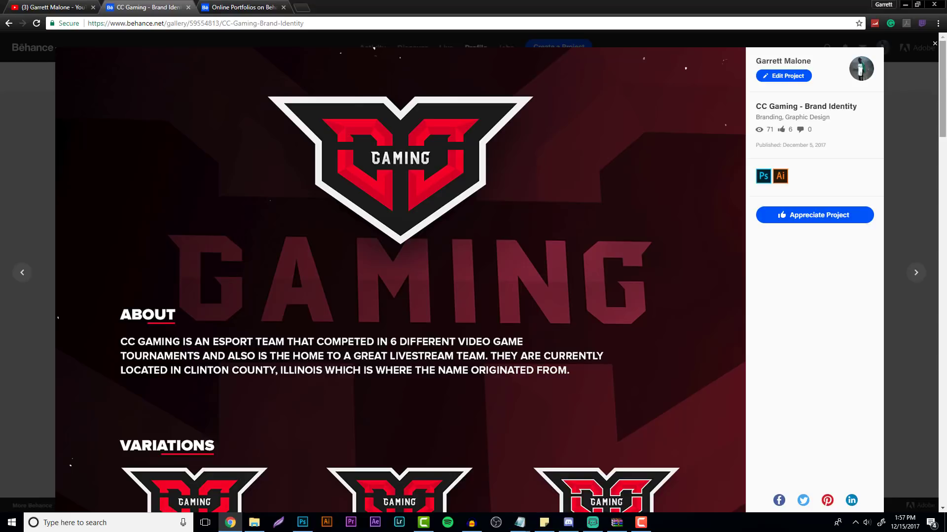
# - Review the CC Gaming brand identity presentation on Behance and return to the profile's project overview
pyautogui.scroll(-2, 942, 91)
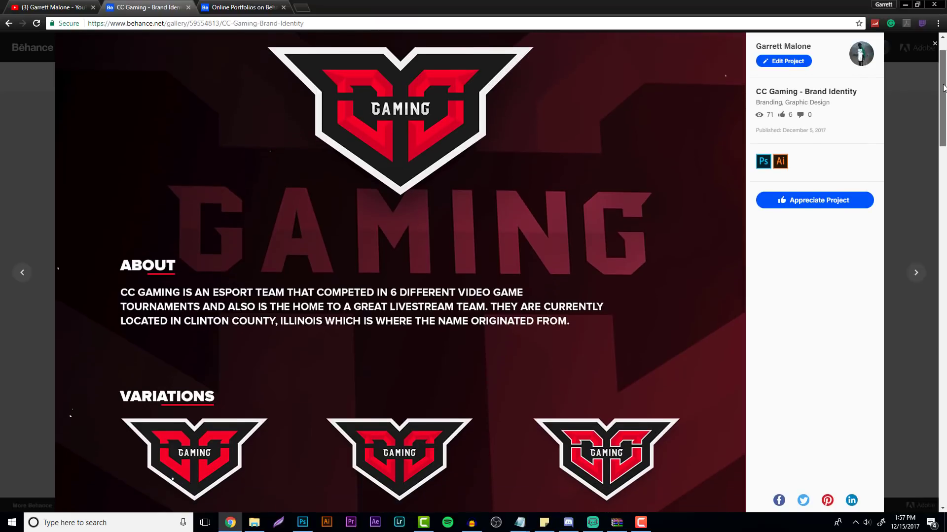
pyautogui.scroll(1, 942, 92)
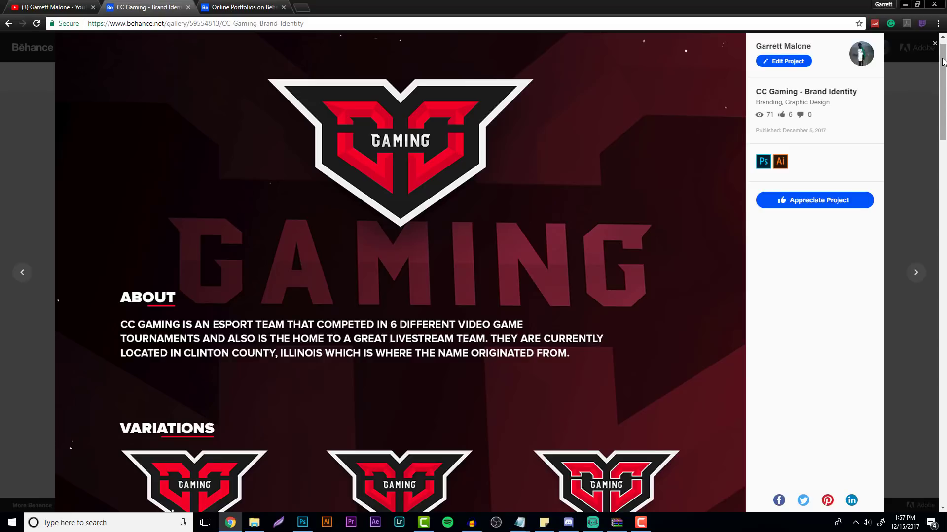
pyautogui.moveTo(942, 62); pyautogui.dragTo(919, 59)
pyautogui.click(914, 77)
# - Open the TheSound brand identity project, look through it down to the wallpapers section, and return to the profile
pyautogui.moveTo(513, 201)
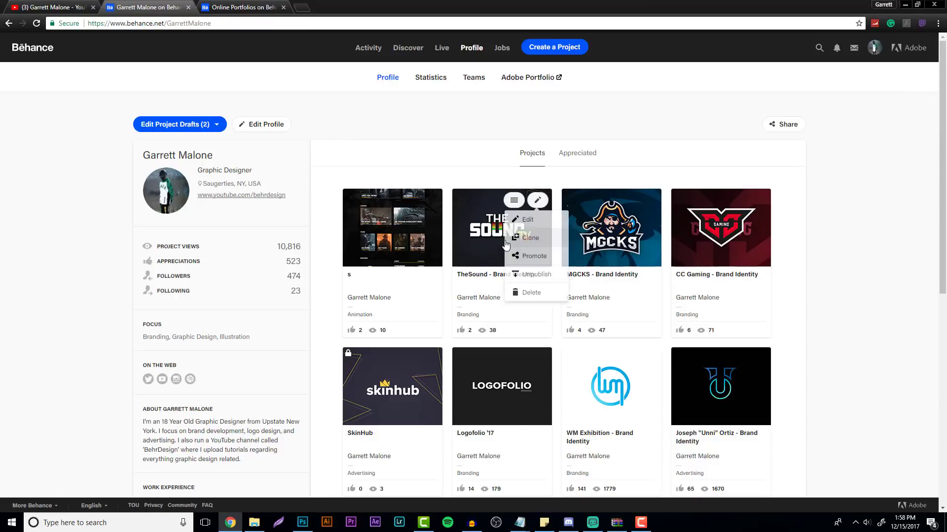
pyautogui.click(506, 241)
pyautogui.click(503, 207)
pyautogui.click(503, 207)
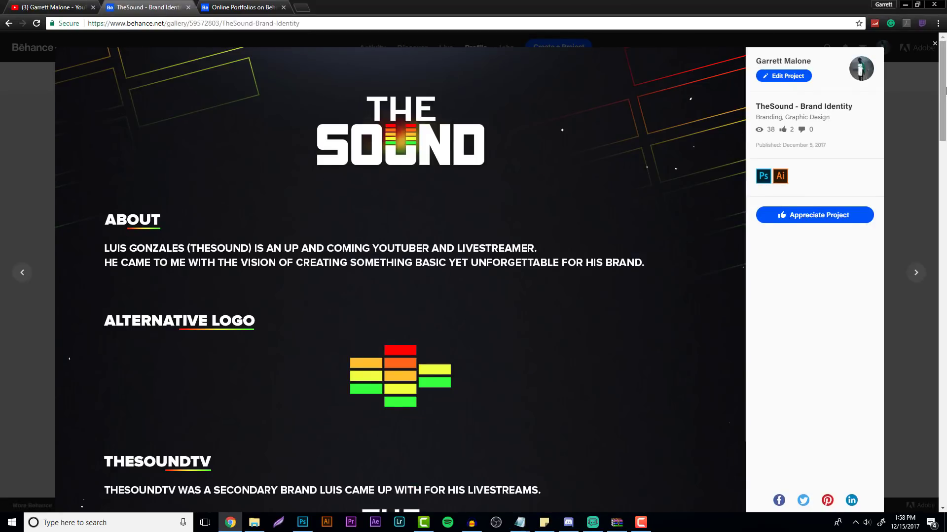
pyautogui.scroll(-2, 943, 112)
pyautogui.moveTo(942, 113); pyautogui.dragTo(932, 273)
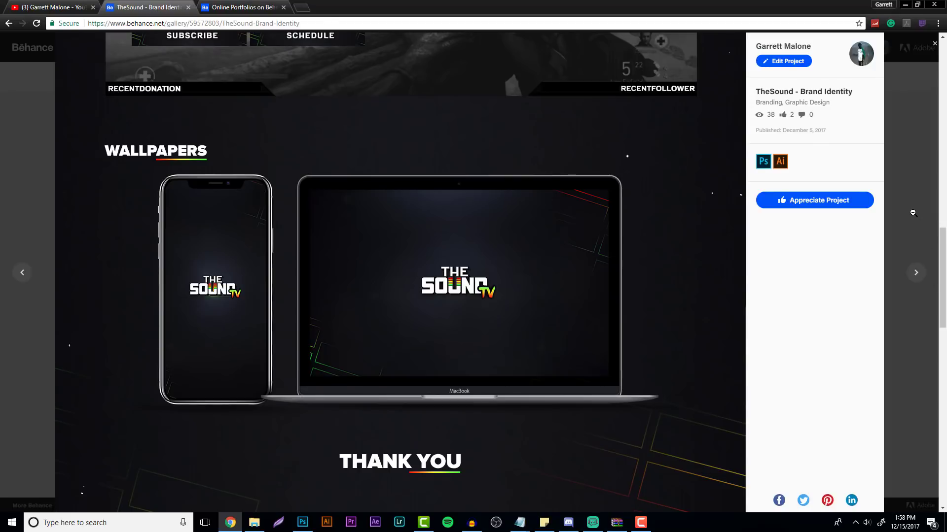
pyautogui.click(913, 213)
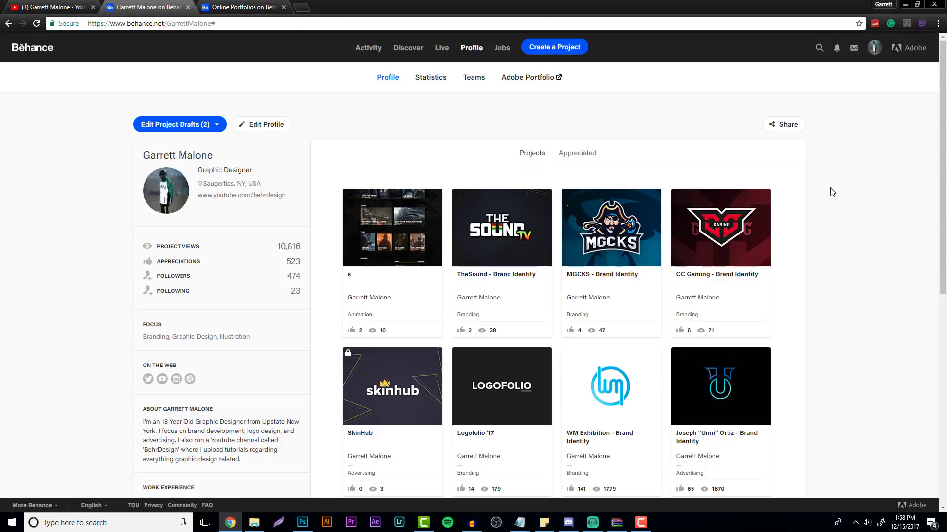
# - Open the WM Exhibition brand identity project, look through its construction grid and printed mockups, and return to the profile
pyautogui.click(604, 422)
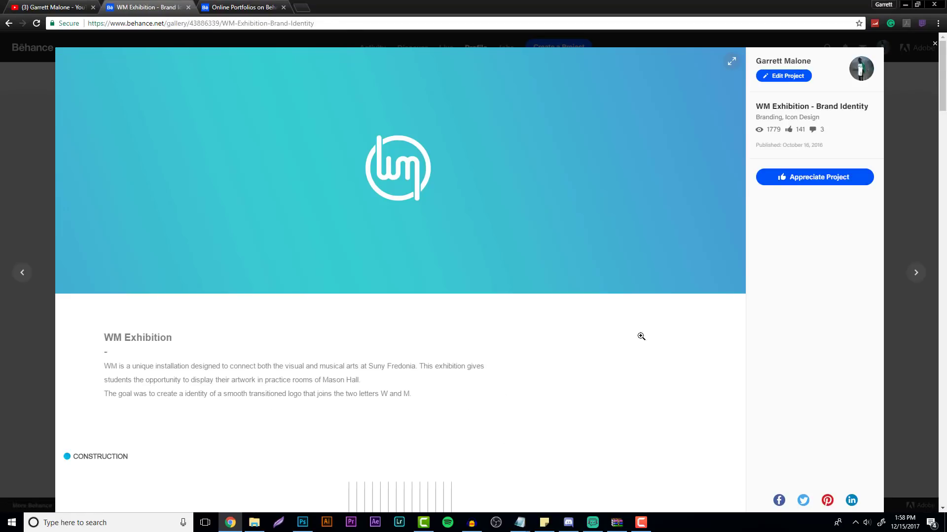
pyautogui.scroll(-3, 945, 84)
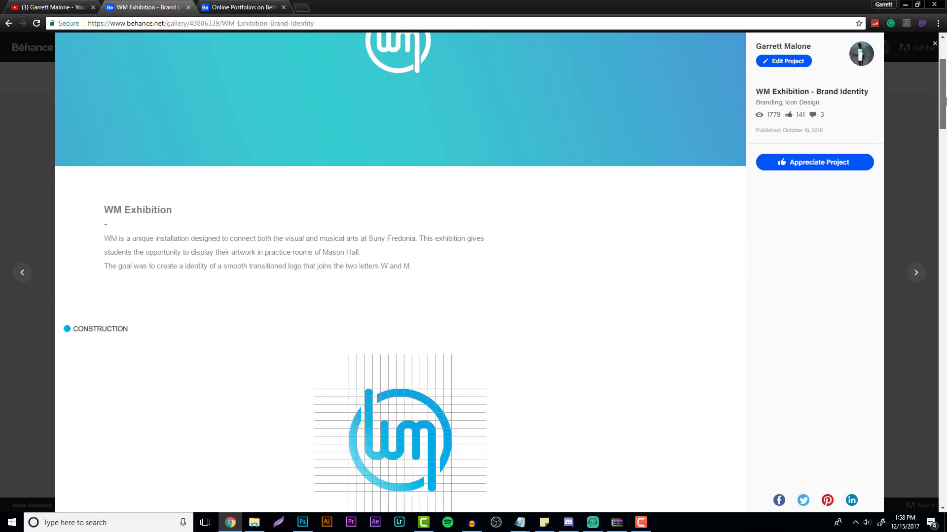
pyautogui.moveTo(945, 92); pyautogui.dragTo(945, 329)
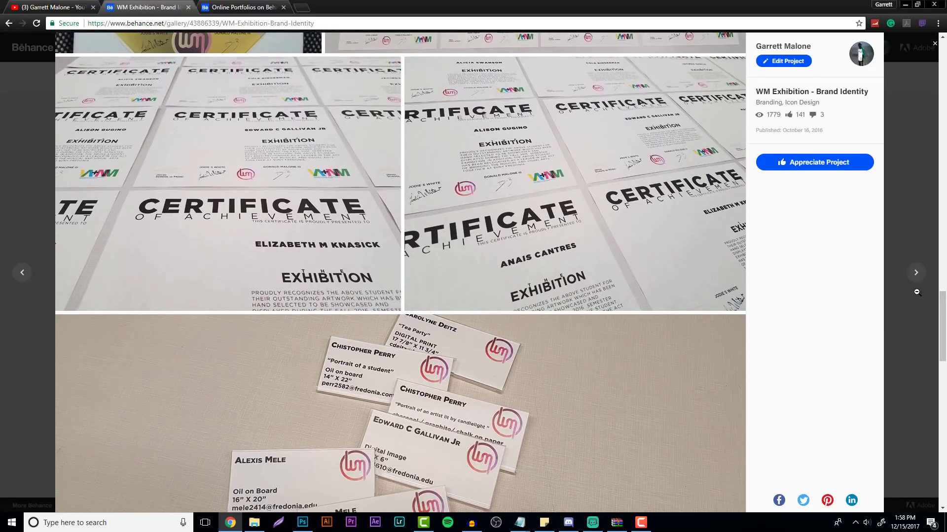
pyautogui.click(908, 213)
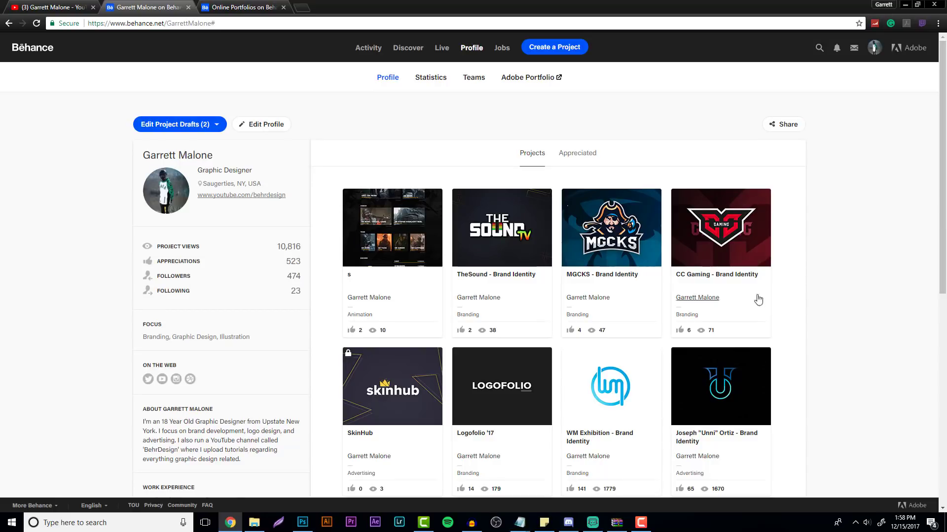
pyautogui.scroll(-2, 799, 249)
pyautogui.scroll(2, 801, 250)
# - From the branding search results, open the Monument - branding project, look through its images and close it
pyautogui.click(250, 6)
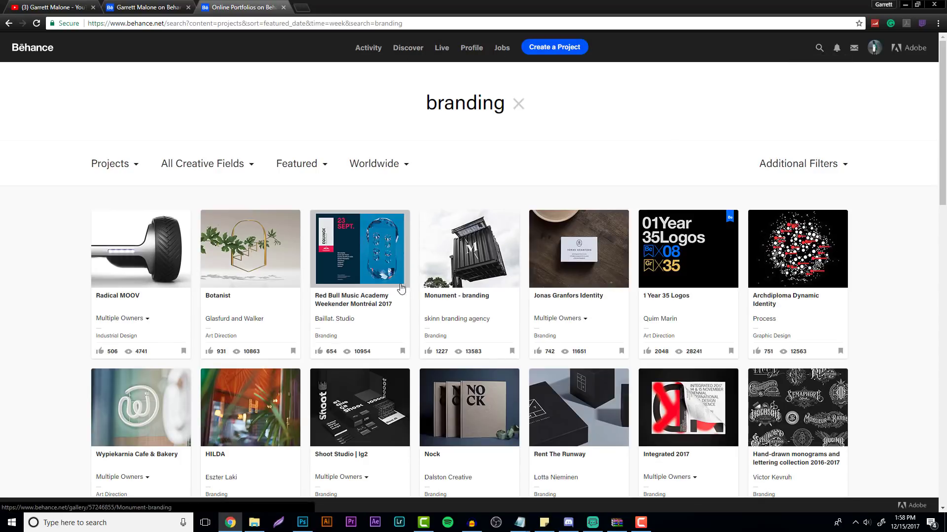
pyautogui.click(465, 263)
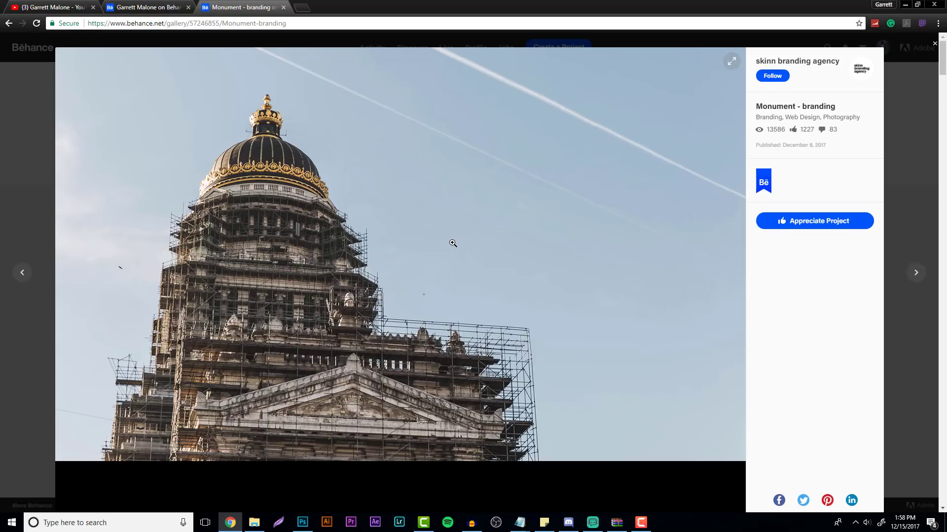
pyautogui.scroll(-15, 450, 243)
pyautogui.scroll(-6, 452, 240)
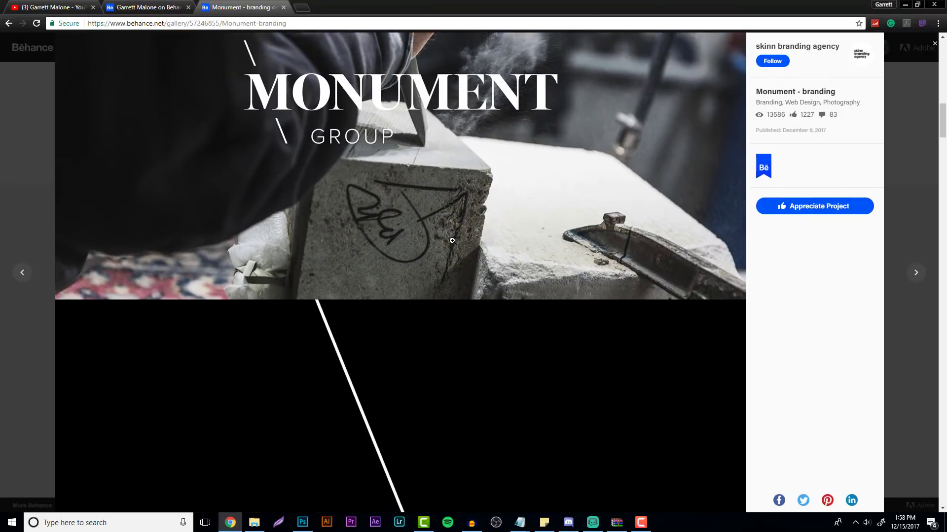
pyautogui.scroll(-8, 471, 329)
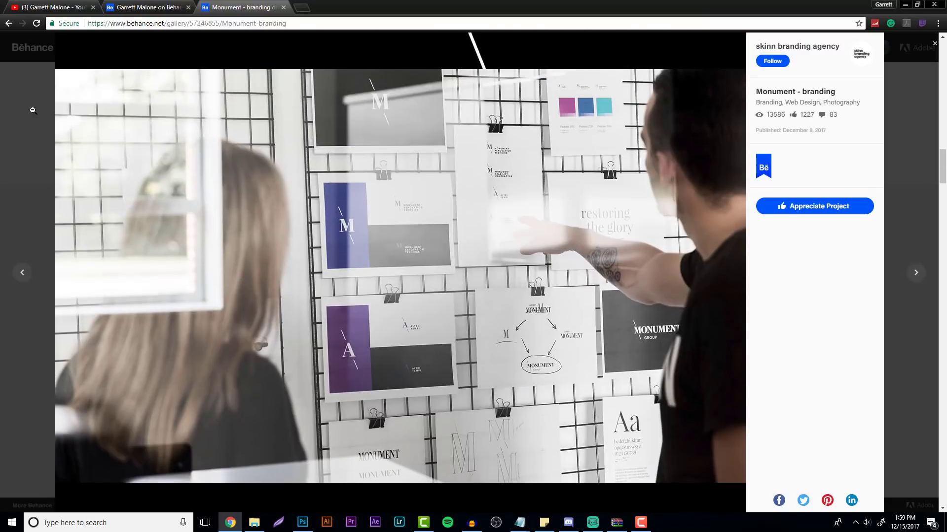
pyautogui.click(33, 110)
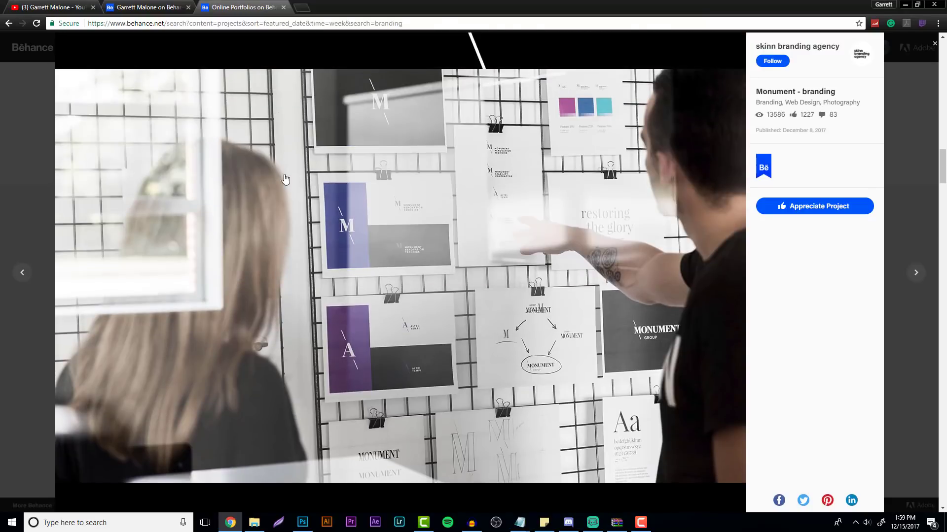
# - Examine the Shoot Studio | lg2 project from the branding results, and close the branding search page
pyautogui.click(381, 421)
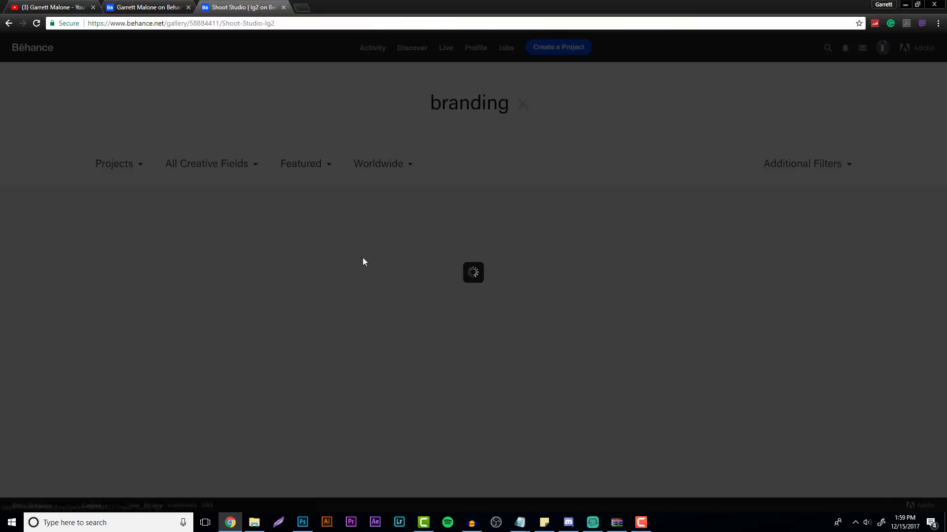
pyautogui.scroll(-5, 359, 231)
pyautogui.scroll(5, 358, 236)
pyautogui.scroll(-10, 359, 236)
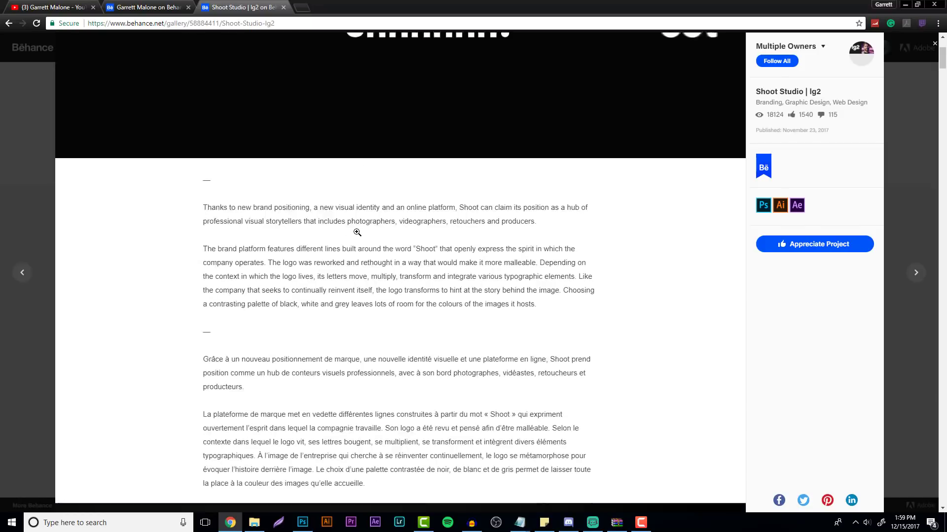
pyautogui.scroll(-15, 358, 237)
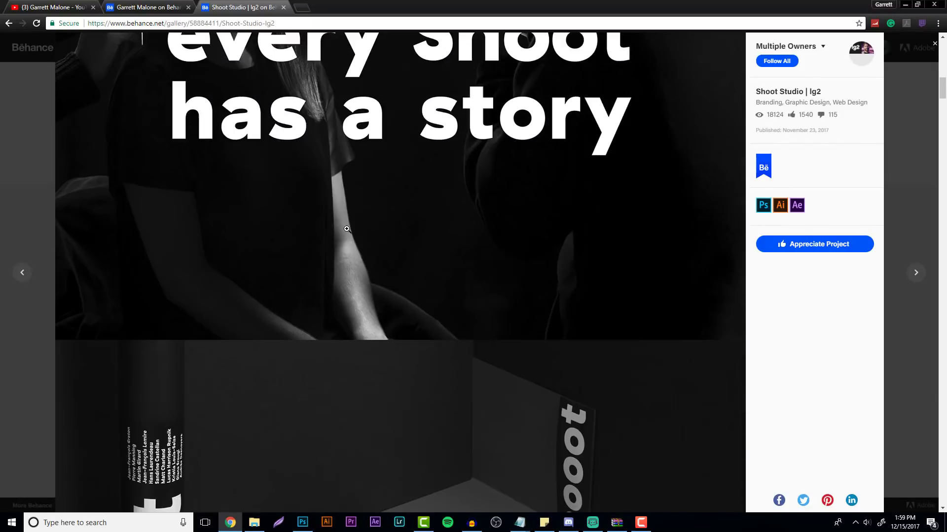
pyautogui.scroll(-12, 397, 216)
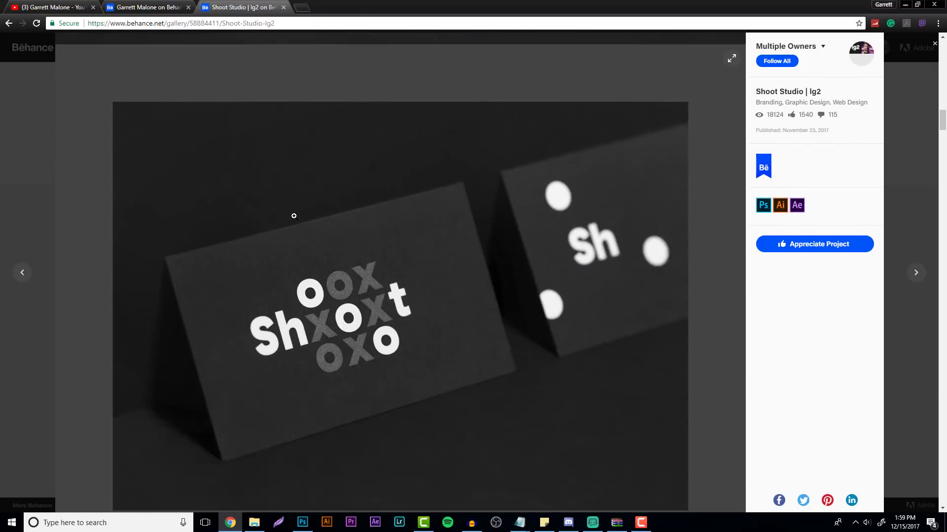
pyautogui.scroll(-13, 352, 179)
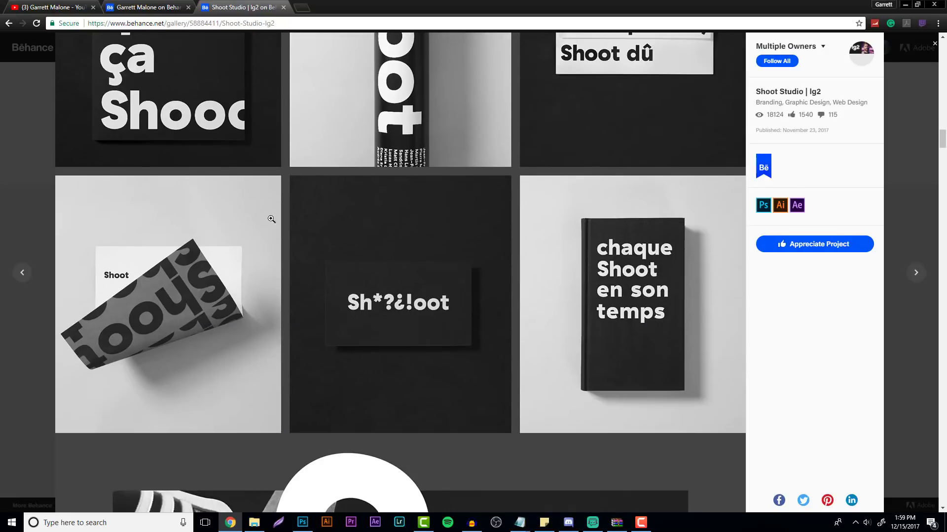
pyautogui.scroll(-5, 622, 257)
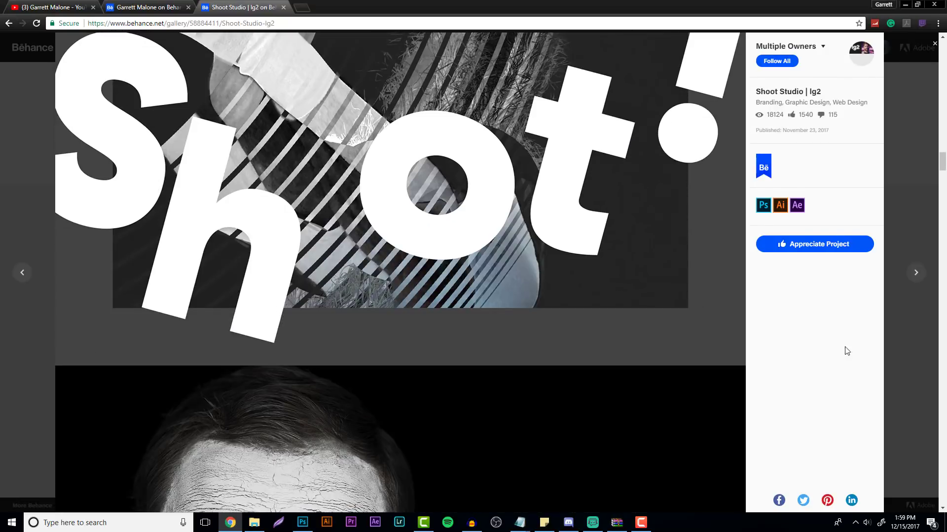
pyautogui.click(899, 363)
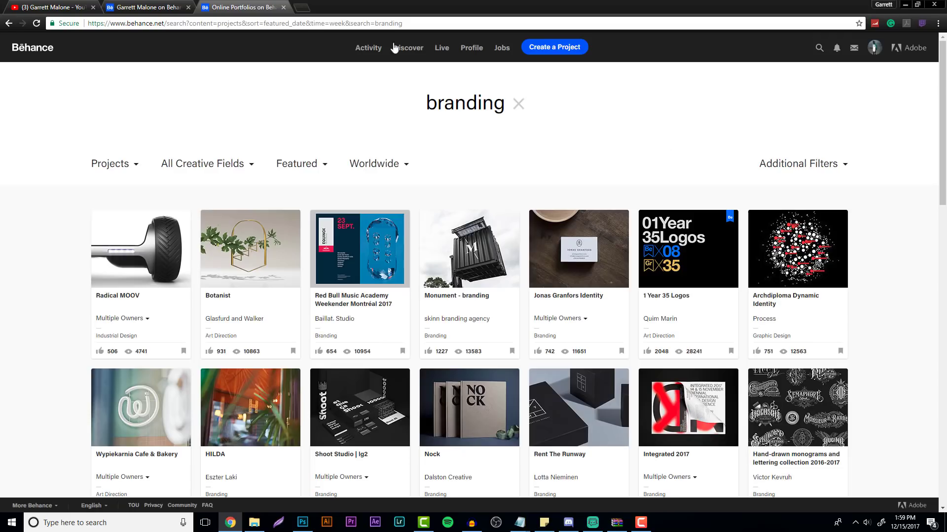
pyautogui.click(284, 7)
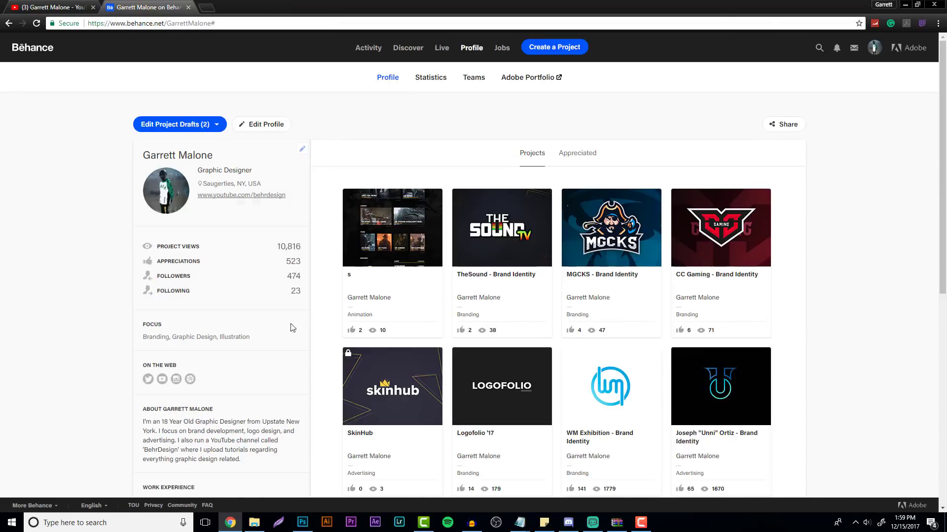
# - Switch to Photoshop, look over the CC Gaming presentation image and close the floating Properties panel
pyautogui.click(302, 523)
pyautogui.scroll(-1, 493, 121)
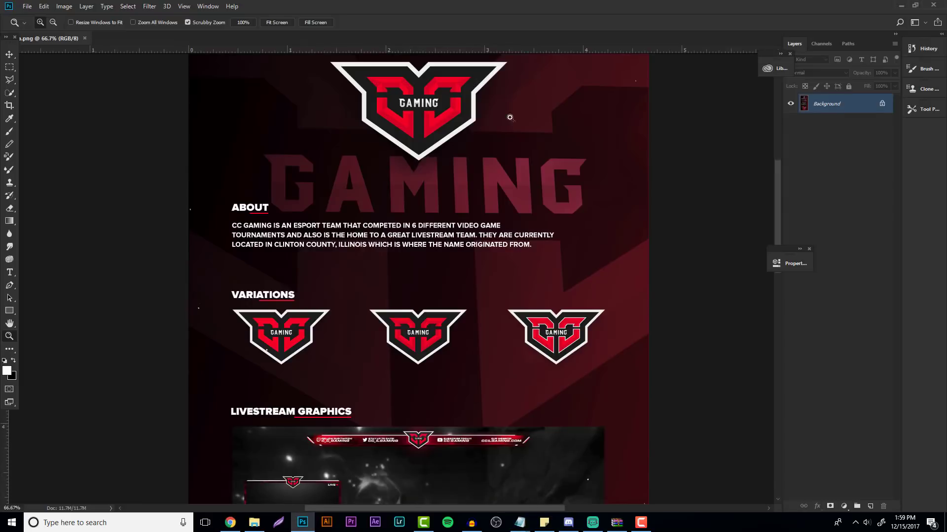
pyautogui.scroll(1, 510, 117)
pyautogui.click(809, 249)
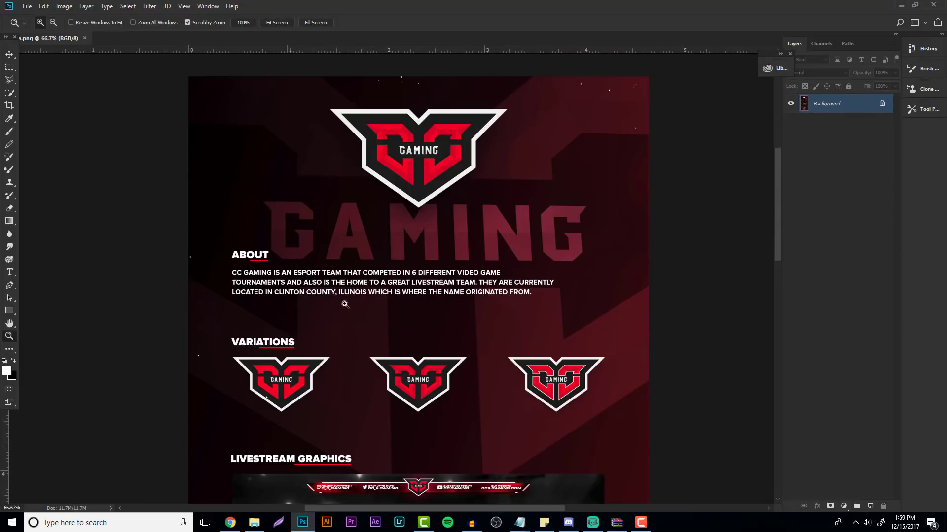
# - Close the Behance profile page in the browser and switch back to Photoshop
pyautogui.click(241, 527)
pyautogui.moveTo(164, 6); pyautogui.dragTo(0, 35)
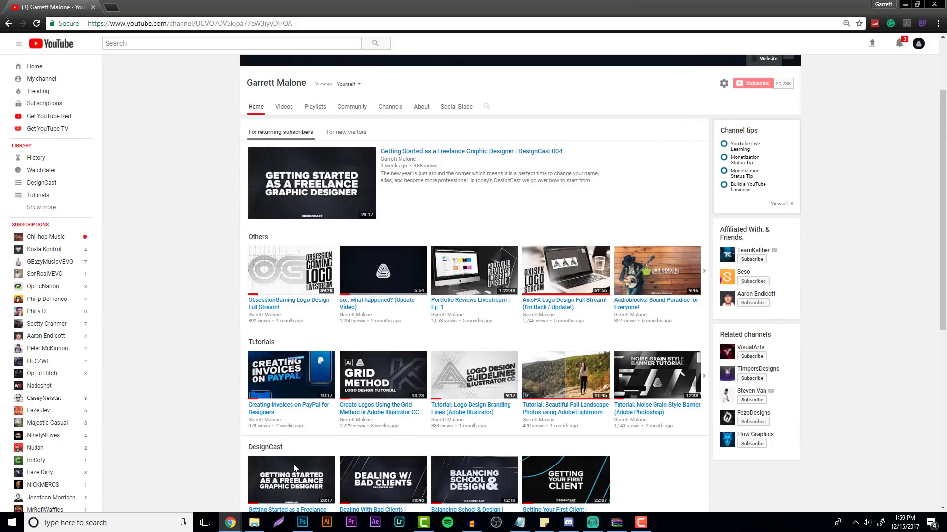
pyautogui.click(302, 523)
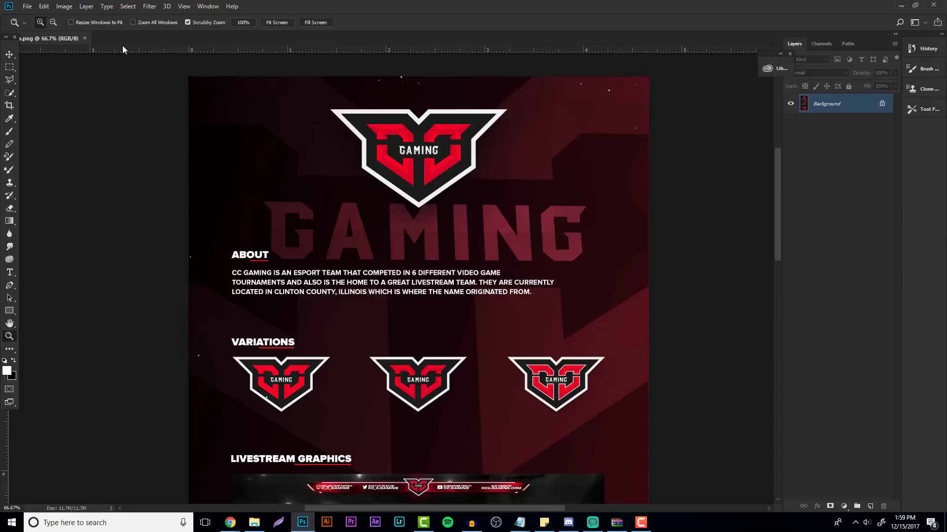
# - Create a new document 1400 pixels wide and 2000 pixels high at 72 pixels/inch with a white background
pyautogui.click(26, 6)
pyautogui.click(30, 20)
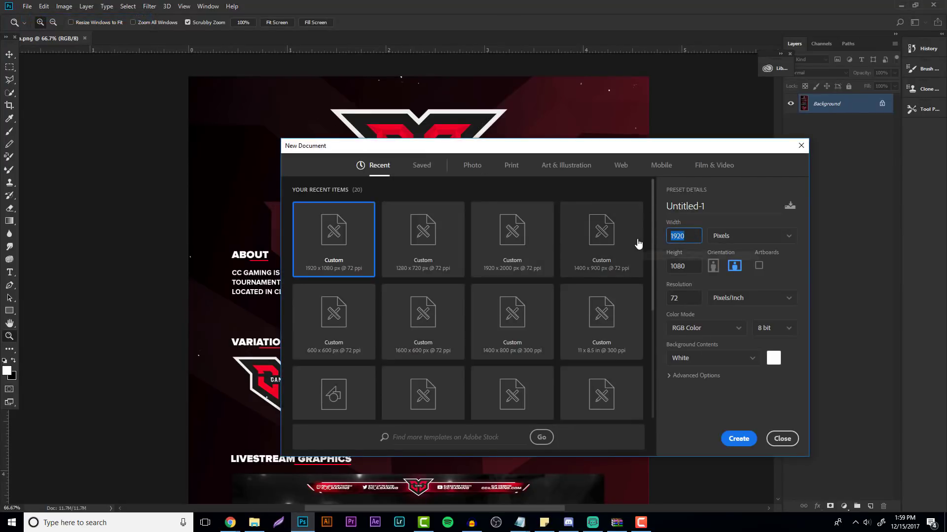
pyautogui.write('1400')
pyautogui.click(678, 266)
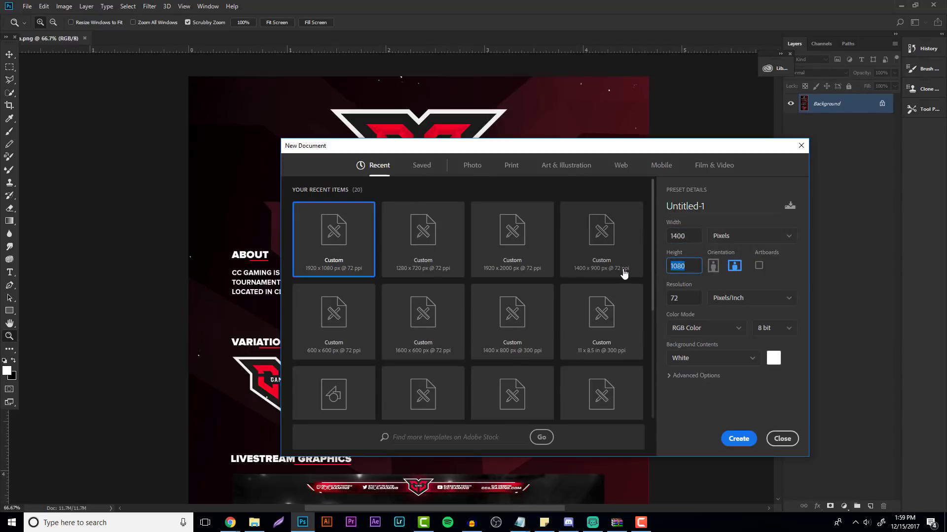
pyautogui.write('100')
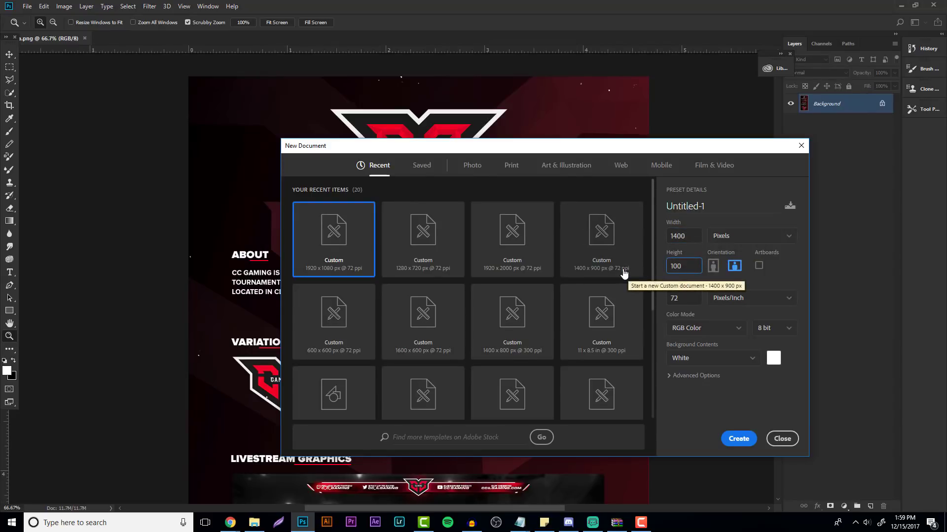
pyautogui.press('BackSpace')
pyautogui.press('BackSpace')
pyautogui.write('2000')
pyautogui.press('Return')
pyautogui.click(378, 148)
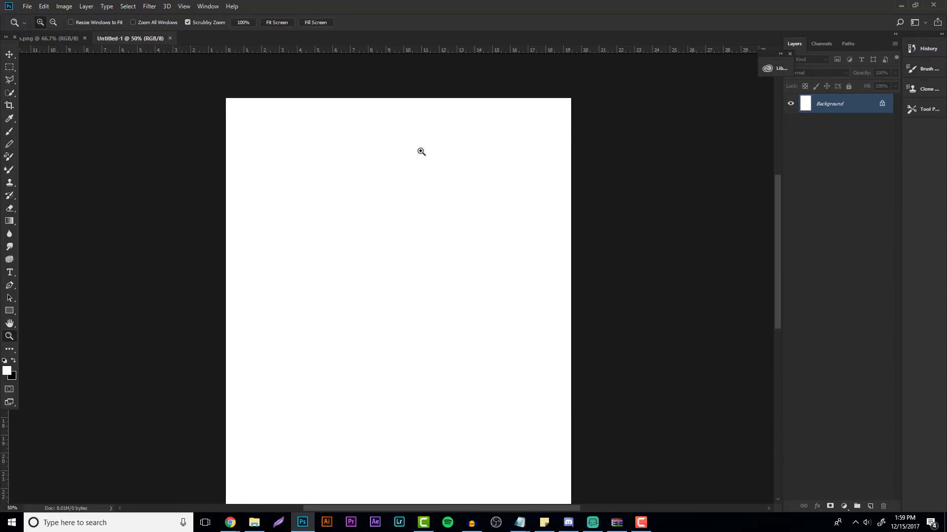
# - Convert the locked background into a normal layer named Layer 0 and fill it with the black background color
pyautogui.doubleClick(852, 107)
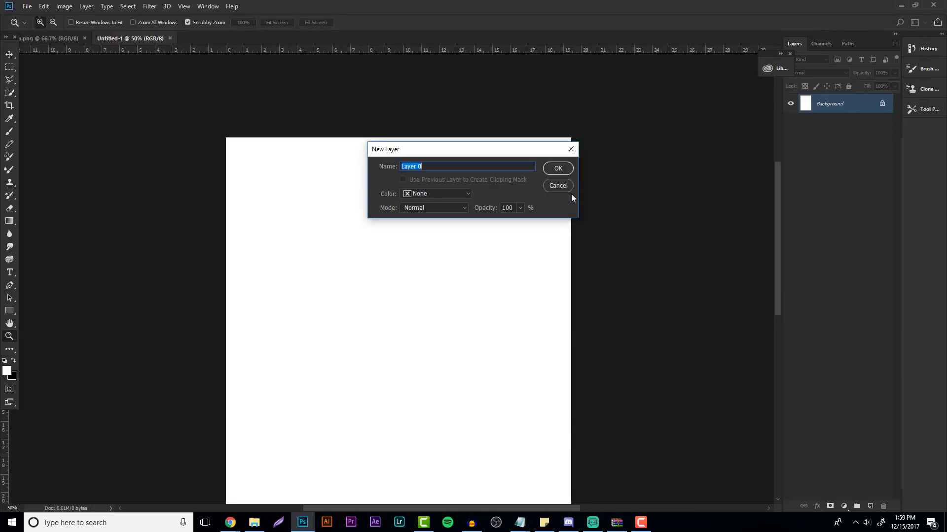
pyautogui.click(558, 169)
pyautogui.hotkey('ctrl', 'BackSpace')
pyautogui.scroll(-5, 456, 255)
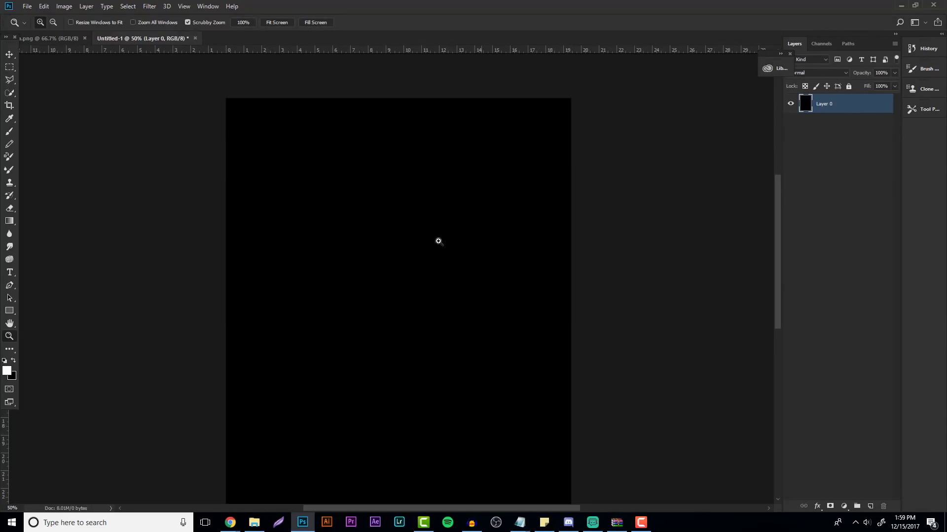
pyautogui.scroll(-3, 437, 240)
pyautogui.scroll(2, 429, 240)
pyautogui.scroll(1, 305, 140)
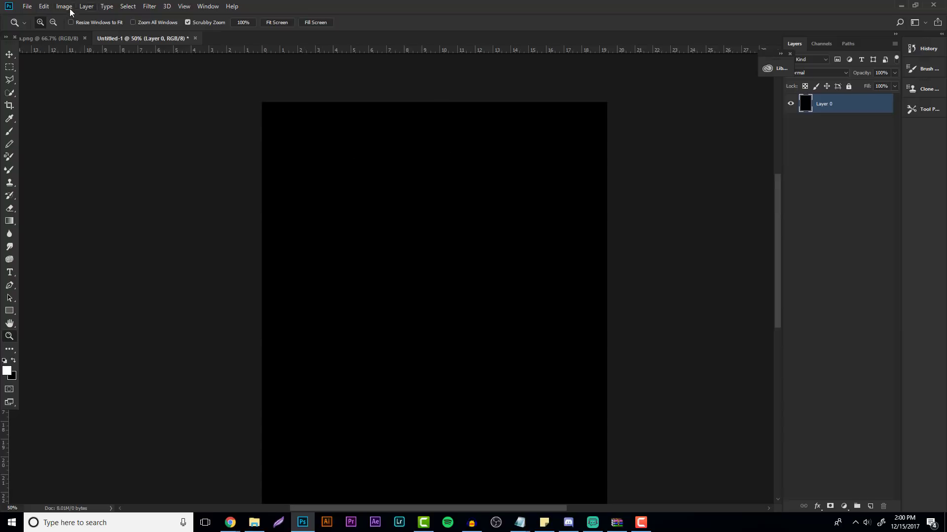
# - Open the CC - Red Base, Red Geometric (no stroke) and Red Geometric logos from the Clients > CC Gaming folder on Hard Drive (D:)
pyautogui.click(27, 6)
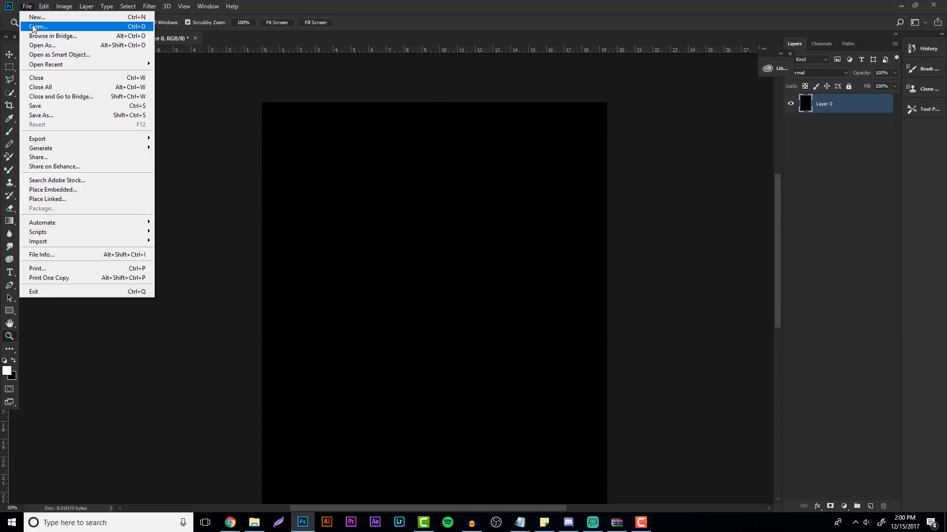
pyautogui.click(30, 23)
pyautogui.click(48, 196)
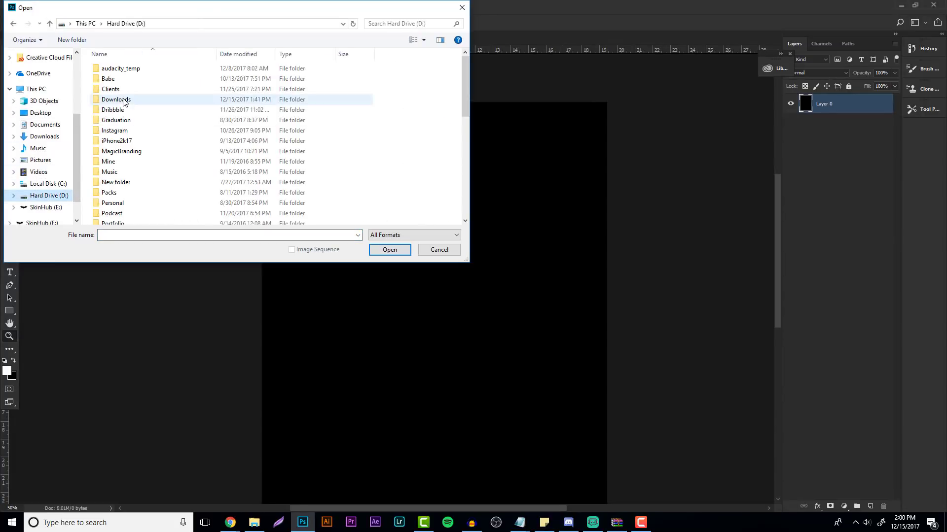
pyautogui.doubleClick(126, 91)
pyautogui.doubleClick(127, 90)
pyautogui.press('BackSpace')
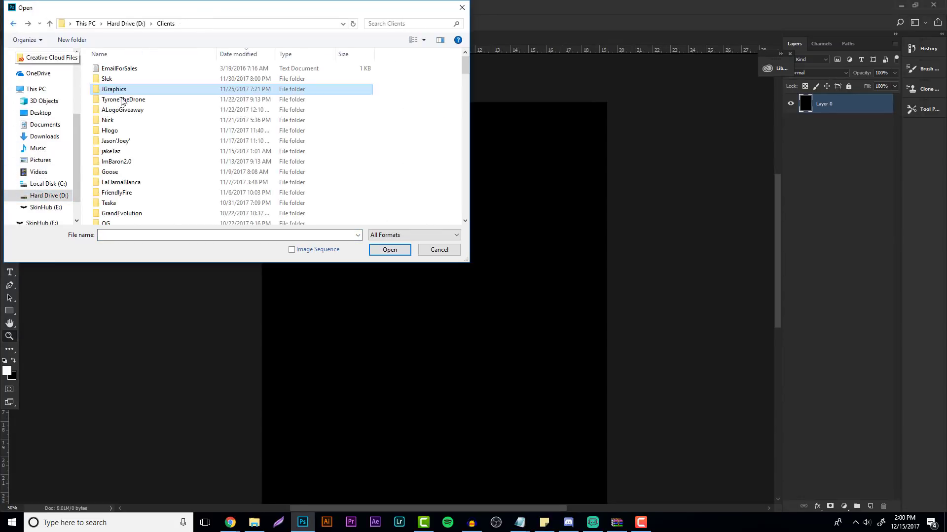
pyautogui.scroll(-8, 127, 99)
pyautogui.doubleClick(117, 138)
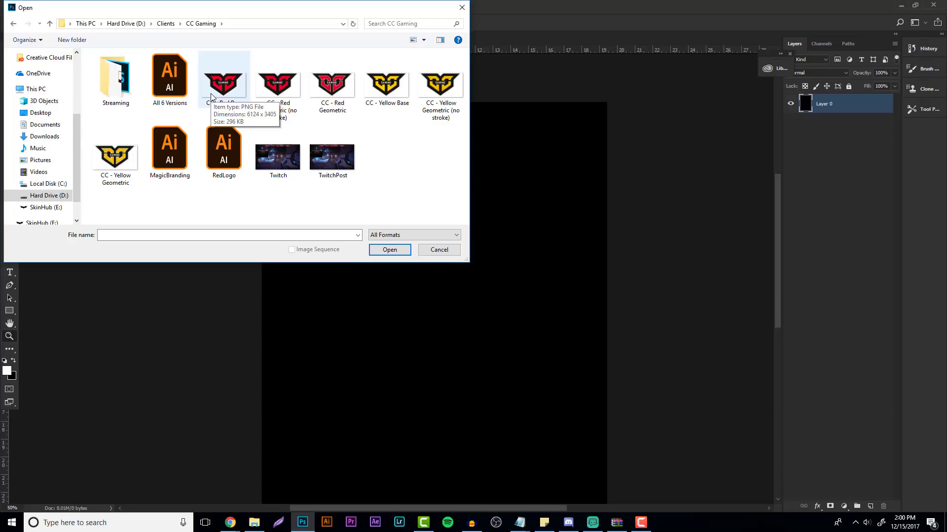
pyautogui.click(226, 105)
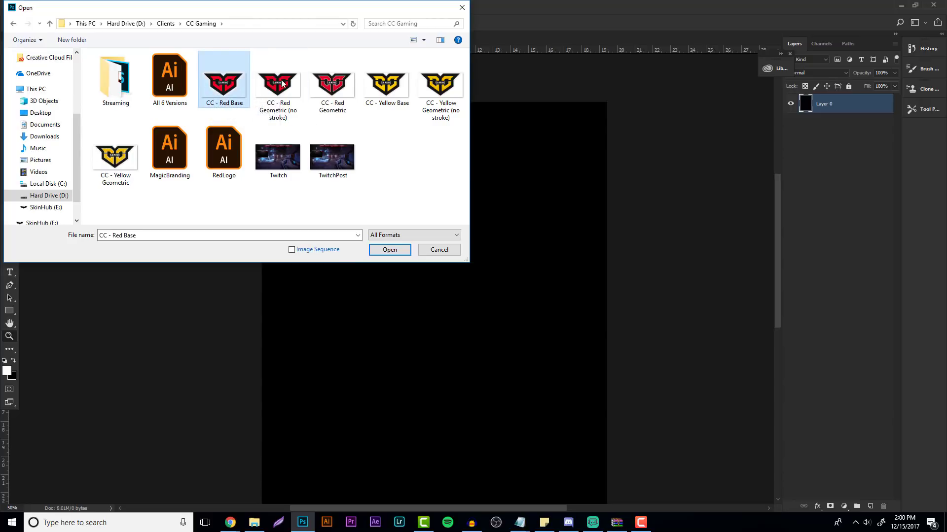
pyautogui.keyDown('shift'); pyautogui.click(328, 90); pyautogui.keyUp('shift')
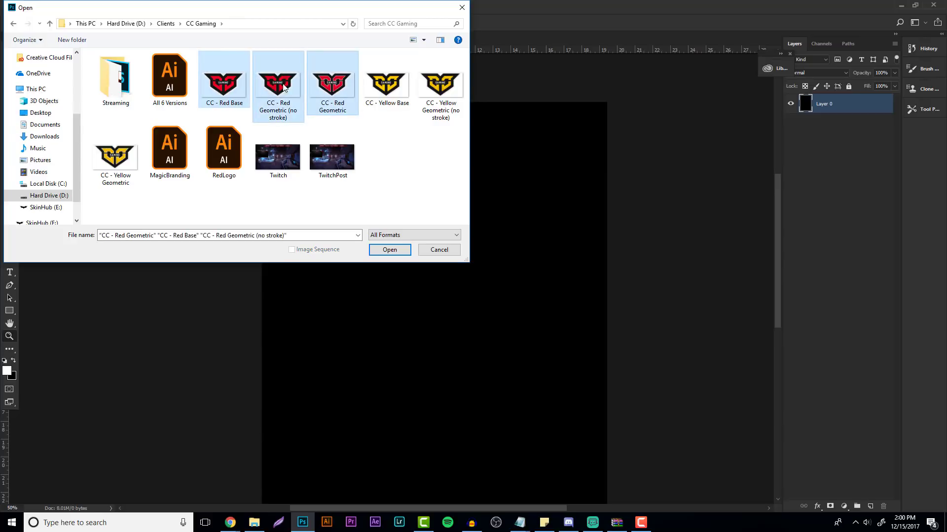
pyautogui.click(387, 248)
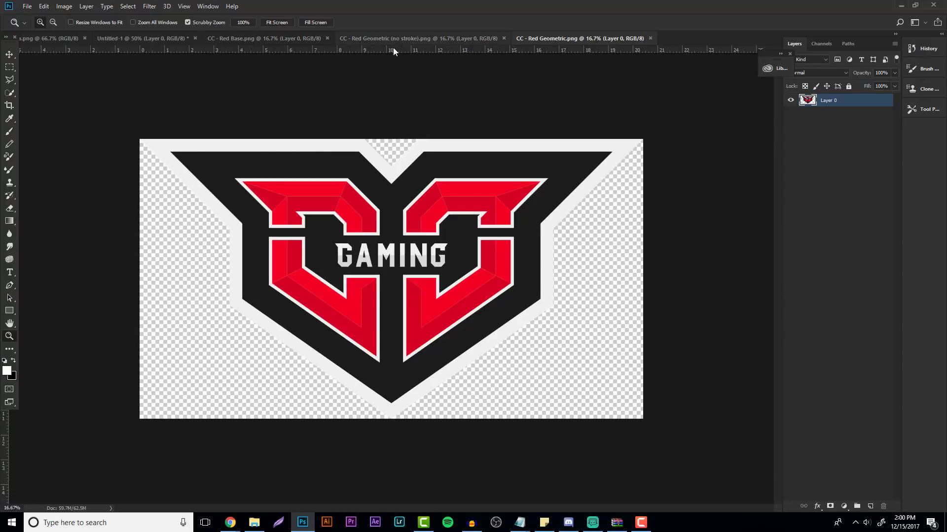
# - Open the Overlay With Info and Webcam images from the CC Gaming folder's Streaming subfolder
pyautogui.click(28, 6)
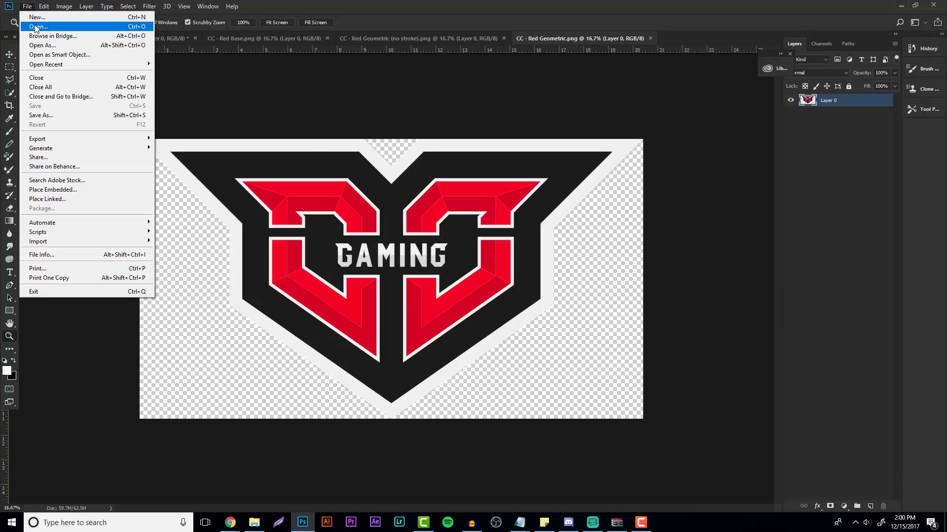
pyautogui.click(35, 24)
pyautogui.doubleClick(116, 79)
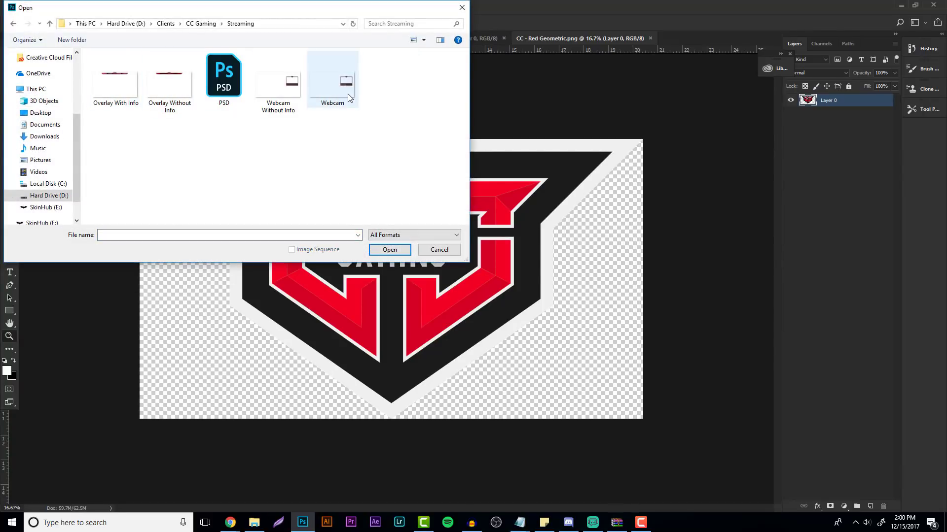
pyautogui.click(124, 96)
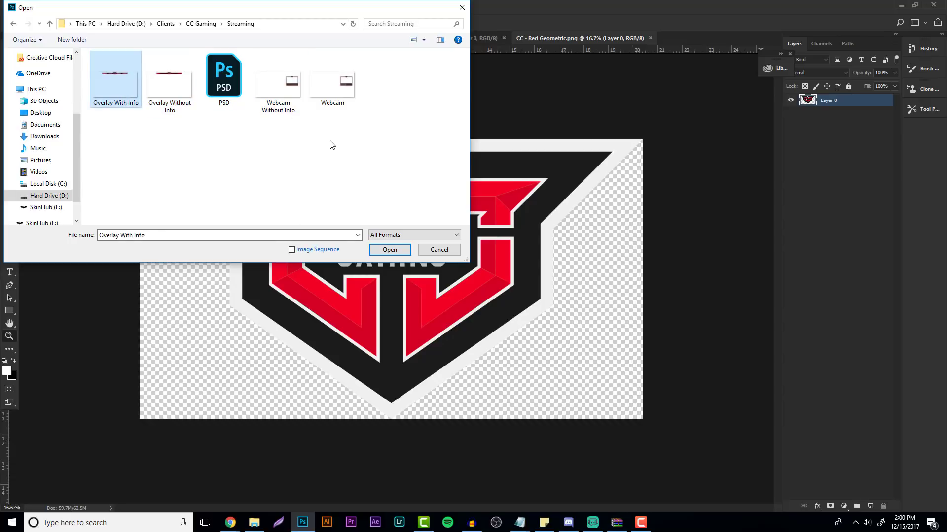
pyautogui.keyDown('ctrl'); pyautogui.click(332, 104); pyautogui.keyUp('ctrl')
pyautogui.click(389, 249)
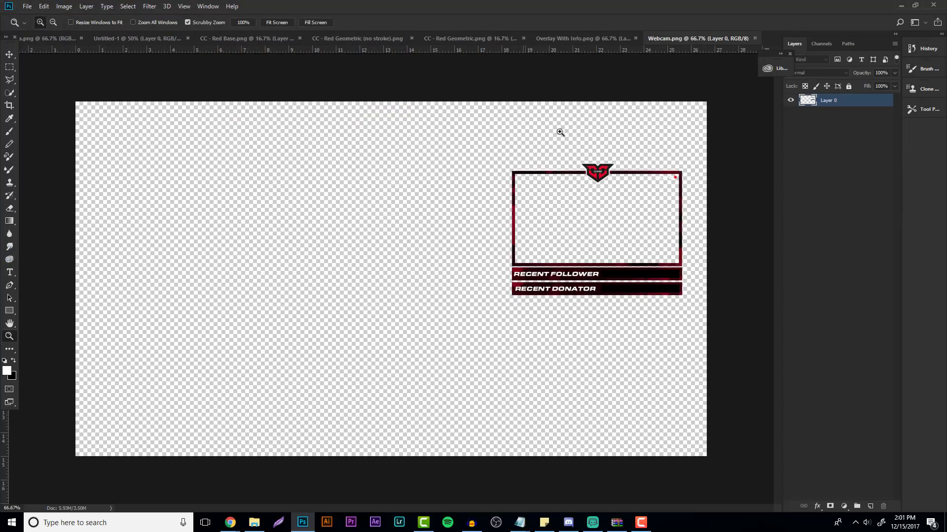
# - Look through the opened webcam, overlay and geometric logo documents, ending on CC - Red Geometric (no stroke).png
pyautogui.click(583, 38)
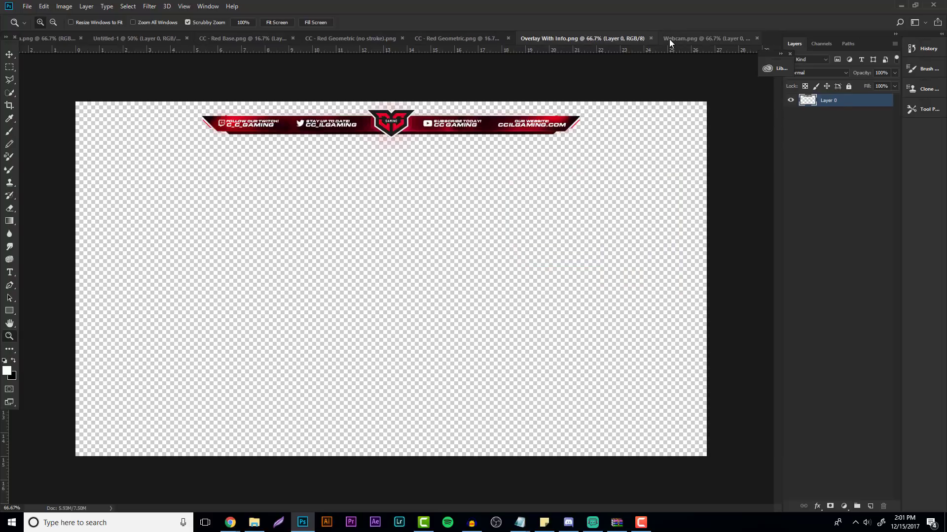
pyautogui.click(669, 39)
pyautogui.click(583, 35)
pyautogui.click(466, 38)
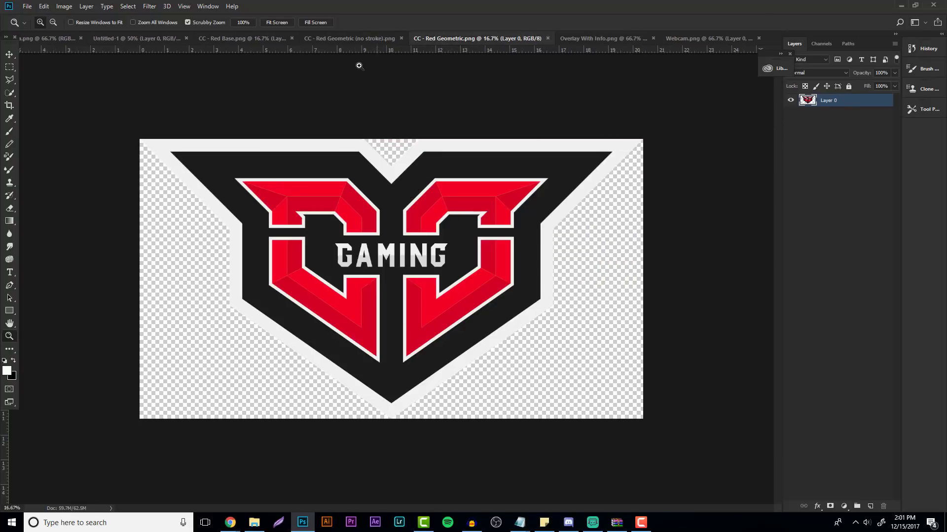
pyautogui.click(321, 38)
pyautogui.click(28, 6)
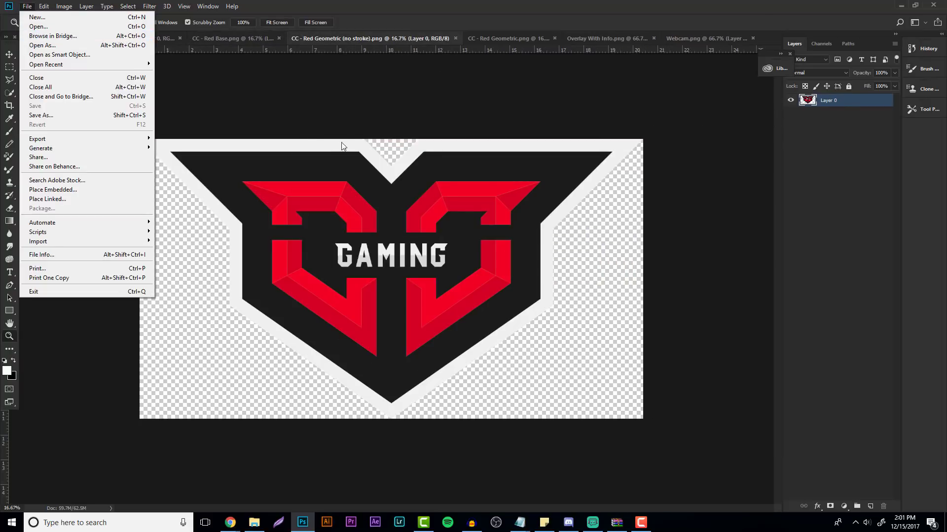
pyautogui.click(350, 112)
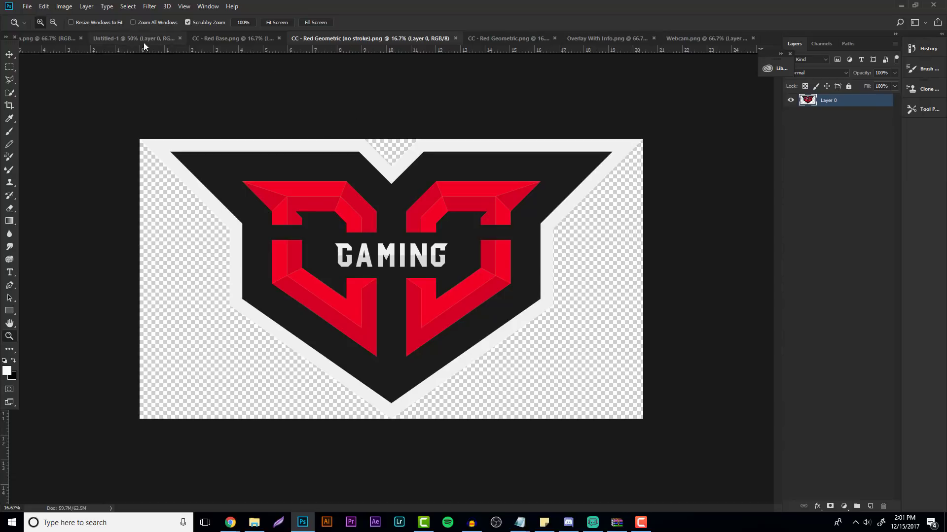
# - Copy the red geometric no-stroke logo into the Untitled-1 document as a new layer
pyautogui.click(10, 54)
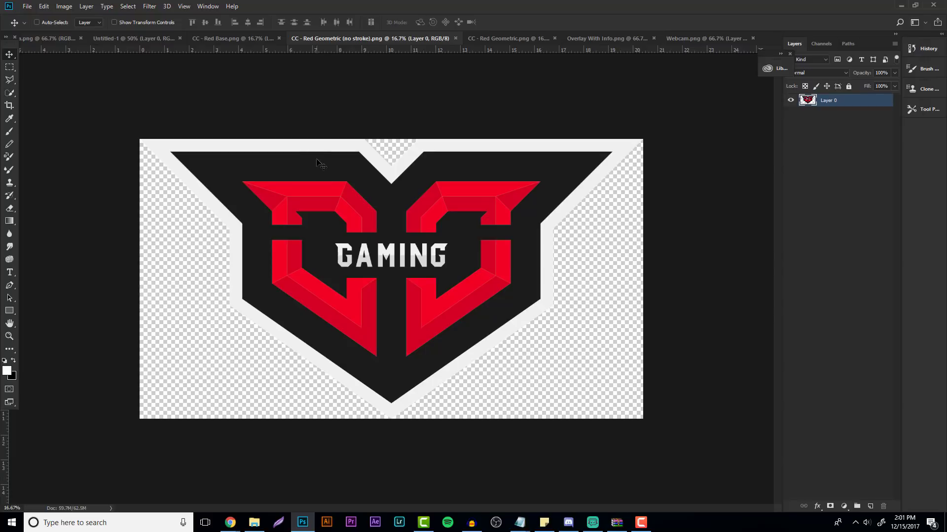
pyautogui.moveTo(321, 164); pyautogui.dragTo(417, 235)
pyautogui.moveTo(482, 309); pyautogui.dragTo(400, 226)
pyautogui.moveTo(515, 376); pyautogui.dragTo(367, 217)
# - Scale the logo to about 9.2% and place it horizontally centred near the top of the black canvas
pyautogui.hotkey('ctrl', 't')
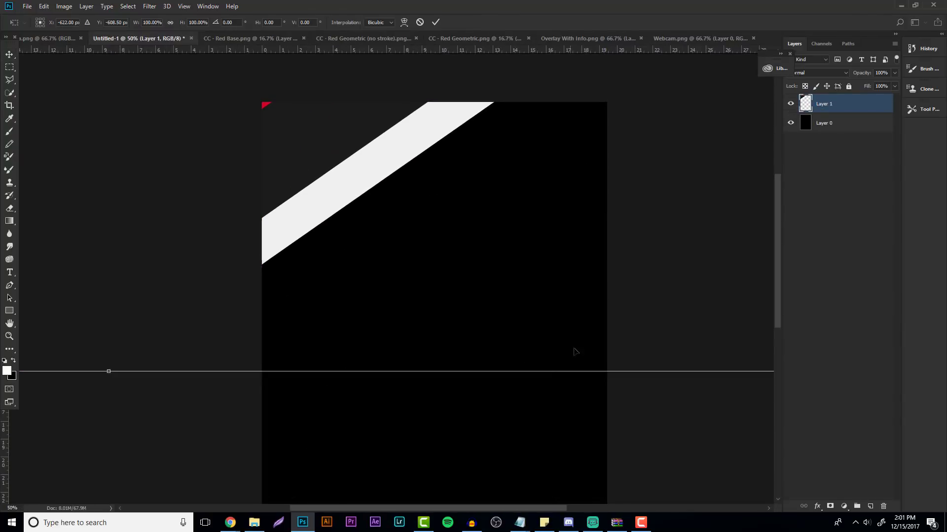
pyautogui.moveTo(575, 351); pyautogui.dragTo(345, 367)
pyautogui.moveTo(633, 391); pyautogui.dragTo(562, 358)
pyautogui.moveTo(648, 376); pyautogui.dragTo(519, 373)
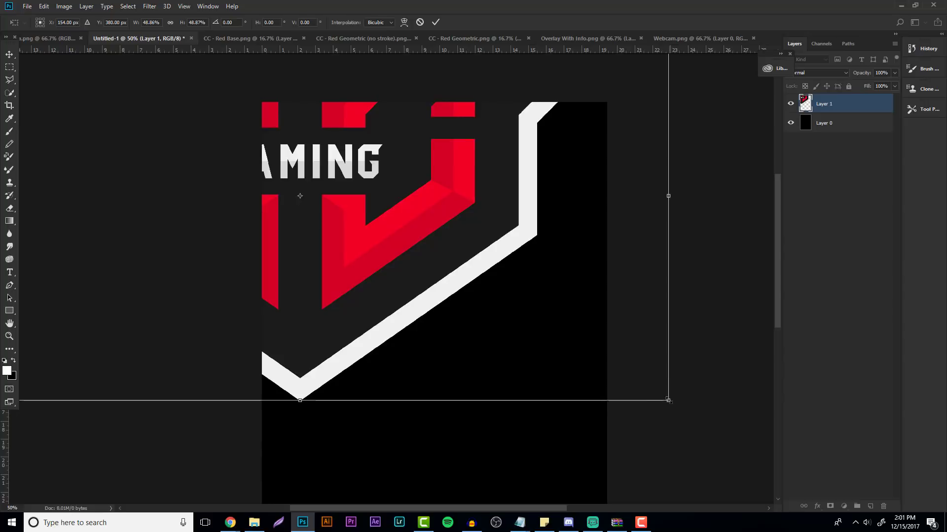
pyautogui.moveTo(668, 401); pyautogui.dragTo(415, 282)
pyautogui.moveTo(334, 238); pyautogui.dragTo(467, 242)
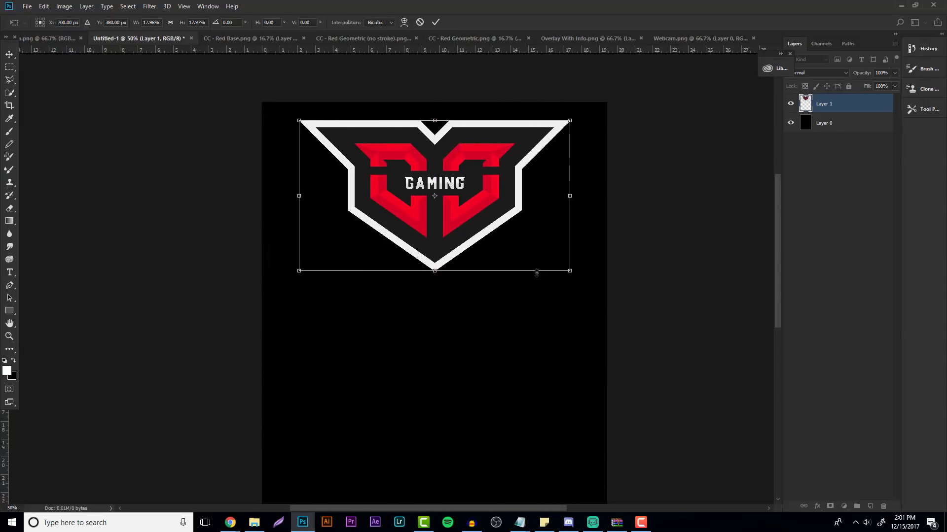
pyautogui.moveTo(568, 270); pyautogui.dragTo(481, 270)
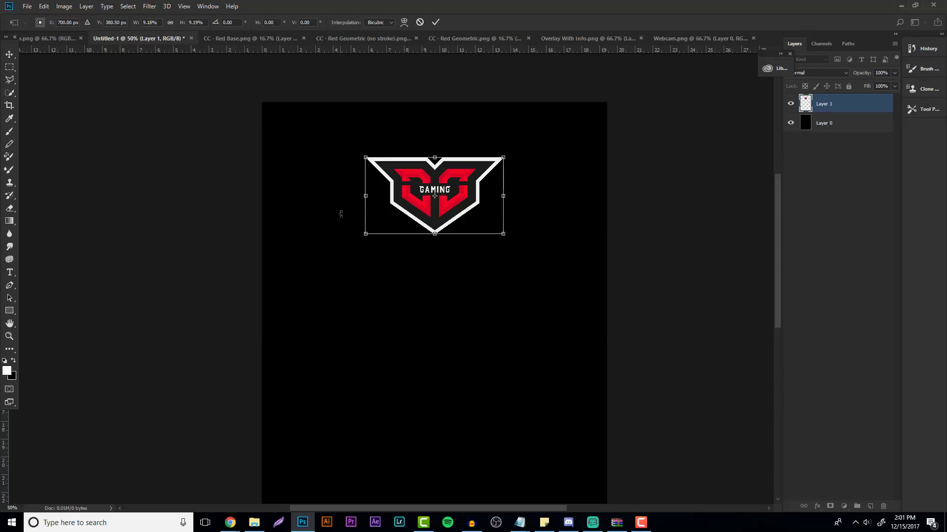
pyautogui.moveTo(467, 214); pyautogui.dragTo(471, 191)
pyautogui.press('Return')
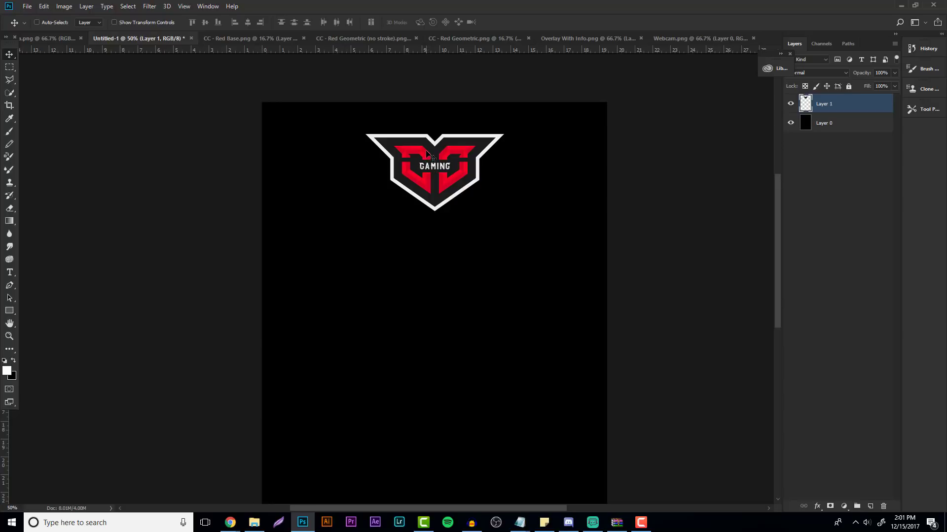
# - Select Layer 0 and add guides along the canvas's top, left and right edges
pyautogui.click(9, 336)
pyautogui.click(409, 201)
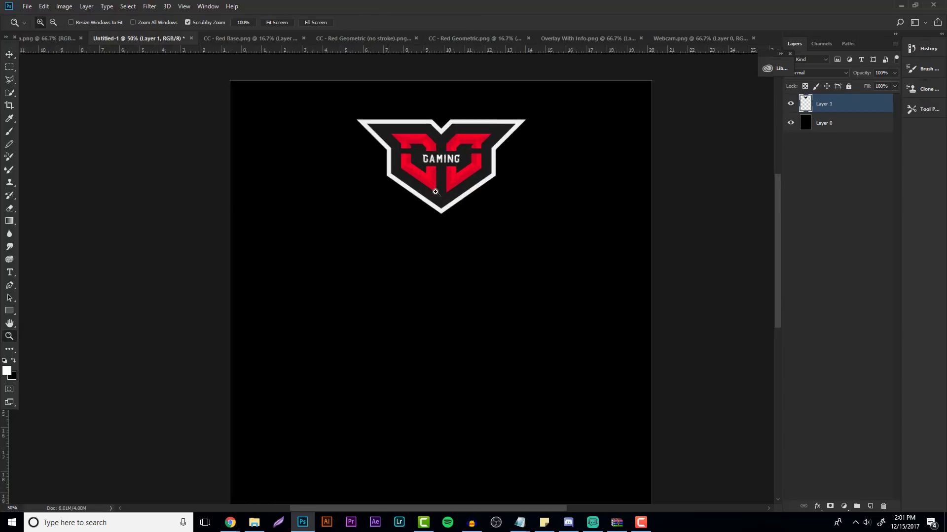
pyautogui.click(837, 126)
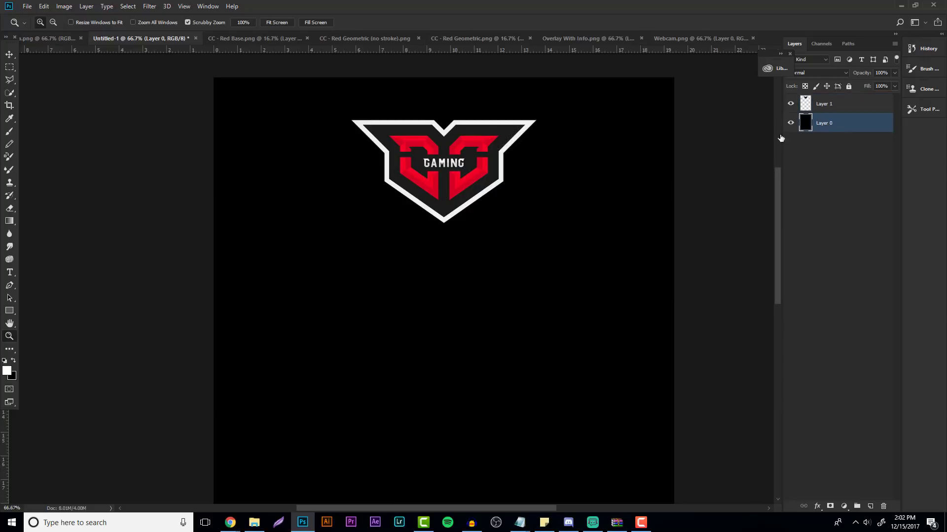
pyautogui.scroll(3, 781, 138)
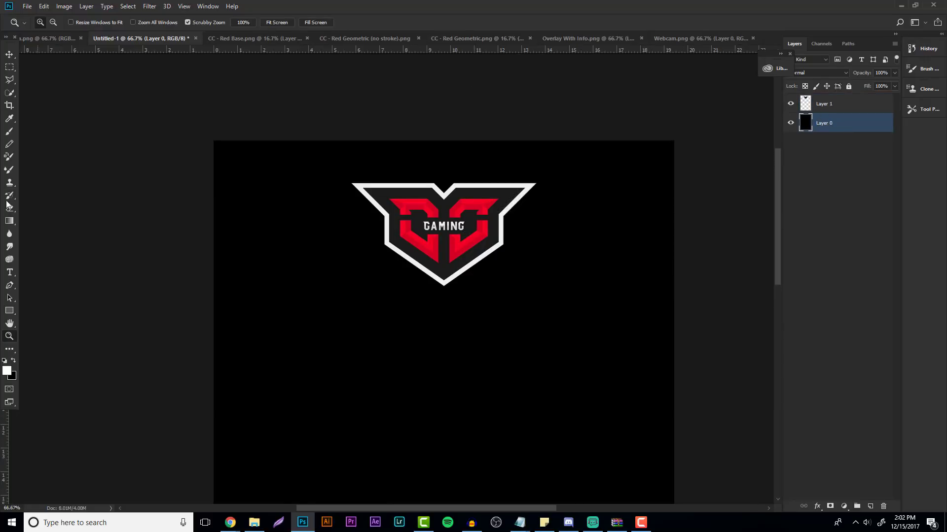
pyautogui.hscroll(3, 176, 57)
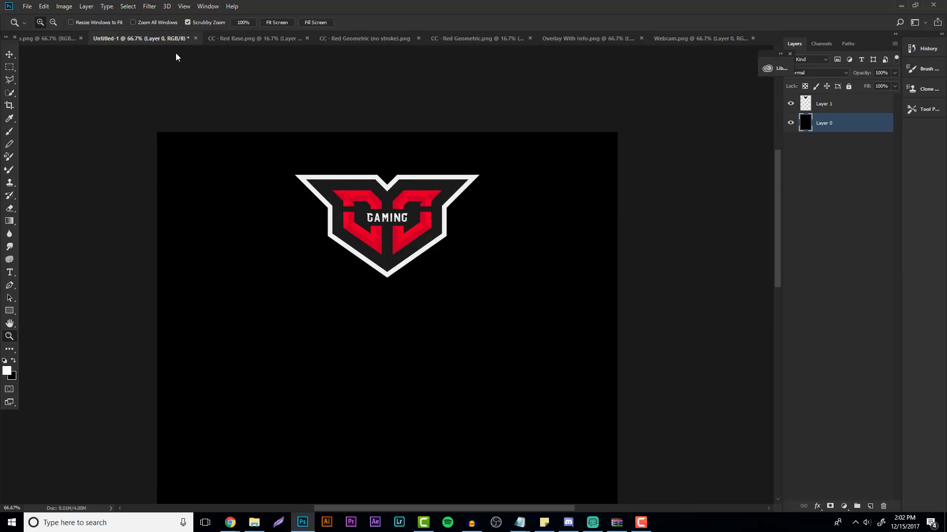
pyautogui.click(167, 7)
pyautogui.moveTo(184, 6)
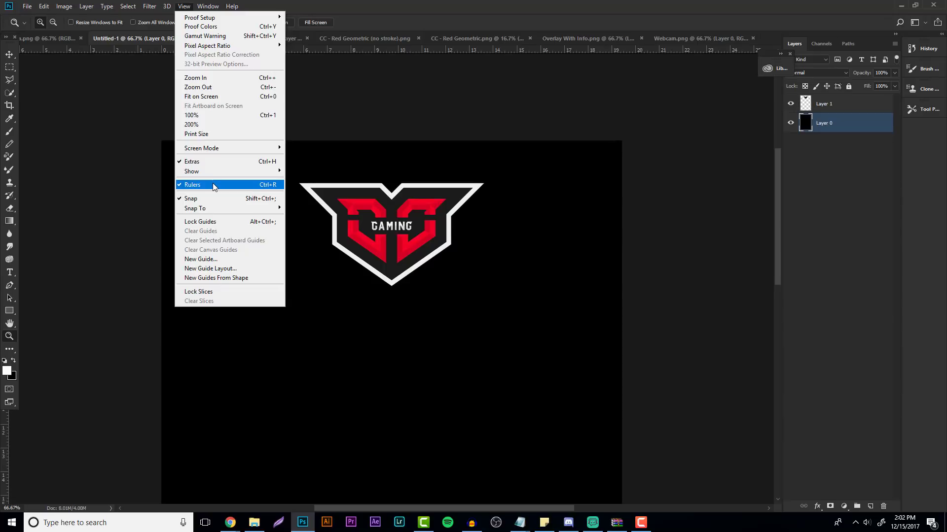
pyautogui.click(10, 55)
pyautogui.moveTo(246, 50); pyautogui.dragTo(254, 141)
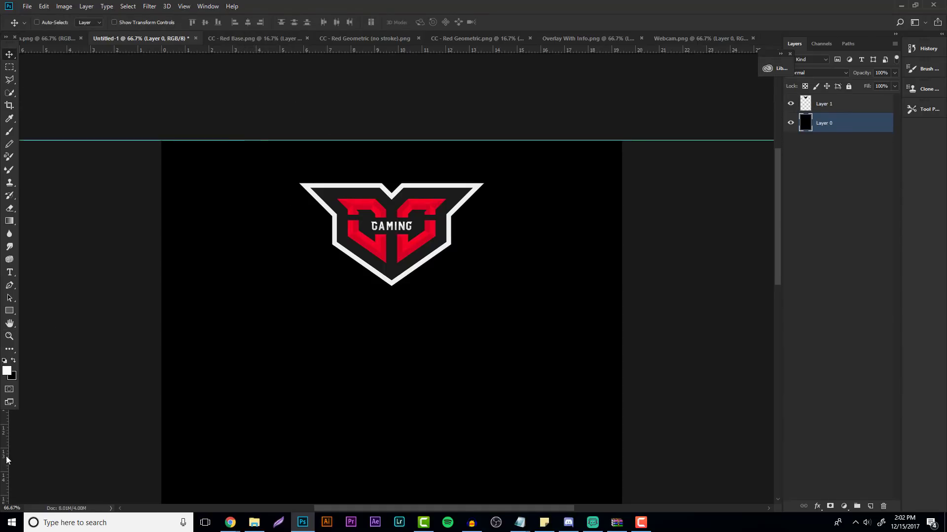
pyautogui.moveTo(7, 436); pyautogui.dragTo(161, 423)
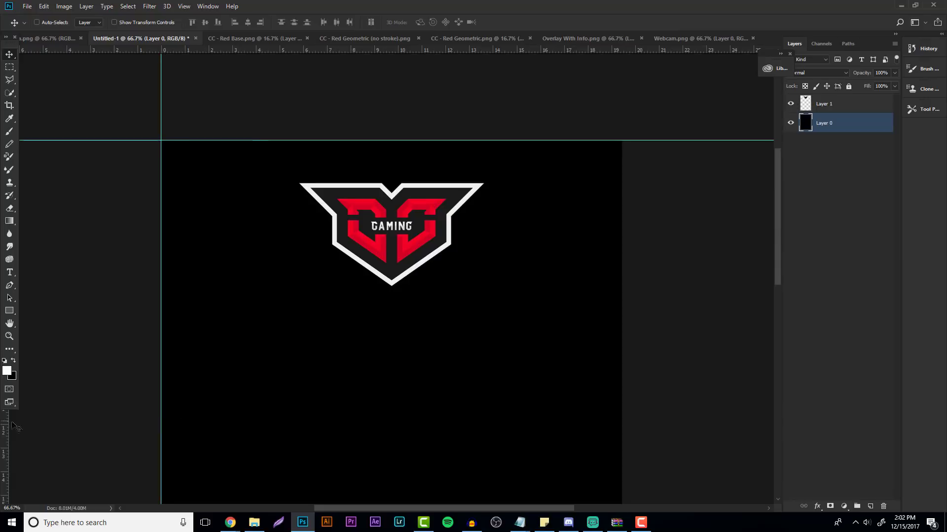
pyautogui.moveTo(22, 422); pyautogui.dragTo(622, 433)
# - Draw a white rectangle about 519 x 144 px on the layer beneath the logo, starting at the canvas's top guide
pyautogui.scroll(-2, 526, 296)
pyautogui.scroll(-5, 526, 295)
pyautogui.scroll(3, 744, 345)
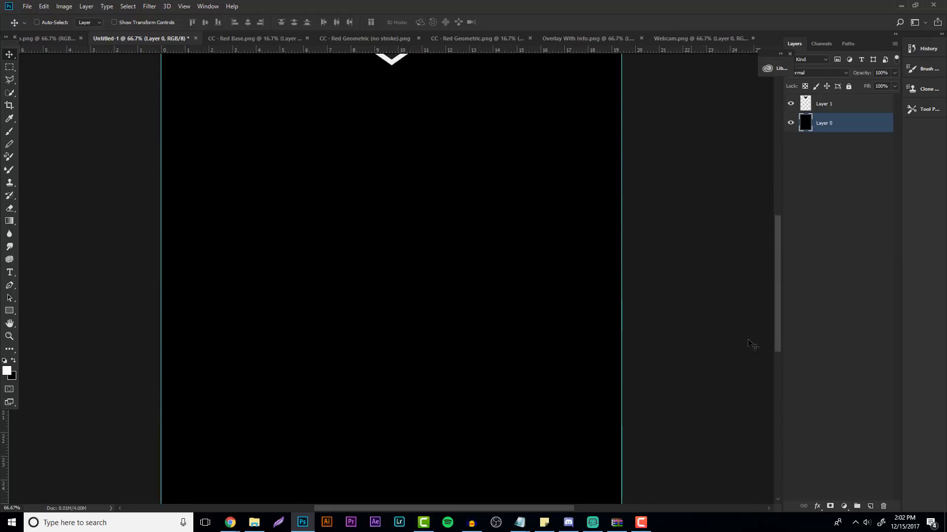
pyautogui.scroll(6, 777, 326)
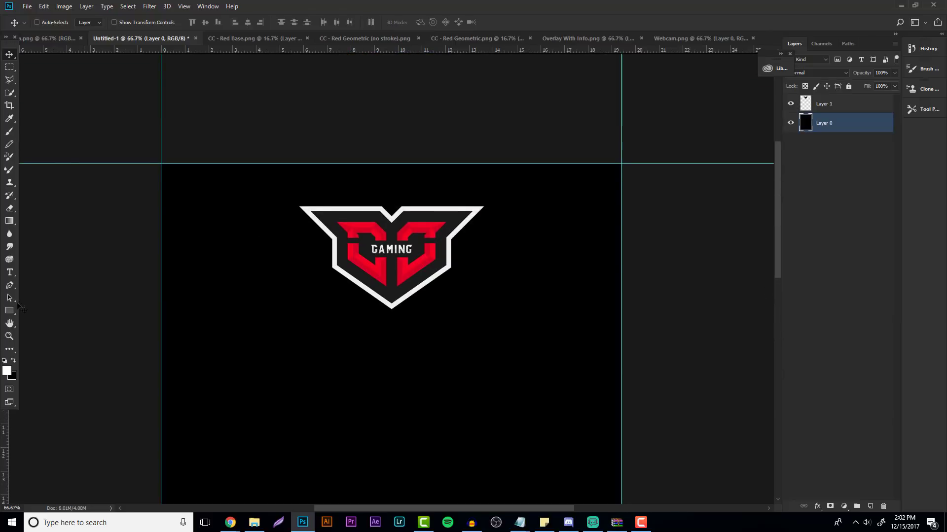
pyautogui.click(10, 336)
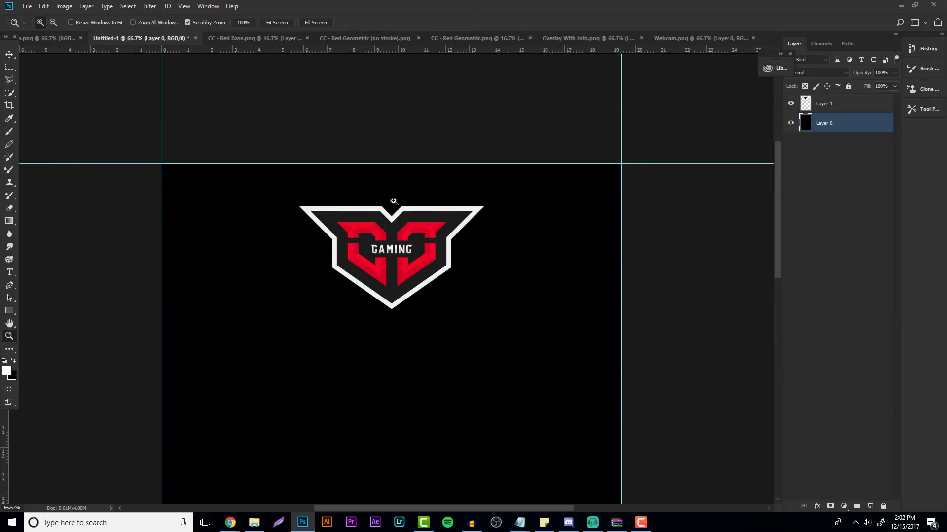
pyautogui.click(413, 192)
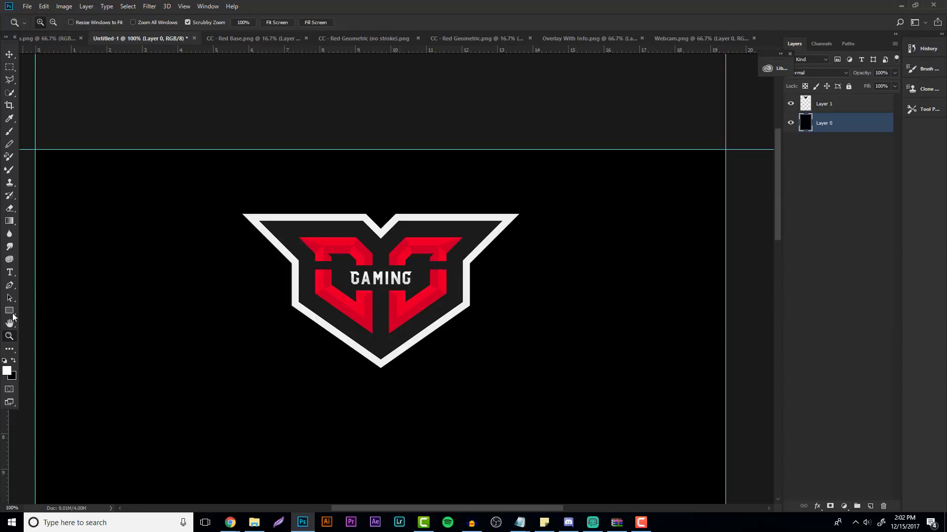
pyautogui.click(9, 311)
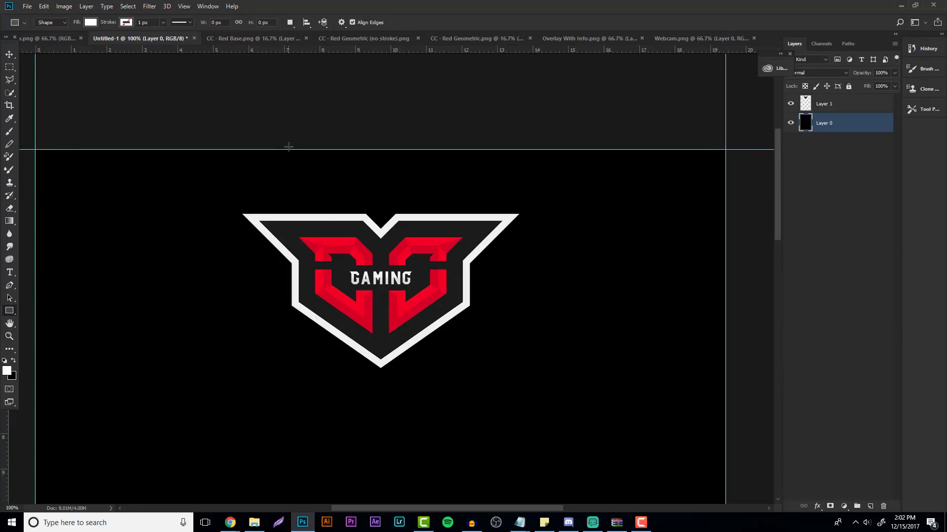
pyautogui.moveTo(288, 149); pyautogui.dragTo(543, 221)
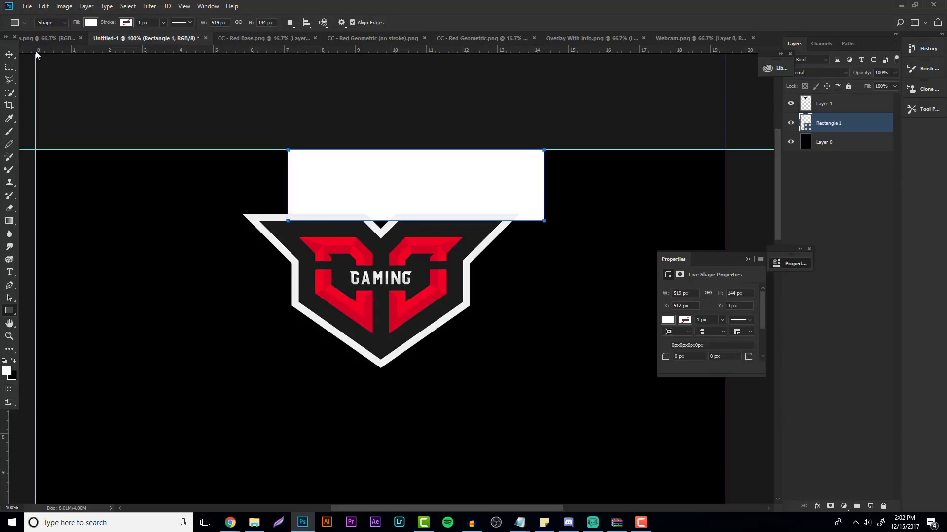
pyautogui.click(10, 54)
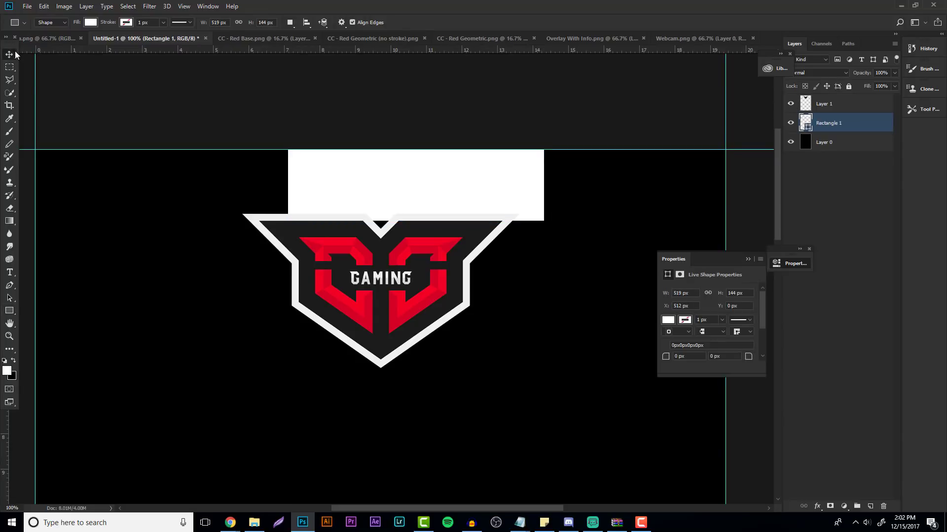
# - Move the logo layer down so its top edge meets the white rectangle's bottom edge
pyautogui.click(821, 110)
pyautogui.moveTo(400, 259); pyautogui.dragTo(400, 266)
pyautogui.hotkey('ctrl', 't')
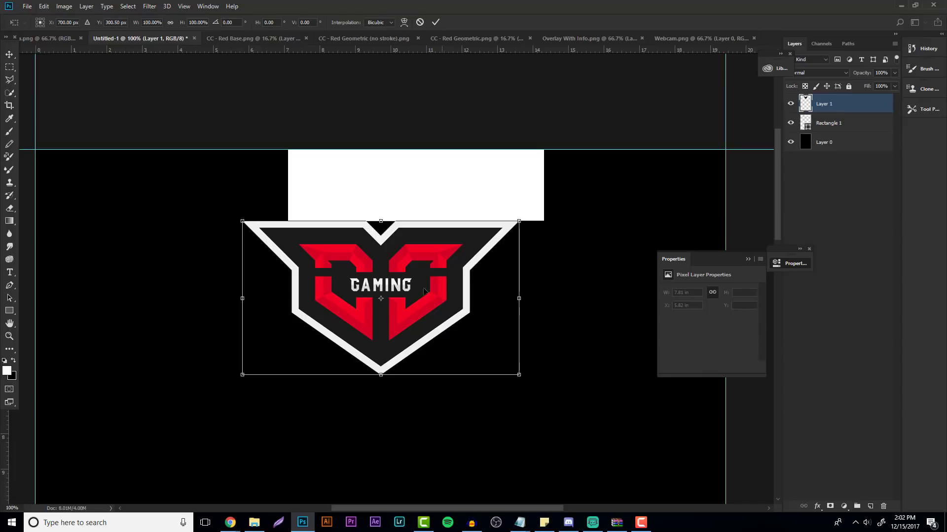
pyautogui.moveTo(436, 294); pyautogui.dragTo(427, 270)
pyautogui.scroll(-1, 382, 213)
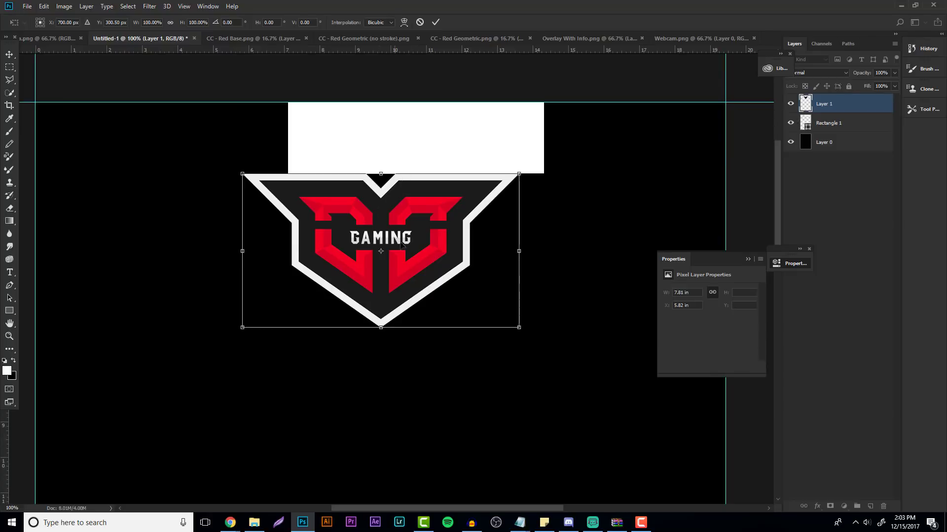
pyautogui.press('Return')
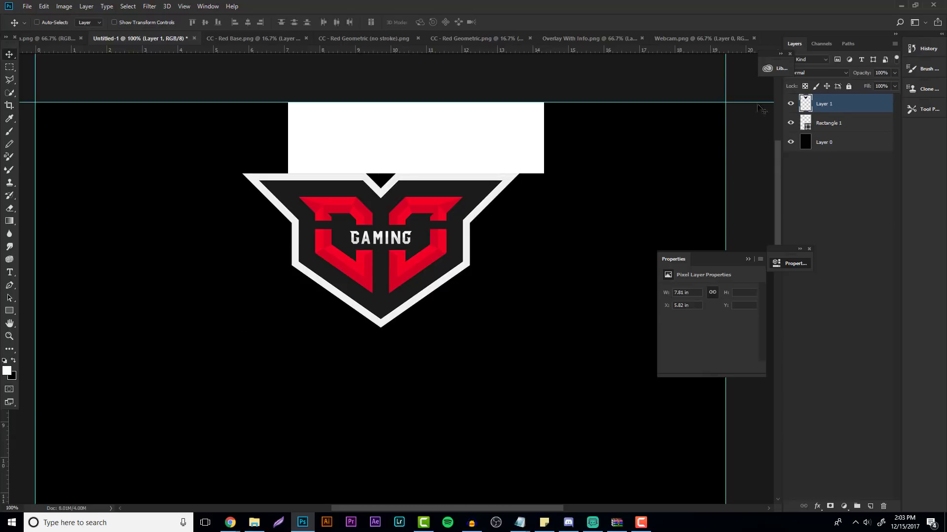
# - Rename the rectangle layer "Safe Zone / Border" and the logo layer "Logo"
pyautogui.doubleClick(828, 122)
pyautogui.press('Return')
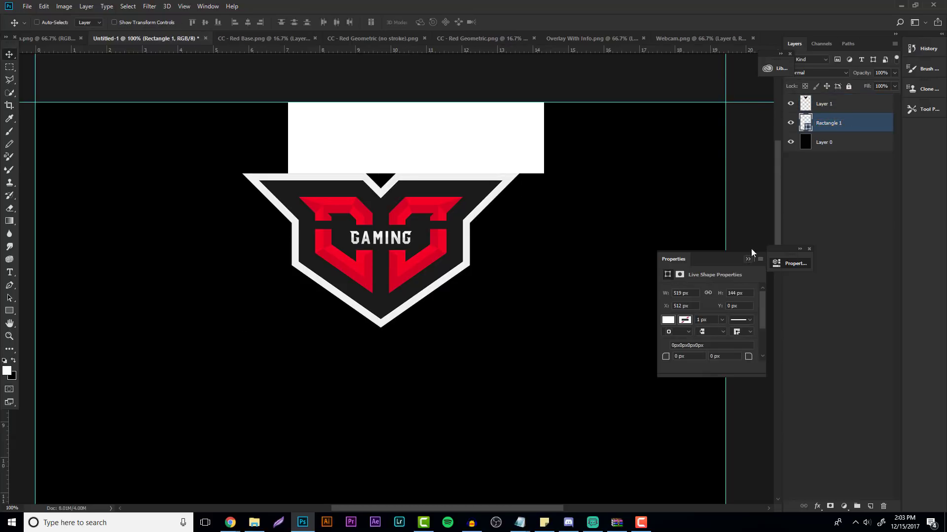
pyautogui.doubleClick(827, 124)
pyautogui.write('Safe Zone / Border')
pyautogui.press('Return')
pyautogui.doubleClick(827, 105)
pyautogui.write('Logo')
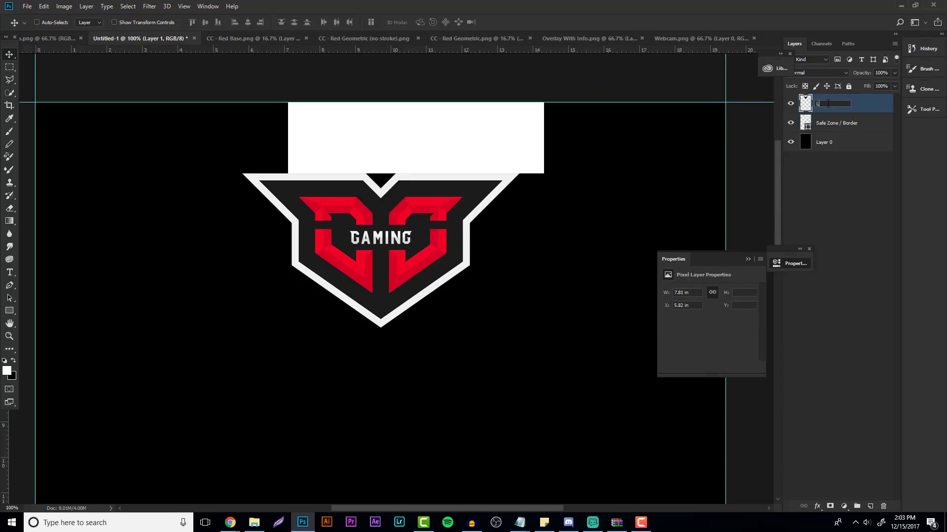
pyautogui.press('Return')
# - Give the Logo layer a red colour label and collapse the properties display
pyautogui.rightClick(827, 101)
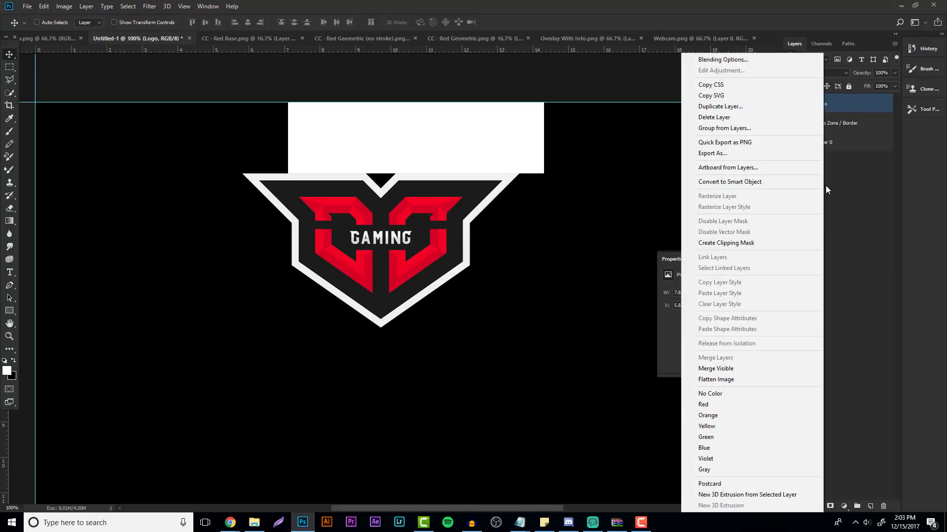
pyautogui.click(737, 401)
pyautogui.click(763, 174)
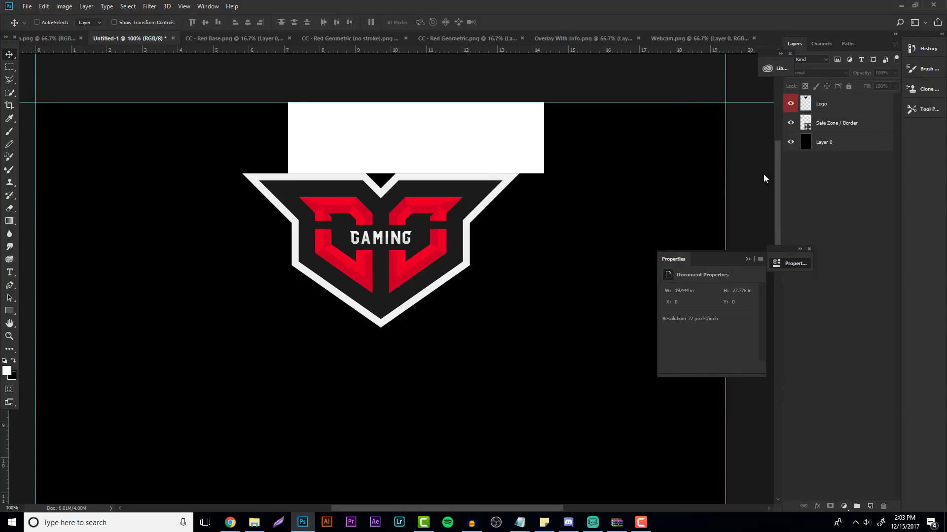
pyautogui.click(747, 259)
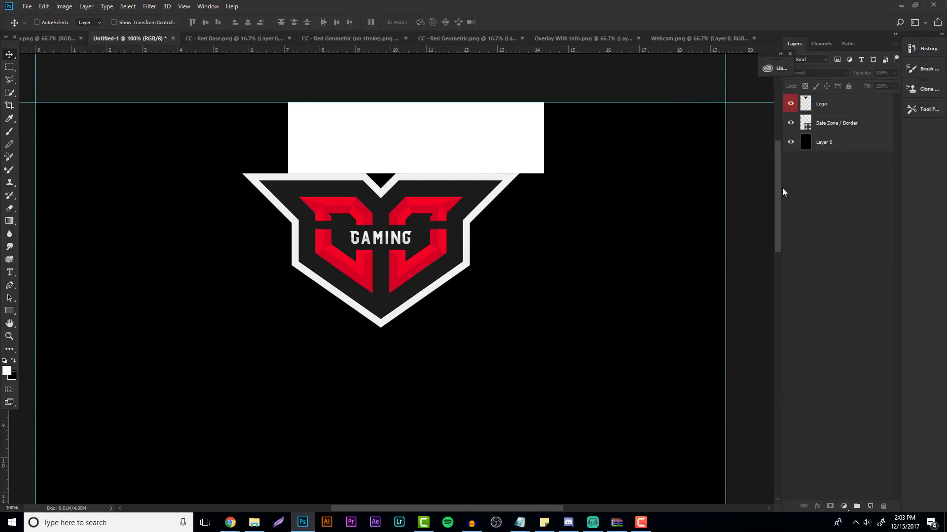
# - Add a horizontal guide along the white rectangle's bottom edge and hide the Safe Zone / Border layer
pyautogui.click(847, 127)
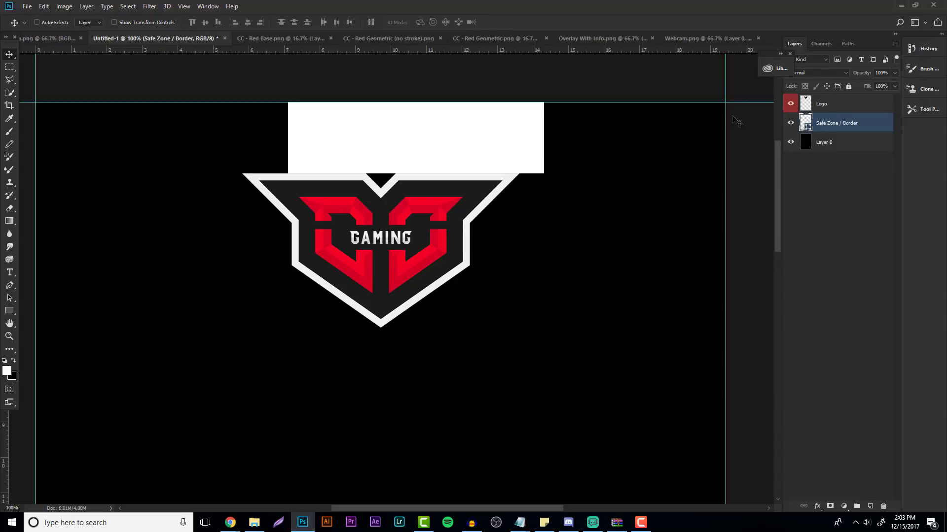
pyautogui.moveTo(518, 49); pyautogui.dragTo(540, 173)
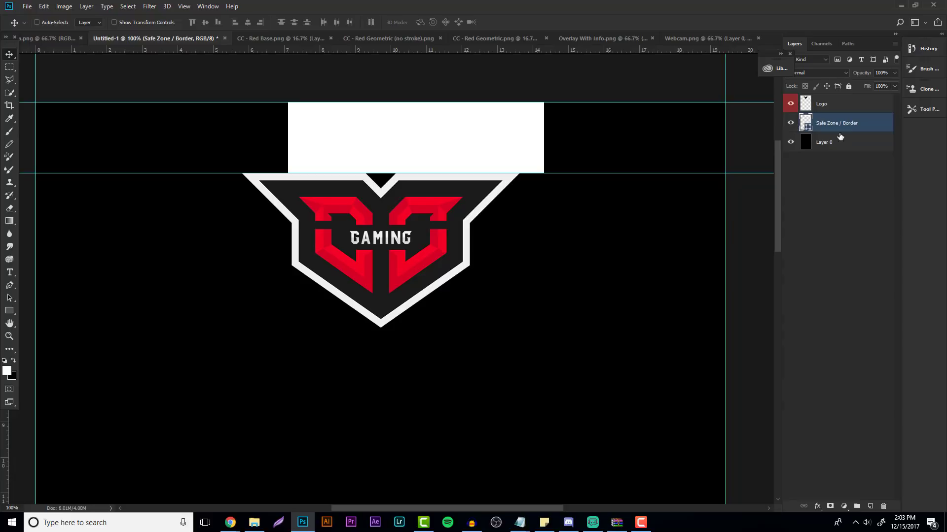
pyautogui.click(792, 124)
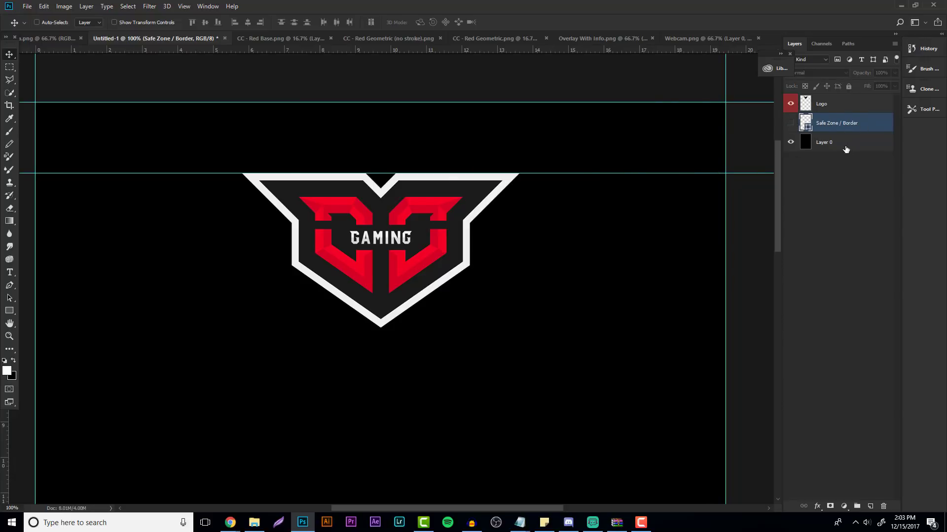
# - Add a vertical guide through the horizontal centre of Layer 0, using its transform handles as reference
pyautogui.click(845, 148)
pyautogui.scroll(-3, 432, 226)
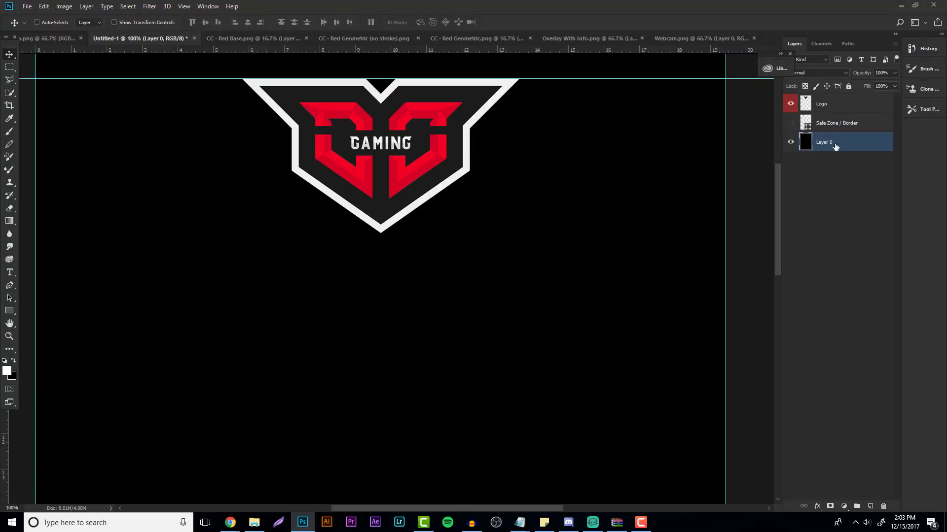
pyautogui.scroll(3, 676, 236)
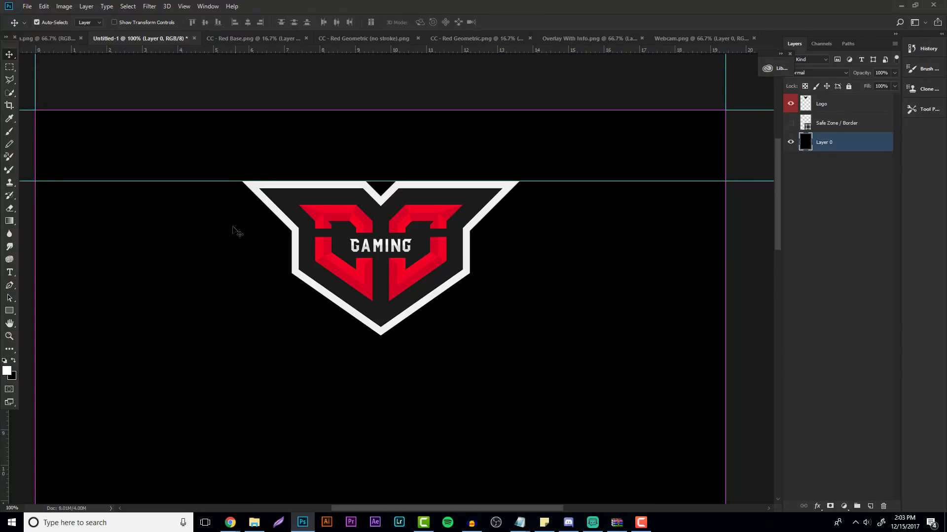
pyautogui.hotkey('ctrl', 't')
pyautogui.moveTo(5, 433); pyautogui.dragTo(380, 340)
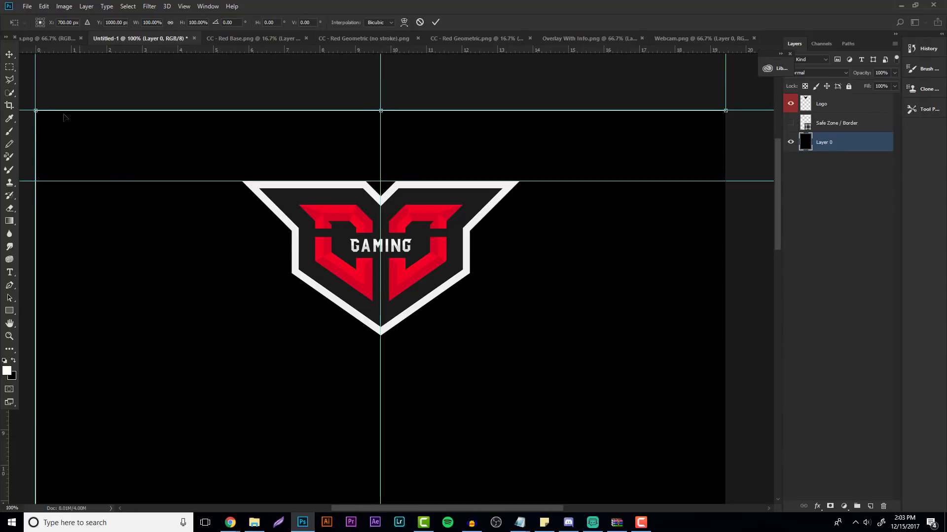
pyautogui.press('Return')
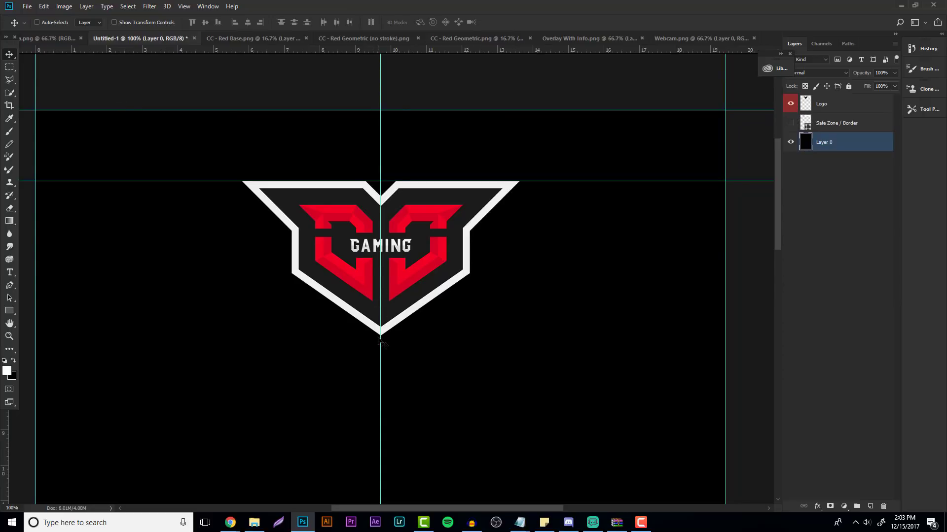
# - Move the safe-zone rectangle directly beneath the logo, add guides along its top and bottom edges, and hide it again
pyautogui.scroll(-4, 493, 204)
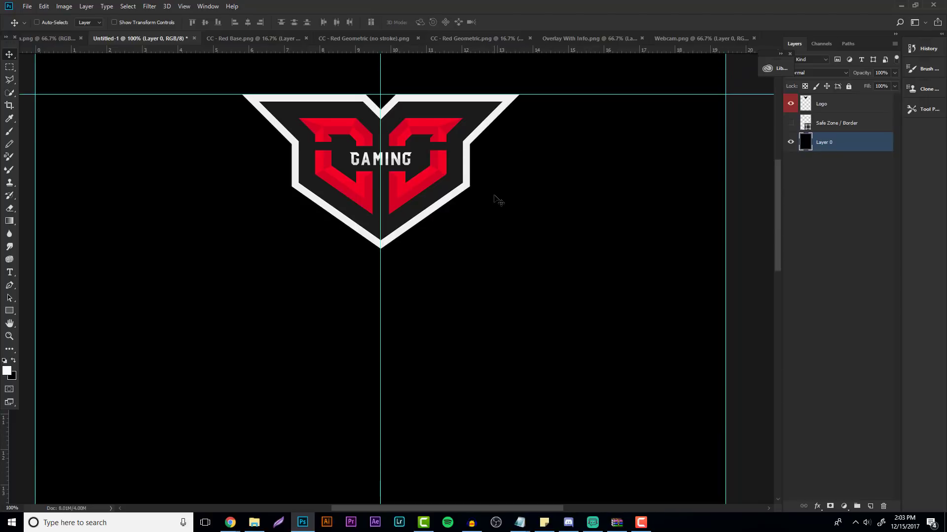
pyautogui.scroll(1, 417, 199)
pyautogui.scroll(1, 417, 200)
pyautogui.scroll(-7, 180, 169)
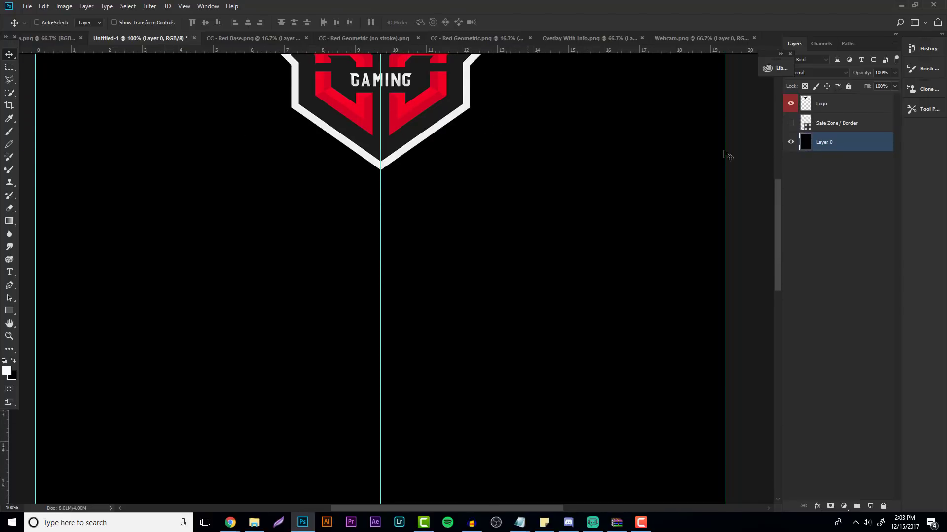
pyautogui.click(840, 130)
pyautogui.scroll(7, 695, 195)
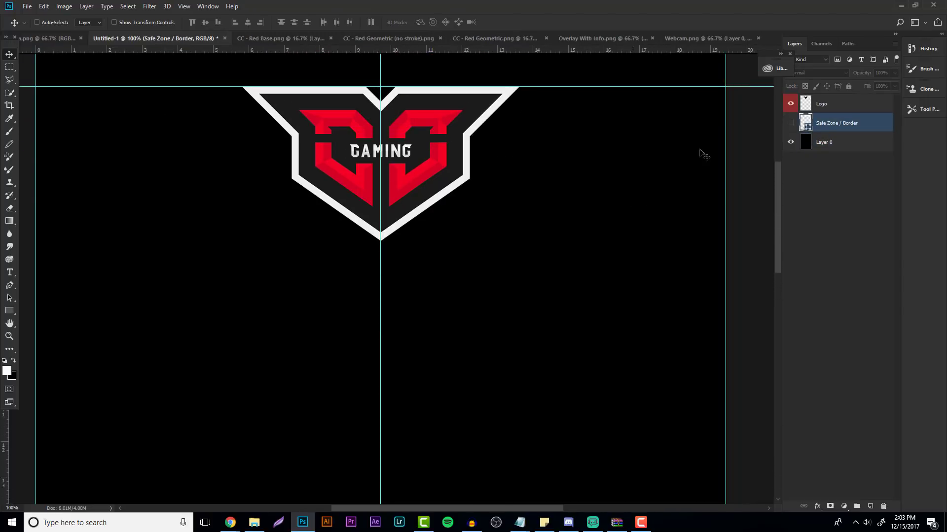
pyautogui.click(790, 123)
pyautogui.moveTo(471, 81); pyautogui.dragTo(466, 296)
pyautogui.moveTo(422, 51); pyautogui.dragTo(434, 256)
pyautogui.moveTo(416, 51); pyautogui.dragTo(473, 327)
pyautogui.scroll(-3, 461, 302)
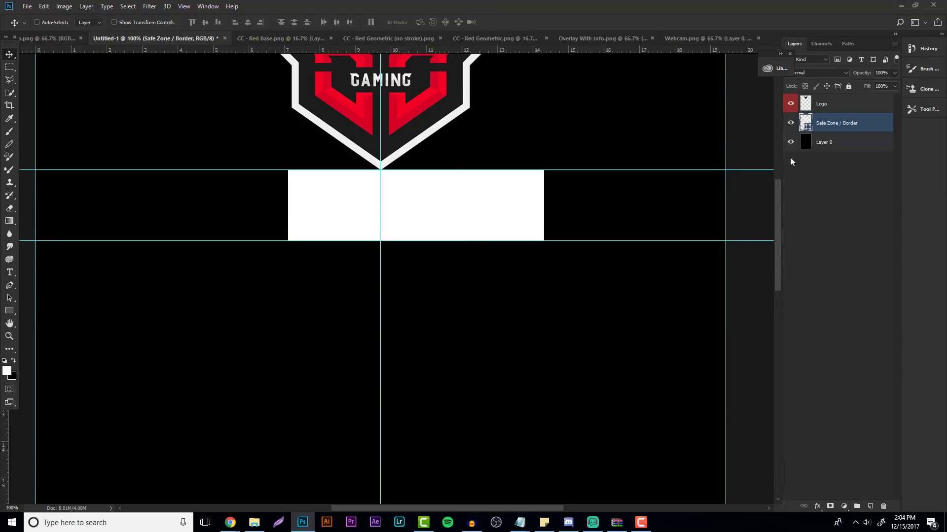
pyautogui.click(790, 125)
pyautogui.scroll(3, 325, 267)
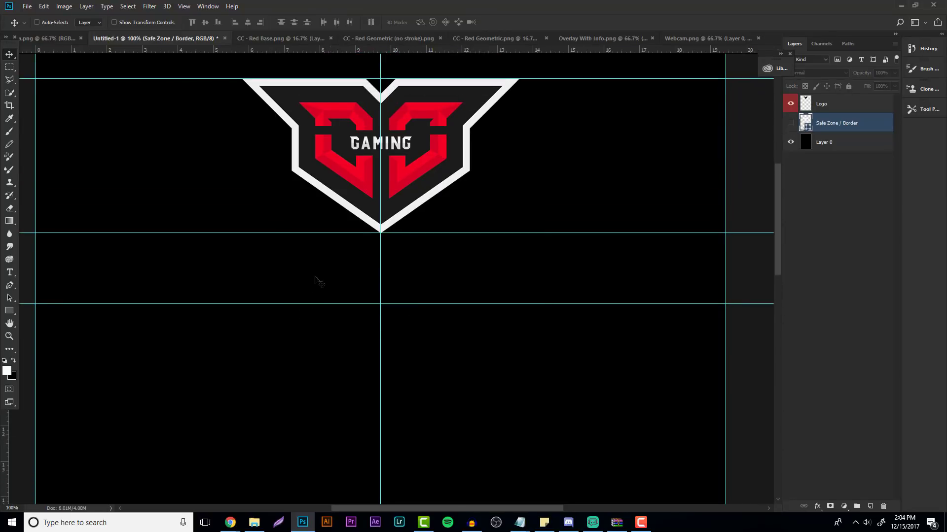
# - Copy the red geometric no-stroke logo into Untitled-1 as a new layer directly beneath the Logo layer
pyautogui.click(9, 336)
pyautogui.moveTo(404, 229); pyautogui.dragTo(366, 210)
pyautogui.click(384, 203)
pyautogui.click(385, 204)
pyautogui.click(385, 204)
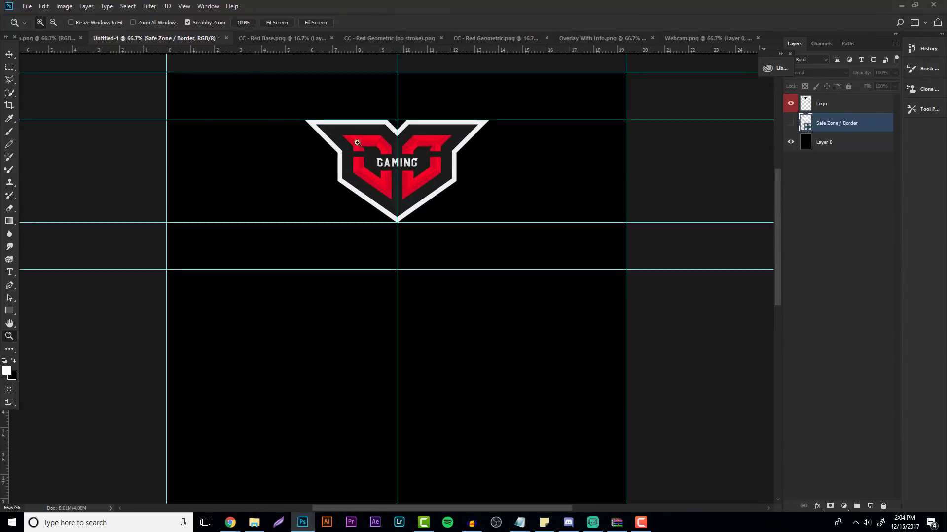
pyautogui.click(367, 38)
pyautogui.click(9, 55)
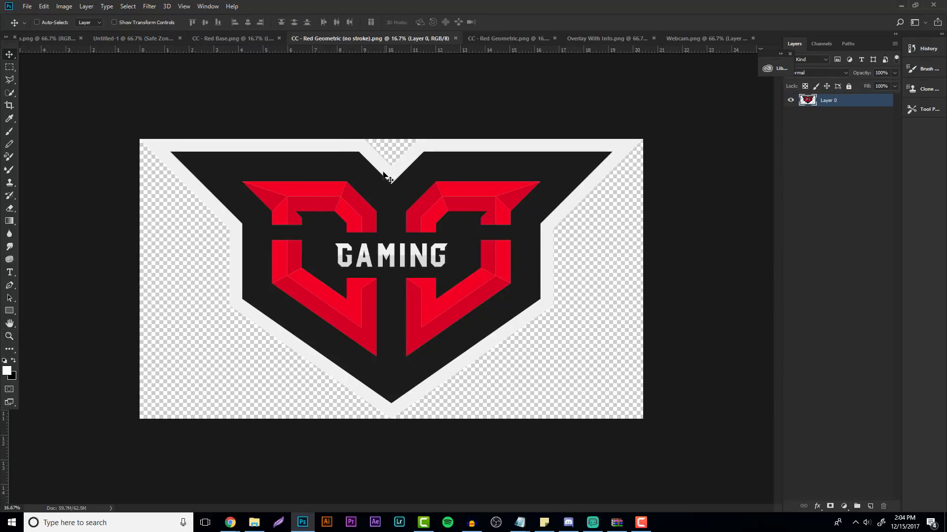
pyautogui.moveTo(386, 177); pyautogui.dragTo(325, 146)
pyautogui.scroll(-1, 385, 258)
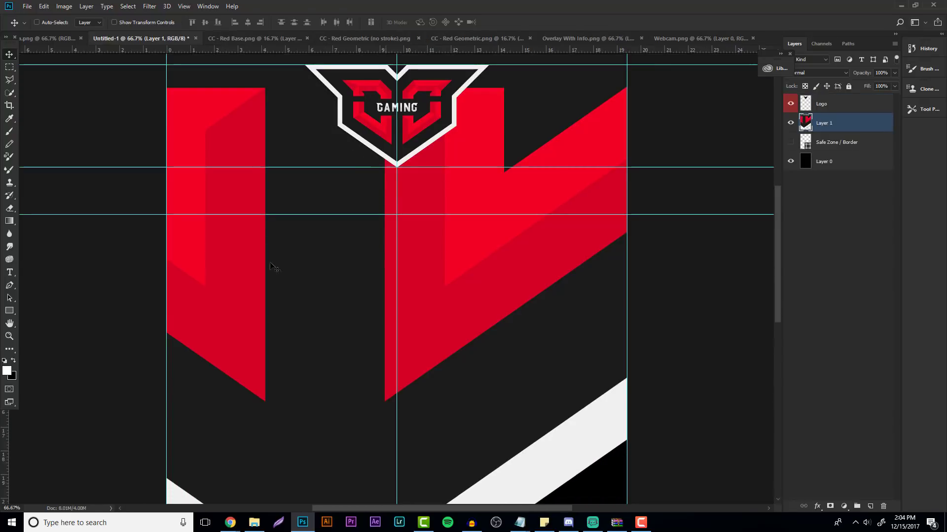
# - Scale down the oversized logo copy and centre it on the vertical guide with its tip near the canvas's bottom edge
pyautogui.click(9, 336)
pyautogui.moveTo(389, 258); pyautogui.dragTo(370, 311)
pyautogui.hotkey('ctrl', 't')
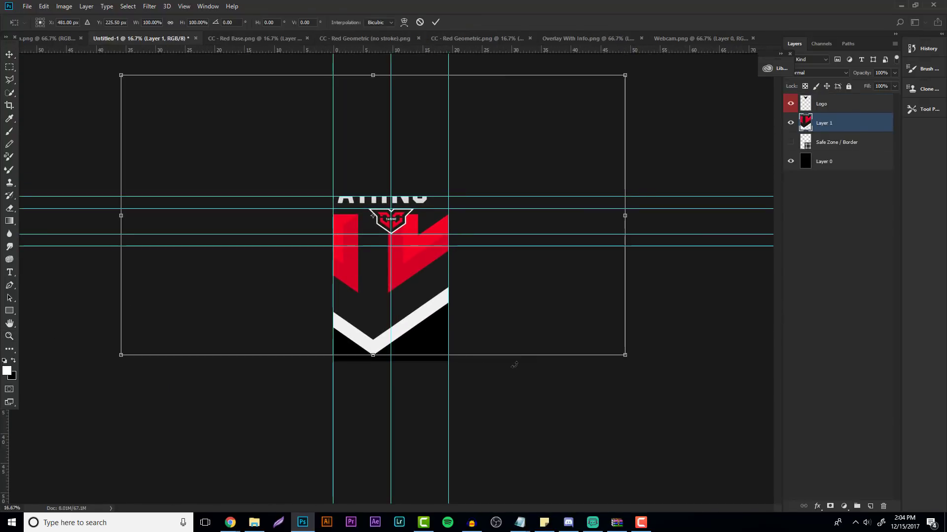
pyautogui.moveTo(623, 361); pyautogui.dragTo(536, 329)
pyautogui.moveTo(374, 290); pyautogui.dragTo(392, 291)
pyautogui.moveTo(410, 246); pyautogui.dragTo(404, 295)
pyautogui.press('Return')
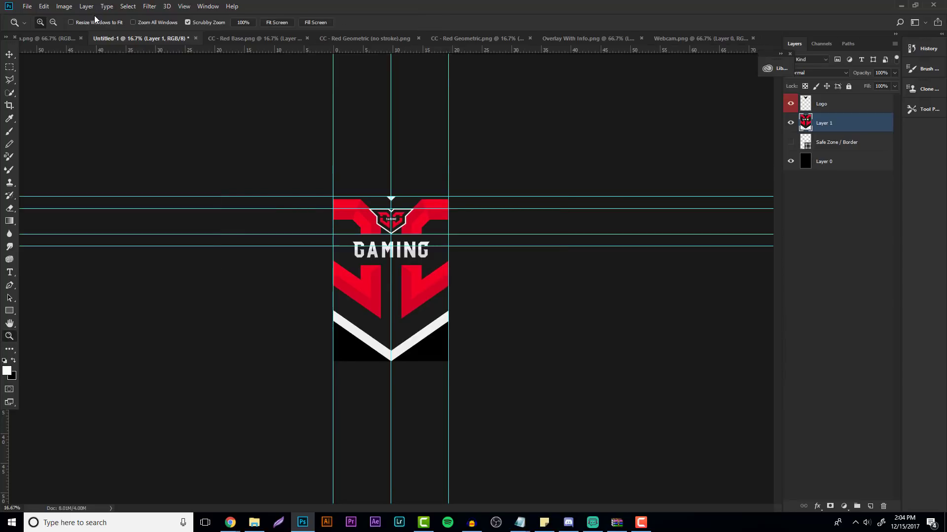
# - Distort the large background logo to about 107.8% width with a -1.40° rotation, keeping its bottom tip on the centre guide
pyautogui.click(415, 252)
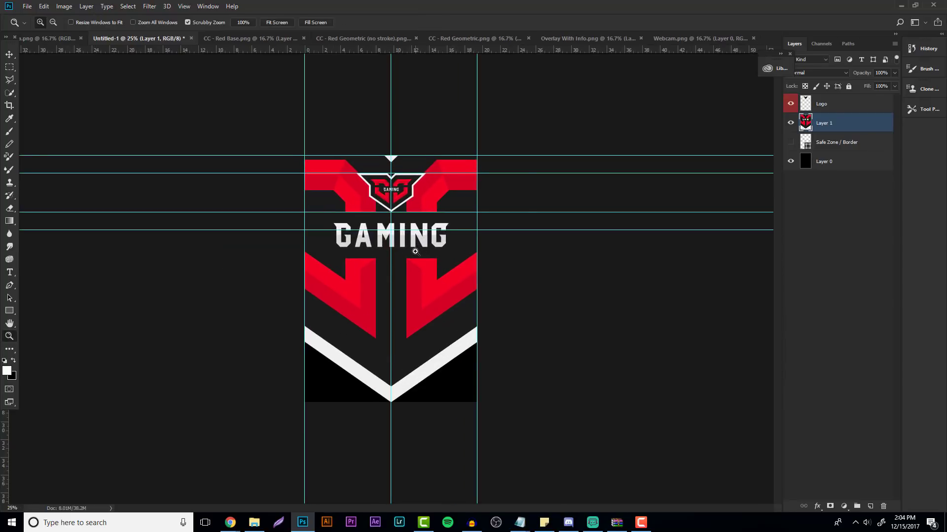
pyautogui.press('v')
pyautogui.click(44, 6)
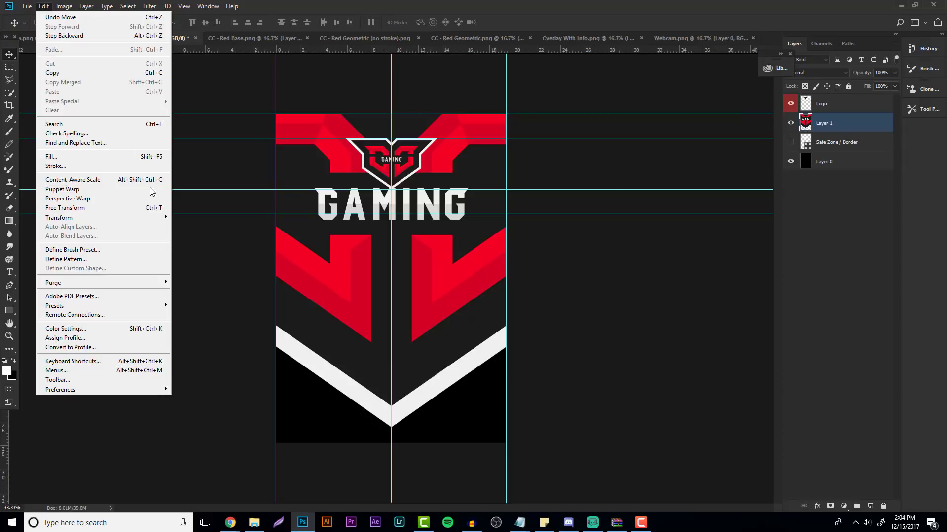
pyautogui.moveTo(147, 213)
pyautogui.click(217, 269)
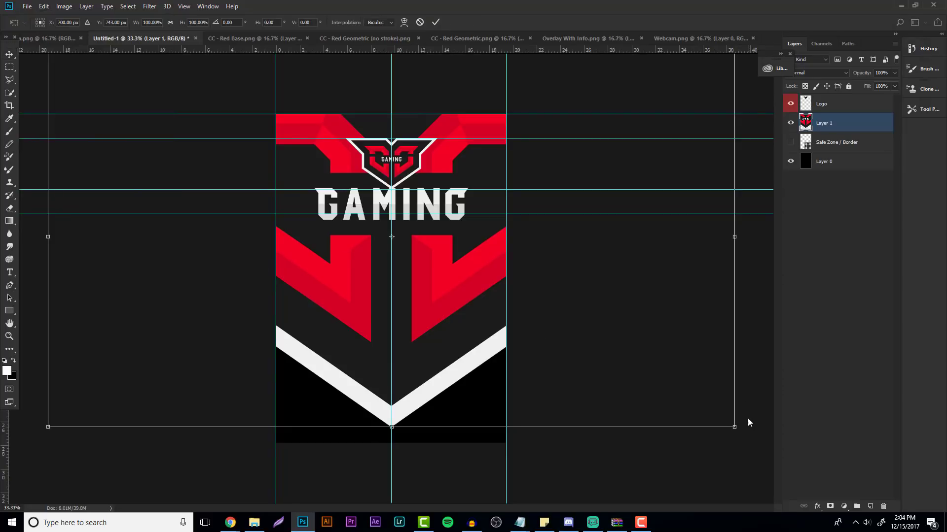
pyautogui.moveTo(735, 430); pyautogui.dragTo(761, 410)
pyautogui.moveTo(476, 329); pyautogui.dragTo(459, 329)
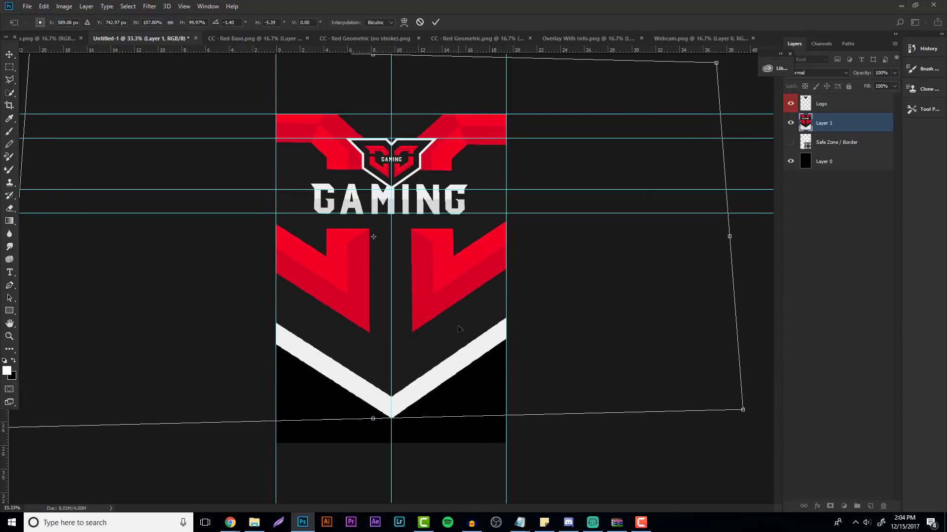
pyautogui.press('Return')
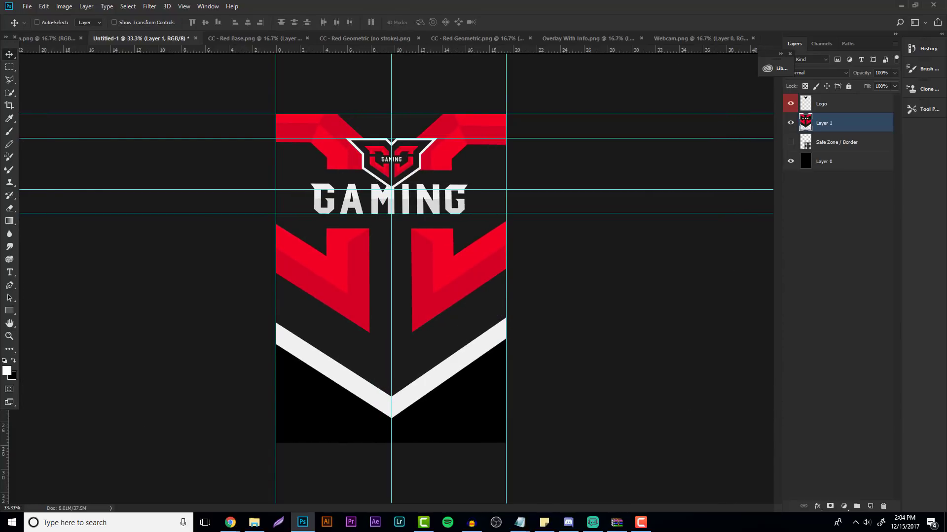
# - Apply a Black and White adjustment with the Default preset to the large logo on Layer 1
pyautogui.click(9, 335)
pyautogui.click(457, 257)
pyautogui.scroll(3, 456, 246)
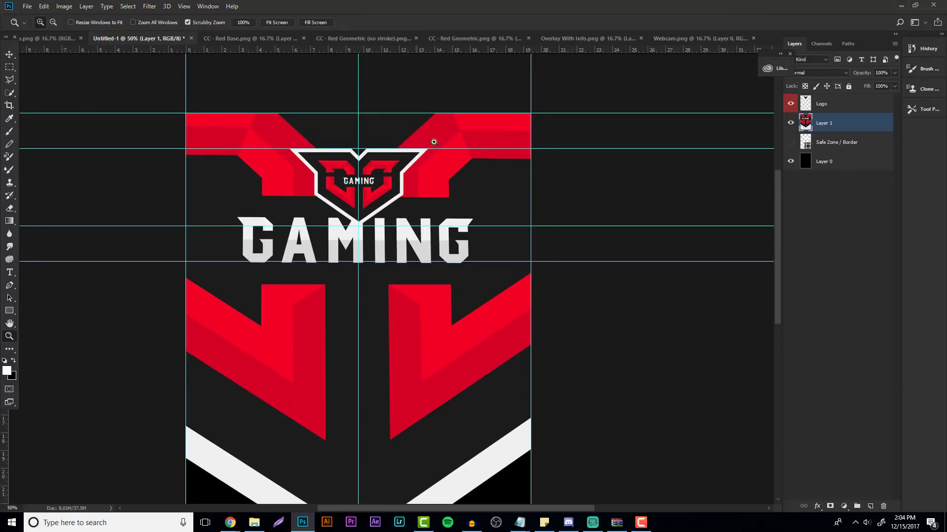
pyautogui.click(65, 6)
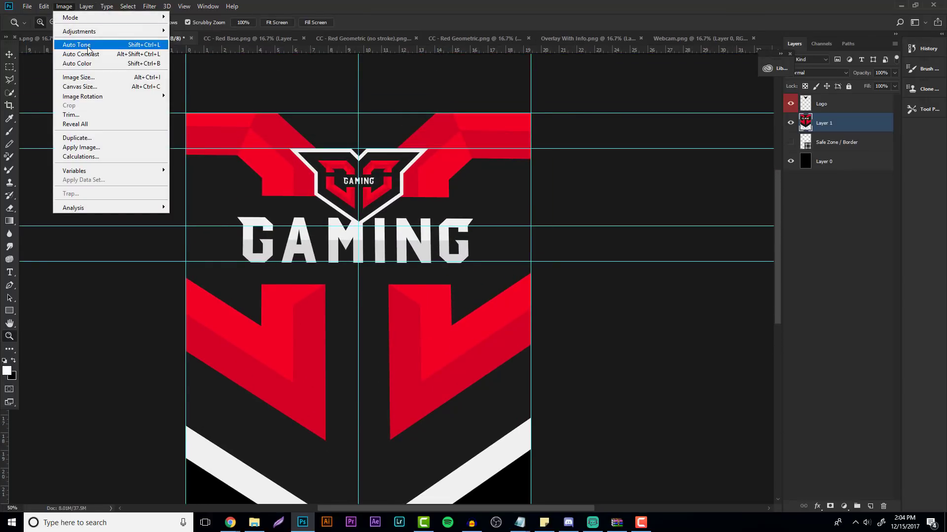
pyautogui.moveTo(92, 32)
pyautogui.click(219, 101)
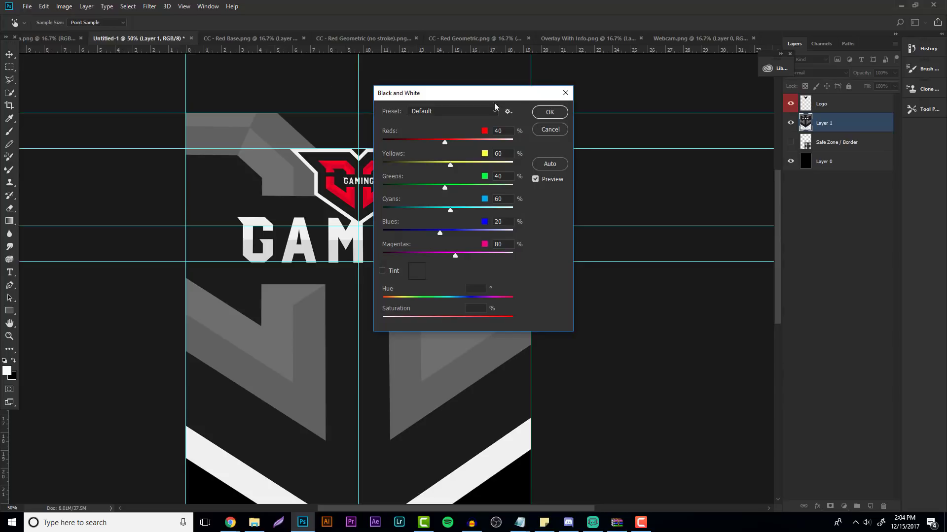
pyautogui.click(549, 112)
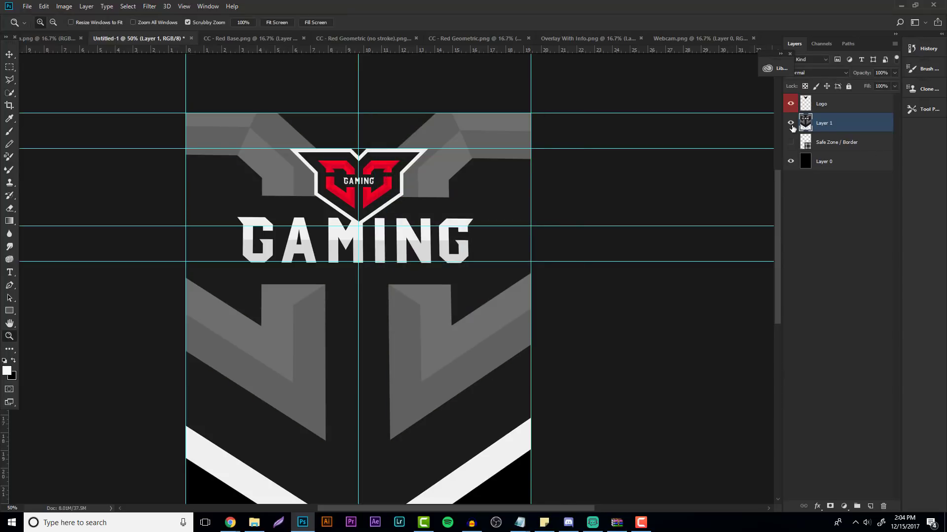
# - Hide Layer 1 and create a new empty layer above the Safe Zone / Border layer
pyautogui.click(791, 123)
pyautogui.click(837, 142)
pyautogui.click(870, 507)
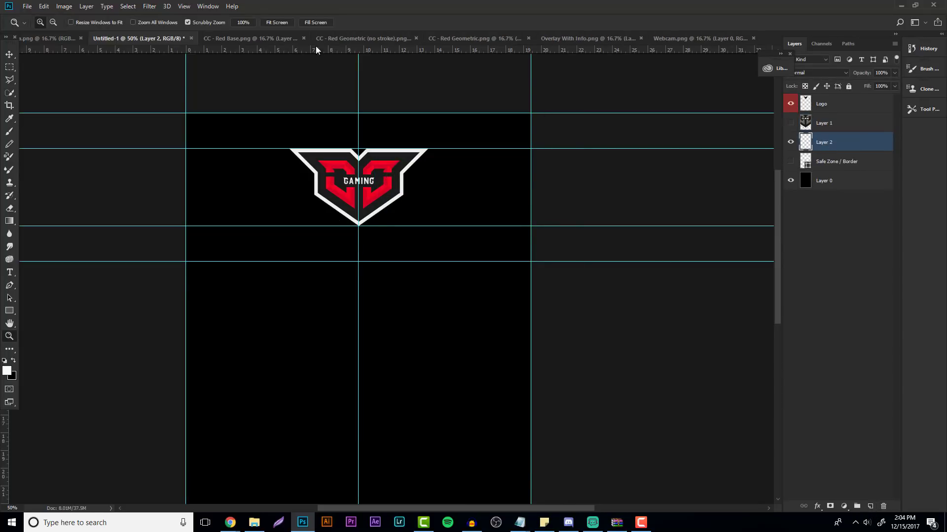
# - Sample the dark red from the CC - Red Geometric (no stroke) logo as foreground colour and set the background colour to 070707
pyautogui.click(397, 42)
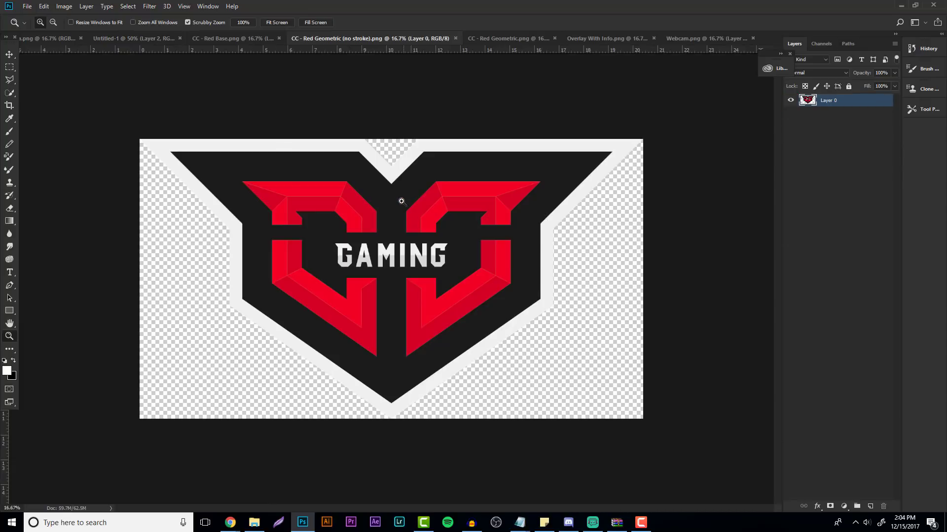
pyautogui.press('i')
pyautogui.moveTo(366, 215); pyautogui.dragTo(348, 212)
pyautogui.click(12, 377)
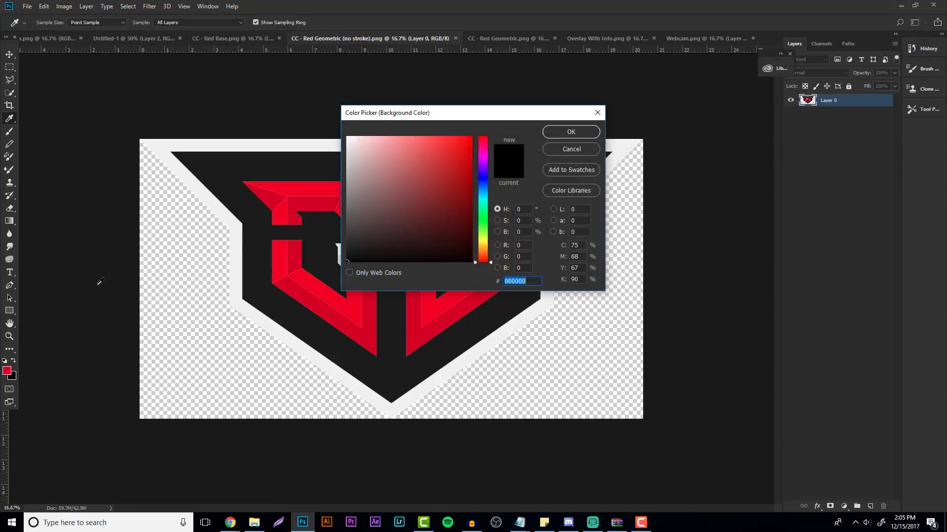
pyautogui.click(337, 255)
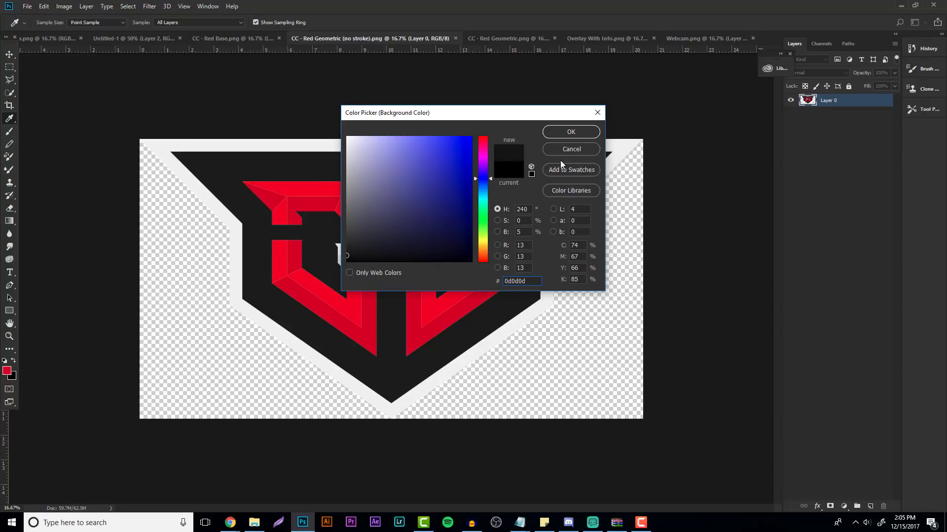
pyautogui.click(316, 259)
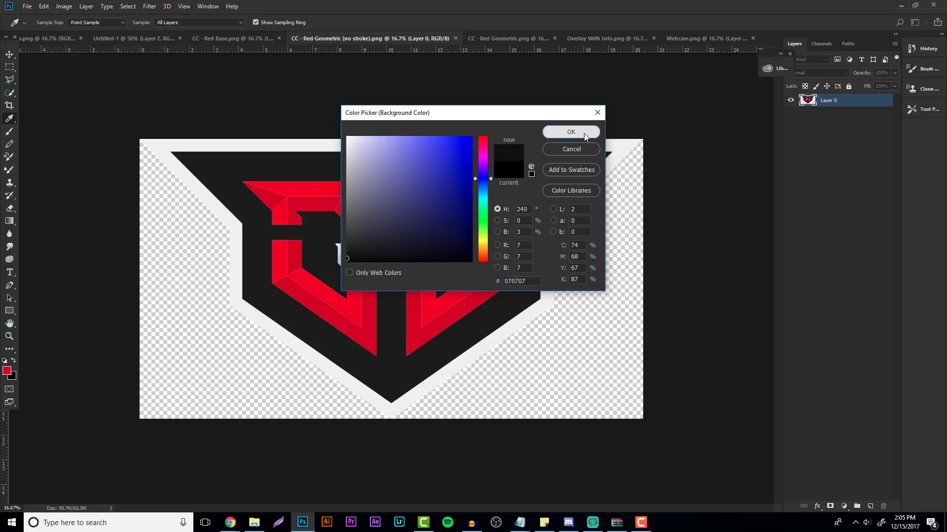
pyautogui.click(584, 133)
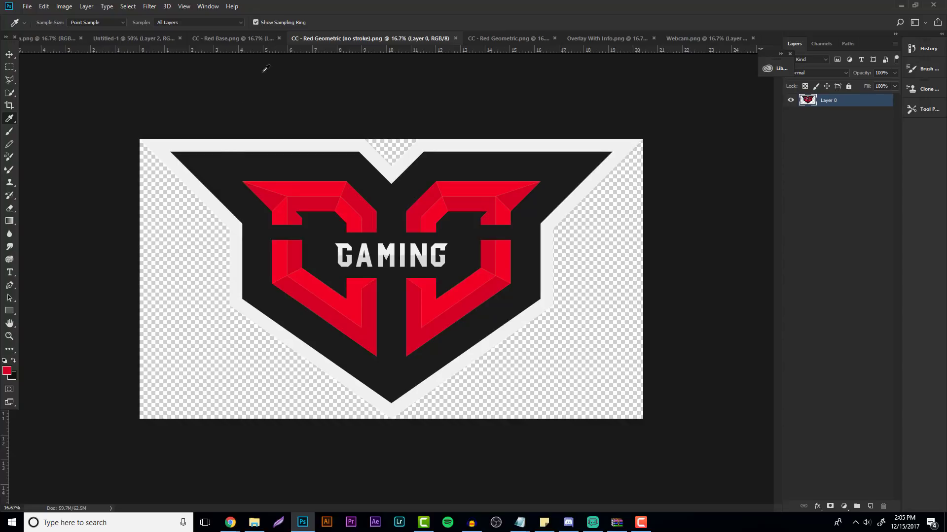
# - Fill Layer 2 of Untitled-1 with a linear foreground-to-background gradient, red at the lower right fading to near-black at the upper left
pyautogui.click(130, 38)
pyautogui.scroll(1, 202, 237)
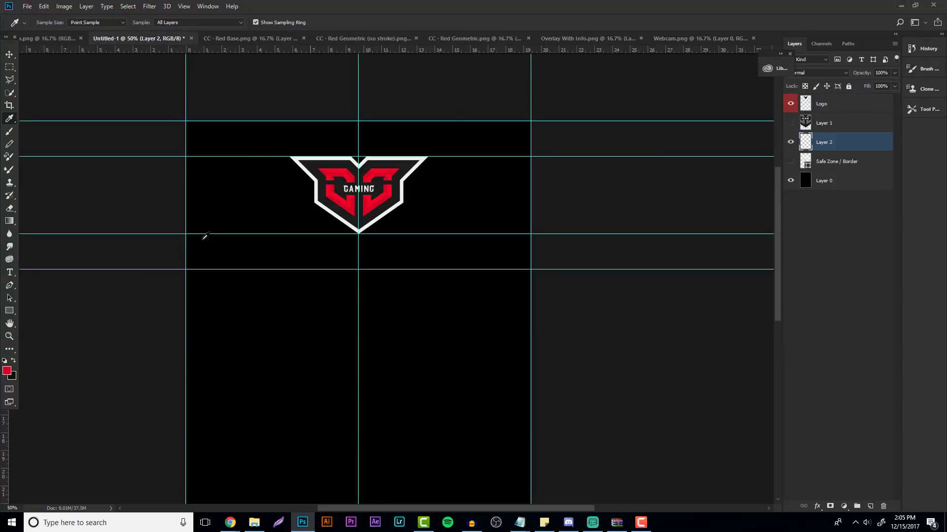
pyautogui.click(9, 336)
pyautogui.click(292, 176)
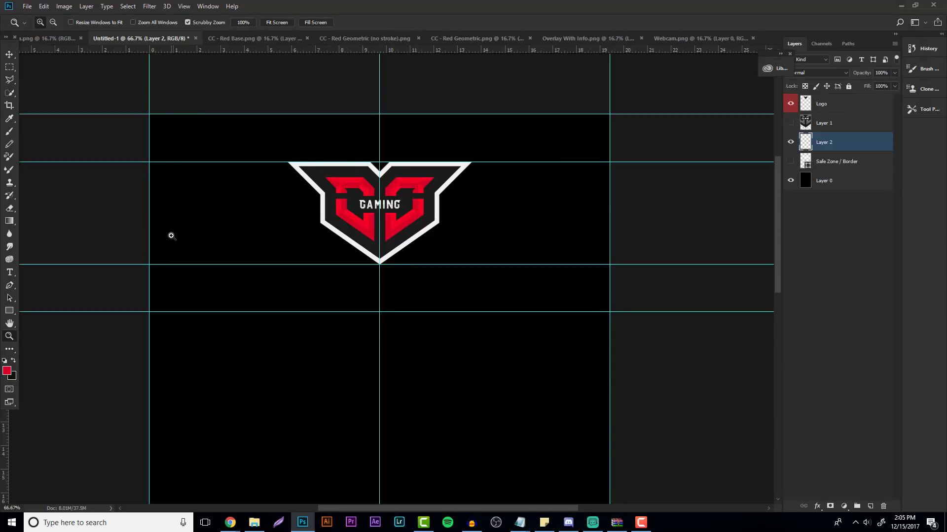
pyautogui.click(10, 221)
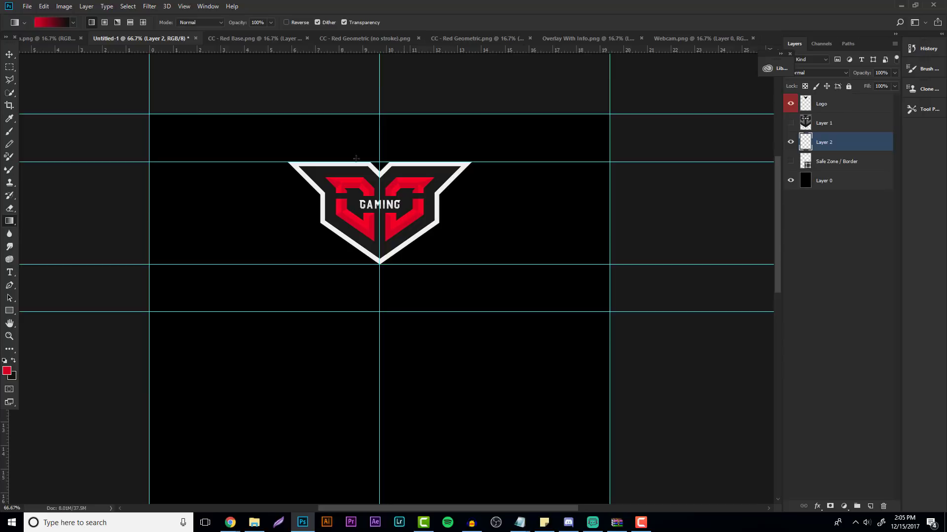
pyautogui.click(72, 22)
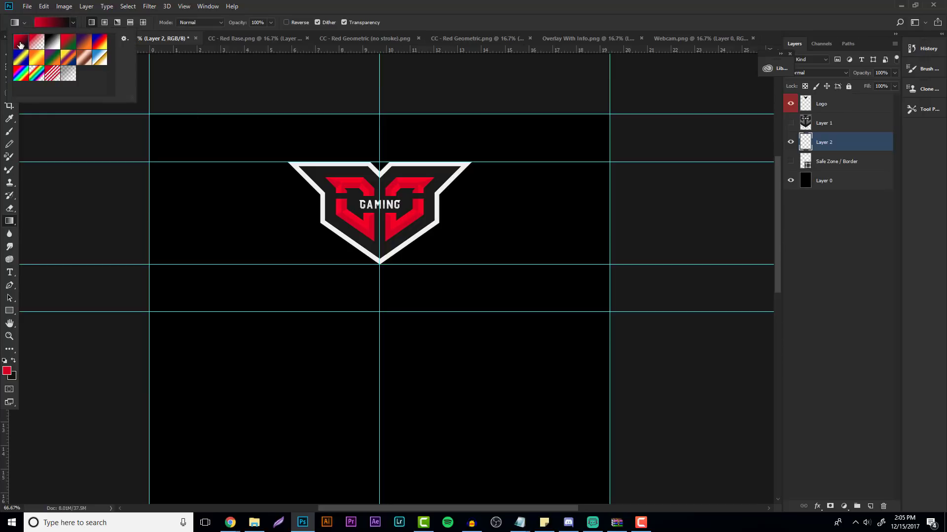
pyautogui.click(72, 24)
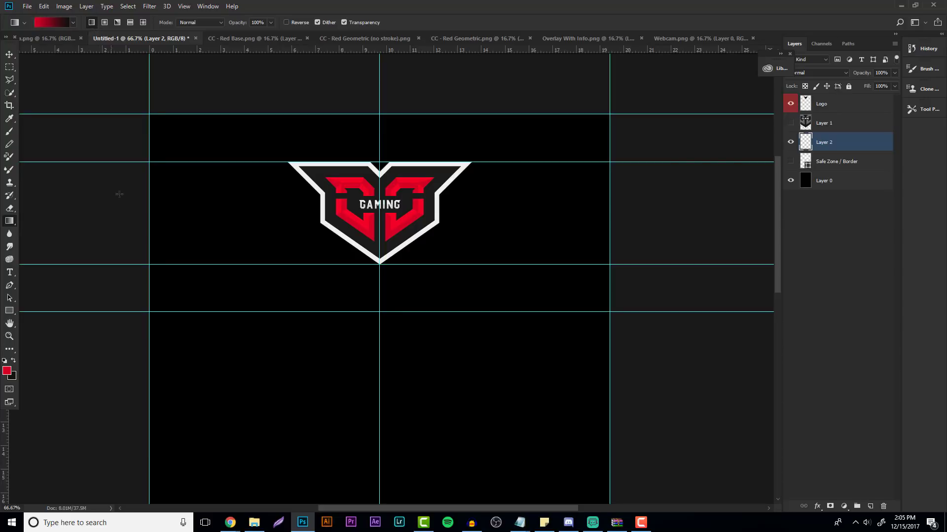
pyautogui.moveTo(136, 187); pyautogui.dragTo(693, 455)
pyautogui.scroll(-3, 378, 356)
pyautogui.hotkey('ctrl', 'z')
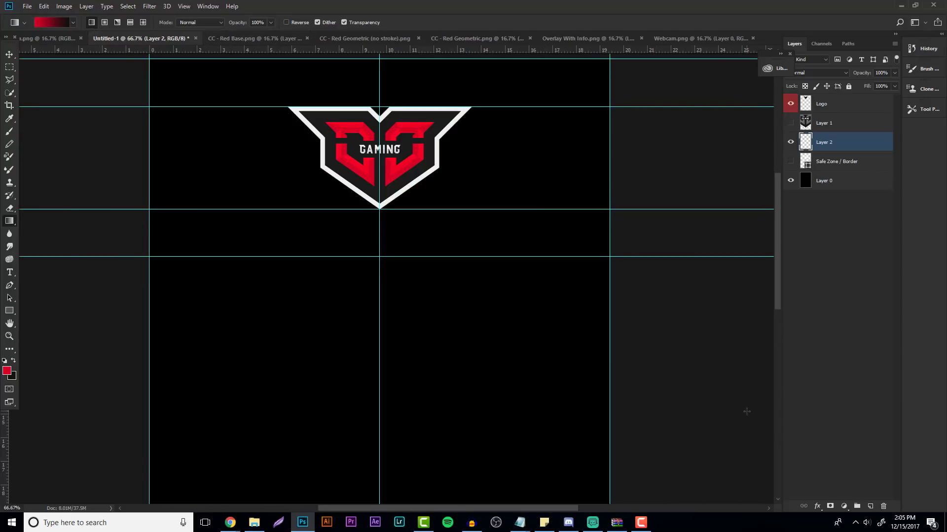
pyautogui.moveTo(746, 411); pyautogui.dragTo(28, 139)
pyautogui.scroll(2, 364, 261)
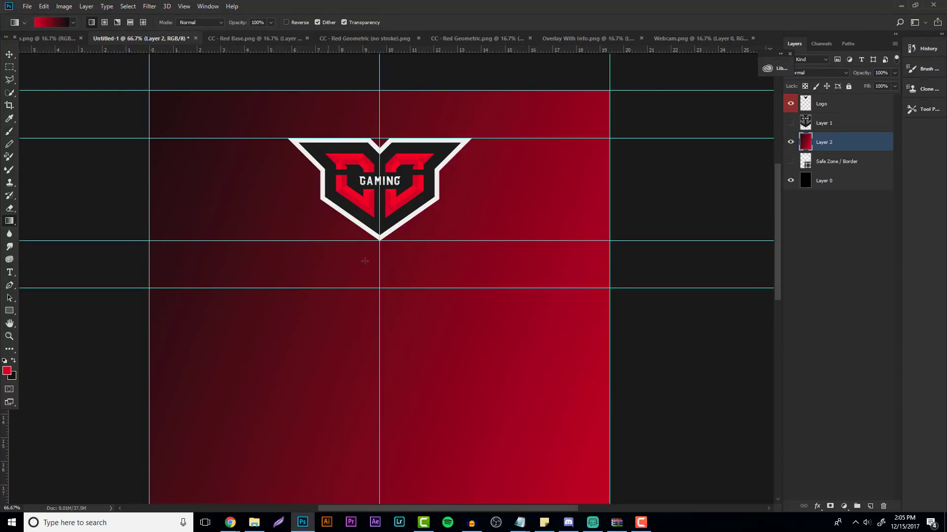
# - Show Layer 1 and set its blend mode to Soft Light over the gradient
pyautogui.scroll(1, 365, 261)
pyautogui.click(12, 338)
pyautogui.moveTo(355, 226); pyautogui.dragTo(290, 212)
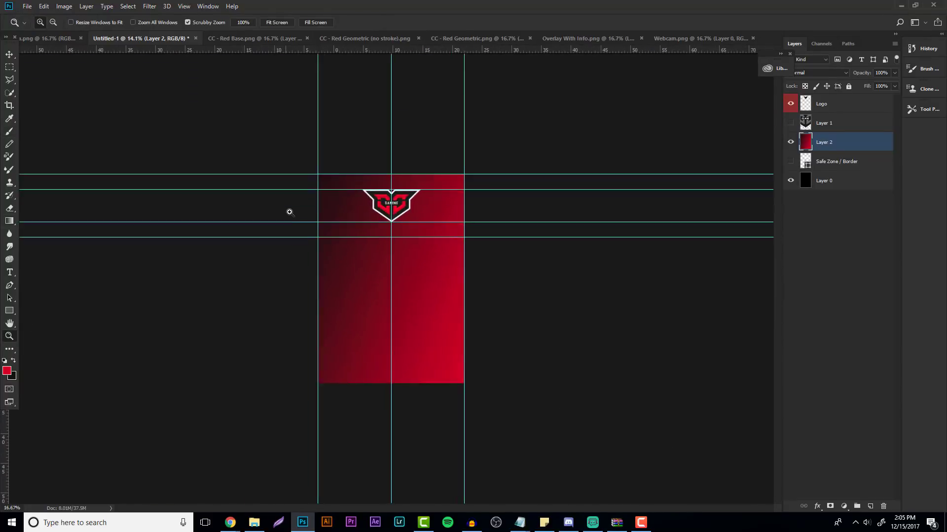
pyautogui.hotkey('ctrl', '+')
pyautogui.hotkey('ctrl', '+')
pyautogui.click(790, 123)
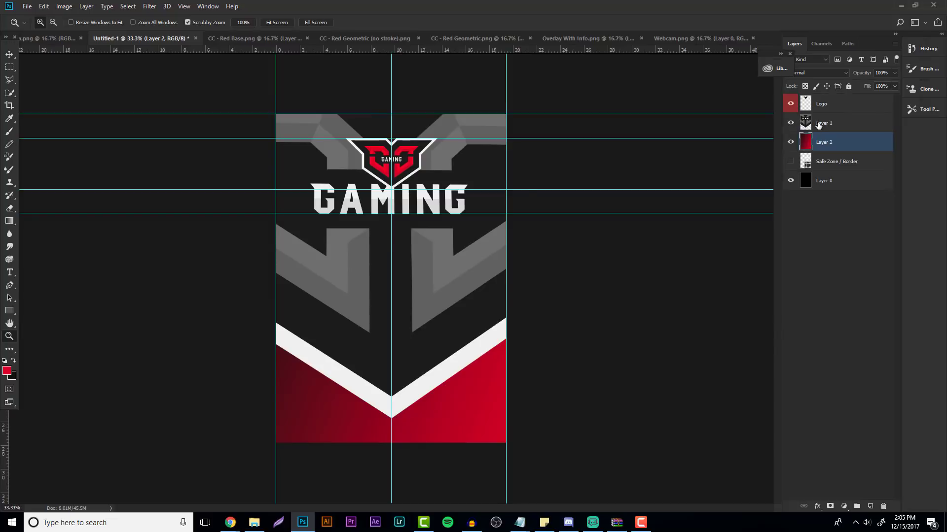
pyautogui.click(808, 121)
pyautogui.click(821, 72)
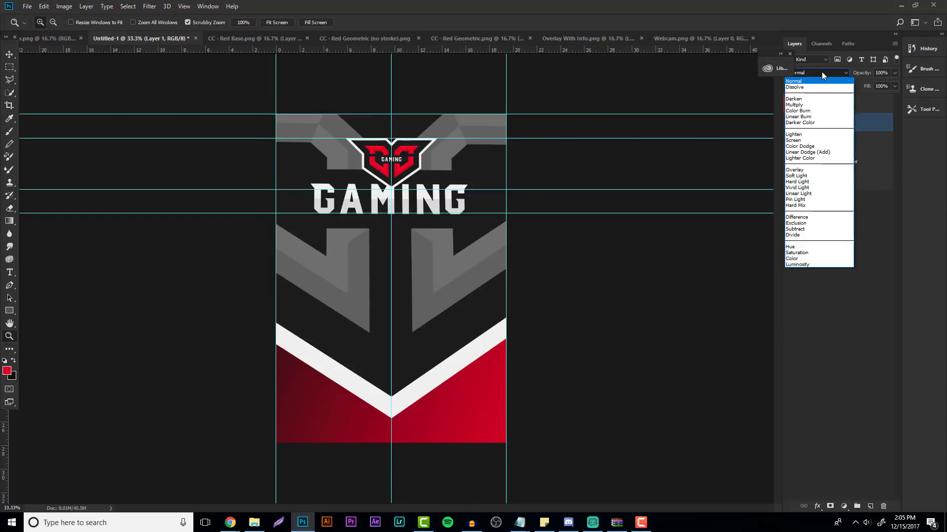
pyautogui.click(800, 176)
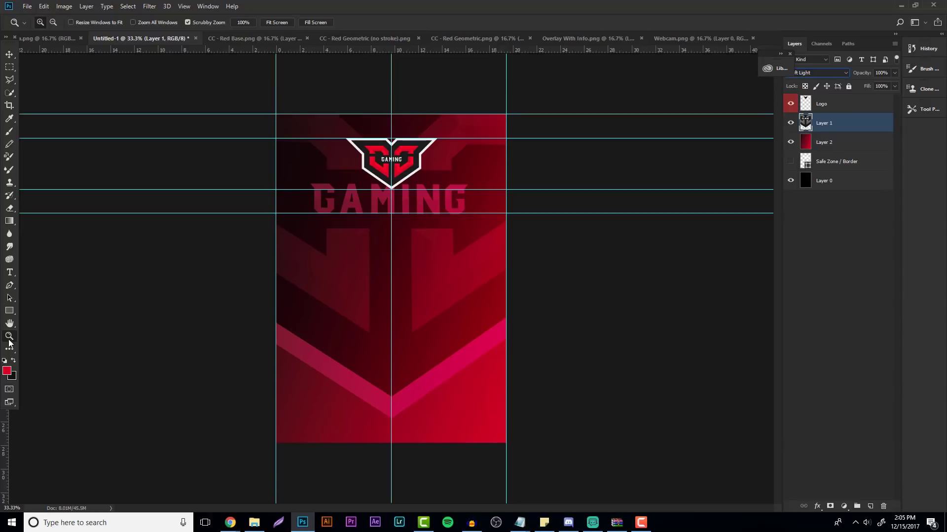
# - Hide the guides and redraw Layer 2's gradient from beyond the canvas's lower right to beyond its upper left
pyautogui.click(392, 166)
pyautogui.hotkey('ctrl', ';')
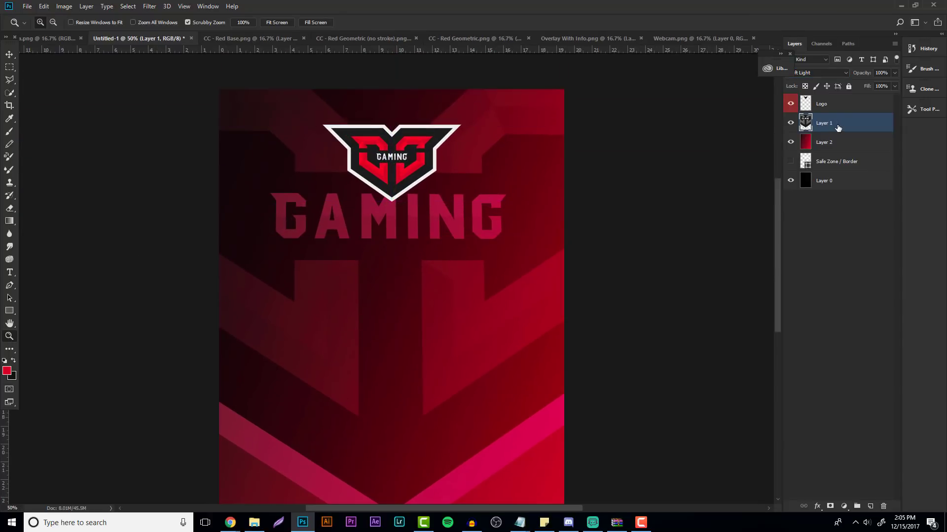
pyautogui.click(828, 144)
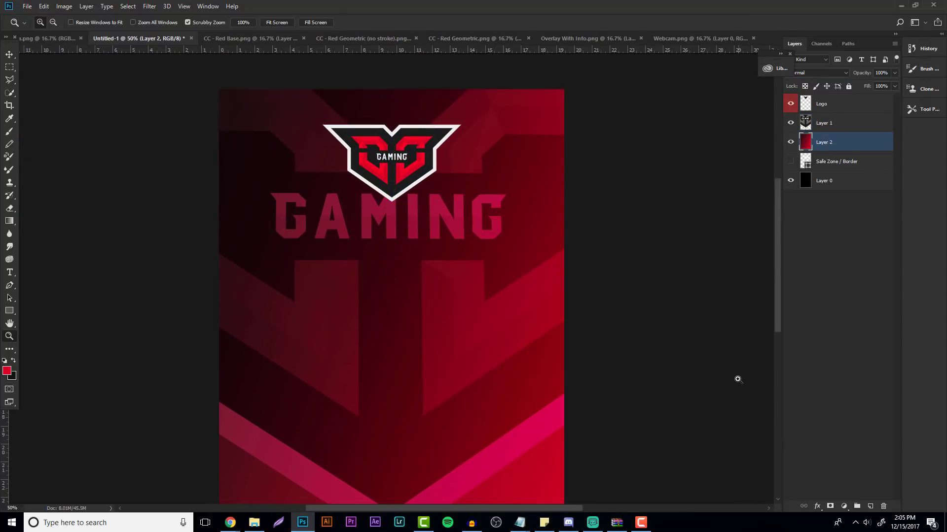
pyautogui.press('g')
pyautogui.moveTo(735, 387)
pyautogui.mouseDown()
pyautogui.moveTo(218, 262)
pyautogui.moveTo(121, 224)
pyautogui.mouseUp()
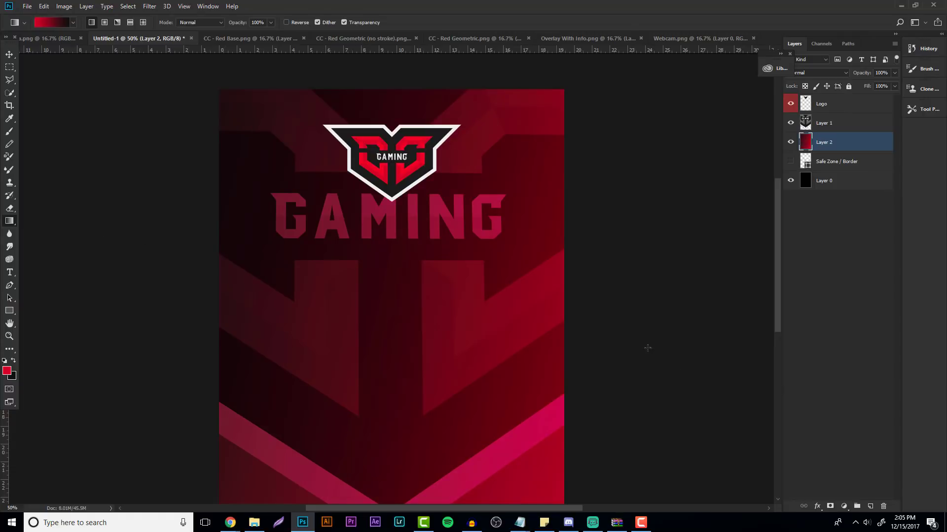
# - Try shorter and longer diagonal red-to-black gradients on Layer 2, undoing unwanted versions, to darken the background
pyautogui.scroll(-2, 651, 345)
pyautogui.click(10, 336)
pyautogui.moveTo(353, 268); pyautogui.dragTo(308, 264)
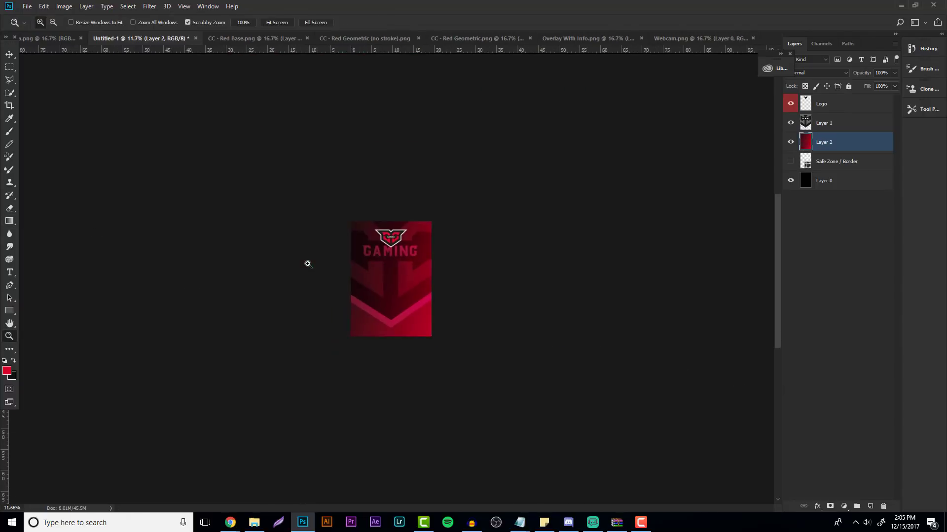
pyautogui.click(308, 264)
pyautogui.press('g')
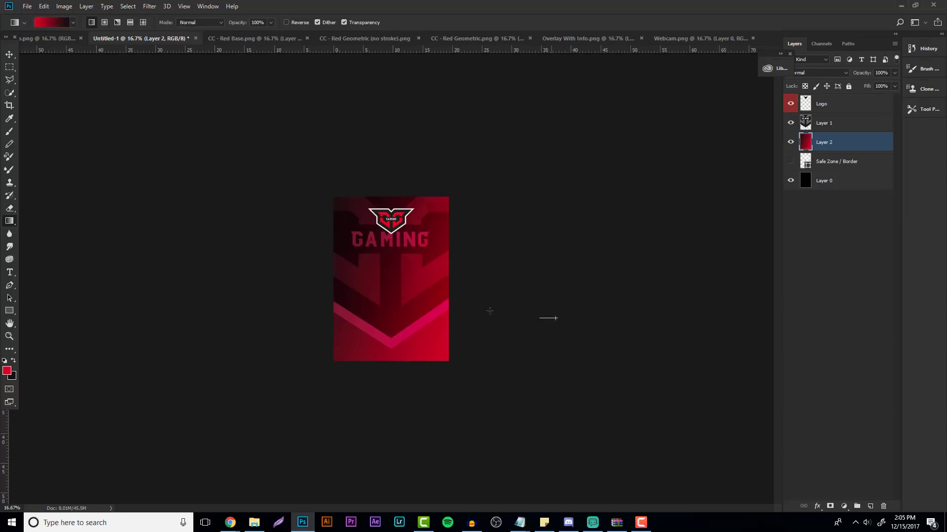
pyautogui.moveTo(490, 311); pyautogui.dragTo(268, 254)
pyautogui.moveTo(679, 391); pyautogui.dragTo(333, 252)
pyautogui.hotkey('ctrl', 'z')
pyautogui.moveTo(592, 356); pyautogui.dragTo(326, 246)
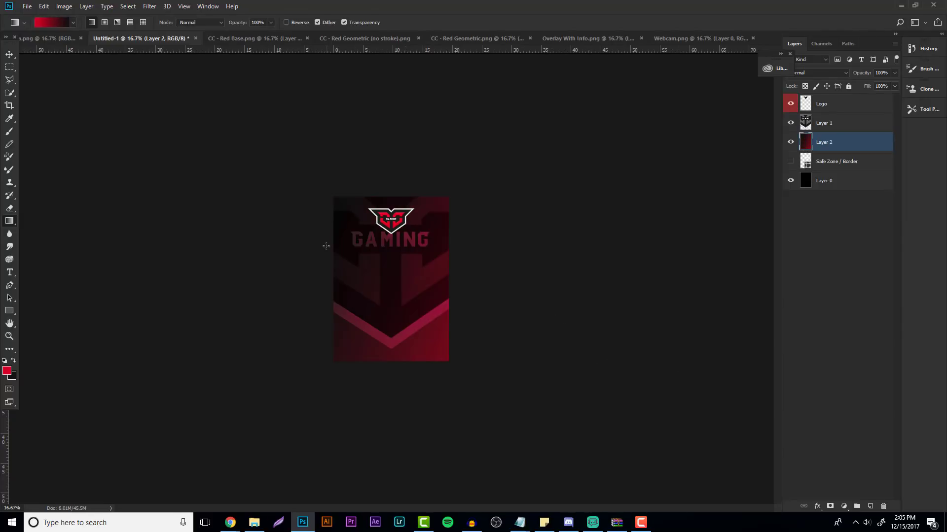
pyautogui.hotkey('ctrl', 'z')
pyautogui.moveTo(592, 351); pyautogui.dragTo(259, 216)
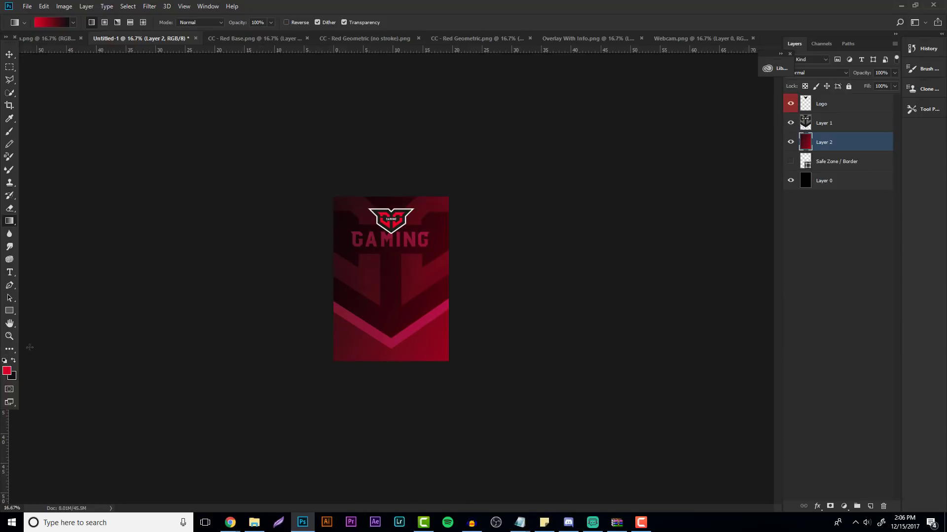
# - Set the foreground colour to 9b0018 and redraw Layer 2's gradient diagonally from lower right to upper left
pyautogui.click(6, 371)
pyautogui.write('9b0018')
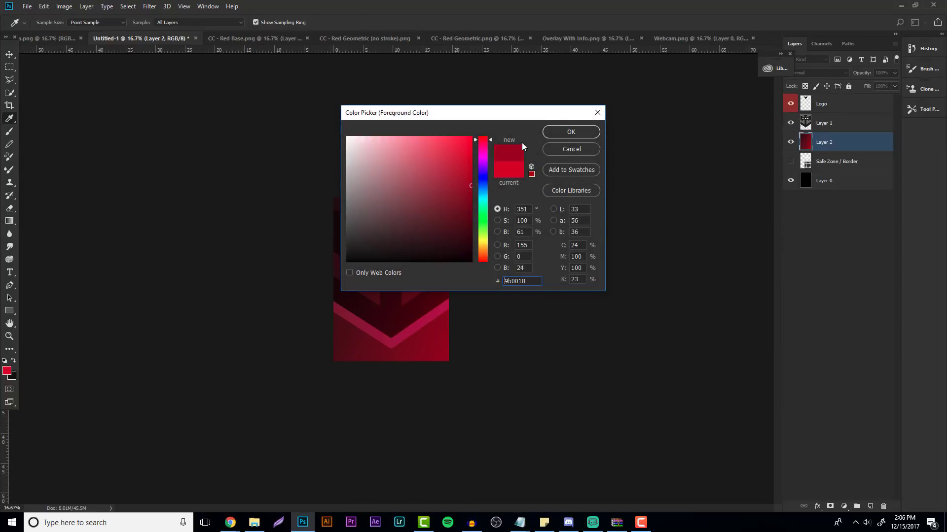
pyautogui.click(560, 132)
pyautogui.moveTo(560, 275); pyautogui.dragTo(253, 168)
pyautogui.moveTo(503, 326); pyautogui.dragTo(252, 207)
# - Lower the opacity of Layer 2 to 58%
pyautogui.click(9, 336)
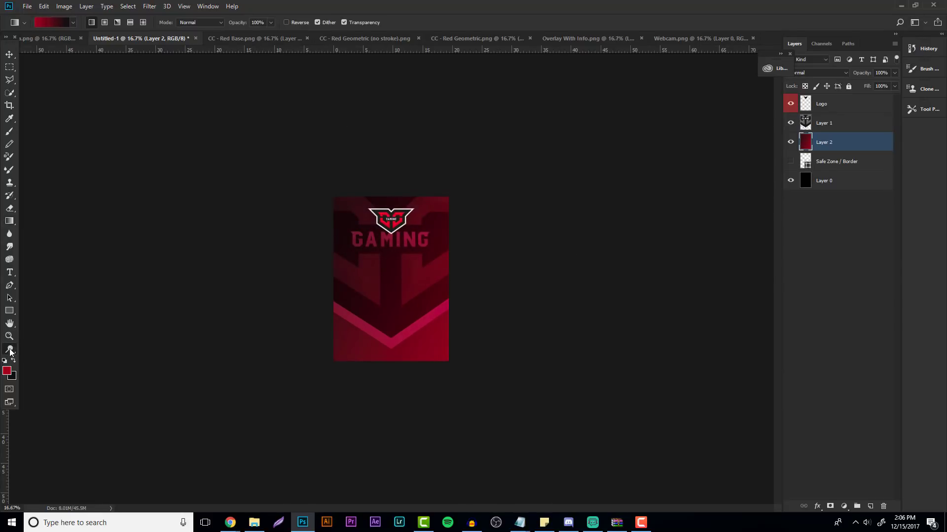
pyautogui.click(358, 239)
pyautogui.click(894, 73)
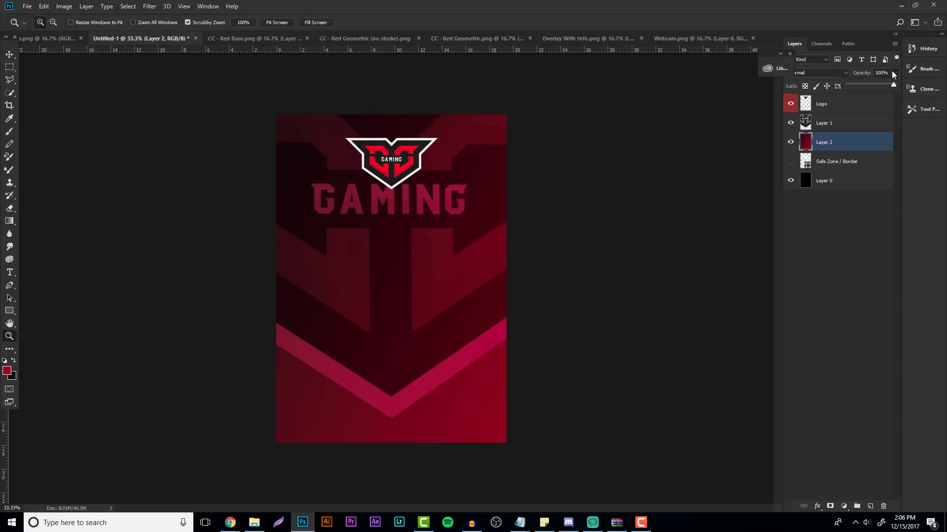
pyautogui.click(869, 85)
pyautogui.moveTo(872, 85); pyautogui.dragTo(874, 86)
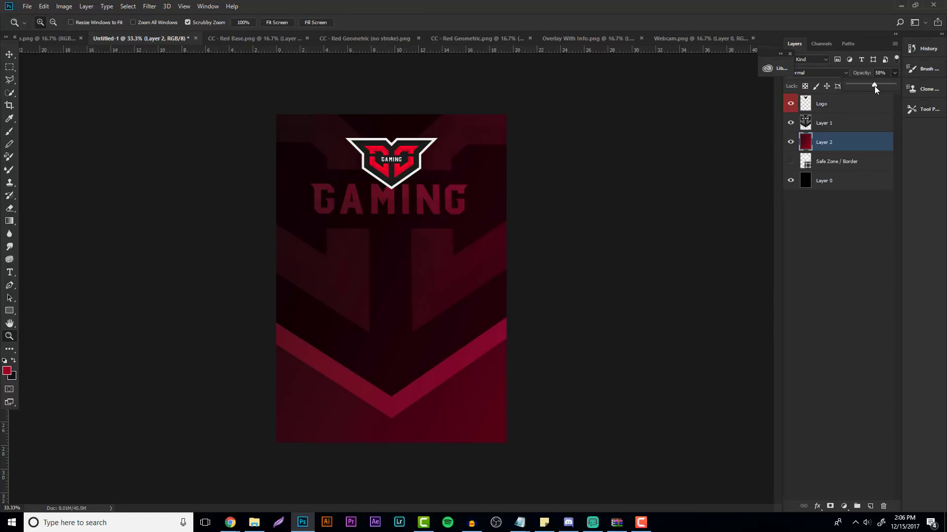
# - Show the guides again and rename Layer 2 as Gradient Background and Layer 1 as CCGaming Soft Light
pyautogui.click(401, 212)
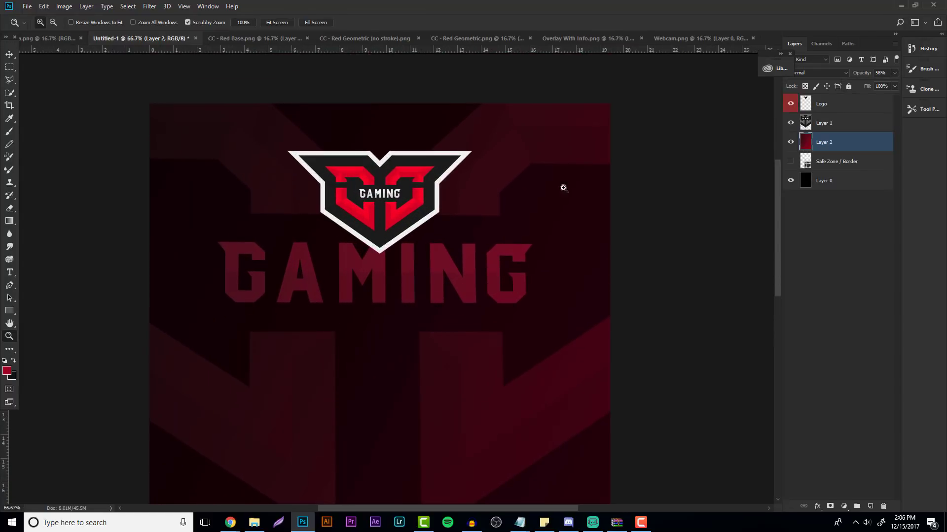
pyautogui.hotkey('ctrl', ';')
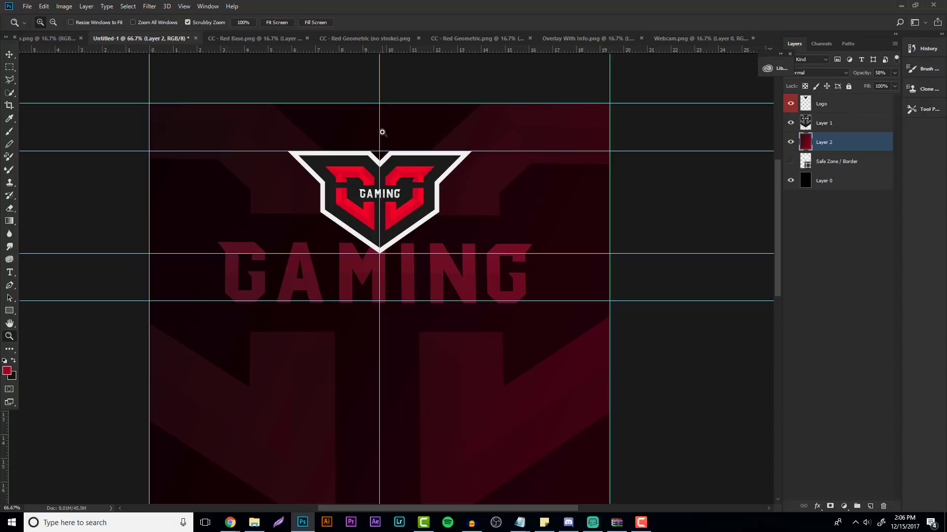
pyautogui.doubleClick(831, 142)
pyautogui.press('Return')
pyautogui.doubleClick(823, 124)
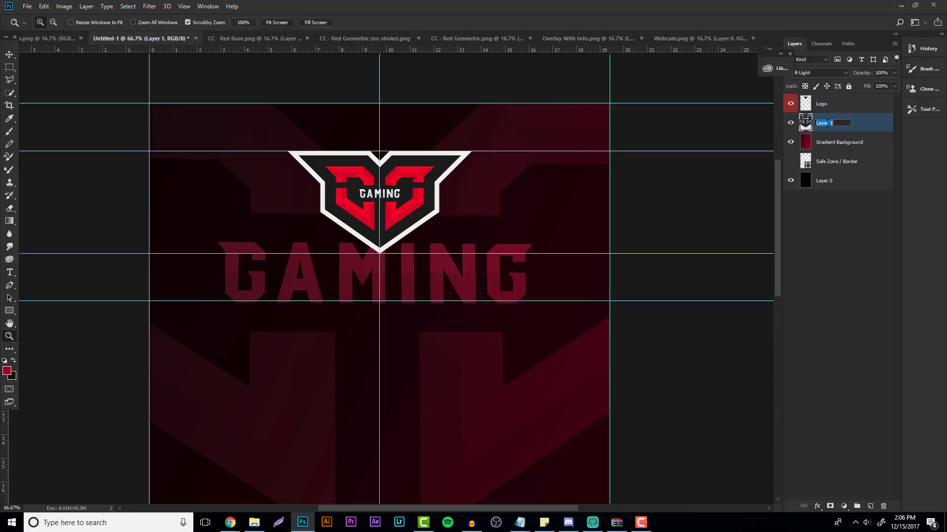
pyautogui.write('CCGaming Soft Light')
pyautogui.press('Return')
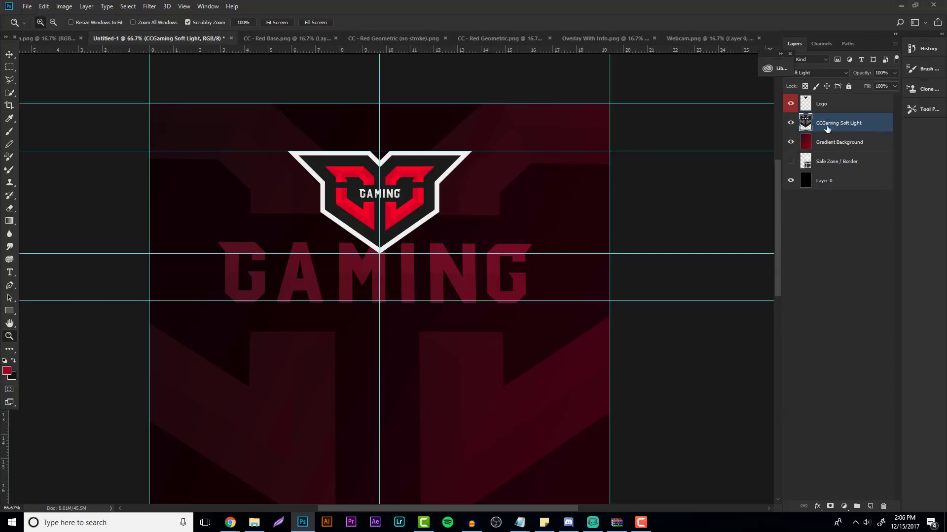
# - Move CCGaming Soft Light and Gradient Background below Safe Zone / Border and group them with Layer 0 as Background
pyautogui.keyDown('shift'); pyautogui.click(828, 144); pyautogui.keyUp('shift')
pyautogui.moveTo(824, 146); pyautogui.dragTo(826, 169)
pyautogui.click(837, 147)
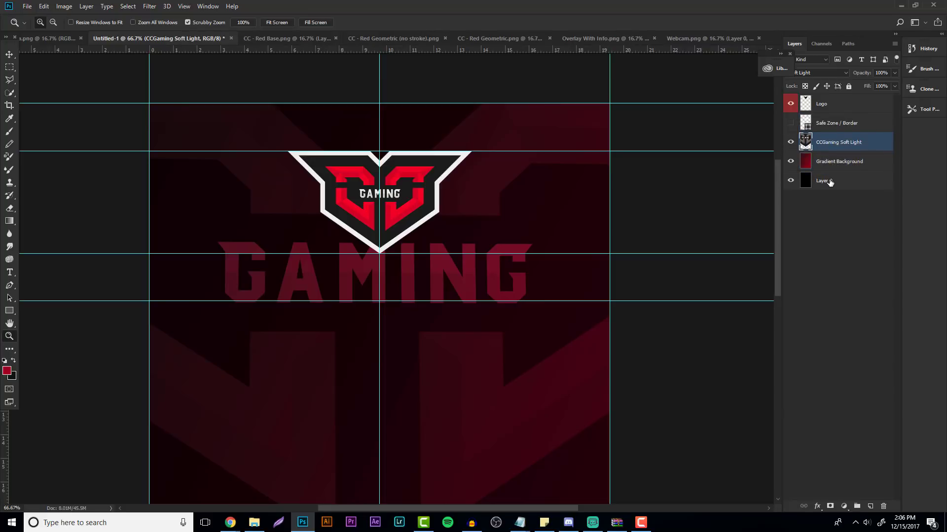
pyautogui.keyDown('shift'); pyautogui.click(830, 182); pyautogui.keyUp('shift')
pyautogui.hotkey('ctrl', 'g')
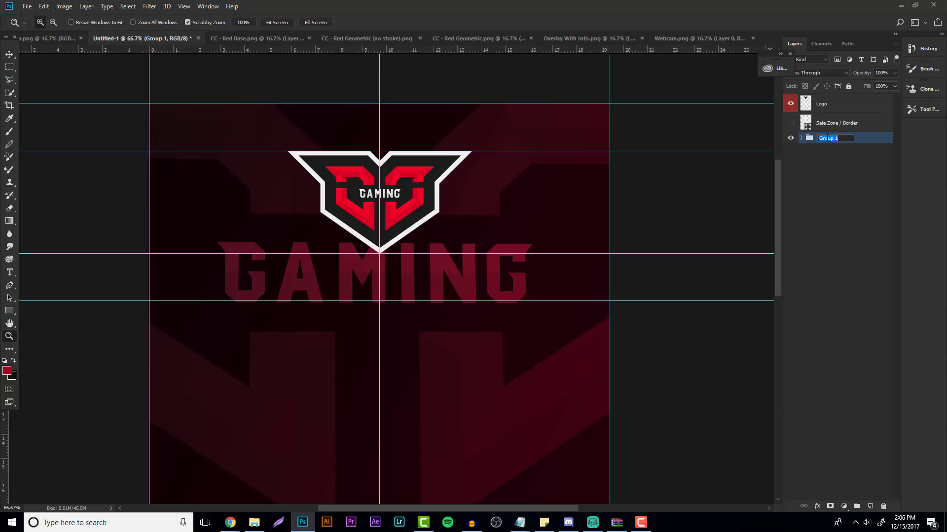
pyautogui.write('Backgro')
pyautogui.write('und')
pyautogui.press('Return')
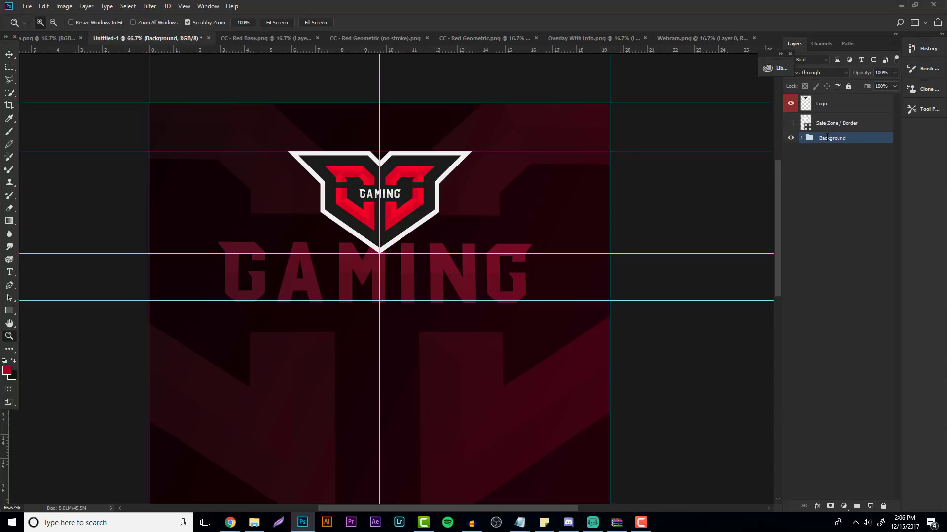
# - Show the Safe Zone / Border block, rotate it 90° and place it flush against the canvas's left edge
pyautogui.click(831, 129)
pyautogui.scroll(-3, 335, 283)
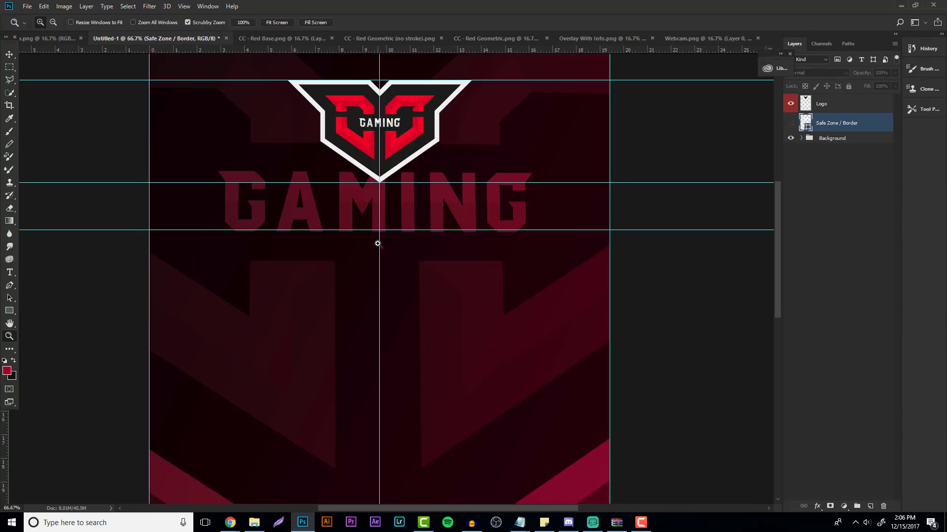
pyautogui.click(378, 243)
pyautogui.scroll(4, 429, 218)
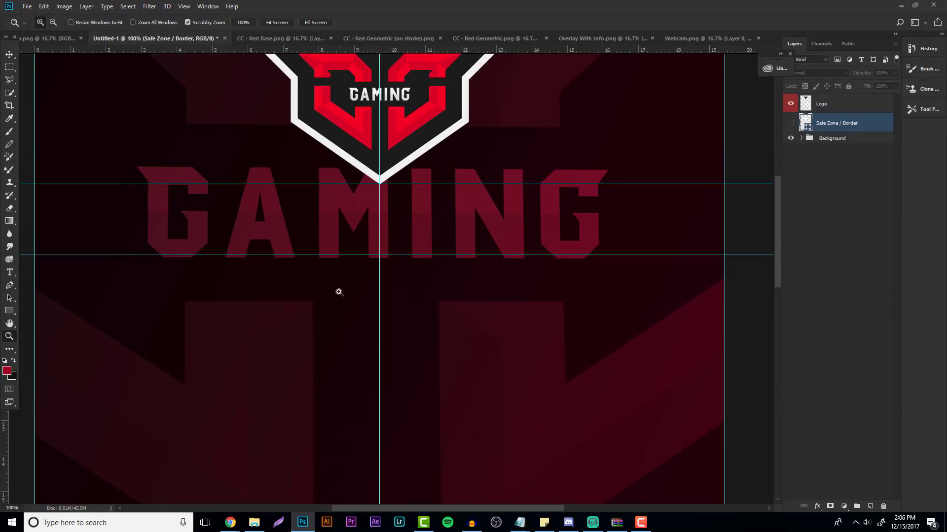
pyautogui.scroll(-3, 339, 292)
pyautogui.scroll(2, 291, 283)
pyautogui.scroll(3, 347, 170)
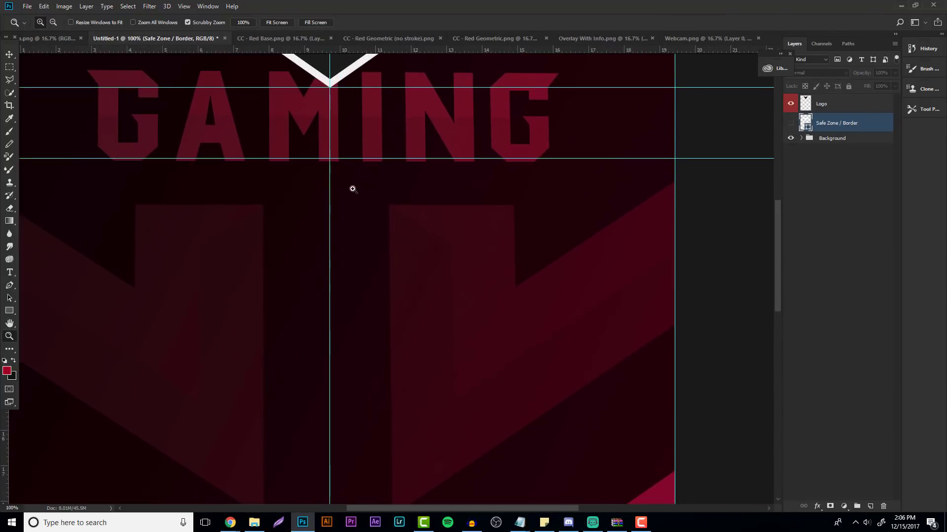
pyautogui.click(790, 123)
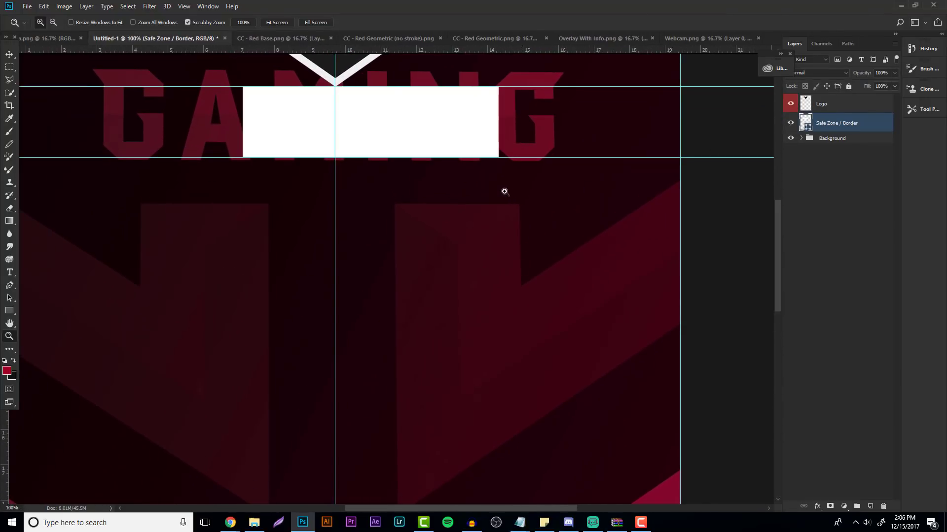
pyautogui.scroll(-2, 503, 192)
pyautogui.scroll(1, 385, 199)
pyautogui.hotkey('ctrl', 't')
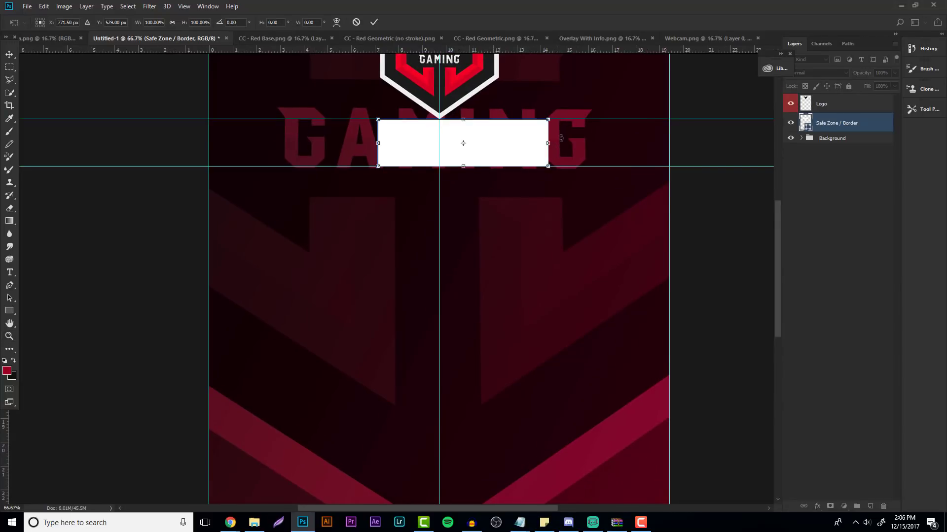
pyautogui.moveTo(557, 142); pyautogui.dragTo(481, 223)
pyautogui.moveTo(469, 173); pyautogui.dragTo(242, 299)
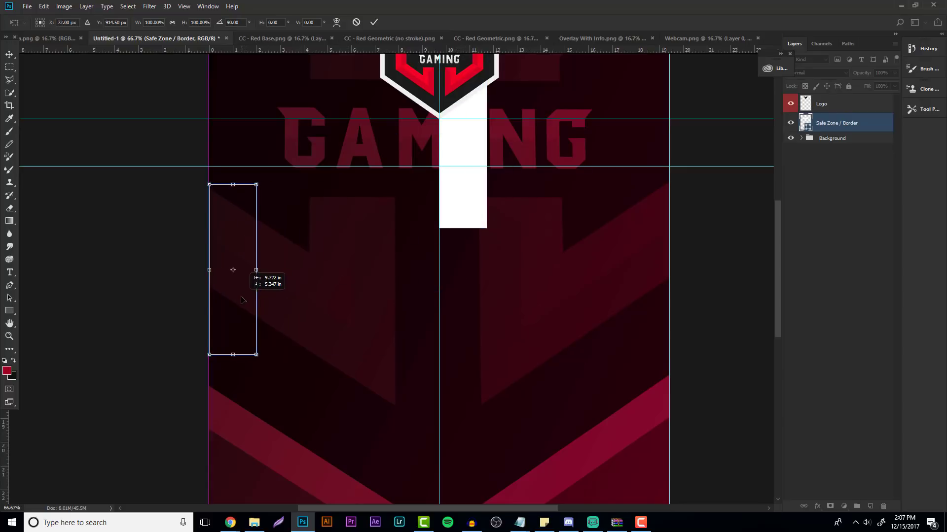
pyautogui.press('Return')
# - Add a vertical guide at the block's inner edge, move the block to the canvas's right edge and add a matching guide there
pyautogui.press('z')
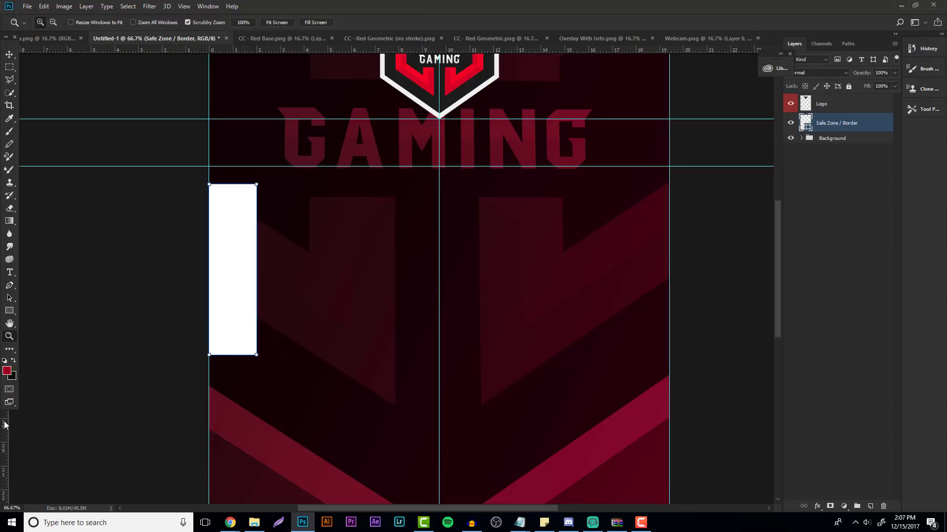
pyautogui.moveTo(5, 425); pyautogui.dragTo(256, 389)
pyautogui.press('v')
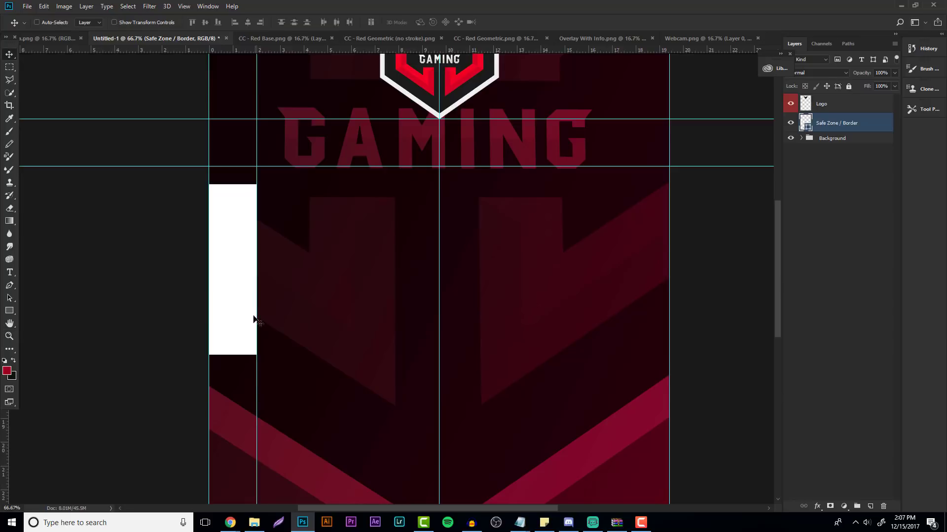
pyautogui.moveTo(253, 320); pyautogui.dragTo(639, 310)
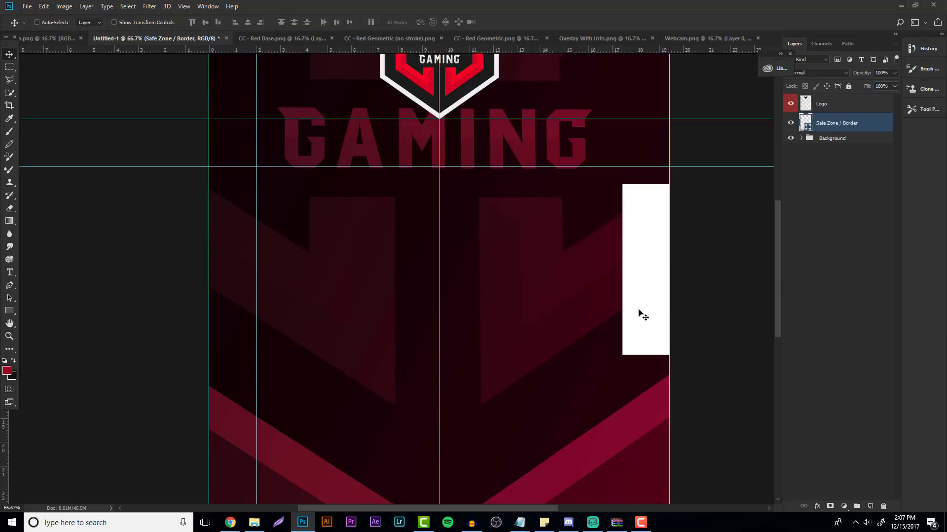
pyautogui.moveTo(7, 422); pyautogui.dragTo(625, 381)
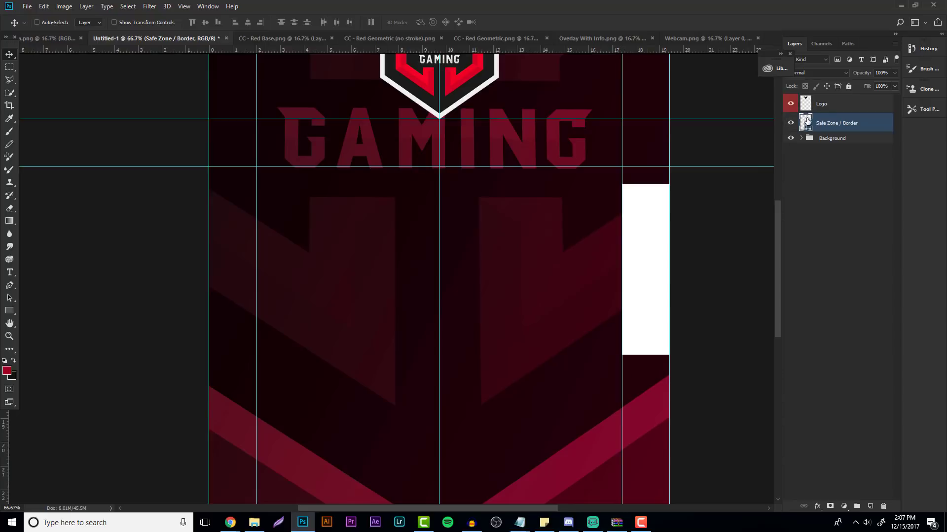
# - Hide the Safe Zone / Border layer
pyautogui.click(797, 121)
pyautogui.scroll(2, 133, 292)
pyautogui.press('z')
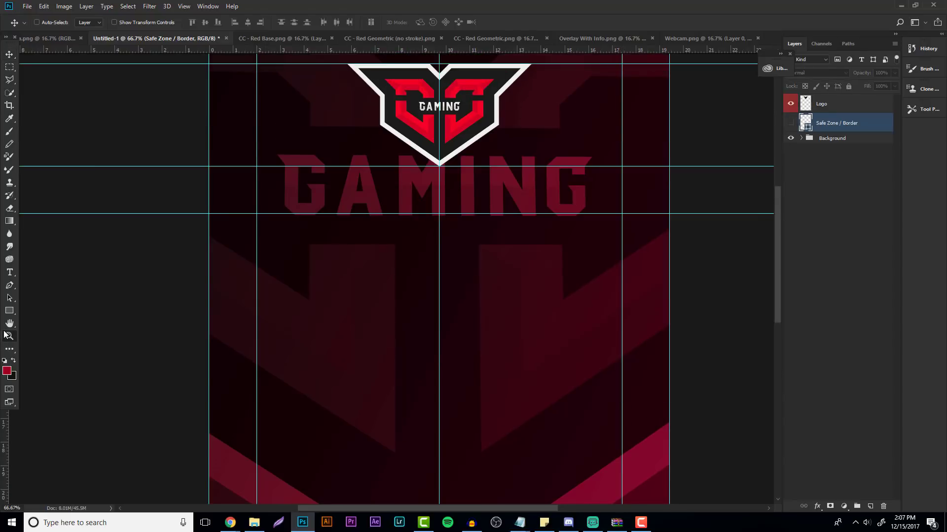
pyautogui.scroll(4, 294, 306)
pyautogui.scroll(-4, 534, 268)
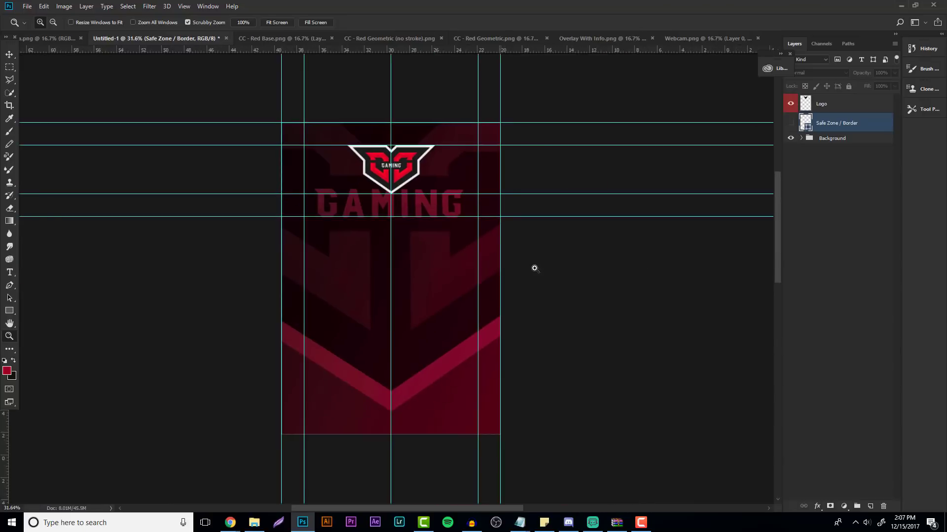
# - Add the text ABOUT in Proxima Nova Black below the logo and colour it f1f1f1
pyautogui.click(386, 174)
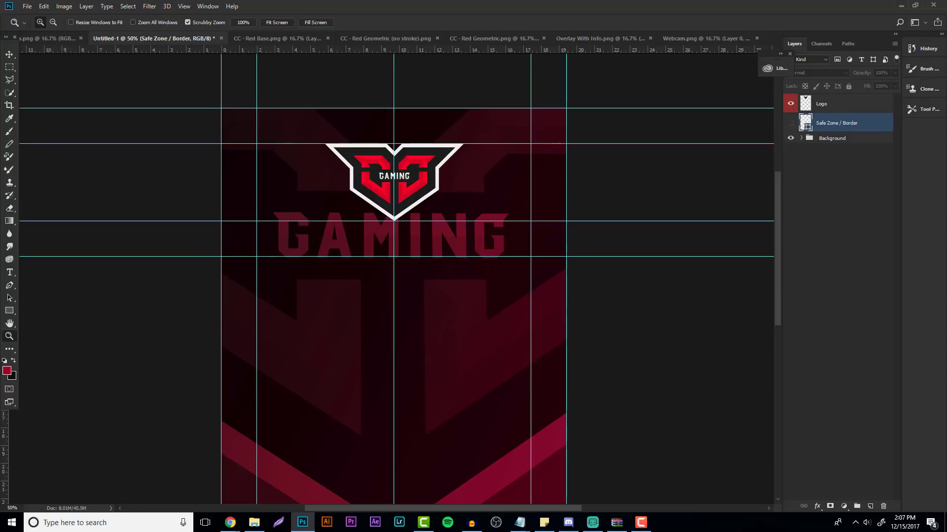
pyautogui.moveTo(321, 300); pyautogui.dragTo(296, 298)
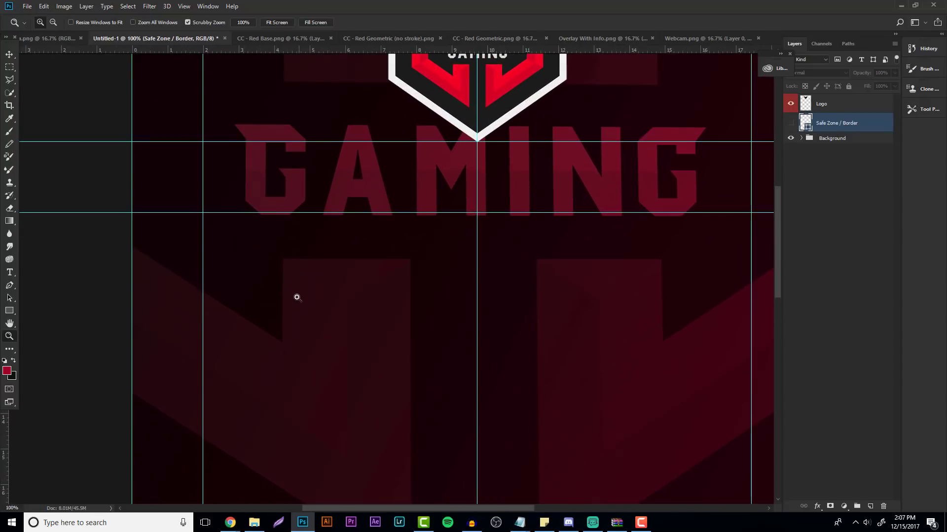
pyautogui.click(10, 272)
pyautogui.scroll(2, 267, 301)
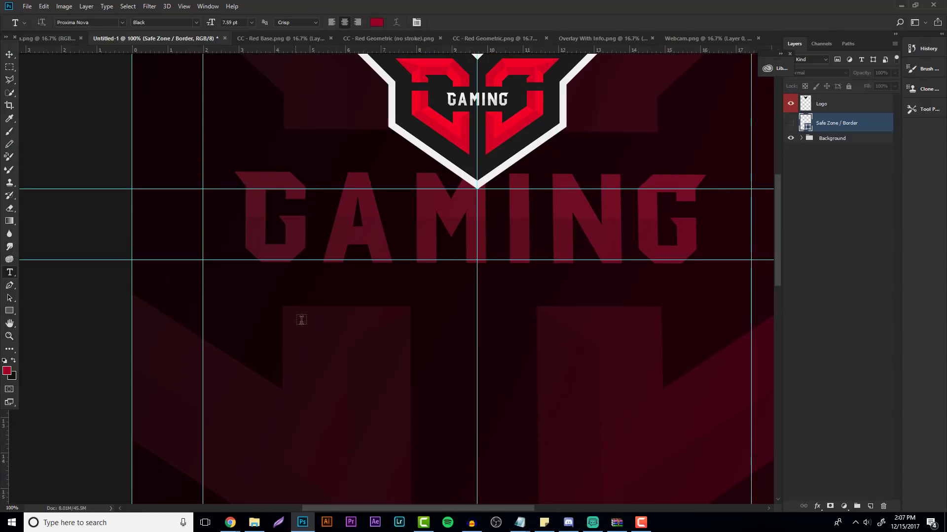
pyautogui.click(271, 338)
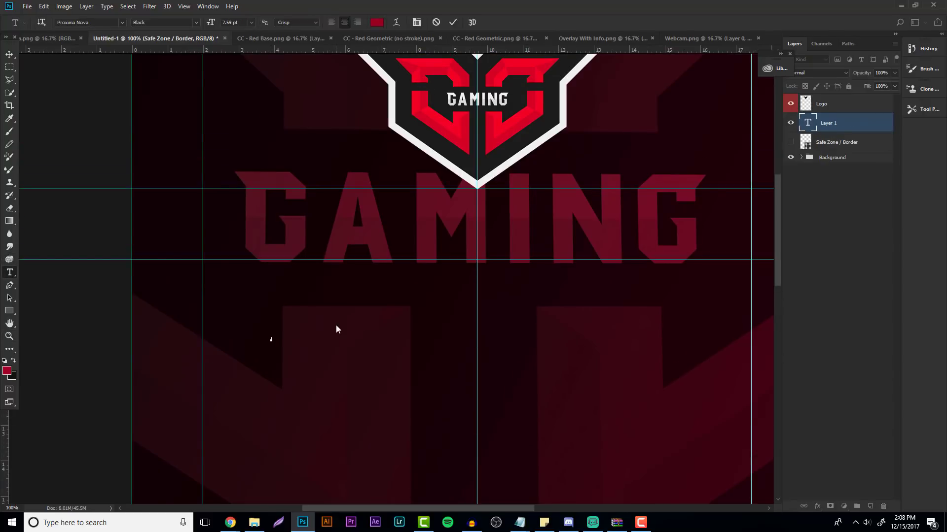
pyautogui.write('TEAMABOUT')
pyautogui.moveTo(280, 340); pyautogui.dragTo(237, 342)
pyautogui.click(376, 23)
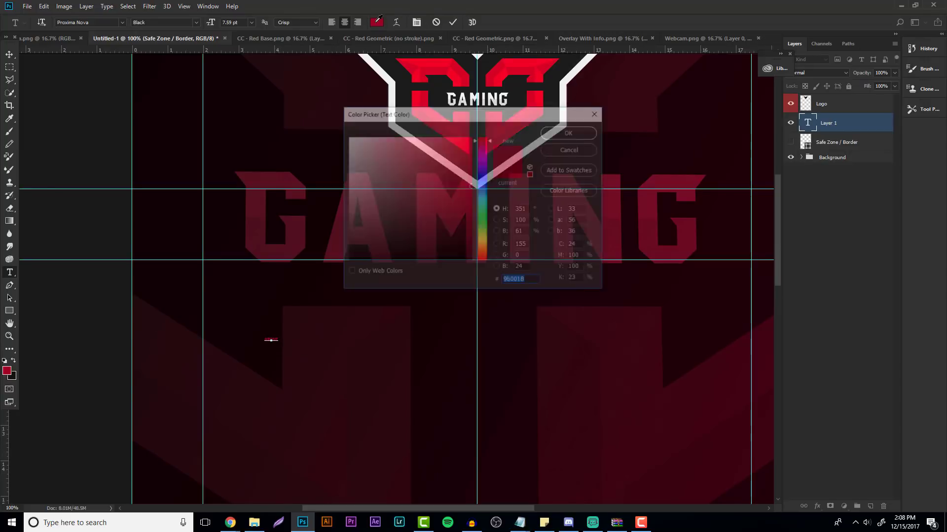
pyautogui.click(394, 89)
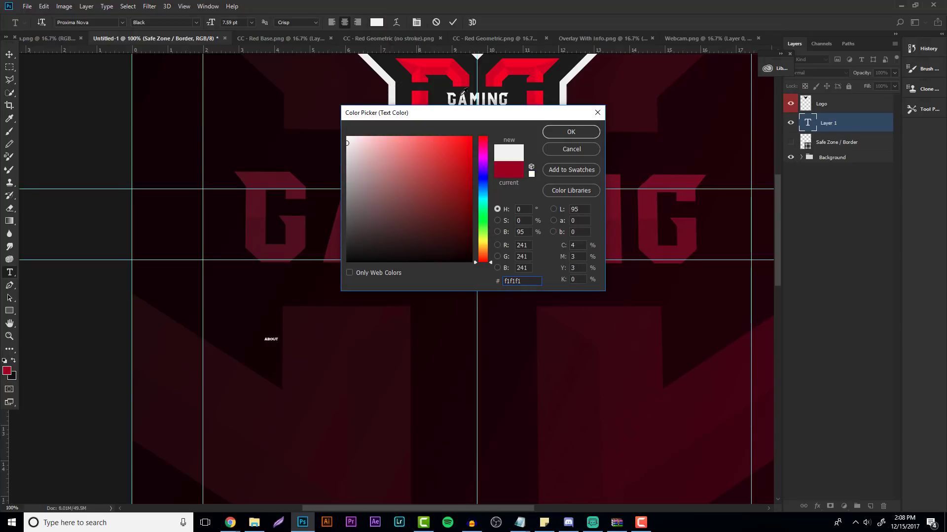
pyautogui.click(572, 131)
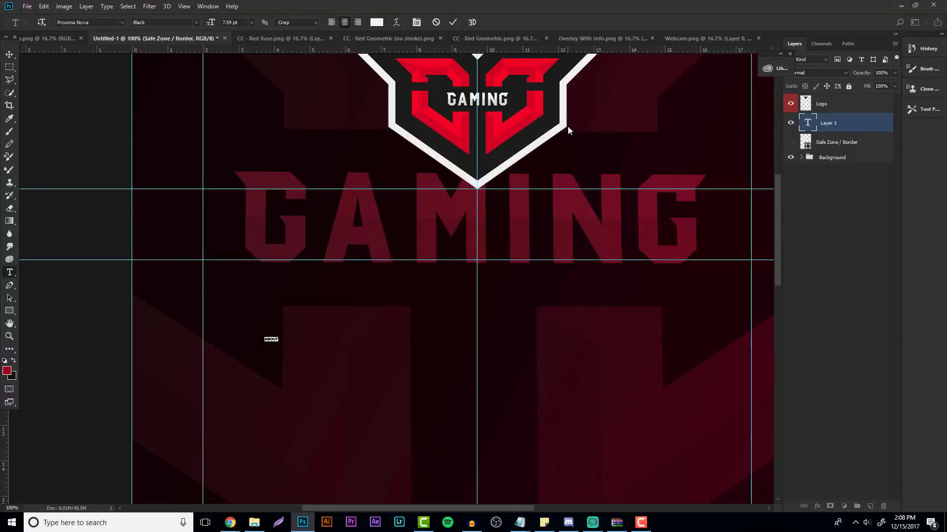
# - Enlarge the ABOUT text to about 50.53 pt
pyautogui.click(10, 55)
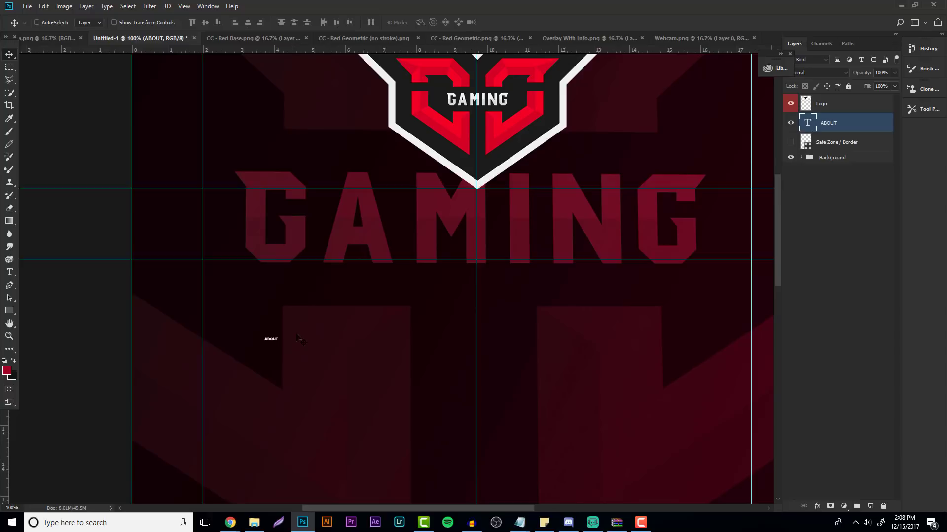
pyautogui.click(271, 339)
pyautogui.hotkey('ctrl', 't')
pyautogui.moveTo(279, 334); pyautogui.dragTo(239, 326)
pyautogui.press('Return')
pyautogui.press('t')
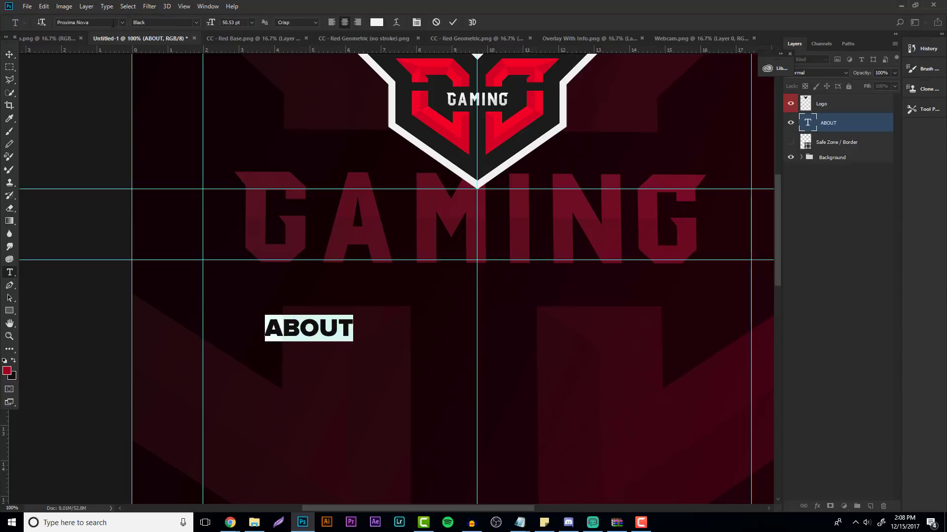
pyautogui.click(107, 23)
pyautogui.write('arial')
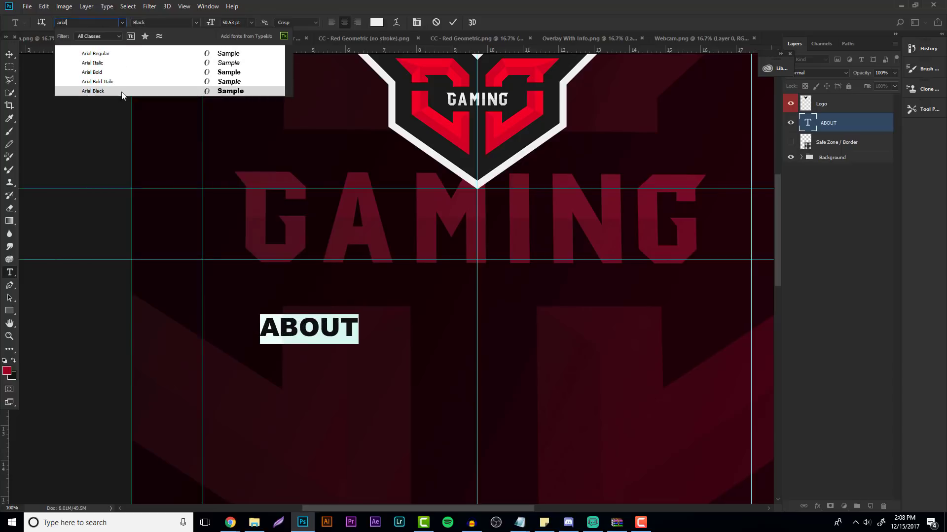
pyautogui.press('Up')
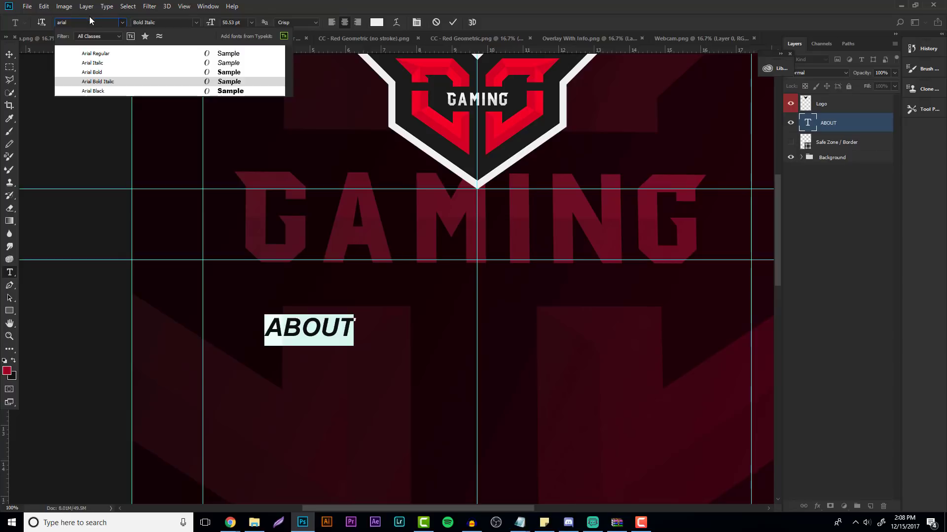
pyautogui.press('Escape')
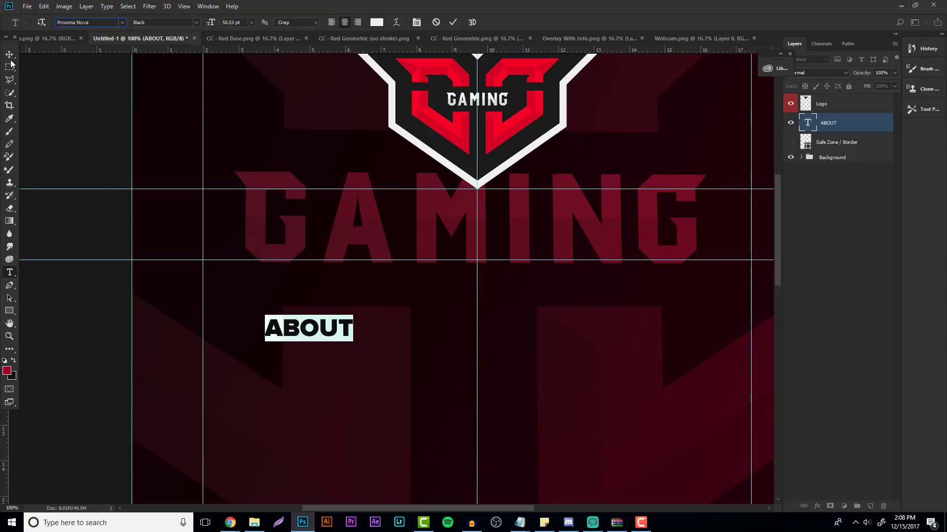
# - Move the ABOUT heading to the left margin guide, just below the lowest horizontal guide
pyautogui.click(10, 56)
pyautogui.moveTo(277, 304)
pyautogui.mouseDown()
pyautogui.moveTo(236, 297)
pyautogui.moveTo(271, 301)
pyautogui.mouseUp()
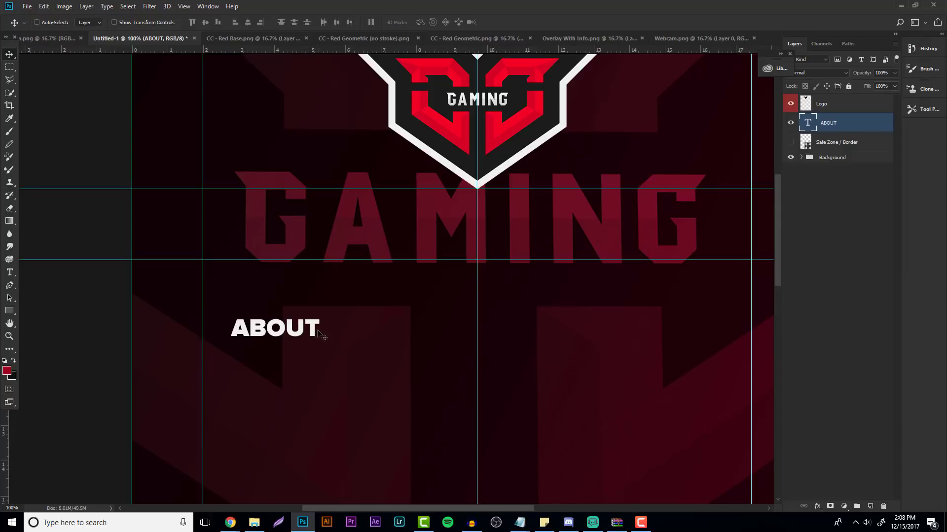
pyautogui.moveTo(322, 335); pyautogui.dragTo(294, 335)
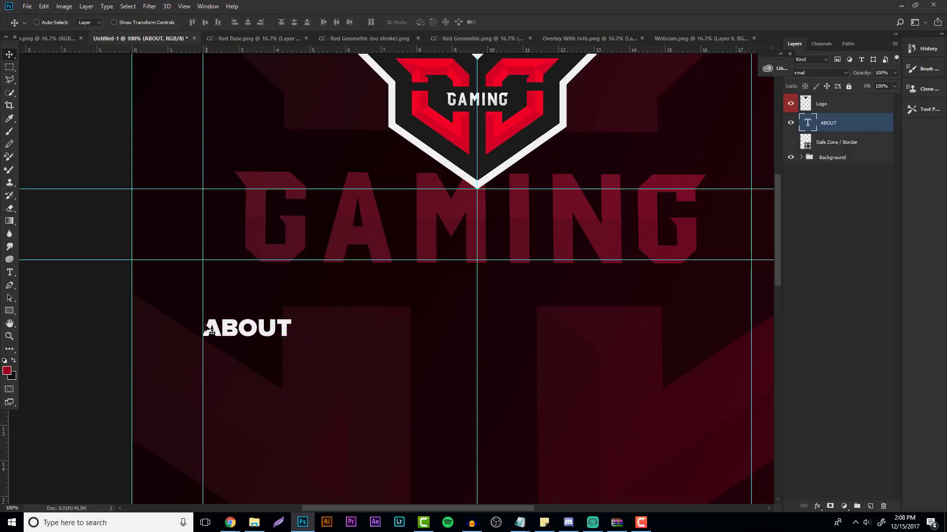
pyautogui.moveTo(218, 335); pyautogui.dragTo(217, 279)
# - Align the top of the ABOUT letters with the lowest horizontal guide
pyautogui.press('z')
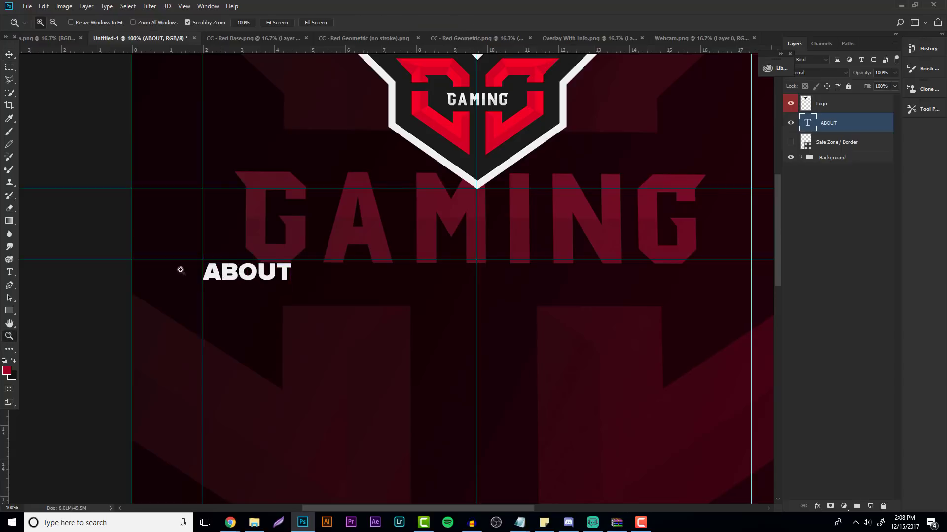
pyautogui.click(205, 258)
pyautogui.click(205, 258)
pyautogui.hotkey('ctrl', 't')
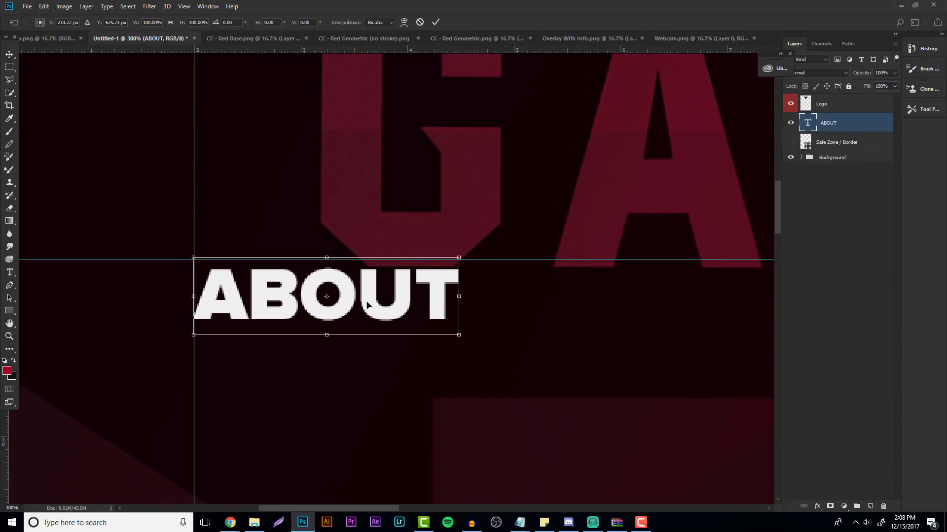
pyautogui.press('Return')
pyautogui.press('v')
pyautogui.moveTo(317, 277); pyautogui.dragTo(318, 269)
# - Scale the ABOUT heading down and reposition it inside the corner of the left margin guide and lowest horizontal guide
pyautogui.hotkey('ctrl', 't')
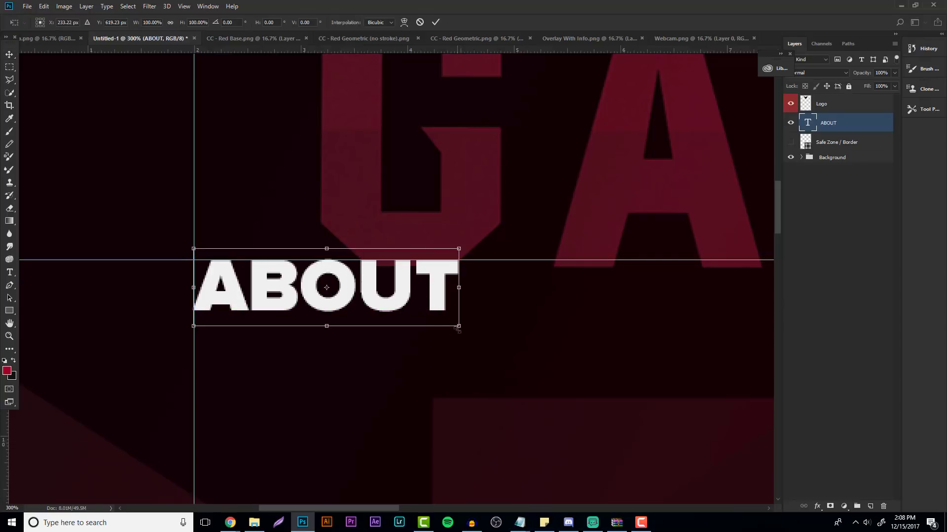
pyautogui.moveTo(458, 329); pyautogui.dragTo(401, 319)
pyautogui.press('Return')
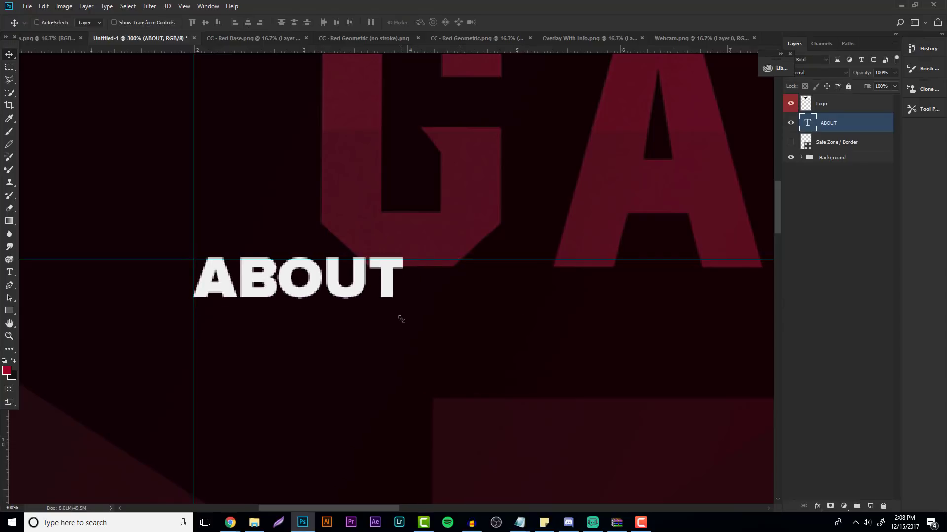
pyautogui.moveTo(295, 272); pyautogui.dragTo(257, 292)
pyautogui.click(8, 336)
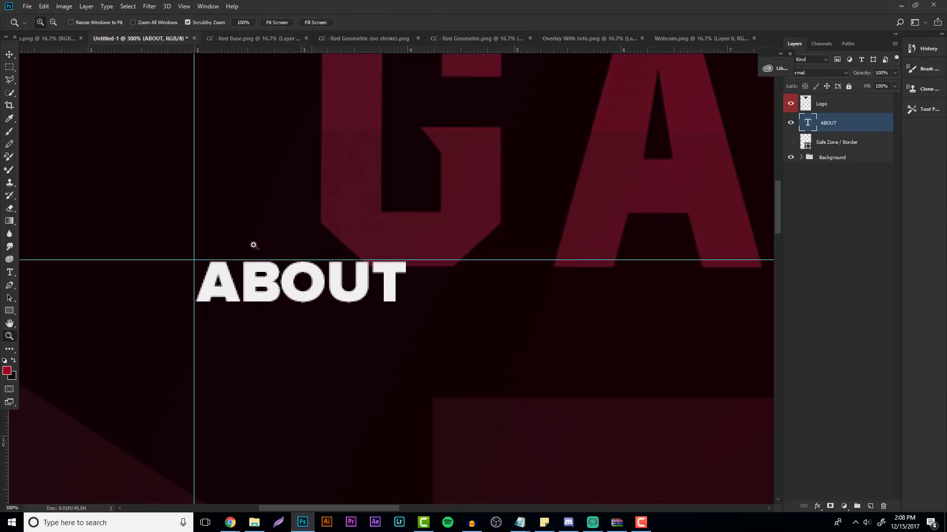
# - Hide the guides and examine the ABOUT heading's size and placement on the page
pyautogui.scroll(-6, 254, 245)
pyautogui.scroll(2, 340, 206)
pyautogui.hotkey('ctrl', ';')
pyautogui.scroll(1, 344, 182)
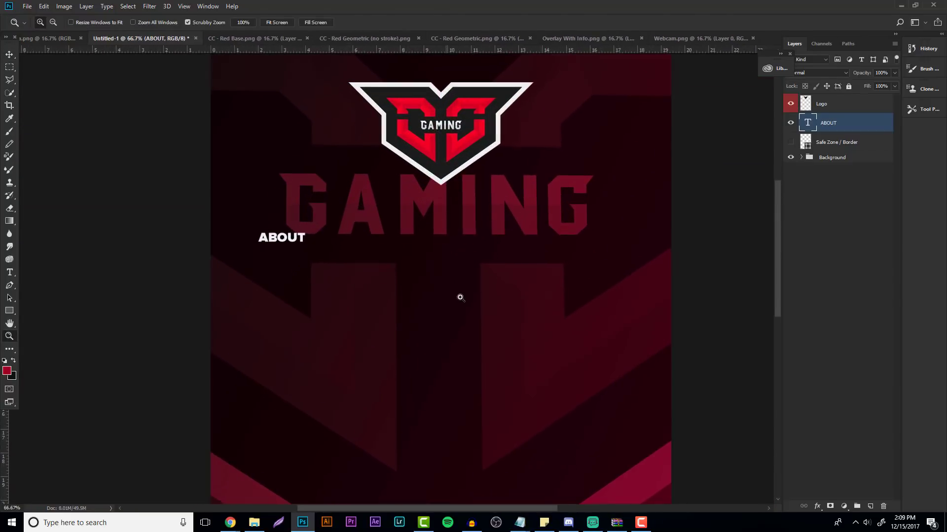
pyautogui.click(323, 267)
pyautogui.moveTo(423, 258); pyautogui.dragTo(353, 236)
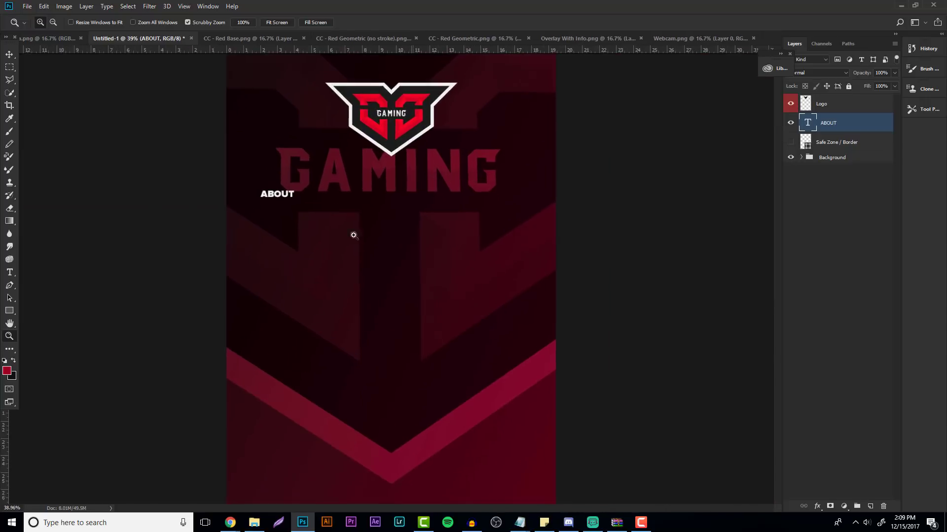
pyautogui.click(270, 182)
pyautogui.click(252, 206)
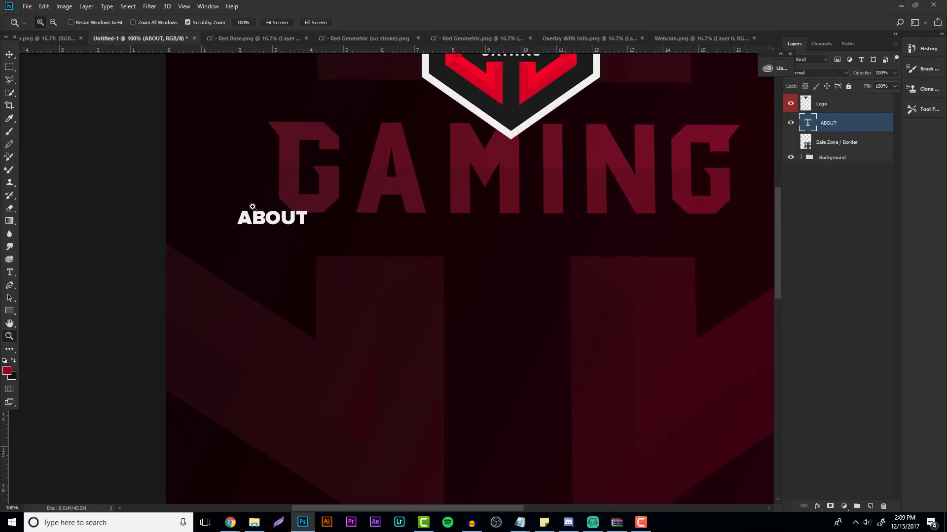
# - Show the guides and draw a thin horizontal rectangle about 45 × 3 px just below the ABOUT heading
pyautogui.hotkey('ctrl', ';')
pyautogui.click(281, 222)
pyautogui.click(282, 222)
pyautogui.click(282, 222)
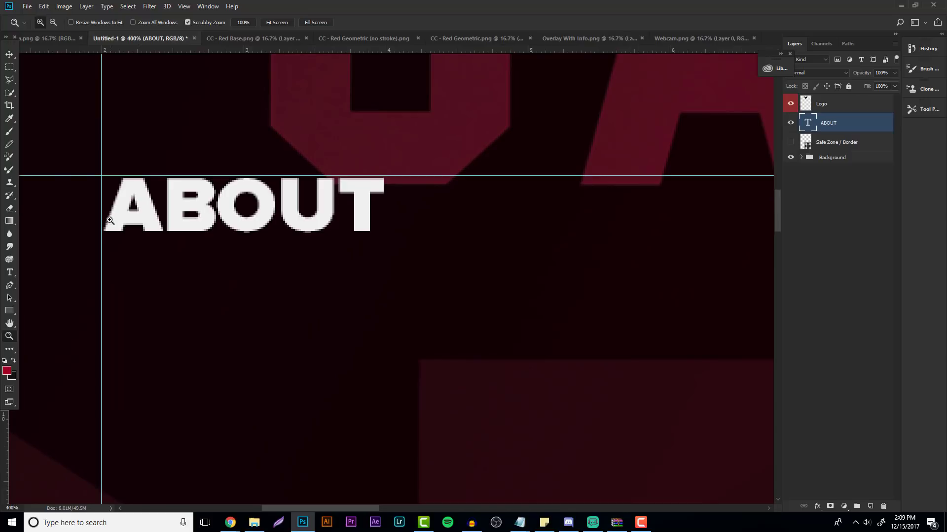
pyautogui.click(10, 310)
pyautogui.moveTo(189, 255); pyautogui.dragTo(279, 260)
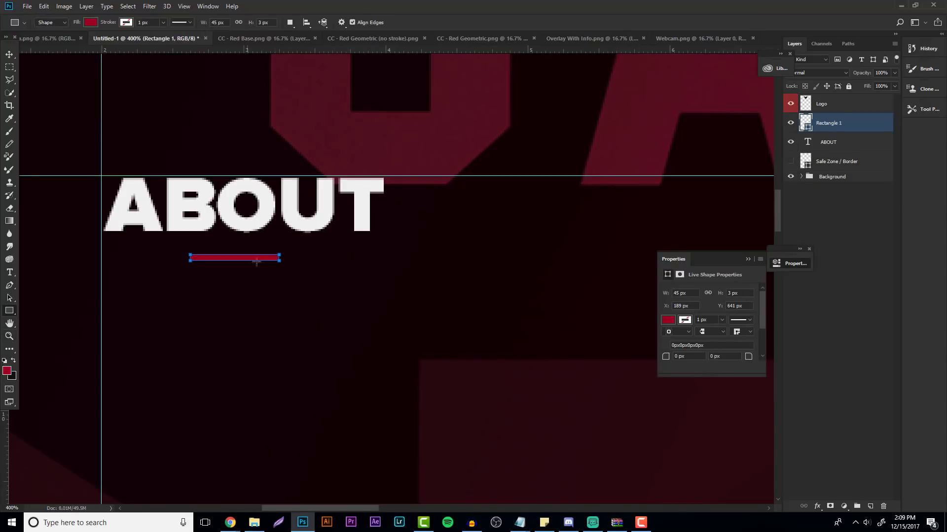
# - Recolour the thin rectangle with the bright red f00022 sampled from the logo
pyautogui.click(9, 337)
pyautogui.keyDown('alt'); pyautogui.click(346, 231); pyautogui.keyUp('alt')
pyautogui.keyDown('alt'); pyautogui.click(346, 232); pyautogui.keyUp('alt')
pyautogui.keyDown('alt'); pyautogui.click(347, 232); pyautogui.keyUp('alt')
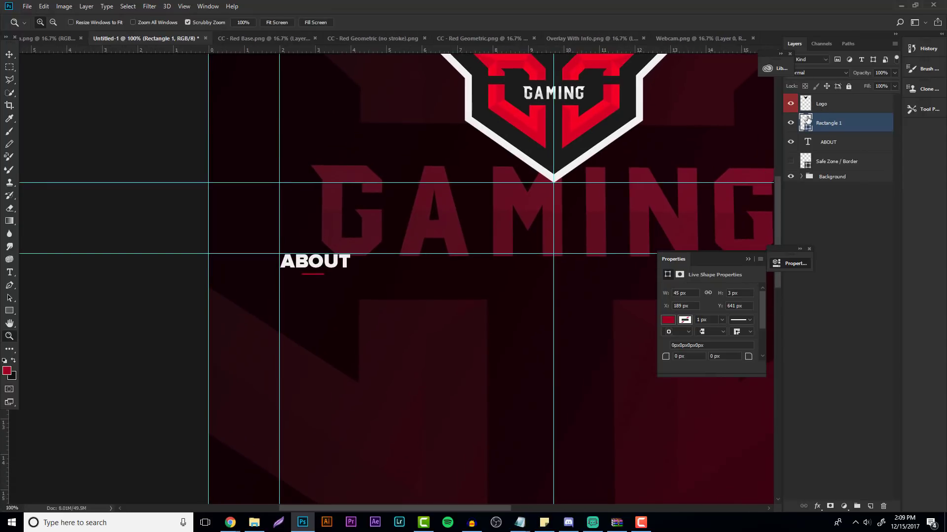
pyautogui.doubleClick(808, 118)
pyautogui.click(617, 86)
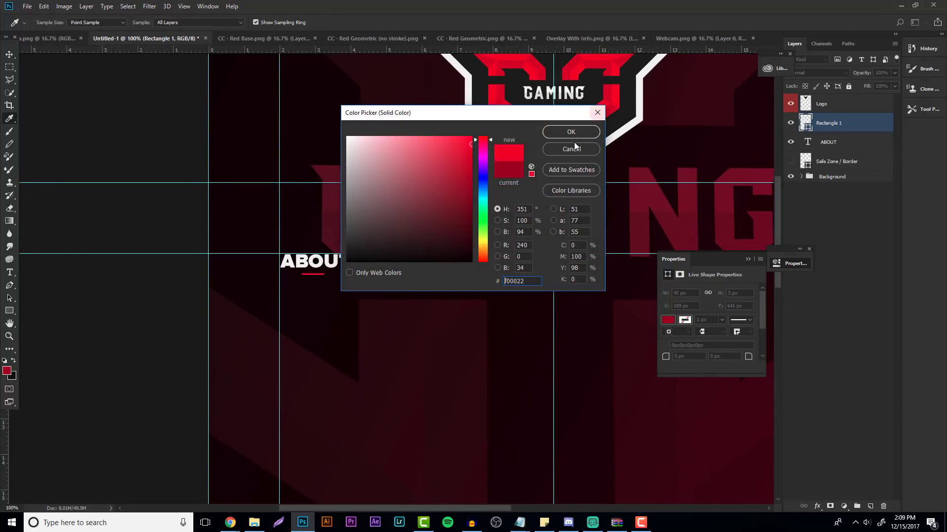
pyautogui.click(571, 131)
# - Stretch the red bar to about 143 px from the left margin guide and place it as an underline just beneath ABOUT
pyautogui.moveTo(307, 228); pyautogui.dragTo(345, 227)
pyautogui.click(7, 55)
pyautogui.hotkey('ctrl', 't')
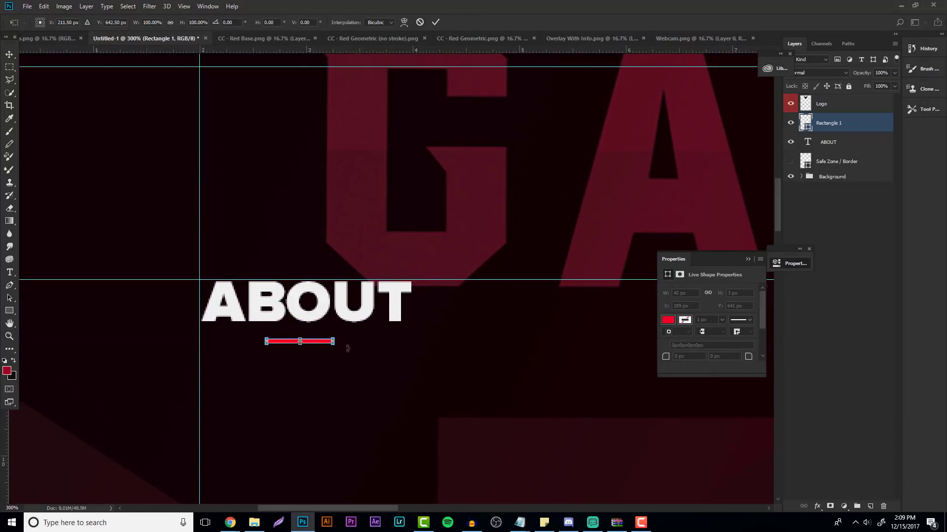
pyautogui.moveTo(310, 341); pyautogui.dragTo(411, 329)
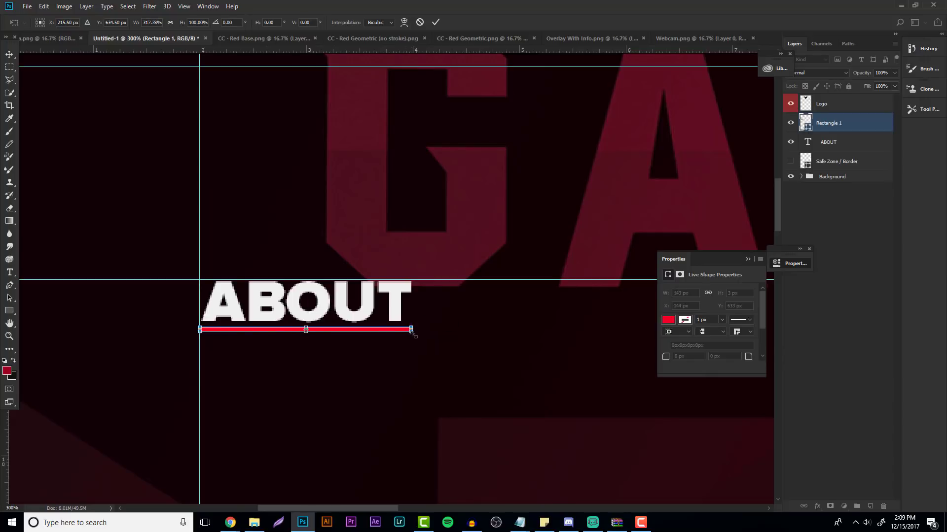
pyautogui.click(6, 53)
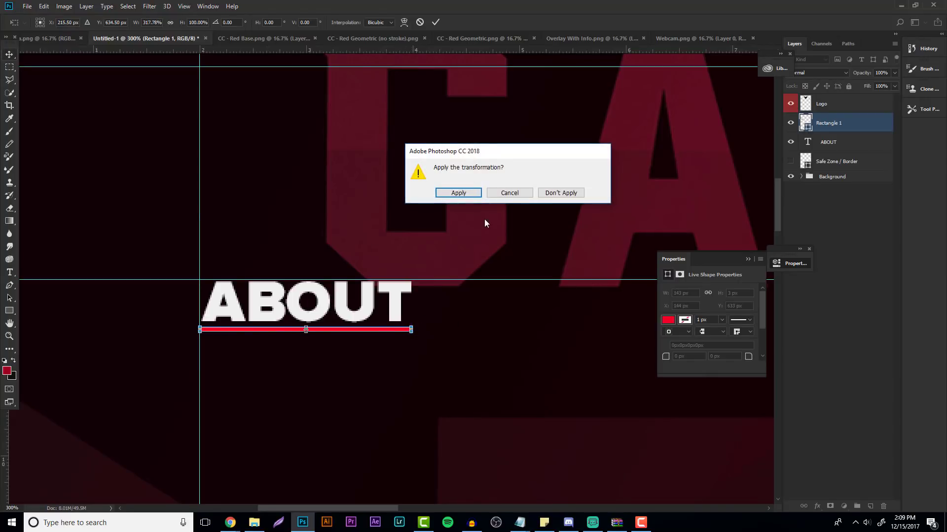
pyautogui.click(462, 194)
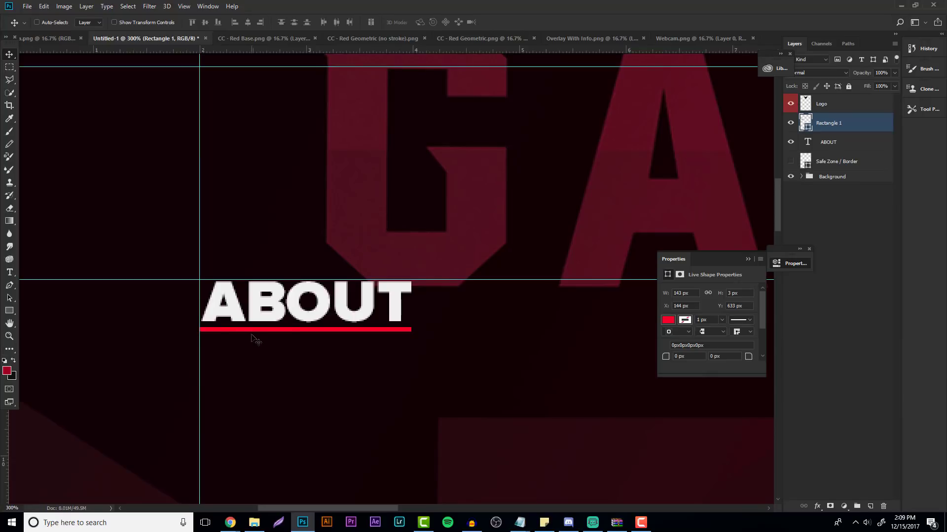
pyautogui.moveTo(252, 339); pyautogui.dragTo(253, 341)
pyautogui.click(11, 337)
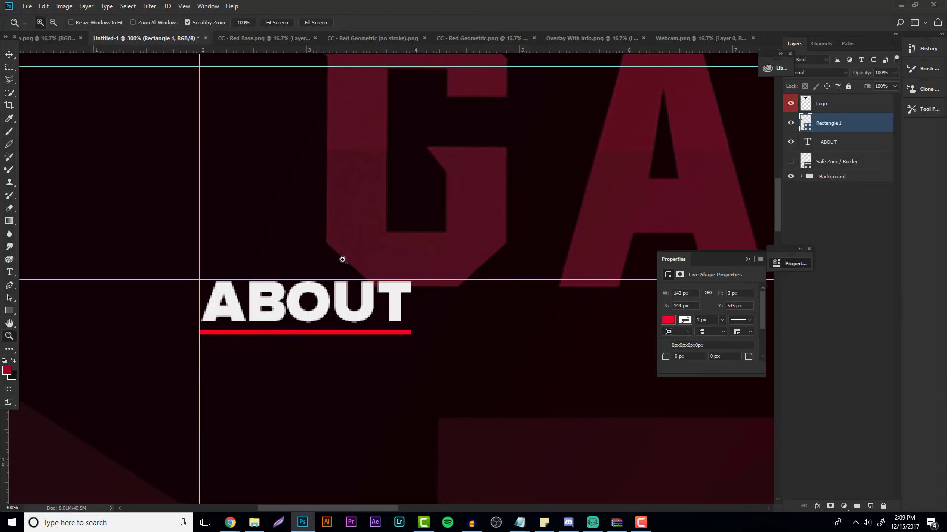
pyautogui.moveTo(351, 292); pyautogui.dragTo(509, 270)
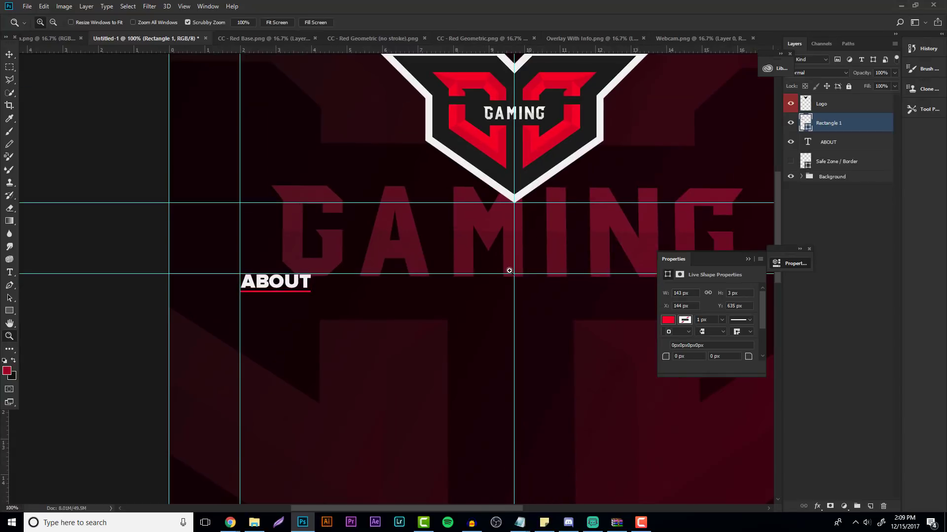
# - Show the Safe Zone / Border block, rotate it to horizontal and fit it between the logo's lower guide and the ABOUT guide
pyautogui.click(801, 163)
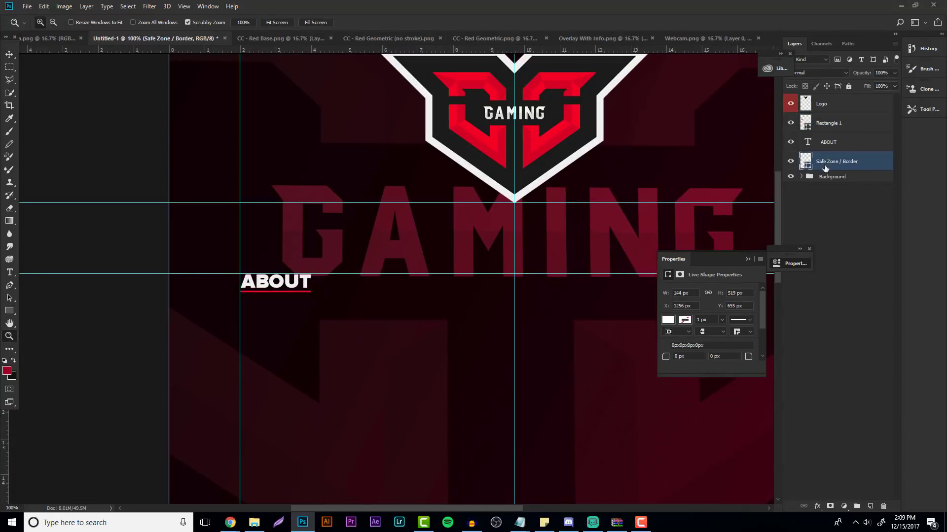
pyautogui.press('v')
pyautogui.moveTo(616, 389); pyautogui.dragTo(291, 402)
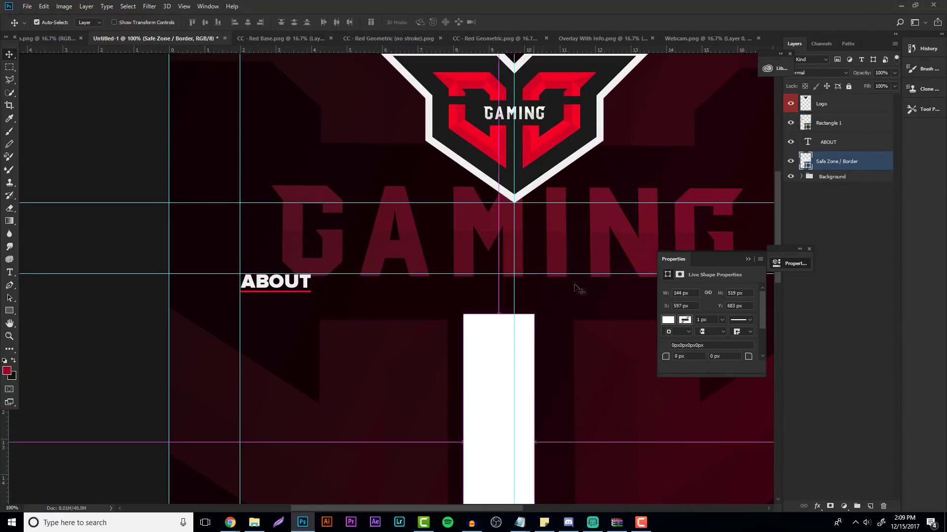
pyautogui.hotkey('ctrl', 't')
pyautogui.moveTo(481, 297); pyautogui.dragTo(313, 463)
pyautogui.moveTo(438, 411); pyautogui.dragTo(425, 240)
pyautogui.press('Return')
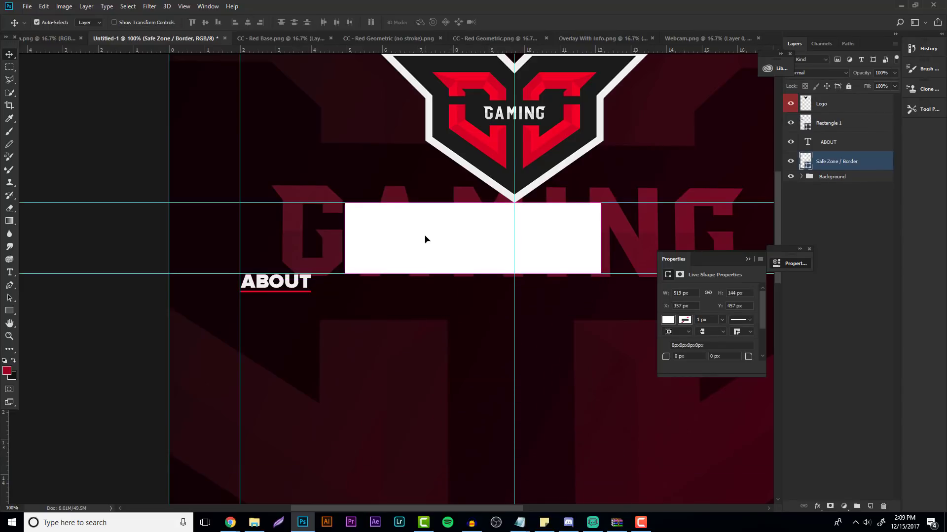
# - Duplicate the Safe Zone / Border block, reduce the copy to 72 px high and place it under the ABOUT underline at the left margin
pyautogui.hotkey('ctrl', 'j')
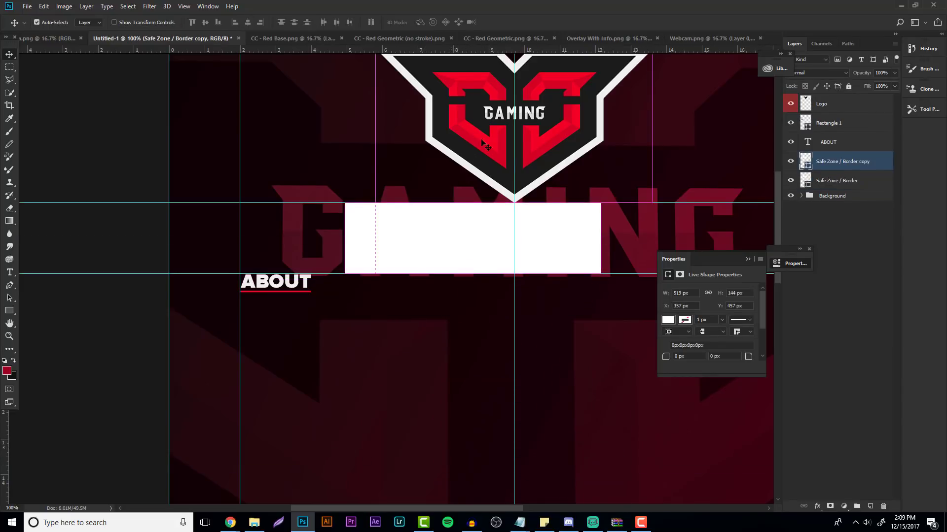
pyautogui.hotkey('ctrl', 't')
pyautogui.moveTo(473, 214); pyautogui.dragTo(473, 238)
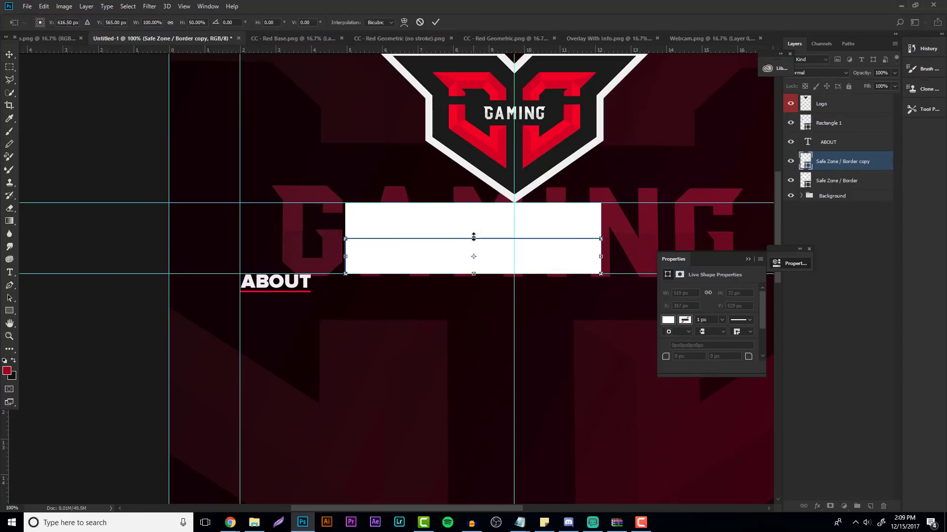
pyautogui.press('Return')
pyautogui.moveTo(432, 268); pyautogui.dragTo(337, 312)
# - Add horizontal guides at the upper and lower edges of the half-height spacer block and hide the block
pyautogui.moveTo(333, 49); pyautogui.dragTo(341, 301)
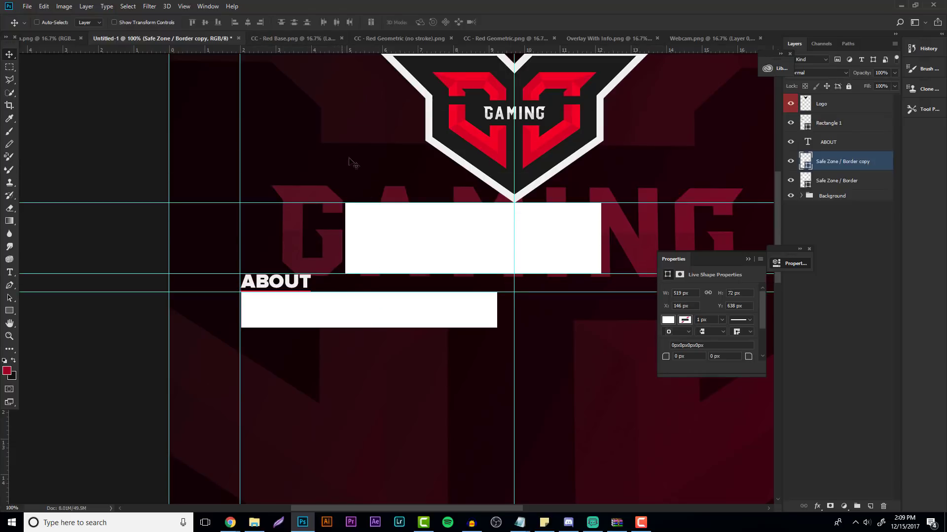
pyautogui.moveTo(362, 47); pyautogui.dragTo(410, 331)
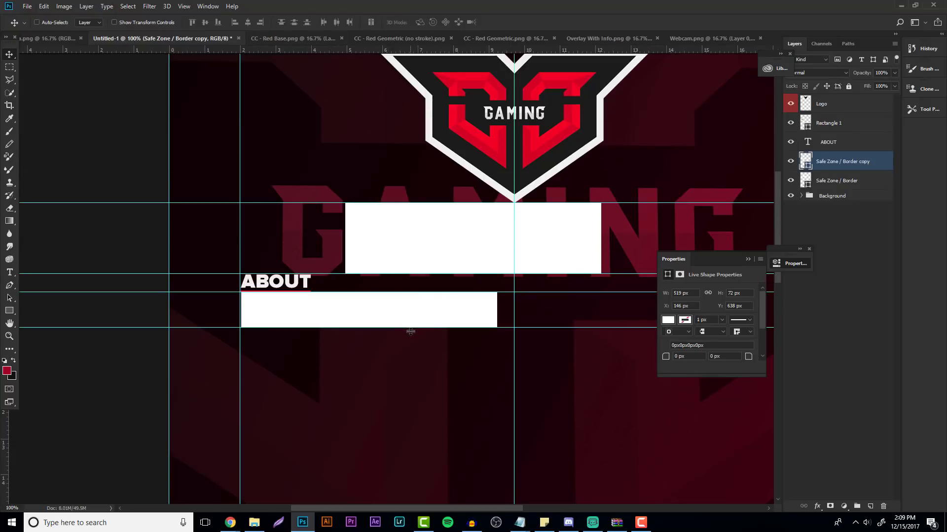
pyautogui.click(791, 161)
pyautogui.click(834, 142)
pyautogui.scroll(-2, 237, 281)
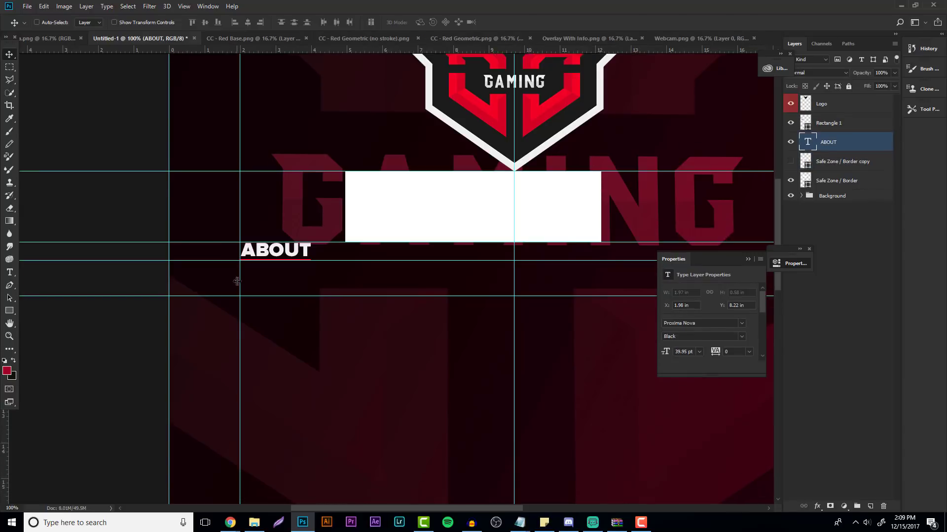
pyautogui.scroll(2, 321, 282)
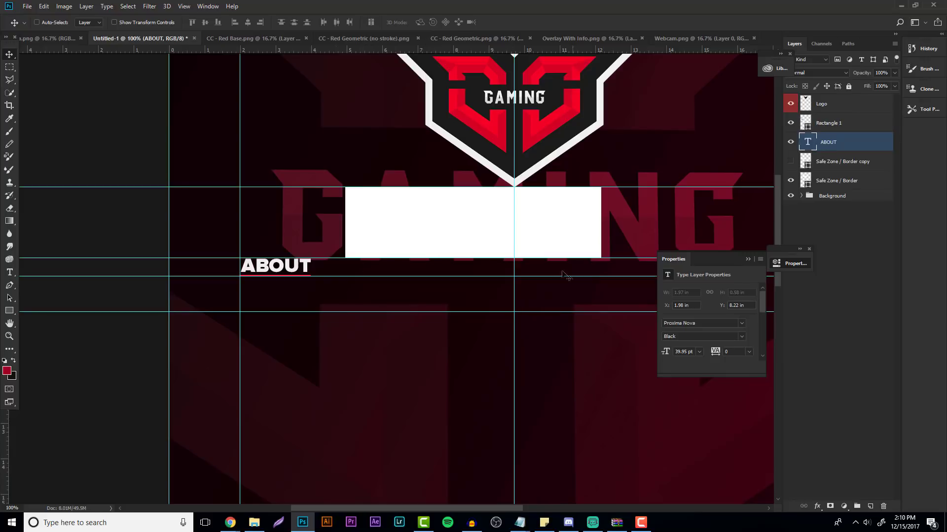
# - Reduce the spacer block under ABOUT to about 35 px high, mark its lower edge with a horizontal guide and hide it again
pyautogui.click(791, 161)
pyautogui.click(838, 161)
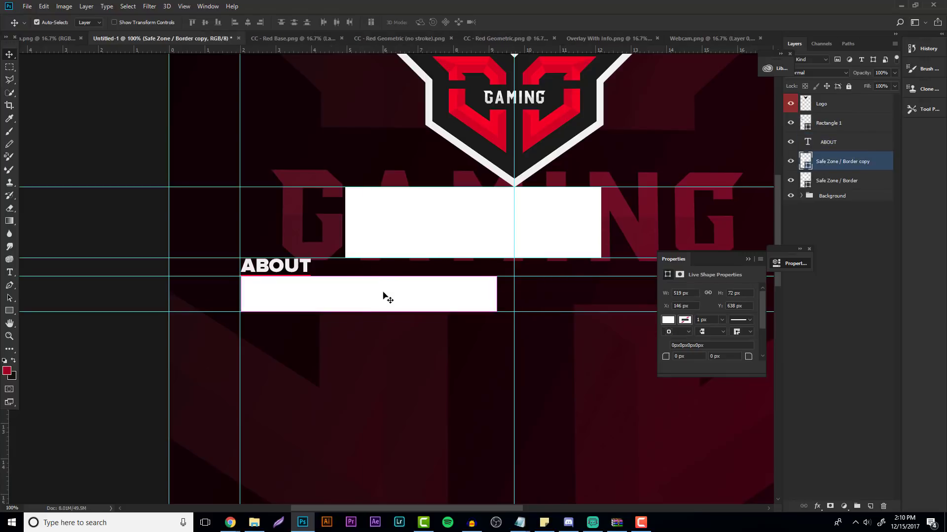
pyautogui.hotkey('ctrl', 't')
pyautogui.moveTo(398, 297); pyautogui.dragTo(400, 285)
pyautogui.moveTo(365, 294); pyautogui.dragTo(380, 308)
pyautogui.press('Return')
pyautogui.moveTo(301, 53); pyautogui.dragTo(339, 293)
pyautogui.click(791, 162)
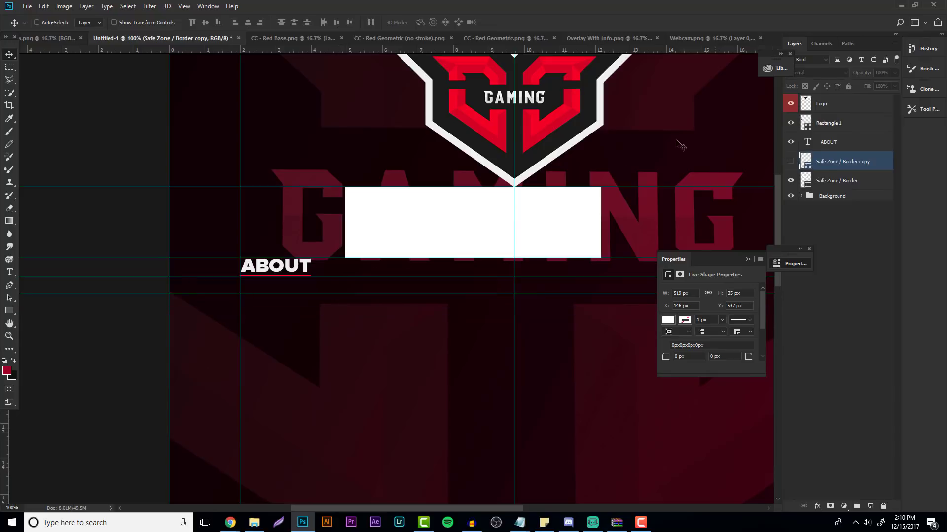
# - Duplicate the ABOUT heading and place the copy at the left margin guide, just below the lowest horizontal guide
pyautogui.click(828, 143)
pyautogui.scroll(-3, 399, 242)
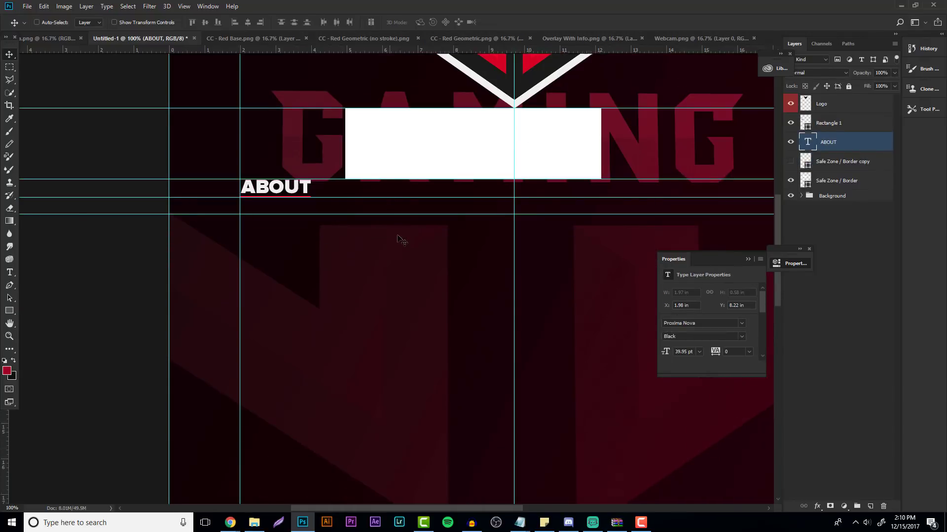
pyautogui.hotkey('ctrl', 'j')
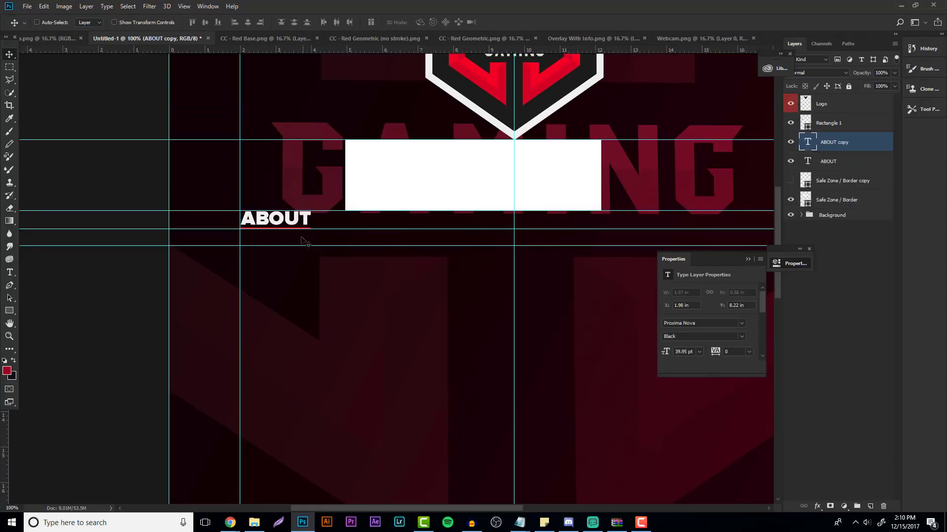
pyautogui.moveTo(301, 238); pyautogui.dragTo(268, 267)
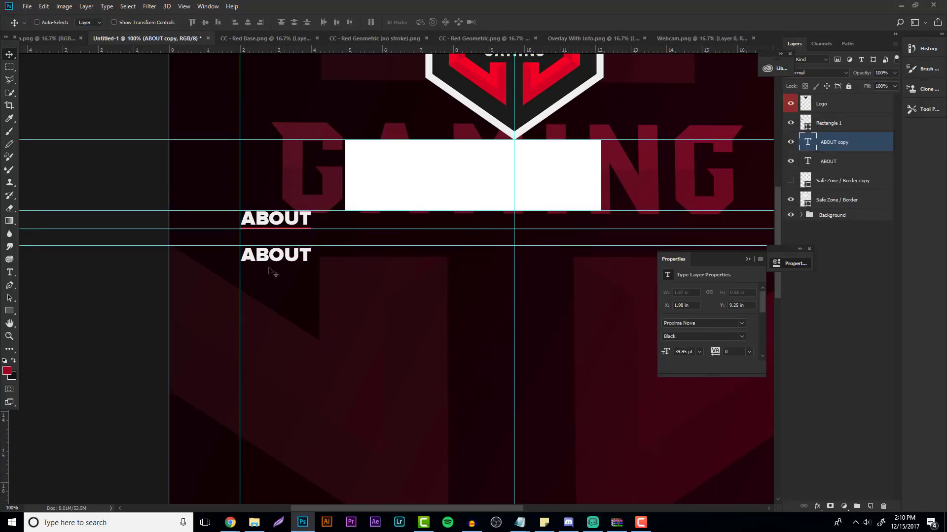
# - Set the copied heading's font style to Bold and replace its text with the pasted CC Gaming team description
pyautogui.doubleClick(276, 255)
pyautogui.click(197, 22)
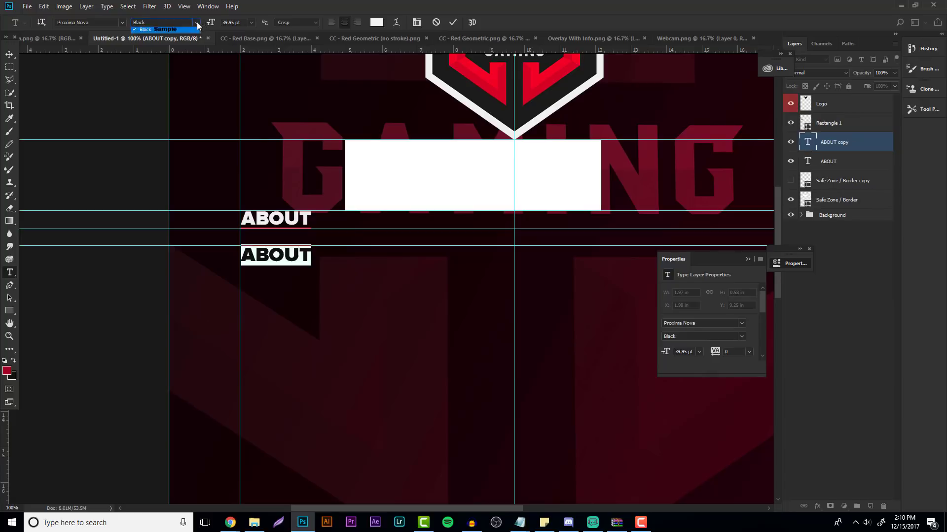
pyautogui.click(176, 32)
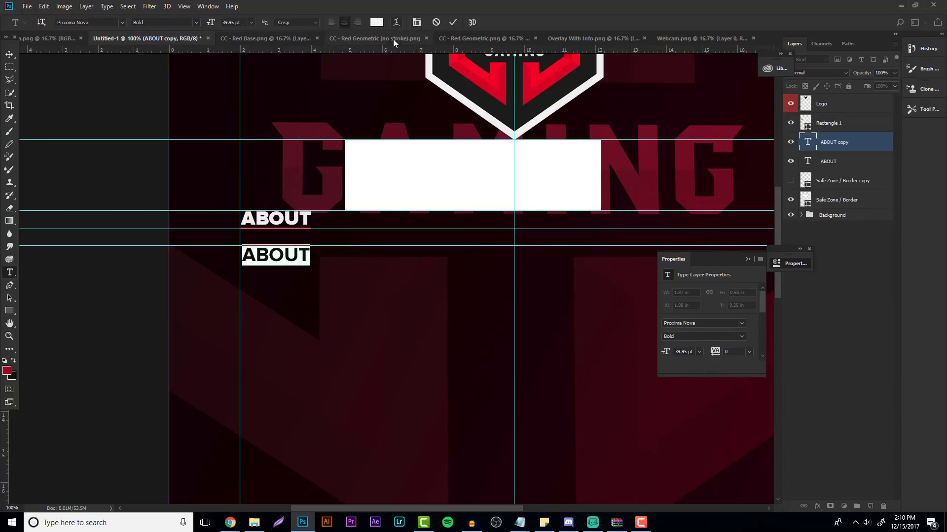
pyautogui.click(416, 23)
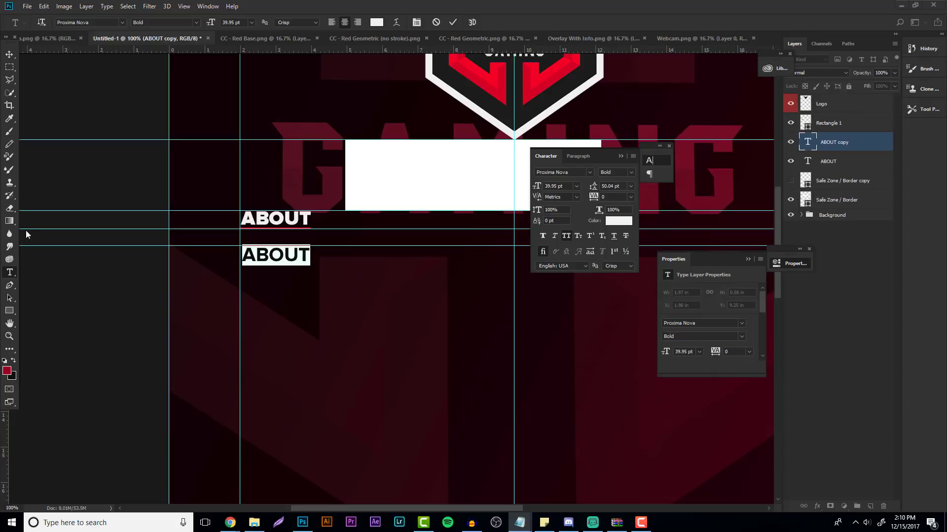
pyautogui.moveTo(306, 260); pyautogui.dragTo(241, 255)
pyautogui.hotkey('ctrl', 'v')
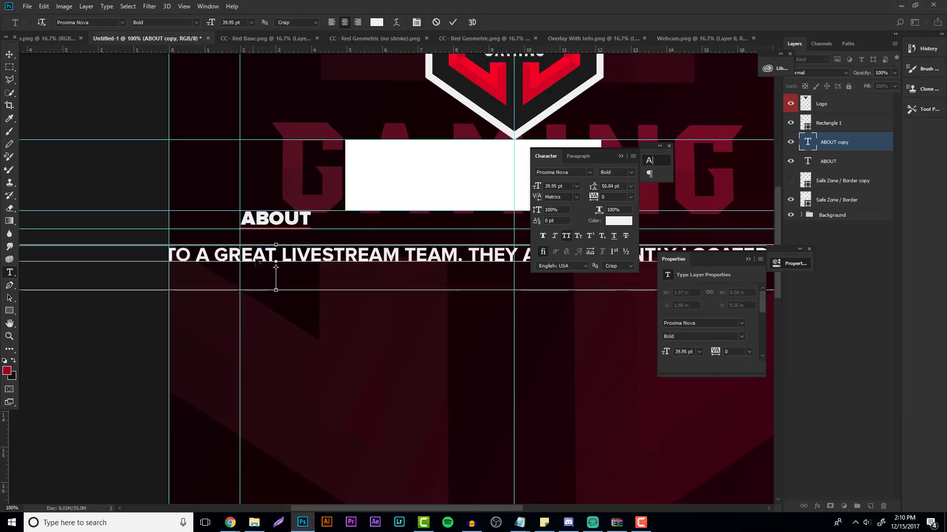
pyautogui.click(9, 336)
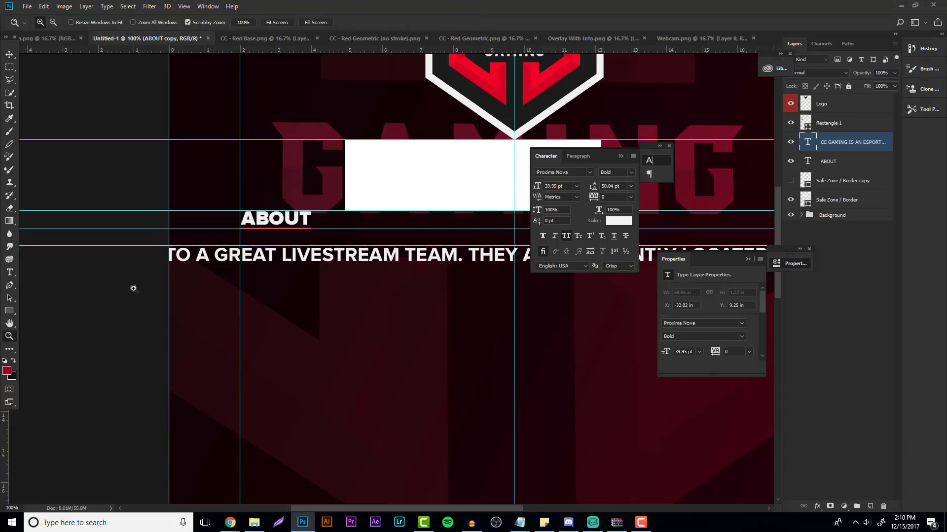
# - Hide the white Safe Zone / Border block and put away the Character and Properties panels to clear the canvas
pyautogui.moveTo(483, 271); pyautogui.dragTo(377, 256)
pyautogui.click(422, 275)
pyautogui.click(424, 272)
pyautogui.click(425, 269)
pyautogui.click(427, 267)
pyautogui.click(427, 267)
pyautogui.click(426, 267)
pyautogui.click(426, 266)
pyautogui.click(427, 266)
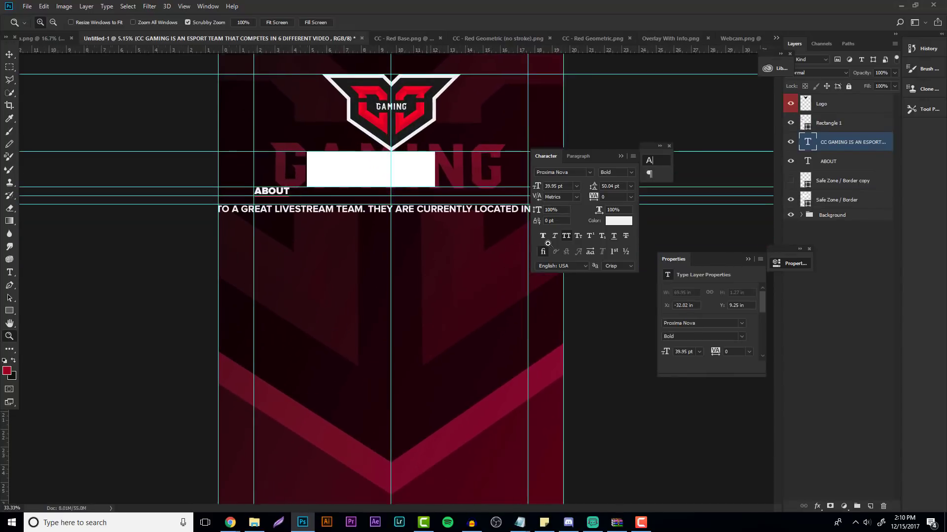
pyautogui.click(621, 158)
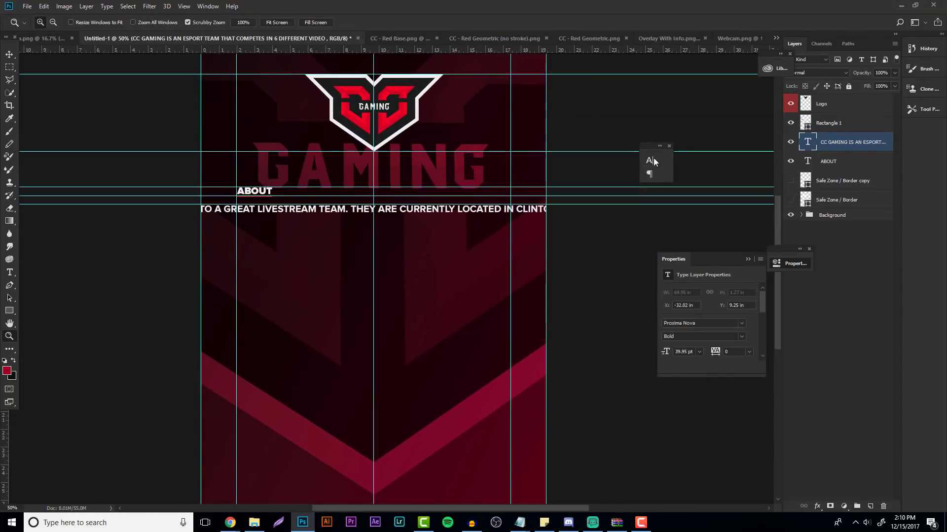
pyautogui.click(668, 146)
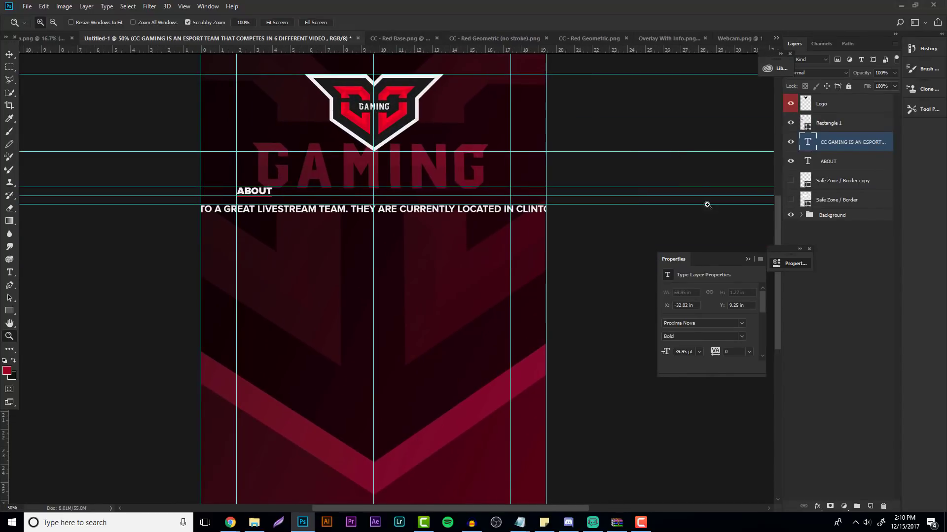
pyautogui.click(799, 249)
# - Scale the description text down and align its start with the left margin guide, just below the lowest horizontal guide
pyautogui.press('v')
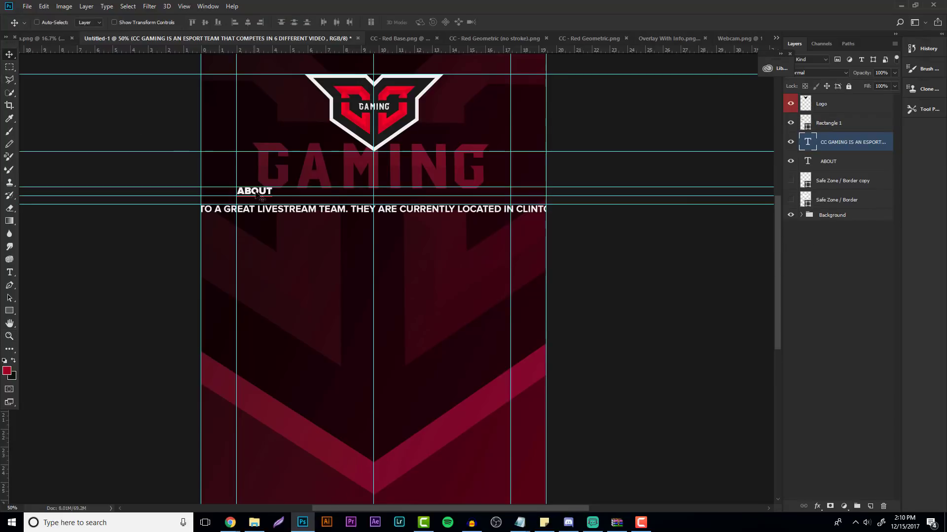
pyautogui.hotkey('ctrl', 't')
pyautogui.moveTo(287, 212); pyautogui.dragTo(676, 223)
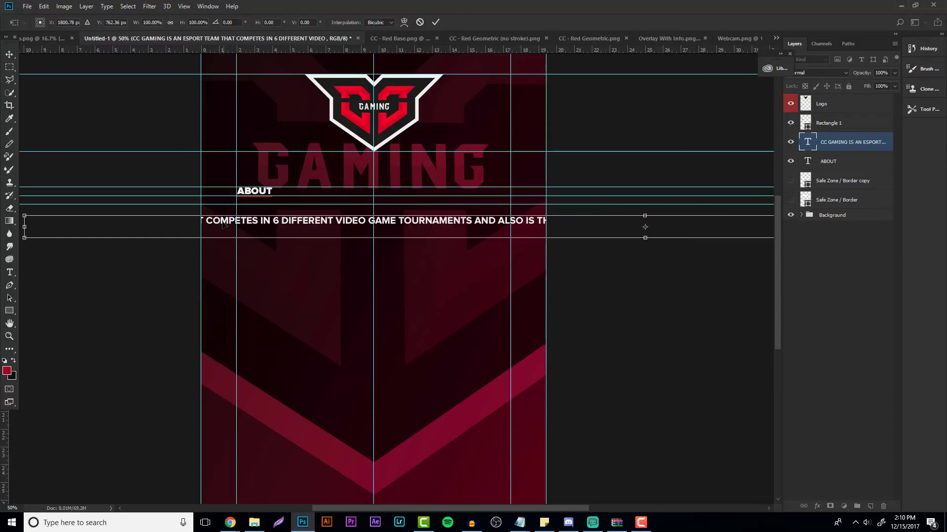
pyautogui.moveTo(223, 223); pyautogui.dragTo(471, 223)
pyautogui.moveTo(273, 215); pyautogui.dragTo(319, 196)
pyautogui.press('Return')
pyautogui.click(9, 337)
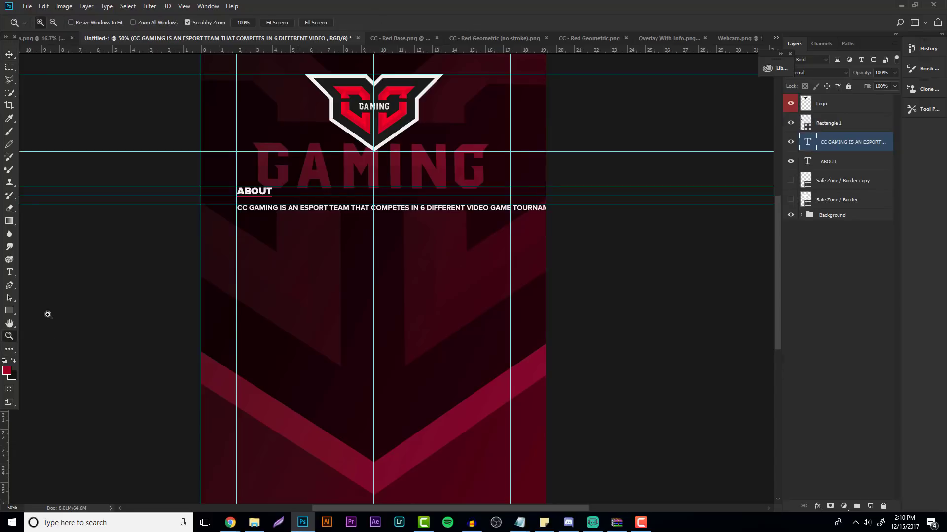
# - Left-align the description text and move it back to the left margin guide, just below the lowest horizontal guide
pyautogui.click(375, 215)
pyautogui.press('t')
pyautogui.click(495, 226)
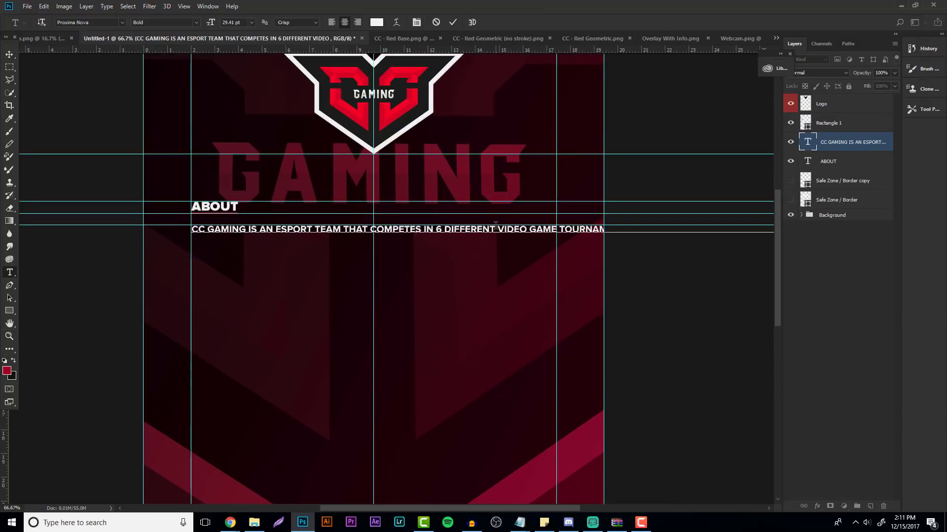
pyautogui.press('Return')
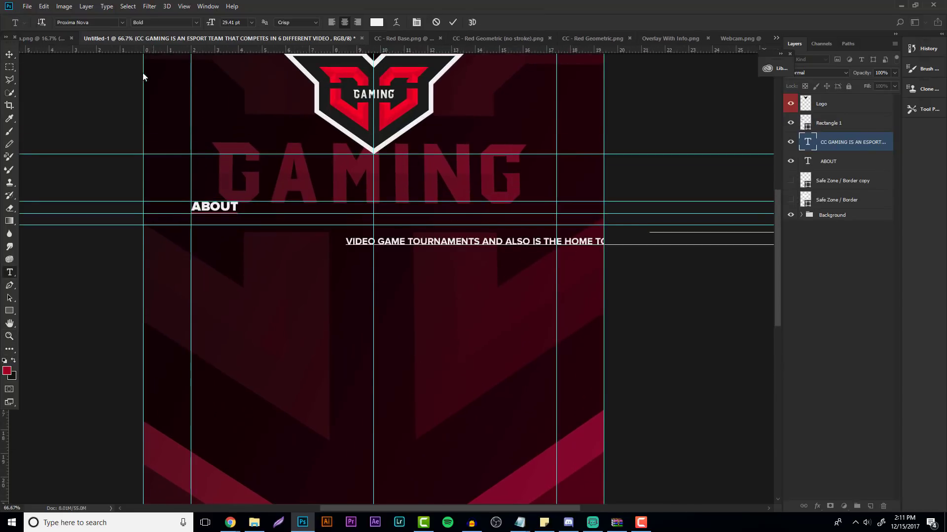
pyautogui.press('BackSpace')
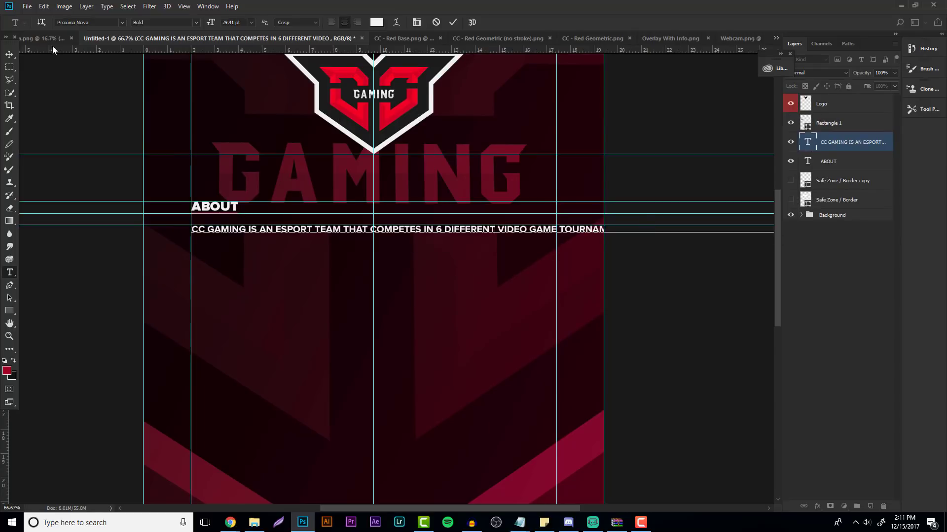
pyautogui.click(336, 22)
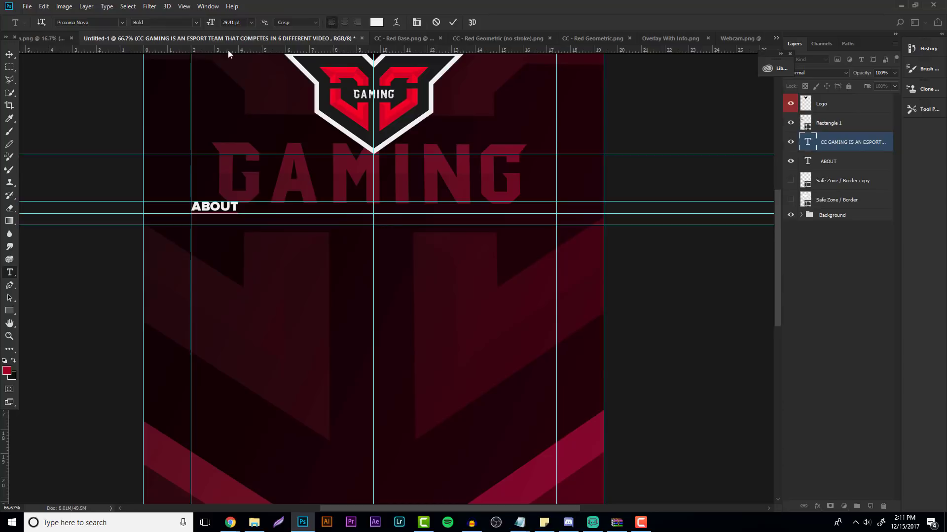
pyautogui.click(10, 54)
pyautogui.moveTo(591, 201); pyautogui.dragTo(180, 154)
pyautogui.moveTo(246, 276); pyautogui.dragTo(245, 230)
# - Break the description into four lines, after "DIFFERENT", "GREAT" and "LOCATED IN", without leading spaces
pyautogui.press('t')
pyautogui.click(495, 229)
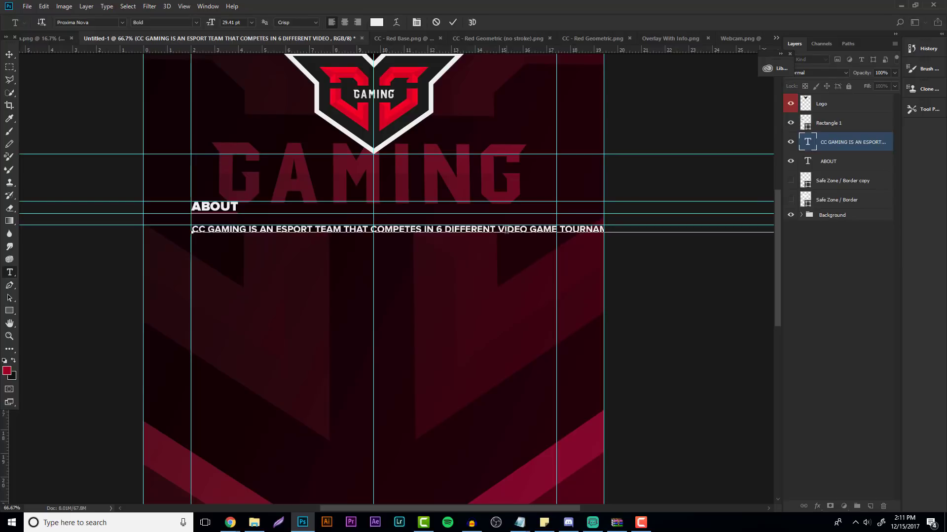
pyautogui.press('Return')
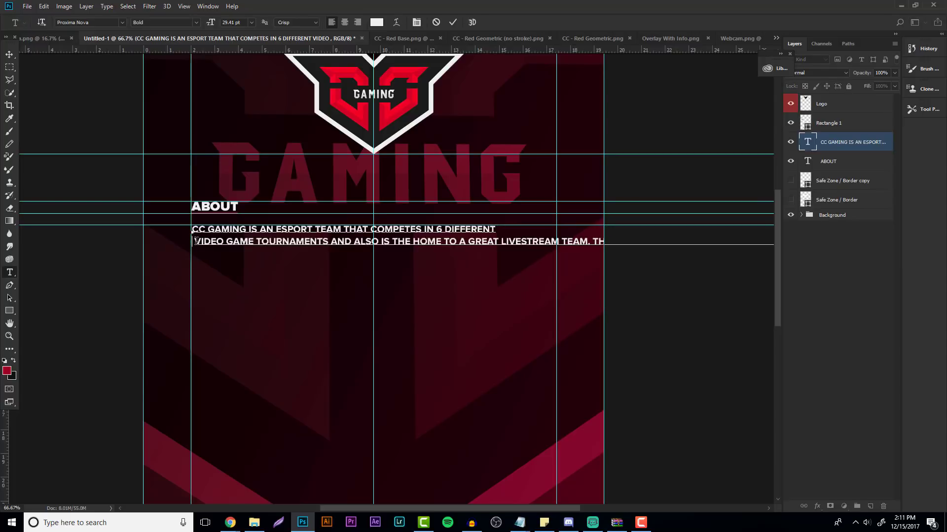
pyautogui.press('Delete')
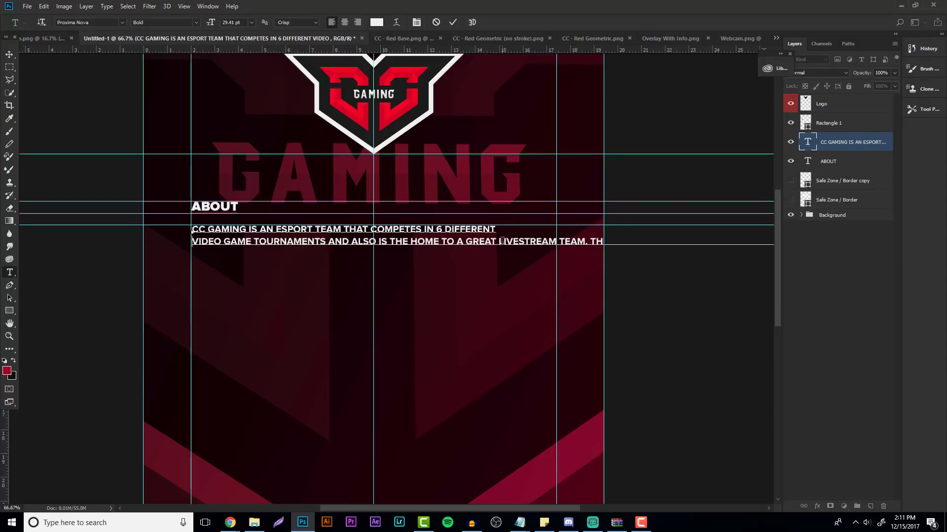
pyautogui.press('Return')
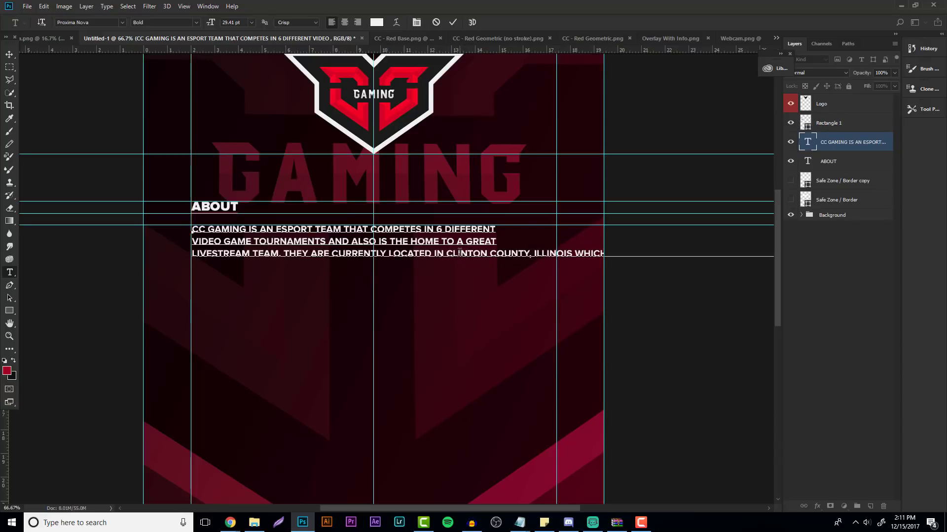
pyautogui.press('Delete')
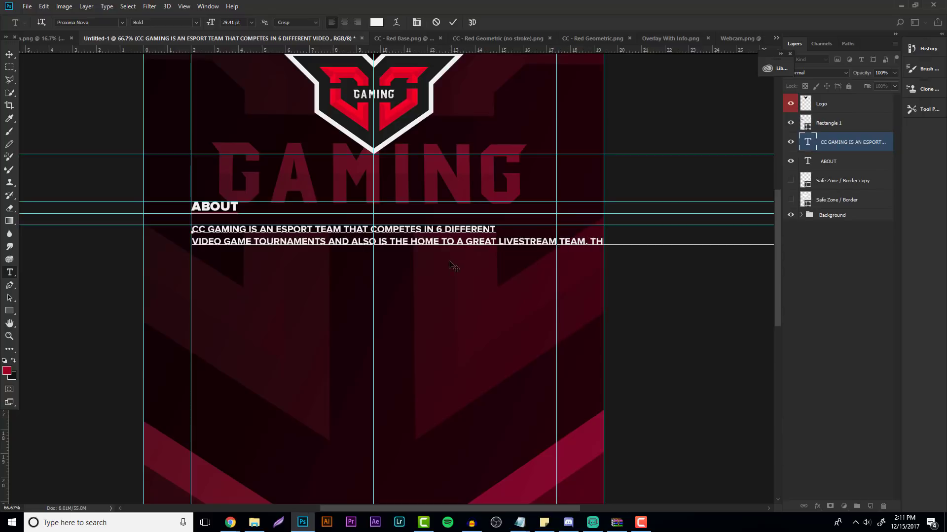
pyautogui.press('Return')
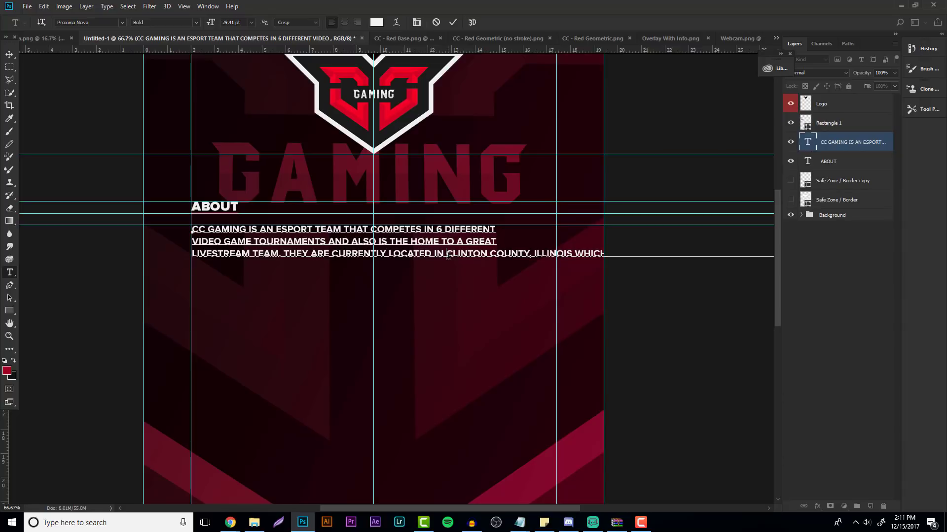
pyautogui.press('Return')
pyautogui.click(9, 54)
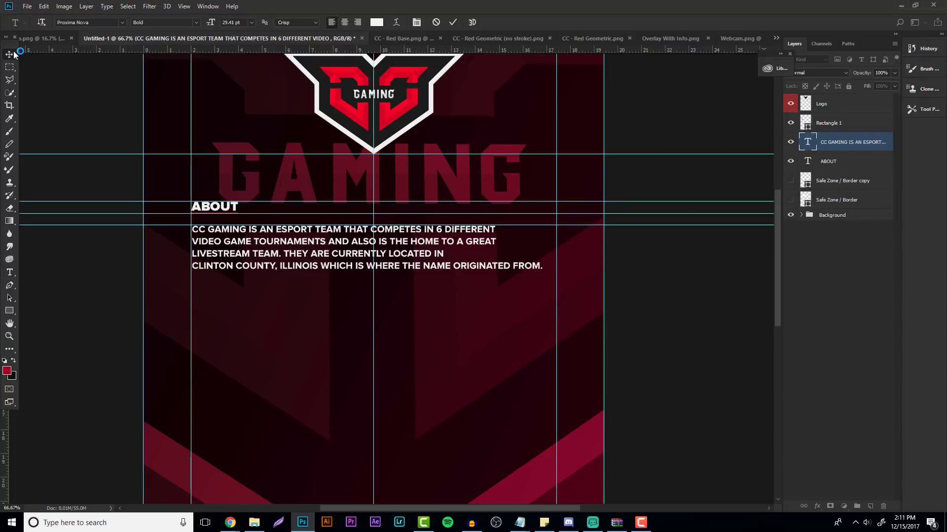
# - Nudge the four-line description so its start and top edge sit exactly on the margin guide and lowest horizontal guide
pyautogui.click(9, 336)
pyautogui.click(195, 197)
pyautogui.click(176, 244)
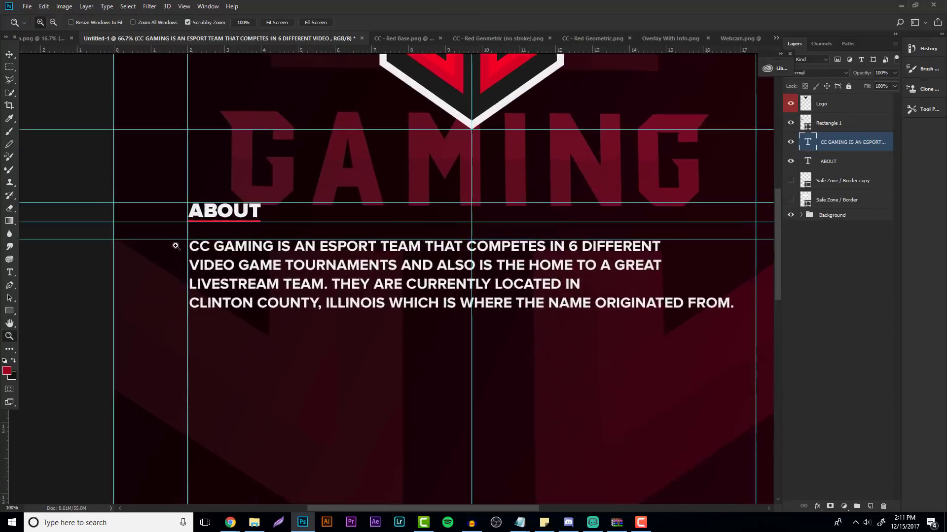
pyautogui.click(176, 244)
pyautogui.press('v')
pyautogui.moveTo(275, 306); pyautogui.dragTo(270, 300)
# - Hide the guides and review the ABOUT section within the whole layout
pyautogui.click(9, 336)
pyautogui.moveTo(409, 263); pyautogui.dragTo(325, 266)
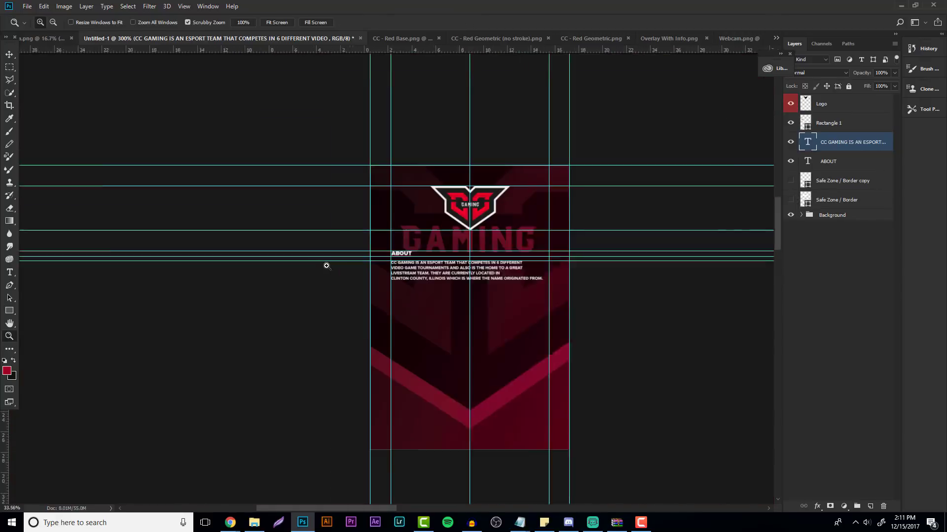
pyautogui.click(371, 195)
pyautogui.click(370, 194)
pyautogui.hotkey('ctrl', ';')
pyautogui.click(367, 213)
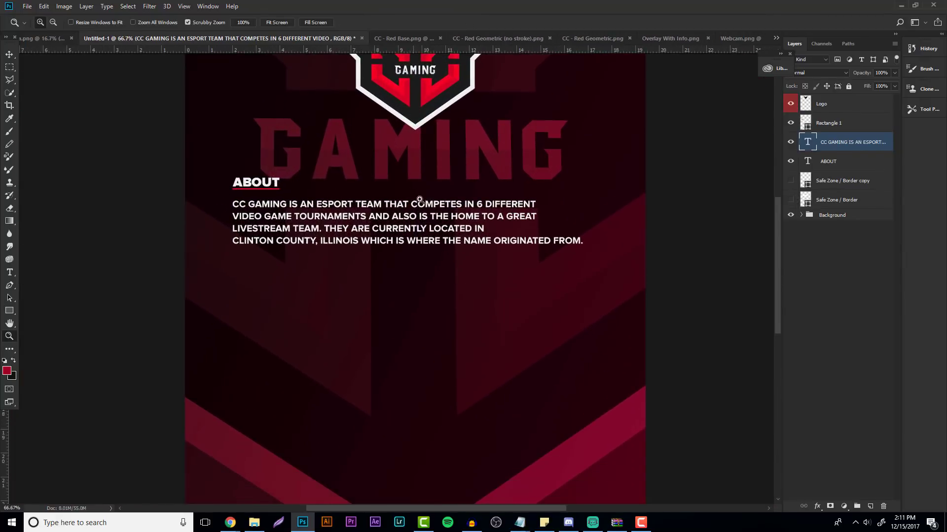
pyautogui.click(420, 221)
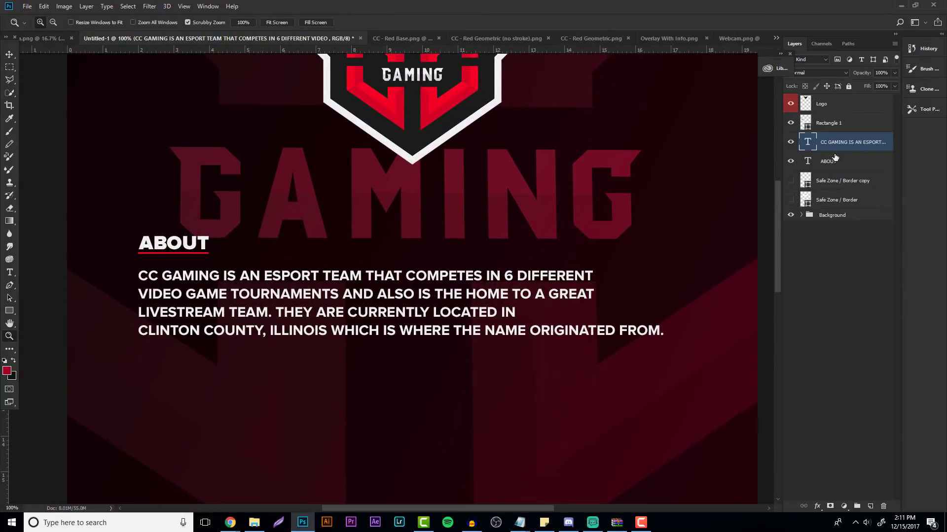
# - Group the ABOUT heading, description and underline layers as "About Me Section" and give the group a red colour label
pyautogui.keyDown('shift'); pyautogui.click(831, 157); pyautogui.keyUp('shift')
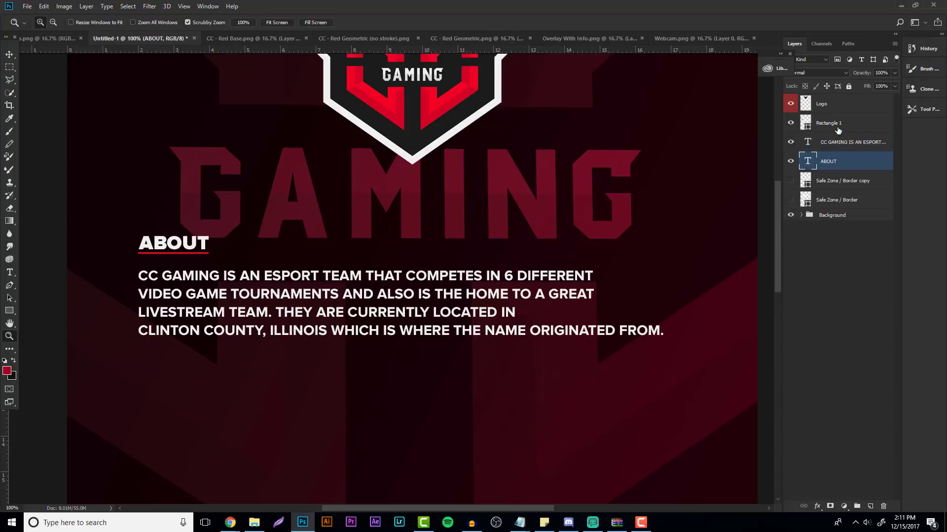
pyautogui.keyDown('shift'); pyautogui.click(838, 129); pyautogui.keyUp('shift')
pyautogui.hotkey('ctrl', 'g')
pyautogui.doubleClick(824, 119)
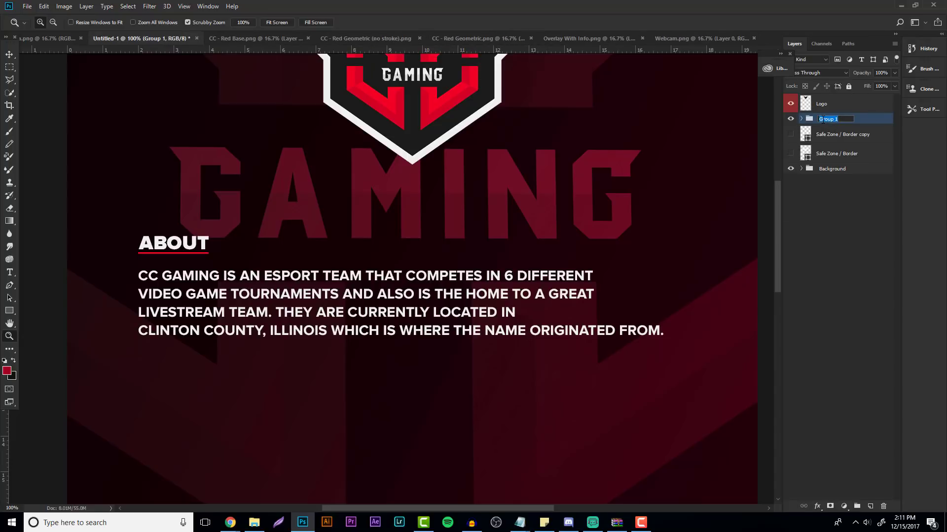
pyautogui.write('About Me Section')
pyautogui.press('Return')
pyautogui.rightClick(823, 122)
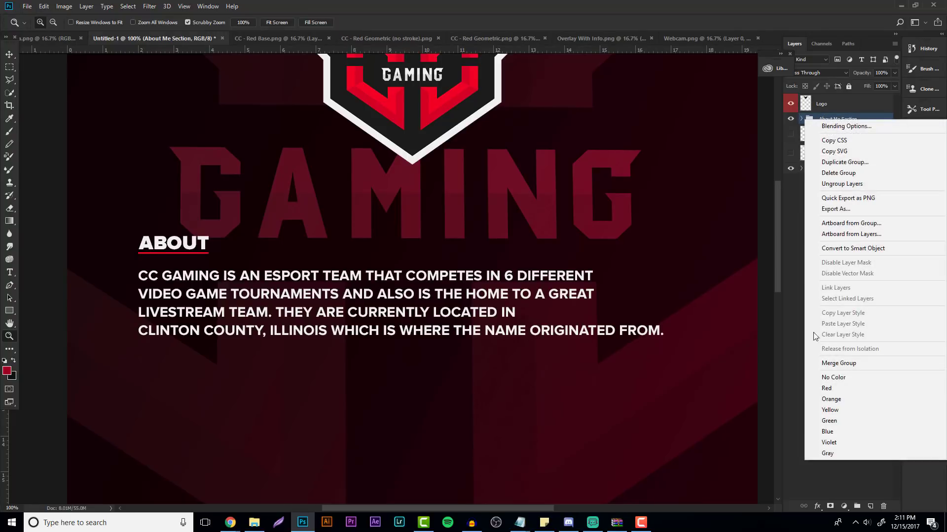
pyautogui.click(835, 389)
# - Show the guides again and add a horizontal guide along the bottom of the description's last line, at about 11.15 in
pyautogui.click(834, 135)
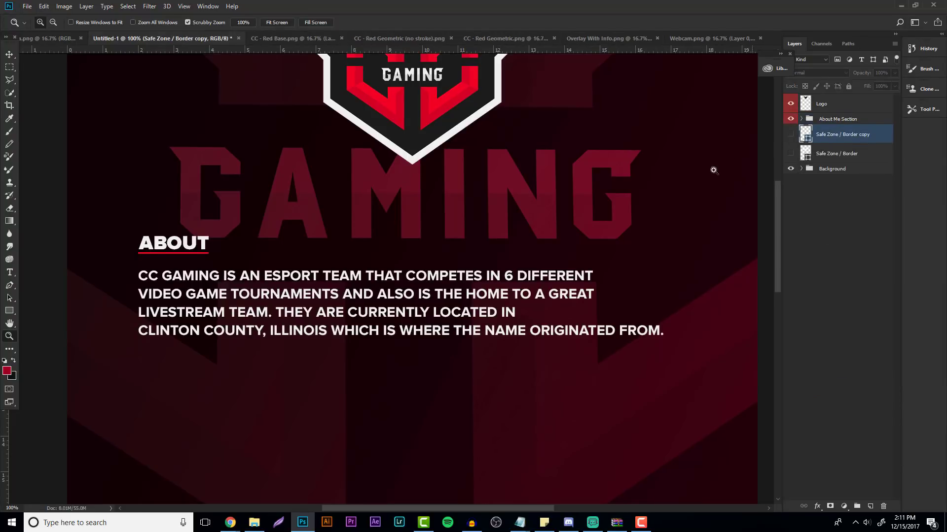
pyautogui.scroll(-2, 712, 169)
pyautogui.hotkey('ctrl', ';')
pyautogui.scroll(-1, 388, 176)
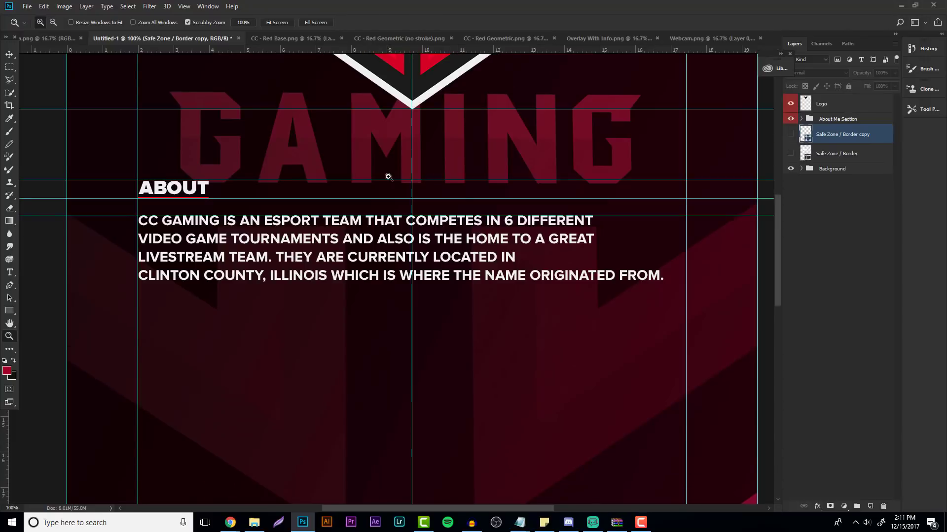
pyautogui.click(320, 41)
pyautogui.click(229, 37)
pyautogui.moveTo(273, 50); pyautogui.dragTo(295, 280)
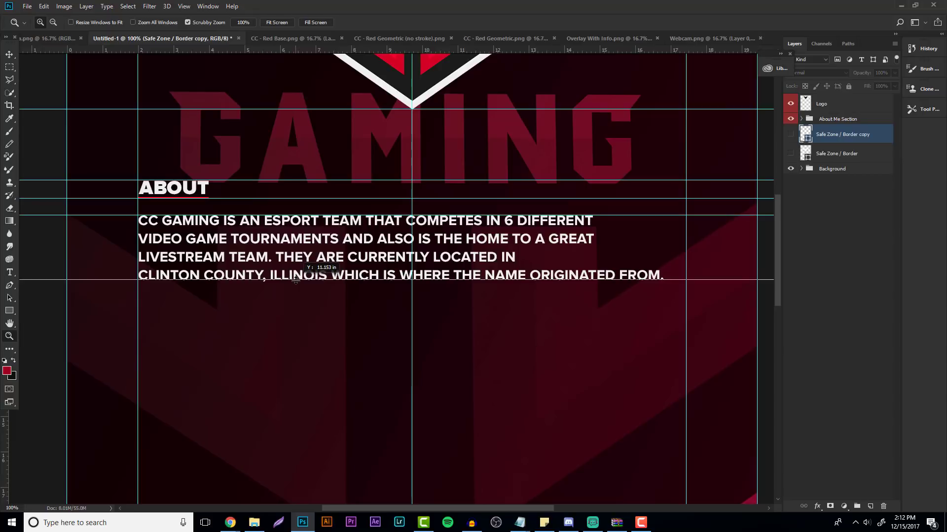
# - Use the Safe Zone / Border block directly under the new guide to place another horizontal guide at its bottom edge, and hide the block
pyautogui.click(791, 154)
pyautogui.click(837, 153)
pyautogui.press('v')
pyautogui.moveTo(451, 153); pyautogui.dragTo(458, 325)
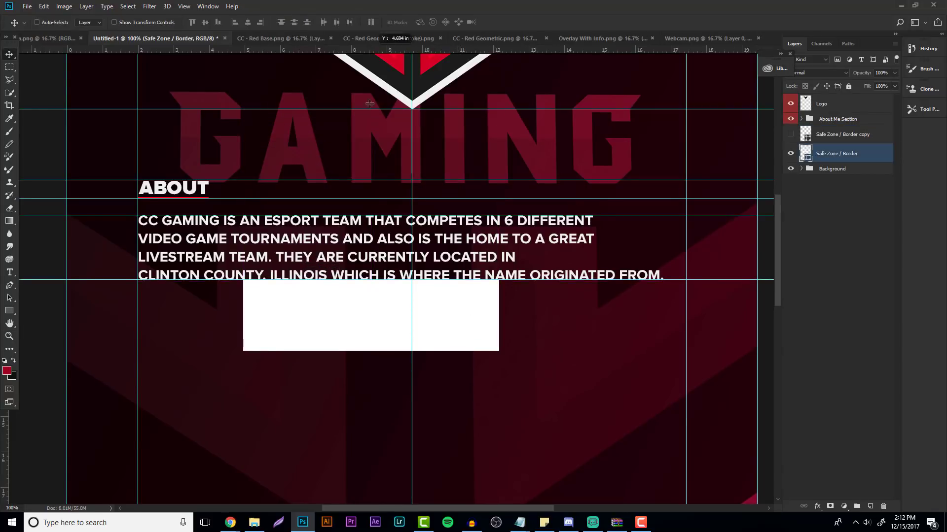
pyautogui.moveTo(369, 104); pyautogui.dragTo(390, 350)
pyautogui.click(791, 154)
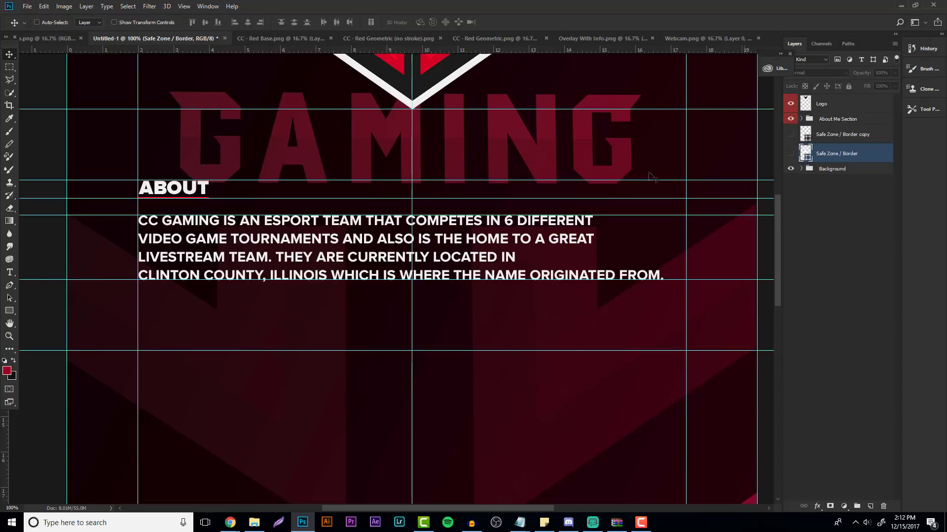
# - Examine the guide spacing below the description, in the full layout and close up
pyautogui.click(9, 337)
pyautogui.keyDown('alt'); pyautogui.click(379, 264); pyautogui.keyUp('alt')
pyautogui.keyDown('alt'); pyautogui.click(381, 265); pyautogui.keyUp('alt')
pyautogui.keyDown('alt'); pyautogui.click(383, 266); pyautogui.keyUp('alt')
pyautogui.click(383, 266)
pyautogui.click(383, 267)
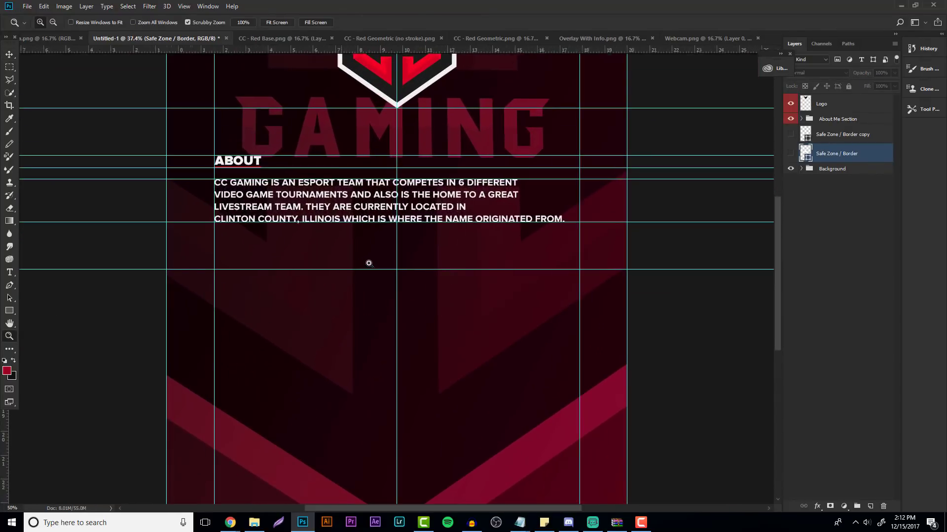
pyautogui.click(204, 286)
pyautogui.click(204, 286)
# - Duplicate the ABOUT heading and its underline, move both copies out of the About Me Section group and collapse the group
pyautogui.click(820, 123)
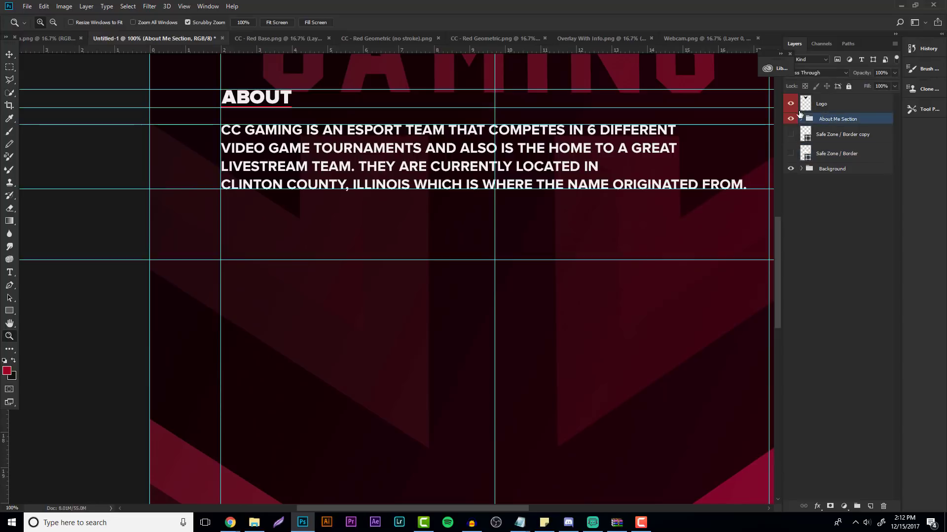
pyautogui.click(801, 119)
pyautogui.click(845, 166)
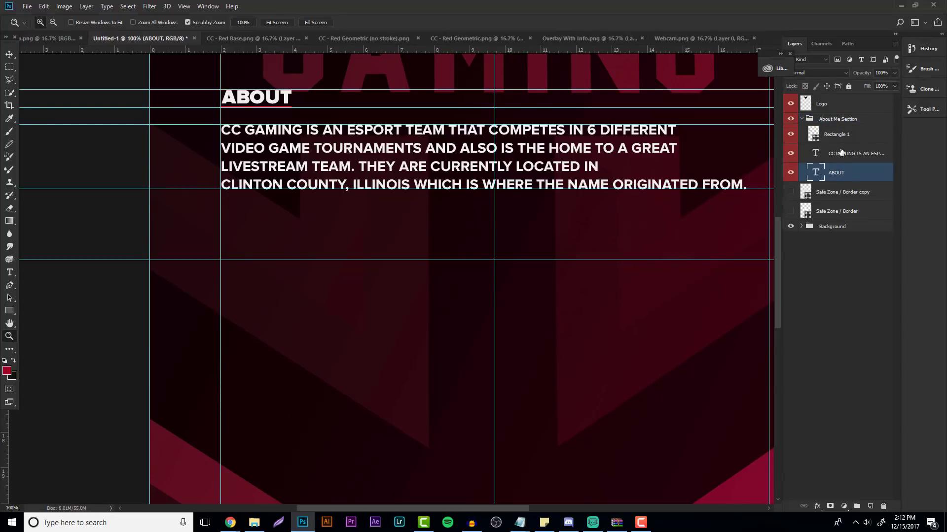
pyautogui.keyDown('ctrl'); pyautogui.click(836, 136); pyautogui.keyUp('ctrl')
pyautogui.click(846, 177)
pyautogui.keyDown('ctrl'); pyautogui.click(839, 137); pyautogui.keyUp('ctrl')
pyautogui.hotkey('ctrl', 'j')
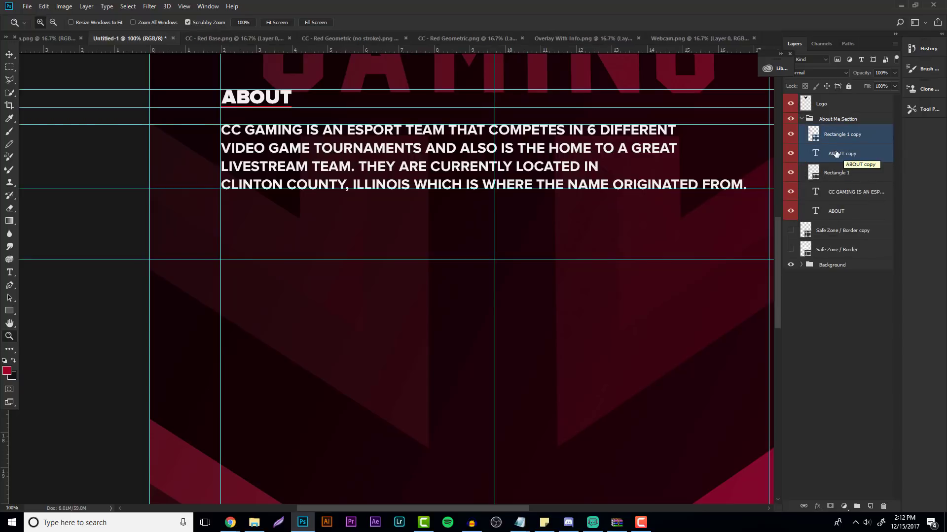
pyautogui.moveTo(836, 159); pyautogui.dragTo(832, 223)
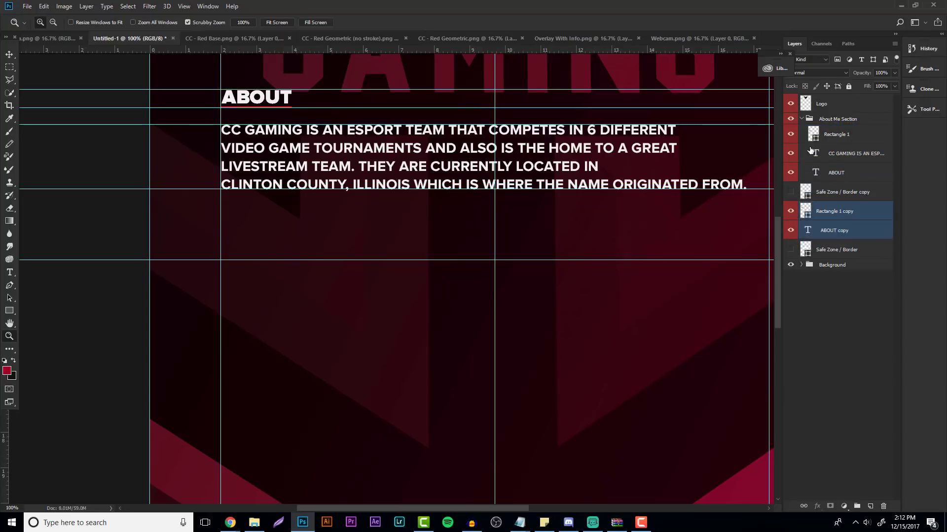
pyautogui.click(797, 119)
# - Move the copied heading and underline together down the left margin guide to just below the lowest horizontal guide
pyautogui.click(831, 156)
pyautogui.press('v')
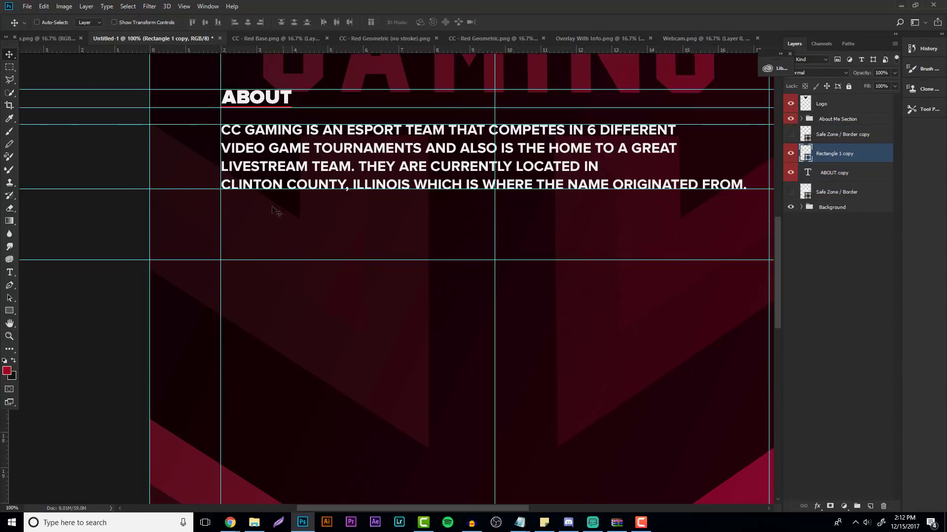
pyautogui.moveTo(261, 205); pyautogui.dragTo(262, 356)
pyautogui.hotkey('ctrl', 'z')
pyautogui.keyDown('shift'); pyautogui.click(838, 178); pyautogui.keyUp('shift')
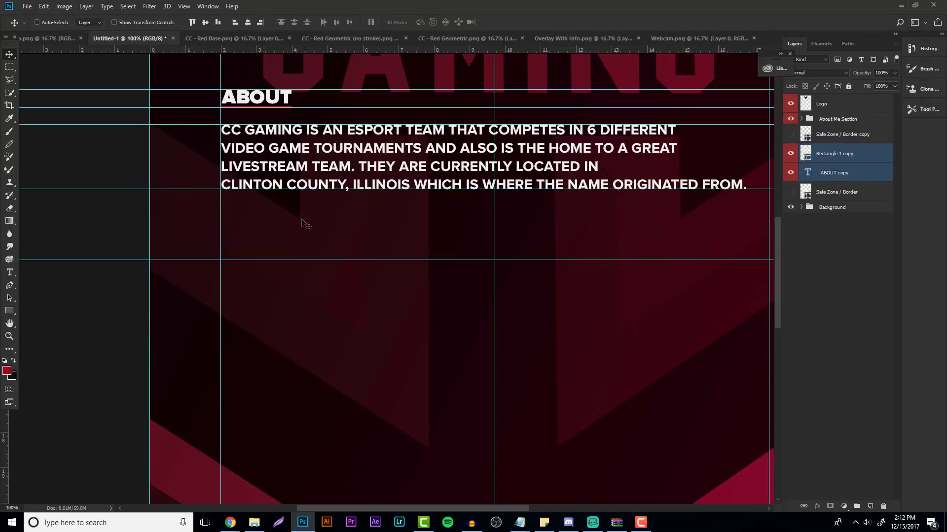
pyautogui.moveTo(302, 222); pyautogui.dragTo(271, 382)
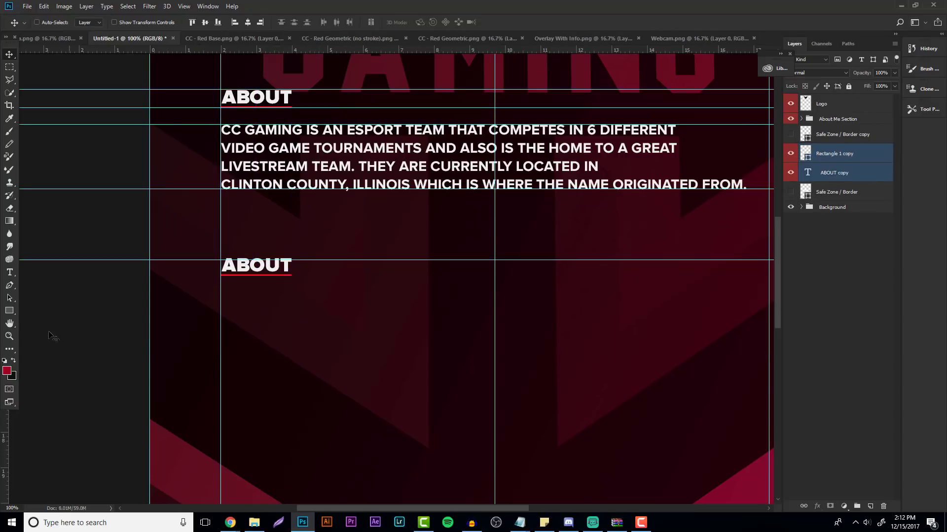
pyautogui.scroll(2, 236, 281)
pyautogui.moveTo(243, 239); pyautogui.dragTo(245, 251)
# - Change the copied heading's text to "VARIATIONS" and align its start with the left margin guide
pyautogui.press('t')
pyautogui.doubleClick(245, 249)
pyautogui.write('VA')
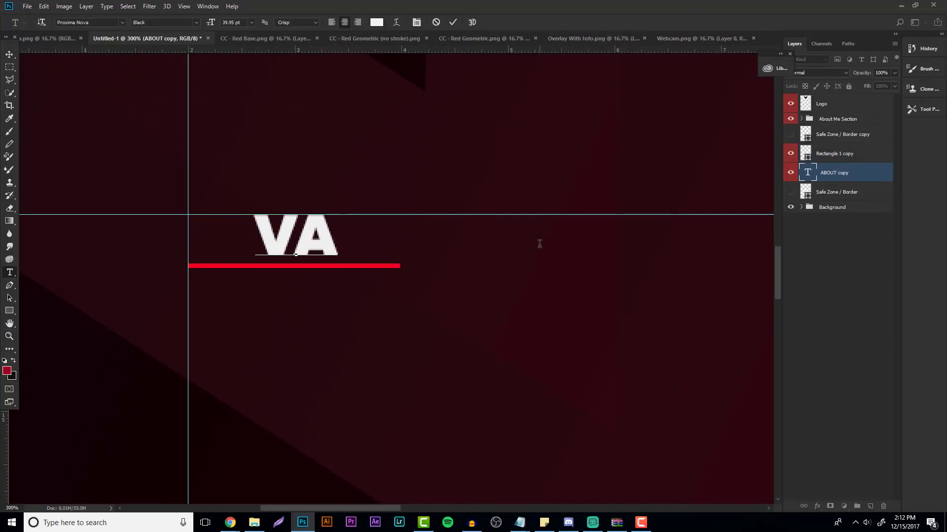
pyautogui.write('RIATIONS')
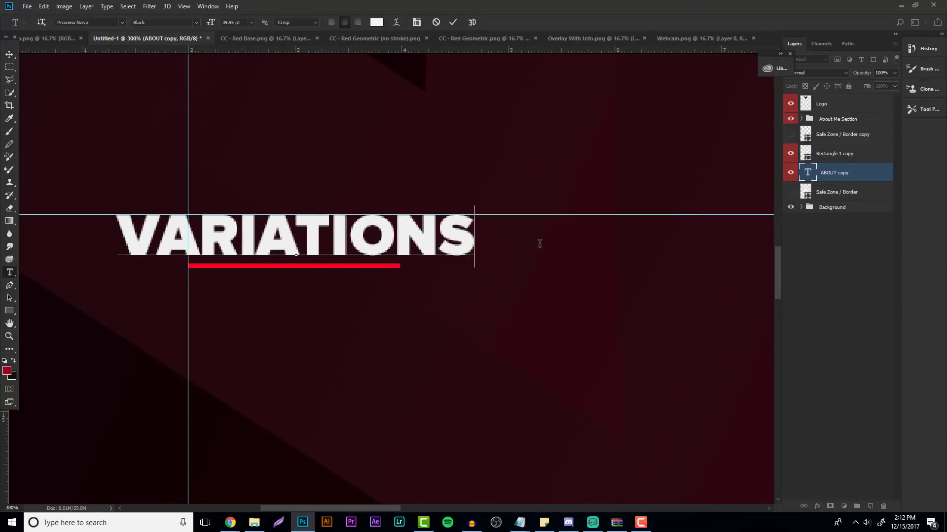
pyautogui.click(9, 55)
pyautogui.moveTo(214, 228); pyautogui.dragTo(310, 249)
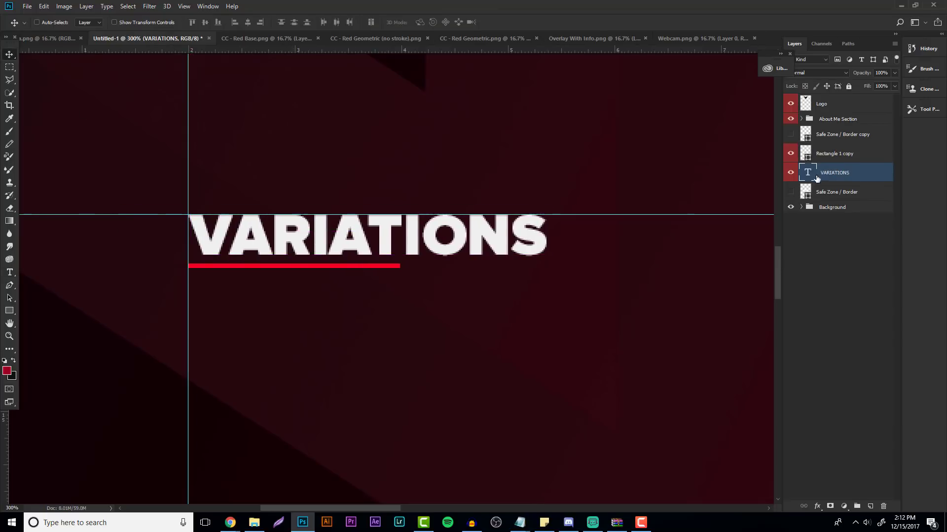
# - Stretch the copied red underline to match the full width of the VARIATIONS heading
pyautogui.click(831, 160)
pyautogui.hotkey('ctrl', 't')
pyautogui.moveTo(400, 266); pyautogui.dragTo(548, 266)
pyautogui.press('Return')
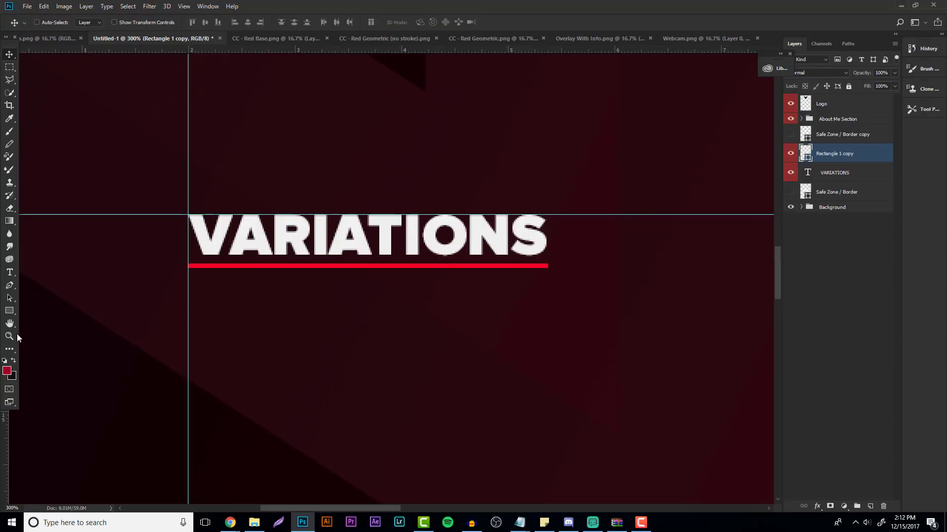
# - Add a horizontal guide along the bottom edge of the red underline beneath the VARIATIONS heading
pyautogui.click(16, 336)
pyautogui.keyDown('alt'); pyautogui.click(403, 222); pyautogui.keyUp('alt')
pyautogui.keyDown('alt'); pyautogui.click(403, 223); pyautogui.keyUp('alt')
pyautogui.click(419, 231)
pyautogui.click(419, 231)
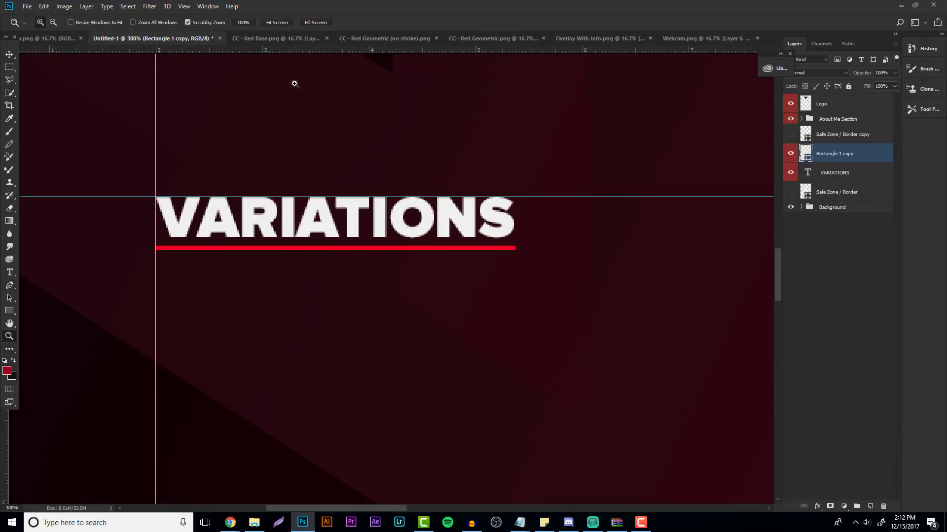
pyautogui.moveTo(312, 50); pyautogui.dragTo(338, 250)
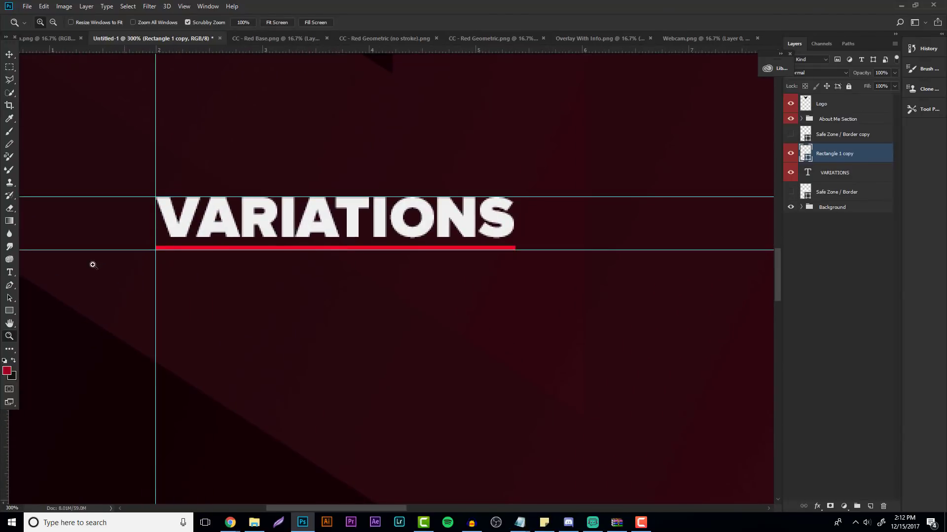
# - Add a horizontal guide 36 px below the underline guide, using a temporary 88 x 36 px rectangle as spacer, and delete the rectangle
pyautogui.click(13, 312)
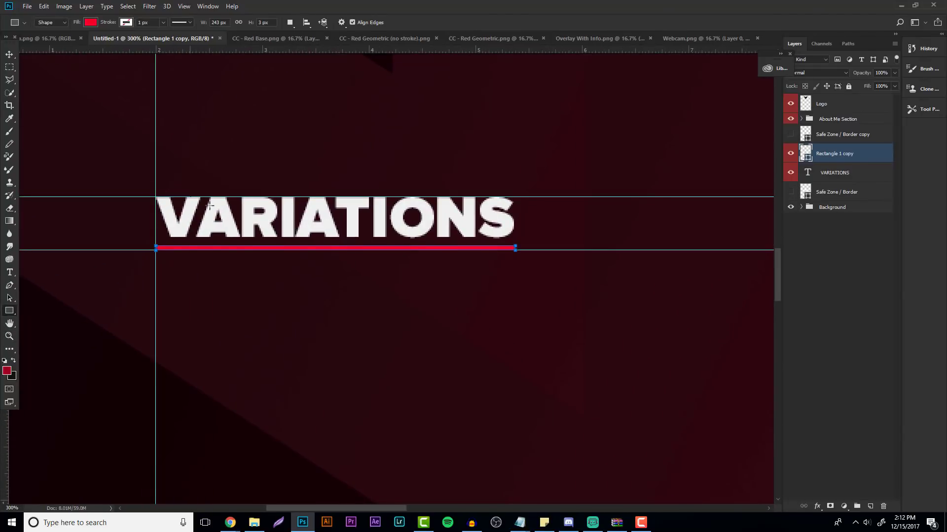
pyautogui.moveTo(189, 197)
pyautogui.mouseDown()
pyautogui.moveTo(321, 247)
pyautogui.moveTo(289, 253)
pyautogui.moveTo(289, 274)
pyautogui.mouseUp()
pyautogui.press('v')
pyautogui.moveTo(341, 50); pyautogui.dragTo(329, 302)
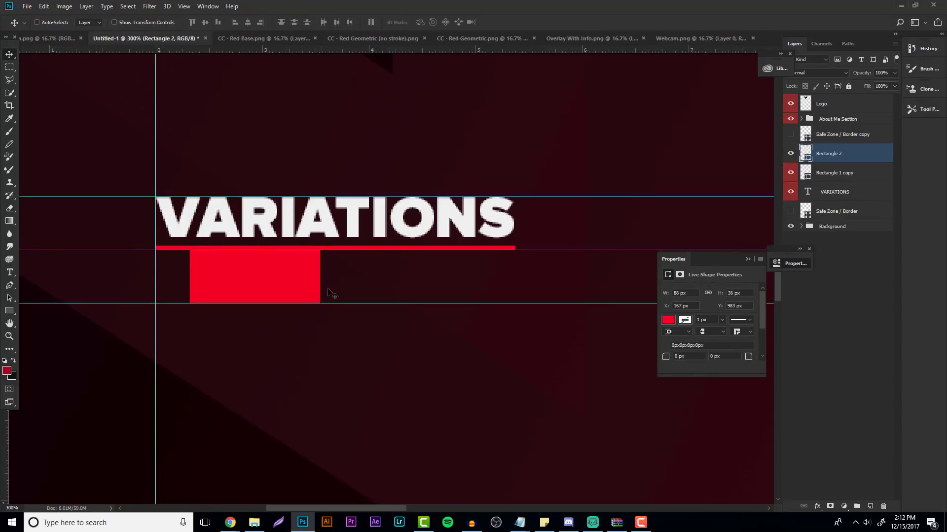
pyautogui.click(883, 508)
pyautogui.click(446, 192)
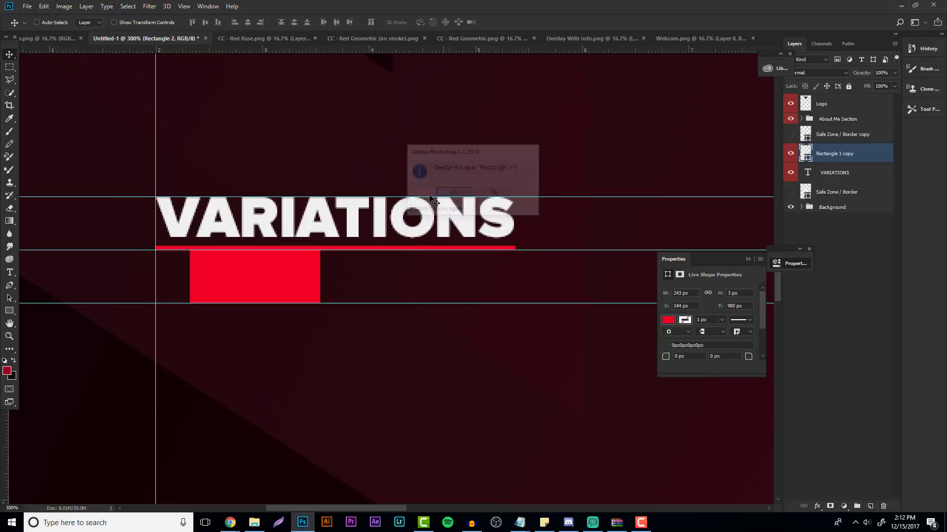
# - Stack both CC - Red Geometric logos over the logo in CC - Red Base.png and bring all three layers into Untitled-1
pyautogui.press('z')
pyautogui.hotkey('ctrl', '0')
pyautogui.click(419, 262)
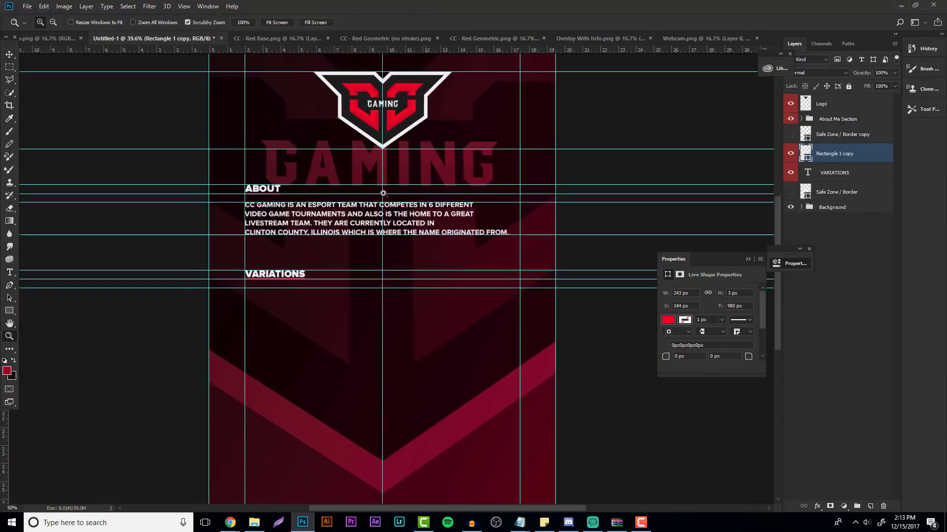
pyautogui.click(419, 262)
pyautogui.click(289, 38)
pyautogui.click(10, 54)
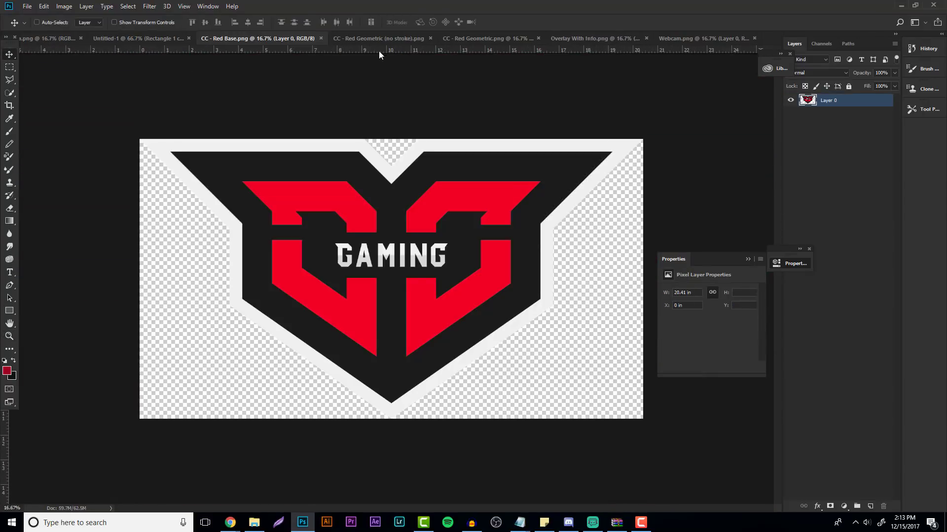
pyautogui.click(379, 40)
pyautogui.moveTo(368, 94)
pyautogui.mouseDown()
pyautogui.moveTo(240, 38)
pyautogui.moveTo(355, 217)
pyautogui.moveTo(395, 254)
pyautogui.moveTo(398, 305)
pyautogui.mouseUp()
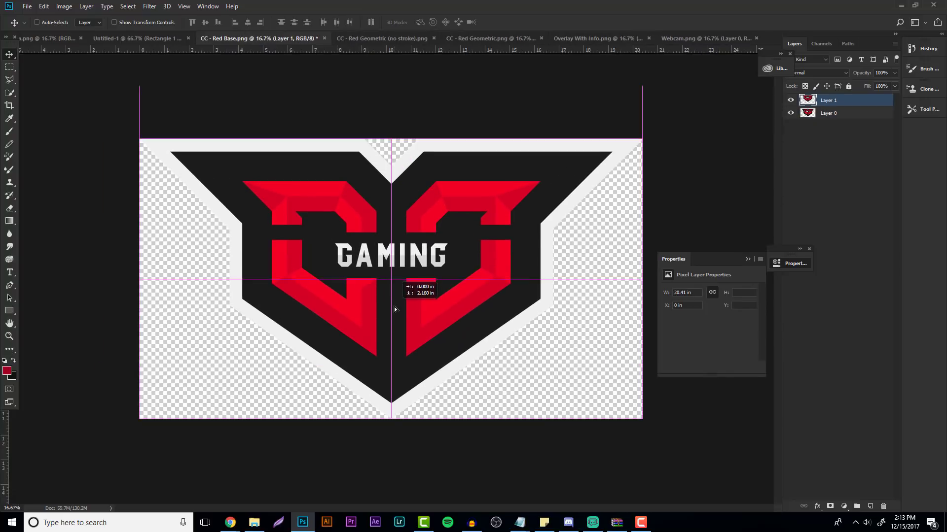
pyautogui.click(452, 43)
pyautogui.moveTo(394, 208); pyautogui.dragTo(389, 320)
pyautogui.keyDown('shift'); pyautogui.click(845, 129); pyautogui.keyUp('shift')
pyautogui.moveTo(384, 135); pyautogui.dragTo(296, 195)
# - Scale the three stacked logos together to about 5.4% and centre them on the middle guide, directly below the lowest horizontal guide
pyautogui.hotkey('ctrl', 't')
pyautogui.moveTo(648, 449); pyautogui.dragTo(292, 171)
pyautogui.moveTo(458, 253); pyautogui.dragTo(327, 288)
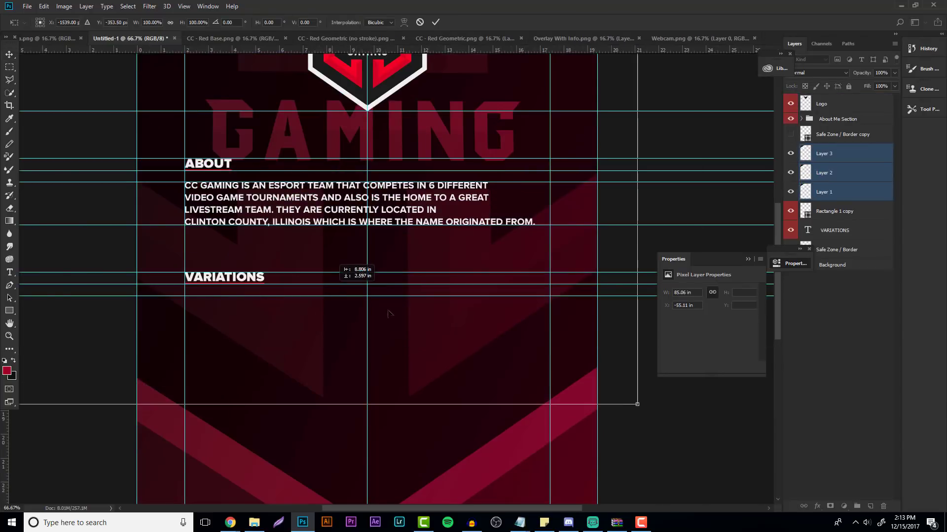
pyautogui.moveTo(639, 408); pyautogui.dragTo(185, 112)
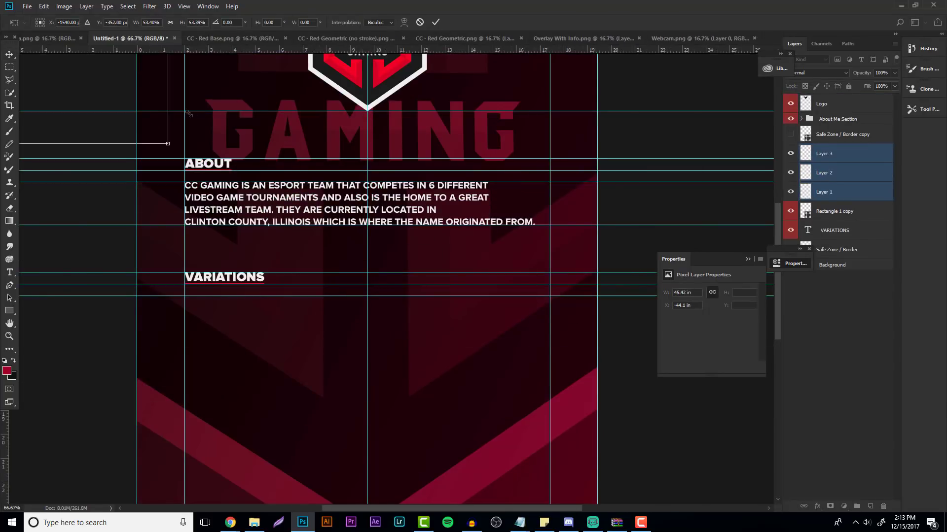
pyautogui.moveTo(112, 94); pyautogui.dragTo(474, 244)
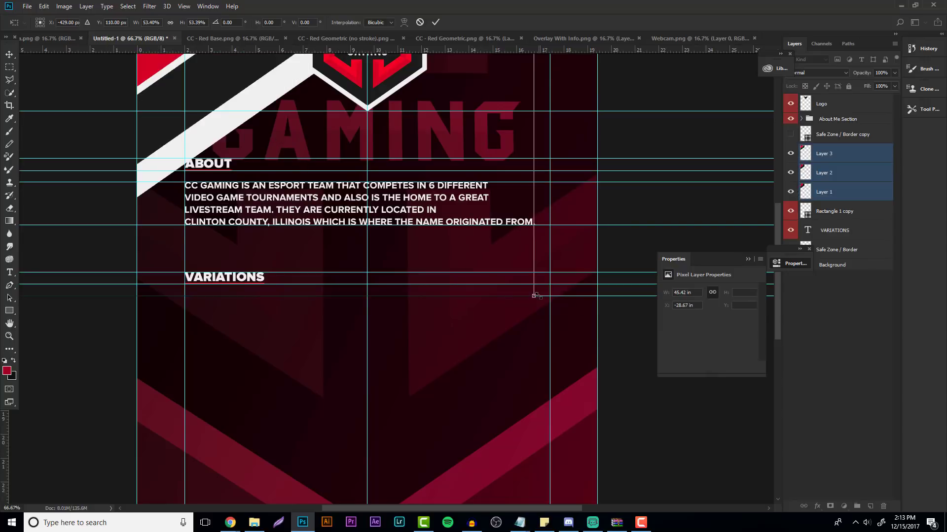
pyautogui.moveTo(534, 295); pyautogui.dragTo(600, 314)
pyautogui.moveTo(472, 277); pyautogui.dragTo(425, 158)
pyautogui.moveTo(410, 125); pyautogui.dragTo(410, 328)
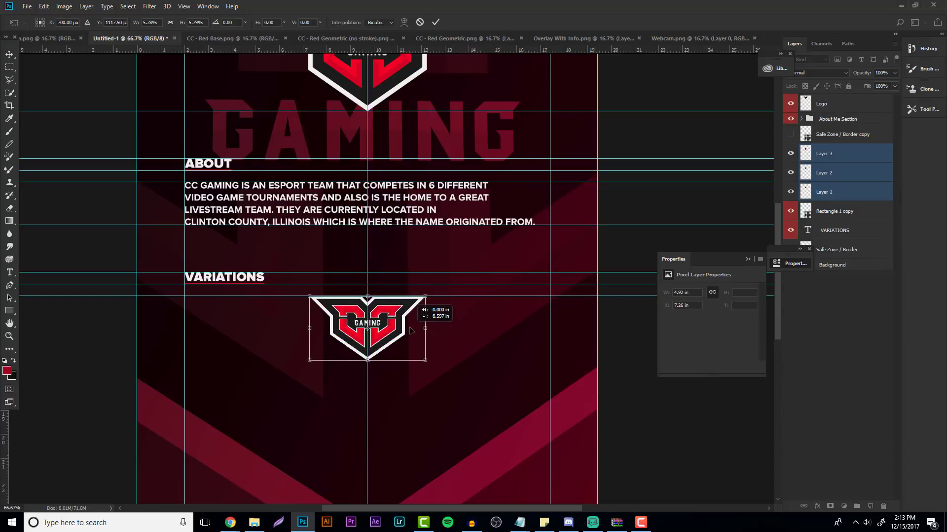
pyautogui.moveTo(425, 360); pyautogui.dragTo(416, 339)
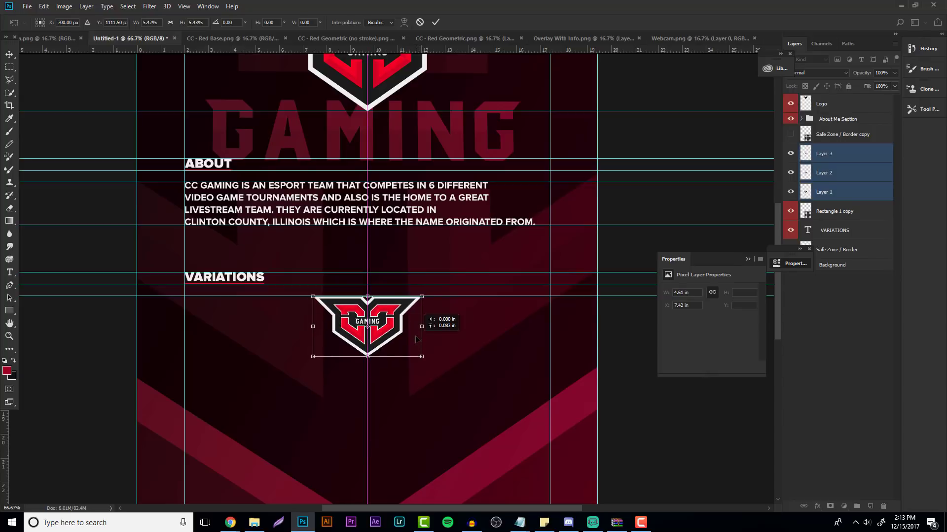
pyautogui.press('Return')
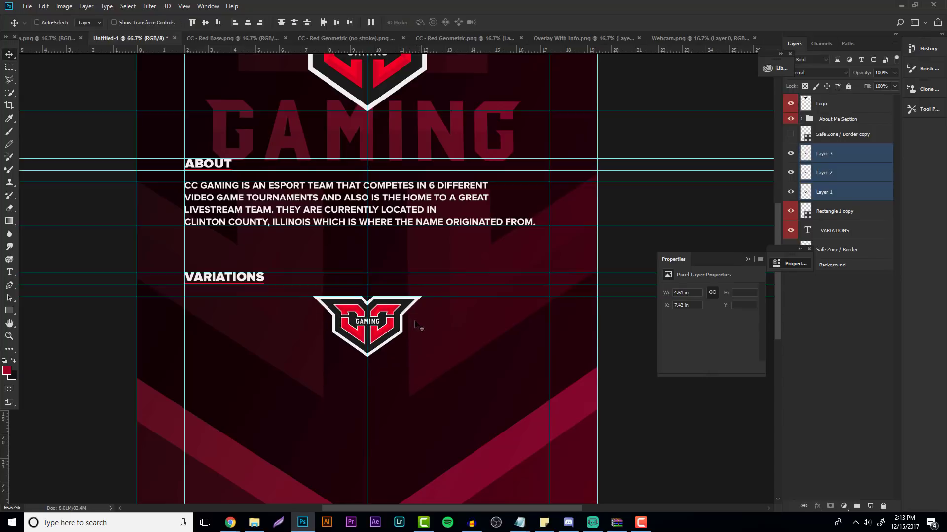
# - Spread the logos in one row: stroked geometric at the right margin guide, no-stroke geometric centred, and base logo at the left margin guide
pyautogui.moveTo(373, 328); pyautogui.dragTo(499, 335)
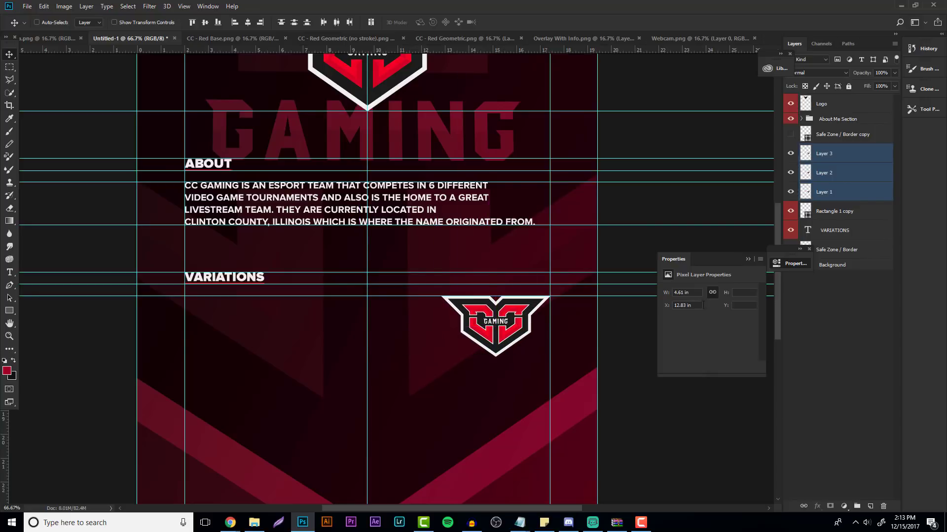
pyautogui.click(833, 172)
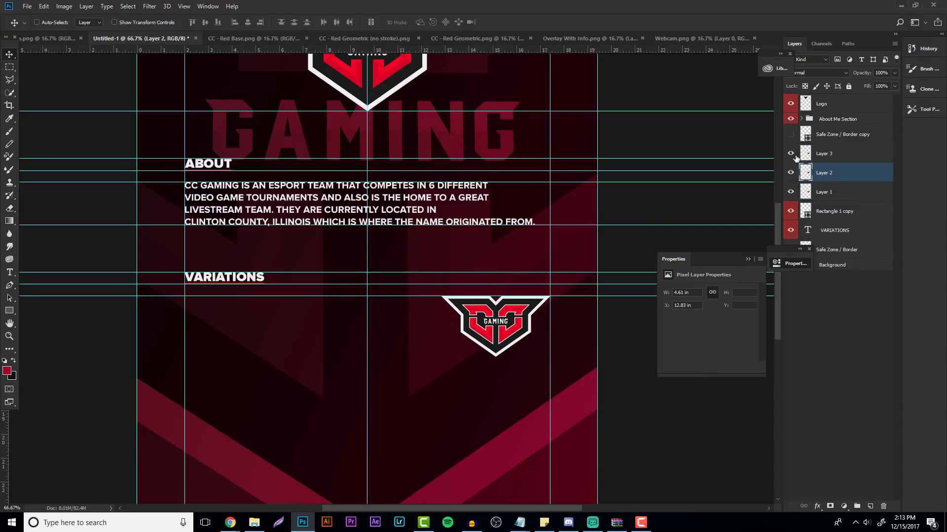
pyautogui.click(792, 154)
pyautogui.click(792, 153)
pyautogui.click(814, 156)
pyautogui.click(820, 174)
pyautogui.moveTo(502, 324); pyautogui.dragTo(374, 325)
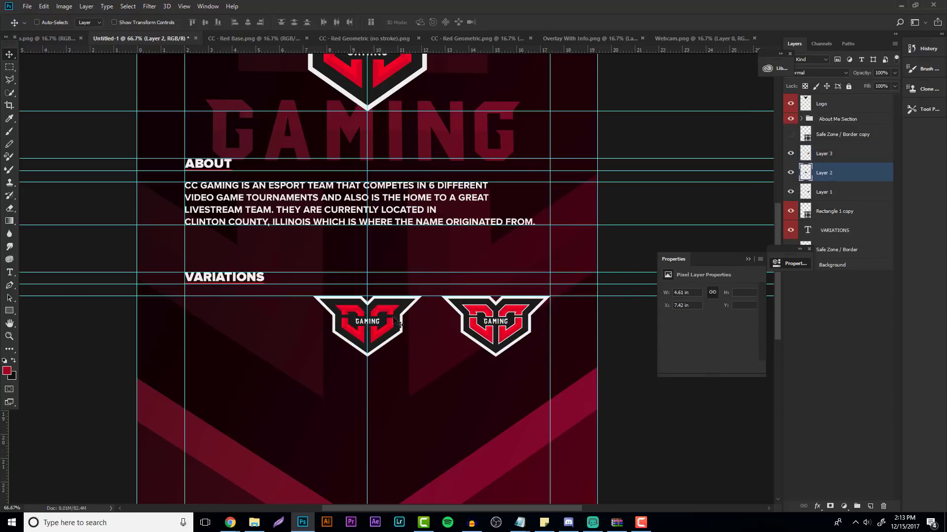
pyautogui.click(838, 193)
pyautogui.moveTo(459, 329); pyautogui.dragTo(239, 337)
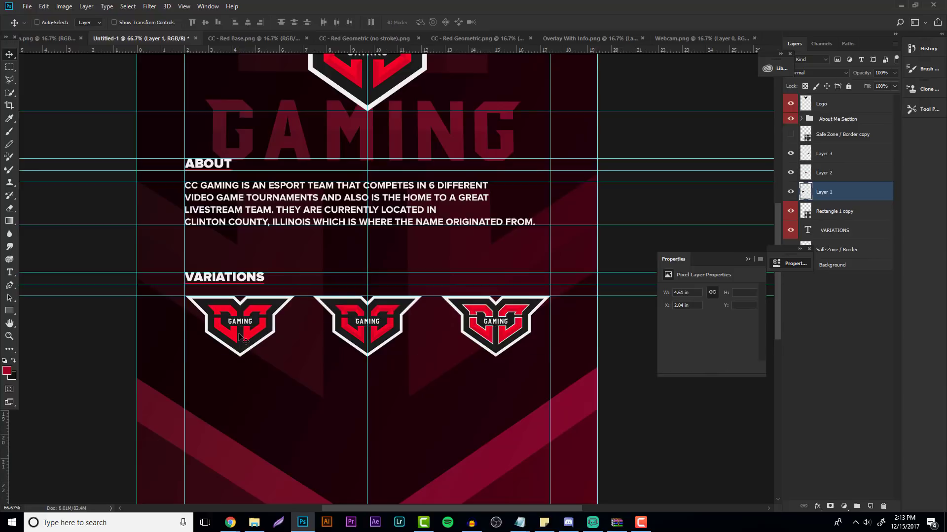
# - Check the logo row with the guides hidden, then show the guides and the Safe Zone / Border shape
pyautogui.hotkey('ctrl', 'h')
pyautogui.scroll(-2, 63, 343)
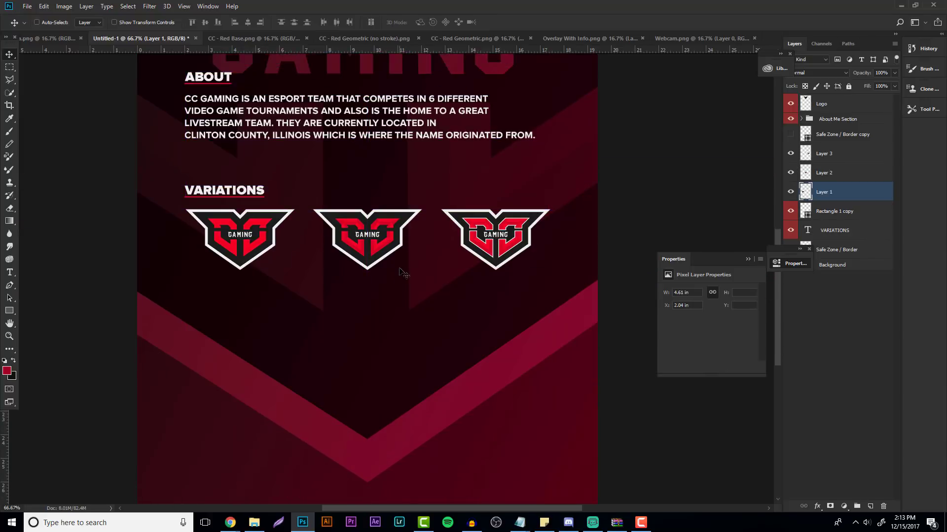
pyautogui.click(9, 338)
pyautogui.click(362, 254)
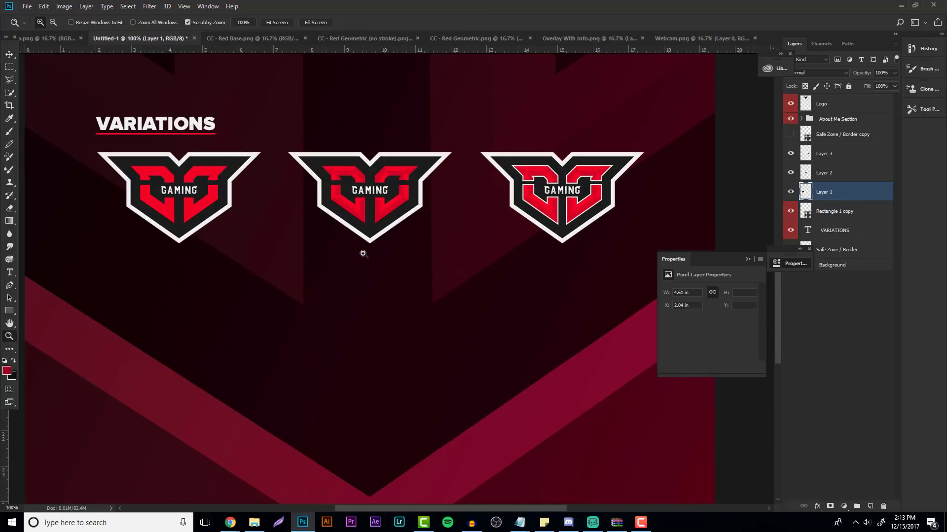
pyautogui.hotkey('ctrl', 'h')
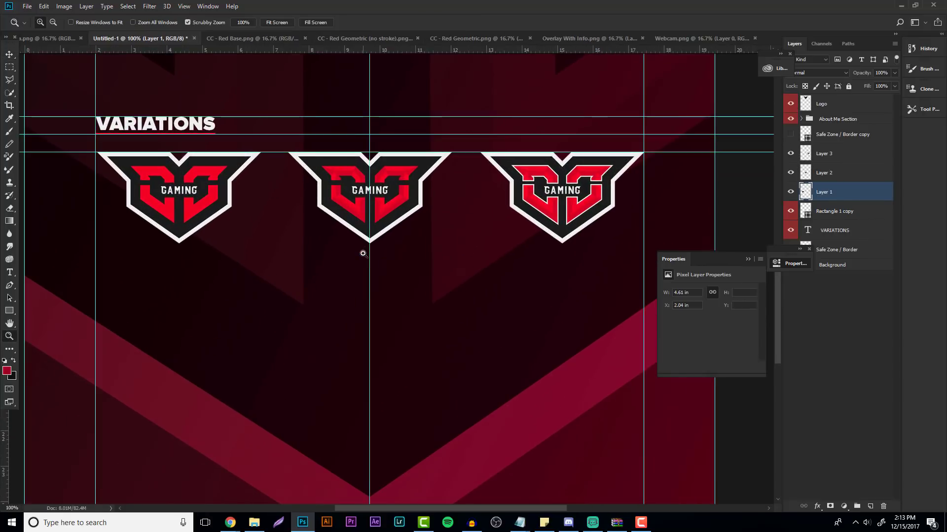
pyautogui.click(752, 260)
pyautogui.click(787, 250)
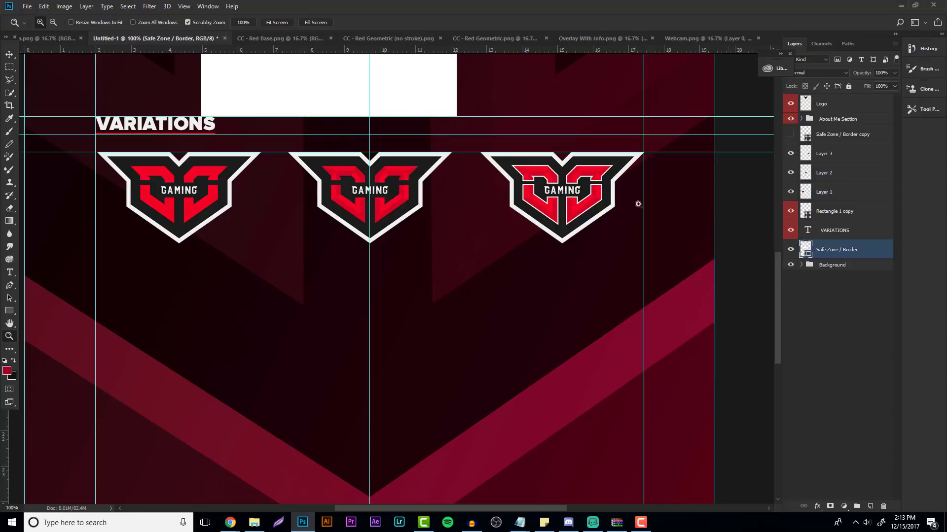
pyautogui.press('c')
pyautogui.moveTo(420, 81)
pyautogui.mouseDown()
pyautogui.moveTo(425, 147)
pyautogui.moveTo(491, 152)
pyautogui.mouseUp()
pyautogui.click(11, 53)
pyautogui.click(553, 192)
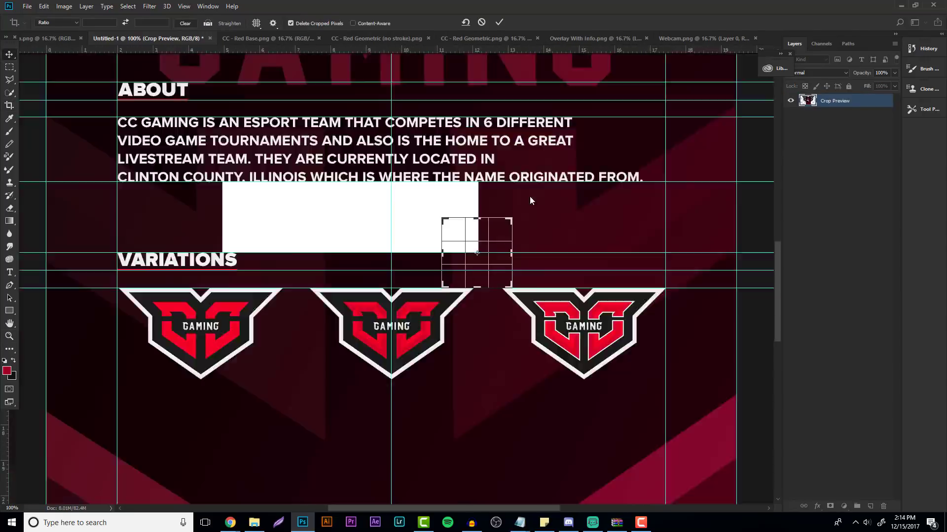
# - Add guides at the logos' bottom edge and one Safe Zone / Border shape height below it, using the shape as spacer, and hide the shape
pyautogui.moveTo(423, 94); pyautogui.dragTo(412, 271)
pyautogui.moveTo(346, 51); pyautogui.dragTo(367, 243)
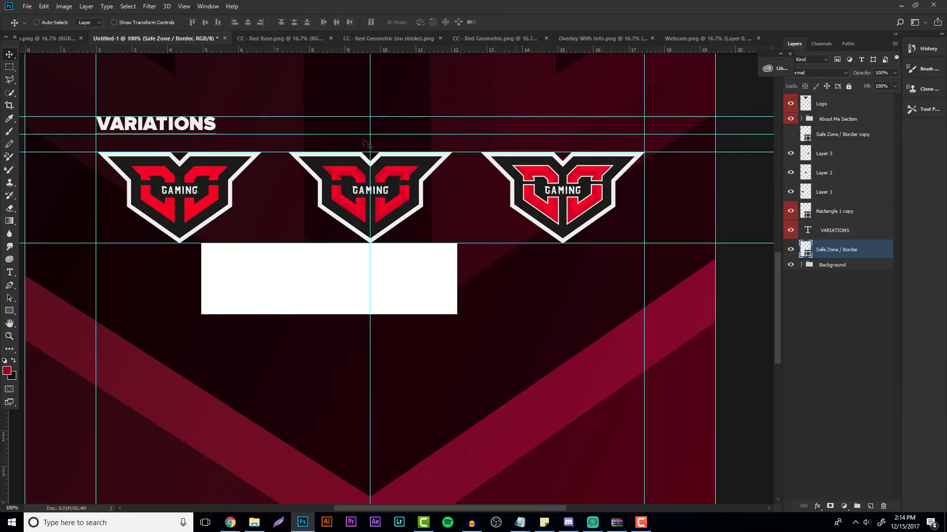
pyautogui.moveTo(336, 48); pyautogui.dragTo(371, 314)
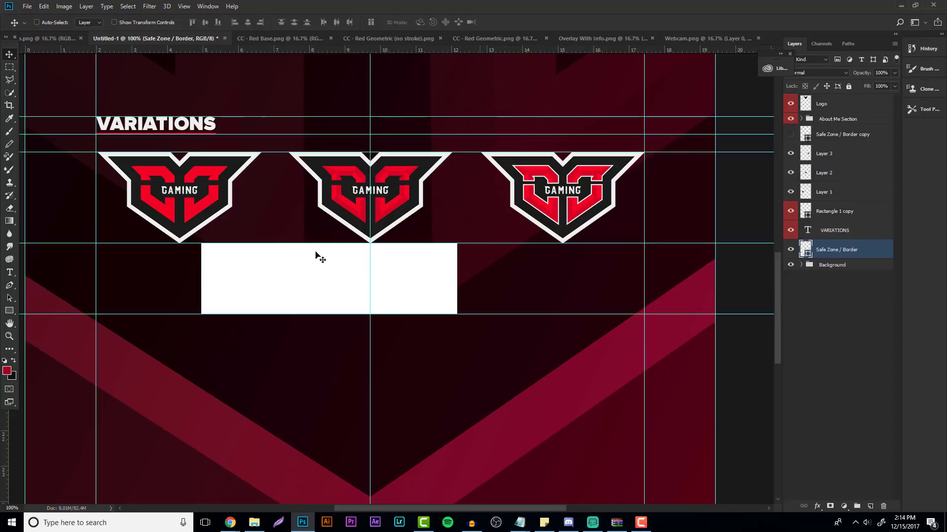
pyautogui.scroll(-1, 592, 281)
pyautogui.scroll(-1, 594, 281)
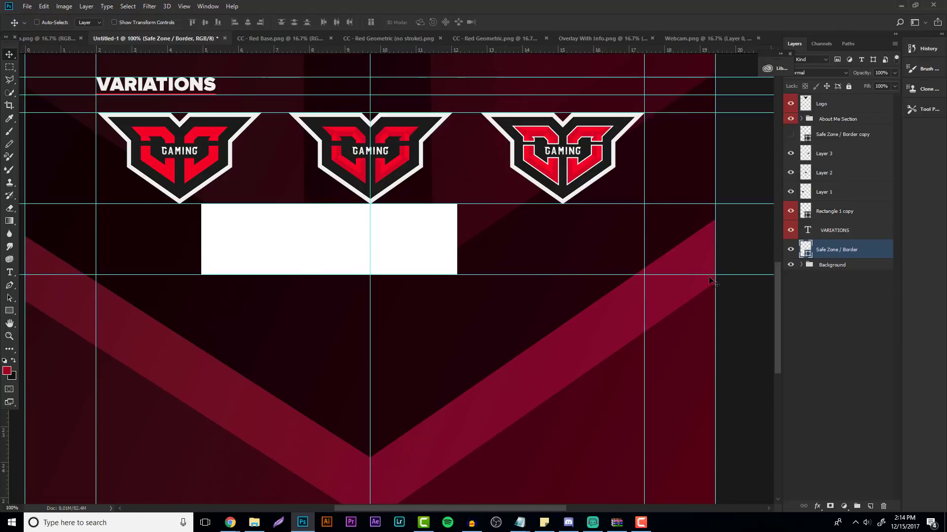
pyautogui.click(789, 250)
# - Duplicate the VARIATIONS heading with its underline and move the copies down the left margin guide to just below the lowest guide
pyautogui.scroll(-2, 387, 253)
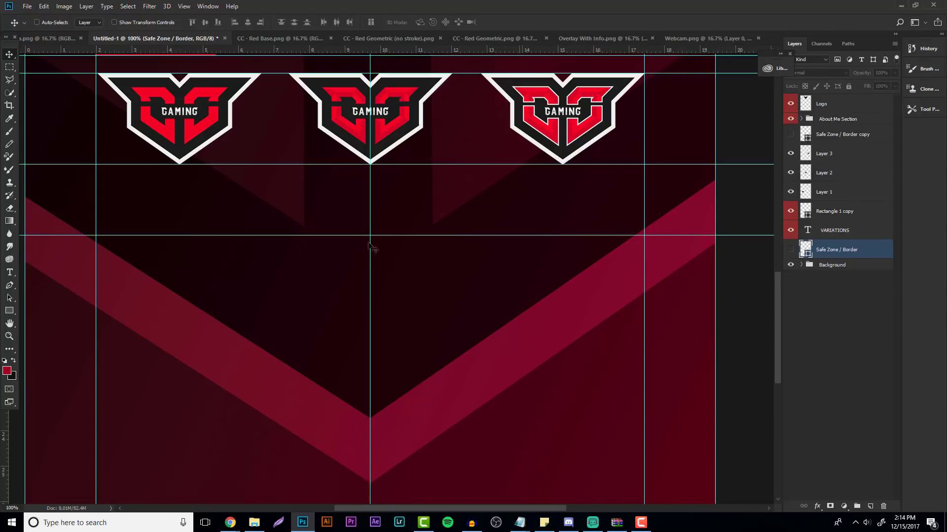
pyautogui.scroll(1, 592, 227)
pyautogui.click(838, 230)
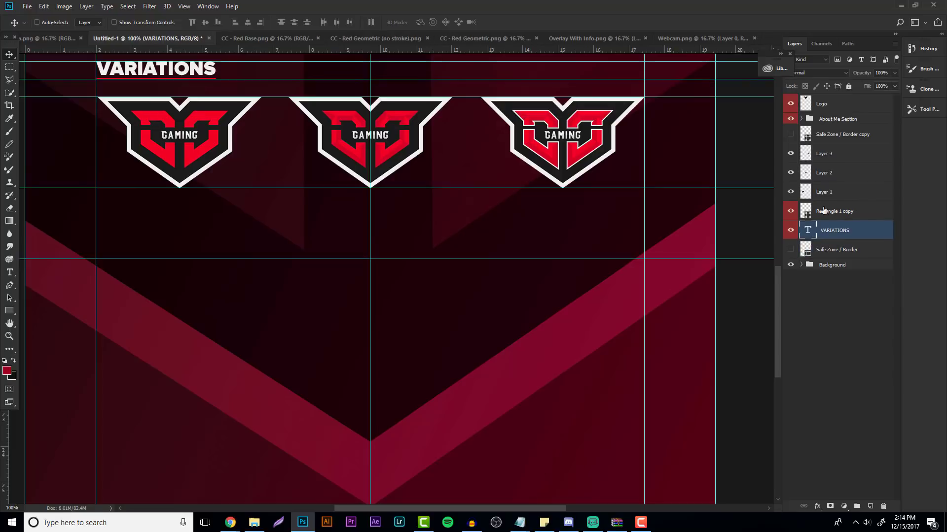
pyautogui.keyDown('ctrl'); pyautogui.click(831, 212); pyautogui.keyUp('ctrl')
pyautogui.hotkey('ctrl', 'j')
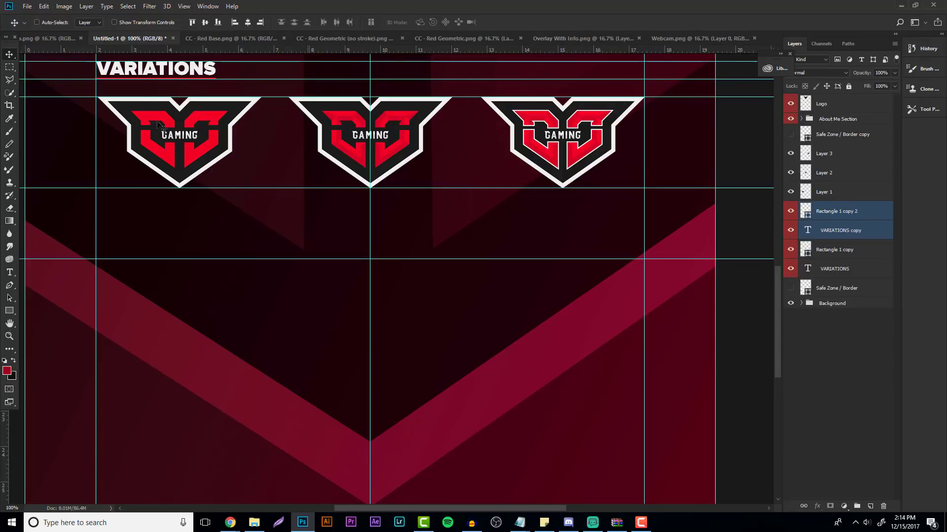
pyautogui.moveTo(159, 123); pyautogui.dragTo(167, 286)
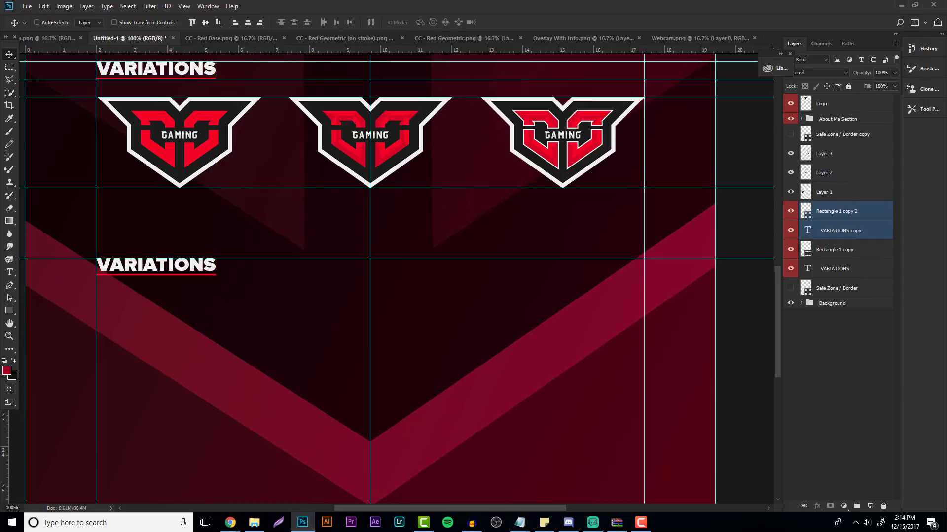
# - Change the copied heading's text to "LIVESTREAM GRAPHIC" and align its start with the left margin guide
pyautogui.click(8, 337)
pyautogui.click(76, 236)
pyautogui.click(77, 236)
pyautogui.click(135, 273)
pyautogui.press('v')
pyautogui.moveTo(194, 326); pyautogui.dragTo(658, 325)
pyautogui.write('t')
pyautogui.write('LIVE')
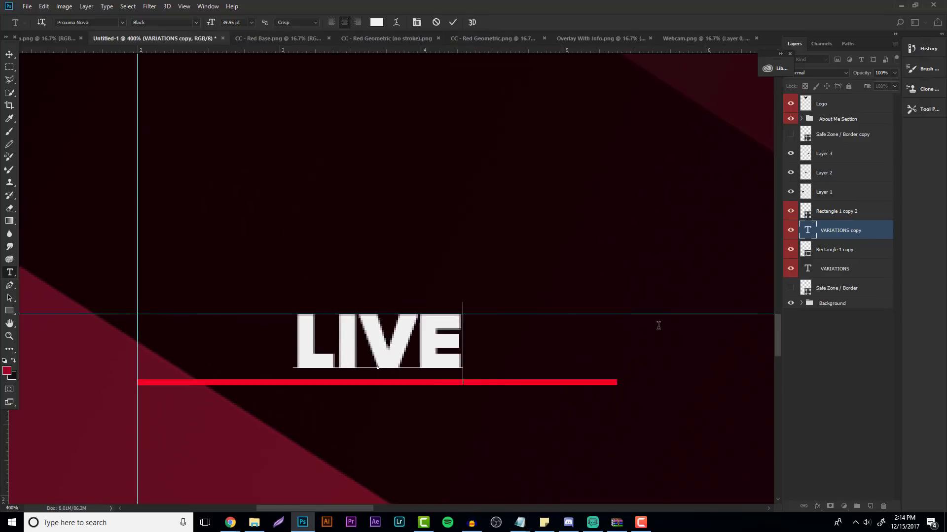
pyautogui.write('STREAM GRAPHIC')
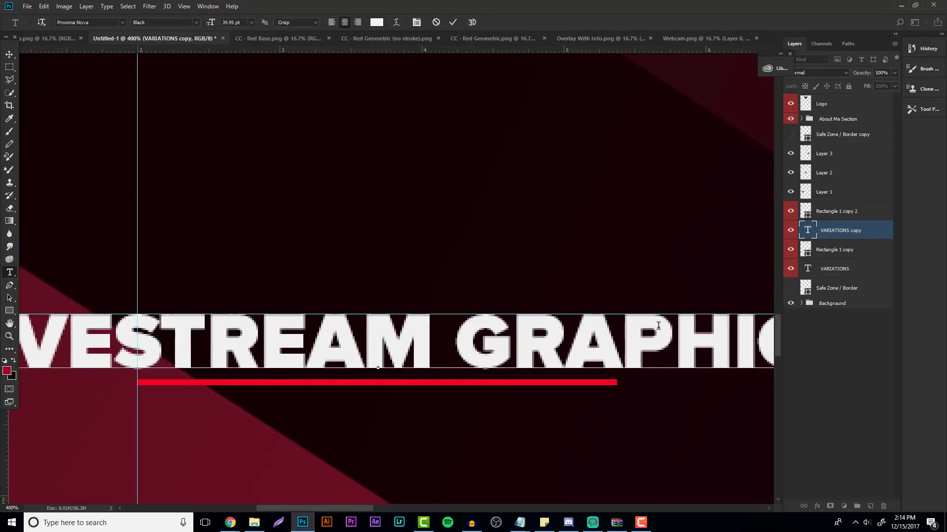
pyautogui.hotkey('ctrl', 'Return')
pyautogui.press('v')
pyautogui.moveTo(89, 242); pyautogui.dragTo(273, 246)
# - Extend the underline beneath LIVESTREAM GRAPHIC so it ends flush with the heading's last letter
pyautogui.click(833, 252)
pyautogui.hotkey('ctrl', 't')
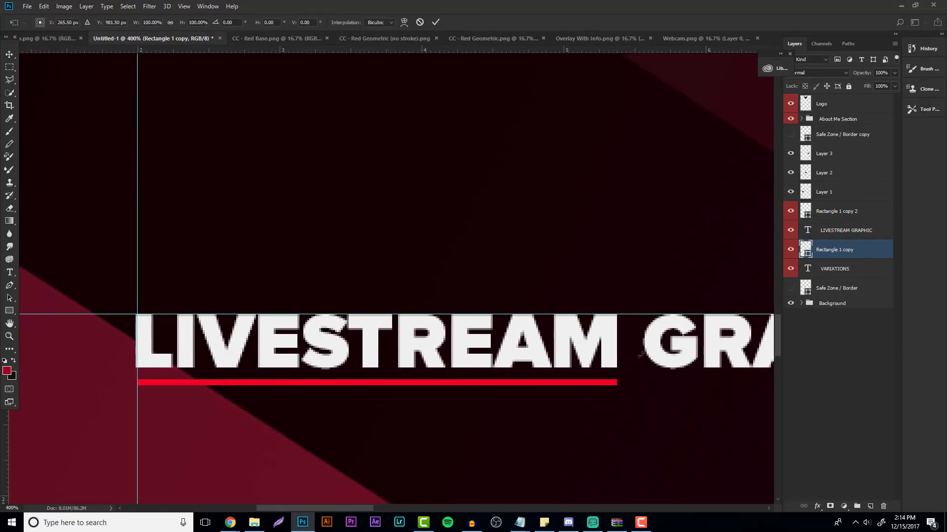
pyautogui.click(833, 212)
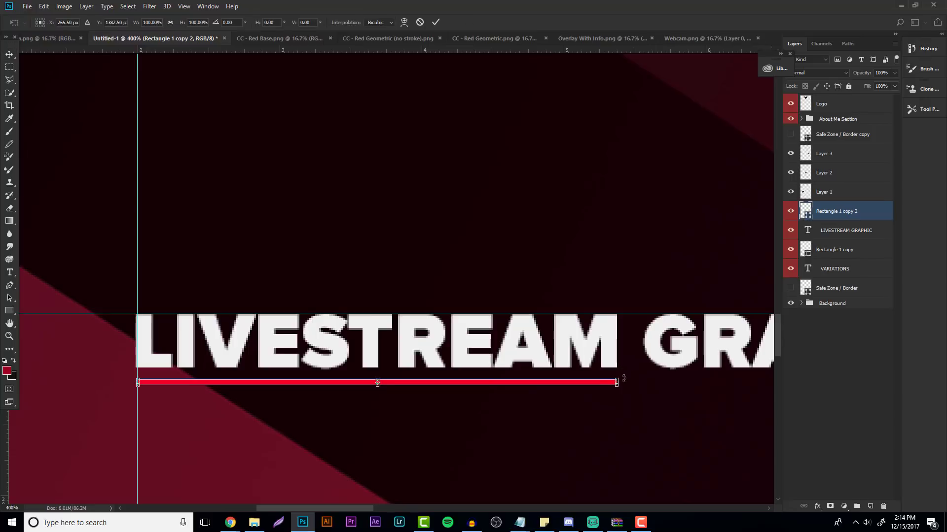
pyautogui.moveTo(619, 382)
pyautogui.mouseDown()
pyautogui.moveTo(813, 380)
pyautogui.moveTo(631, 379)
pyautogui.mouseUp()
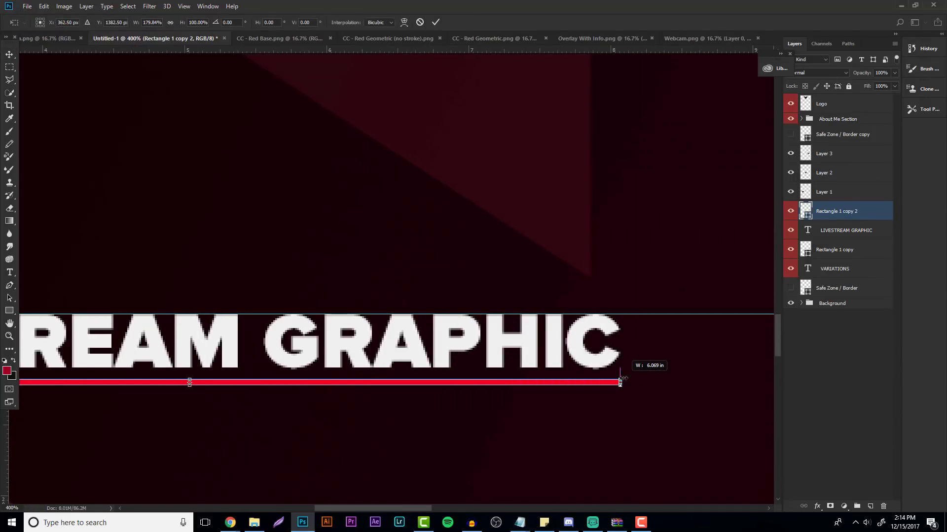
# - Move the LIVESTREAM GRAPHIC heading and its underline below the VARIATIONS heading and underline in the layer order
pyautogui.click(8, 338)
pyautogui.click(463, 194)
pyautogui.hotkey('ctrl', '0')
pyautogui.click(372, 264)
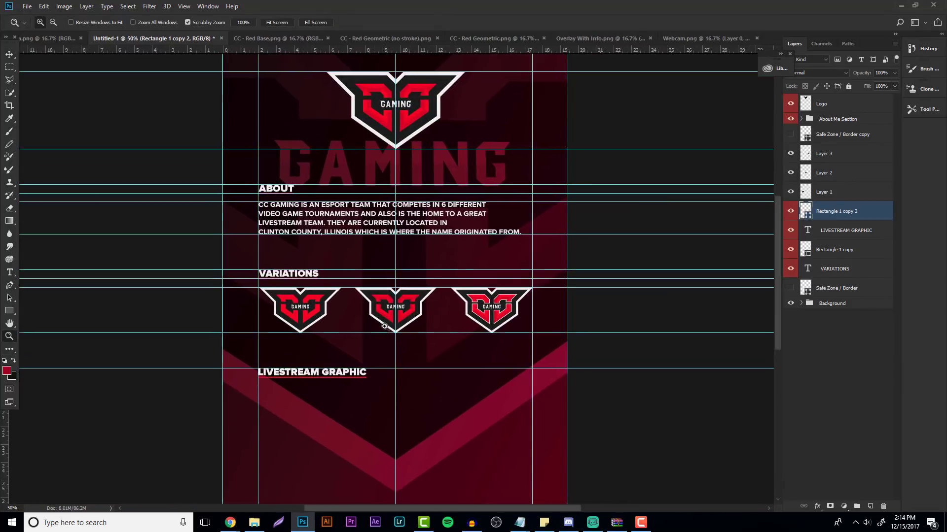
pyautogui.scroll(-3, 384, 327)
pyautogui.click(455, 321)
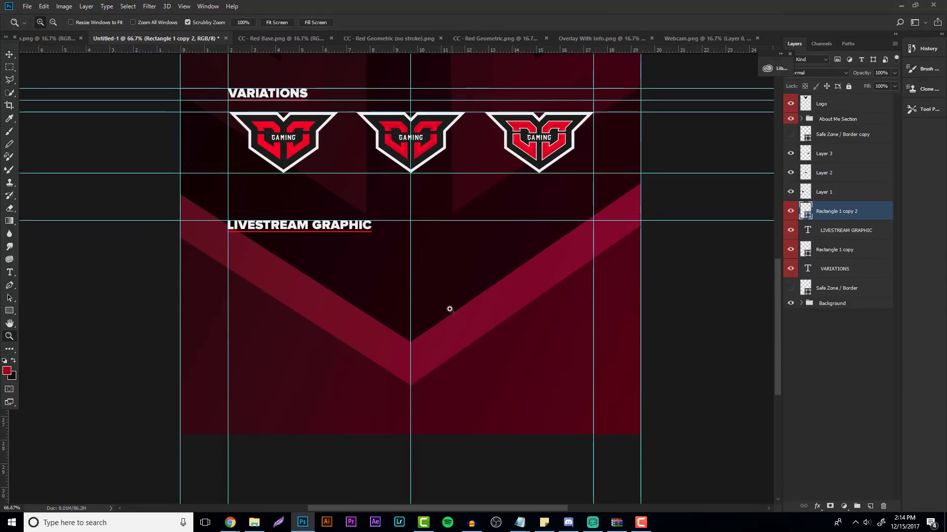
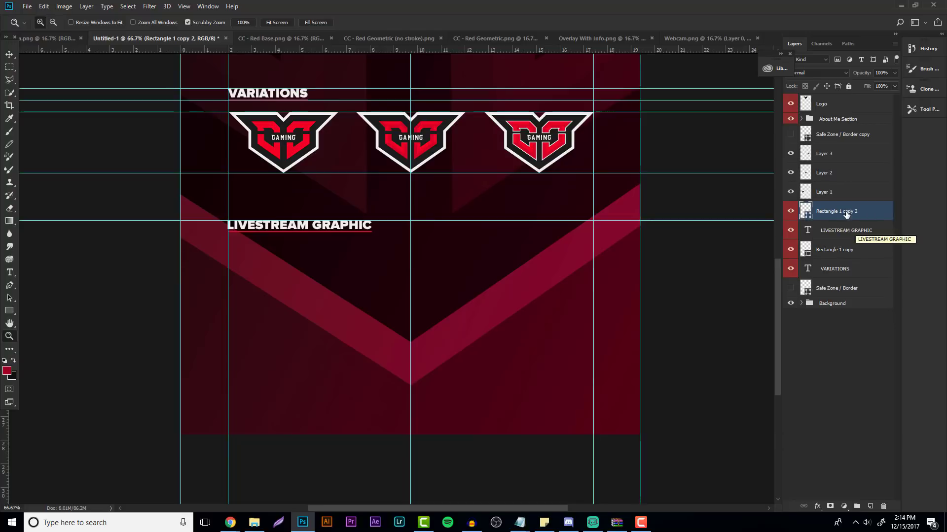
pyautogui.keyDown('shift'); pyautogui.click(848, 230); pyautogui.keyUp('shift')
pyautogui.moveTo(848, 230); pyautogui.dragTo(847, 283)
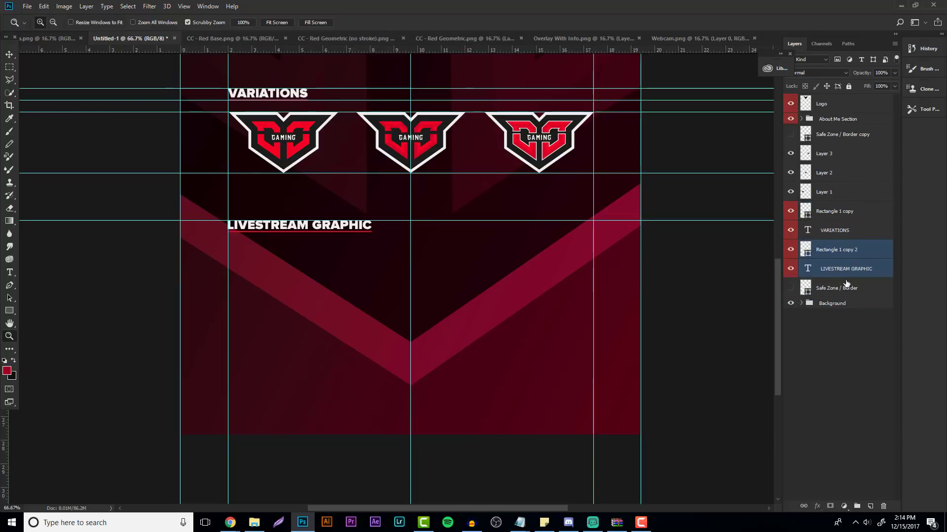
# - Group the VARIATIONS heading, its underline, the three logo layers and the Safe Zone / Border copy as "Variations"
pyautogui.click(847, 236)
pyautogui.keyDown('shift'); pyautogui.click(829, 138); pyautogui.keyUp('shift')
pyautogui.hotkey('ctrl', 'g')
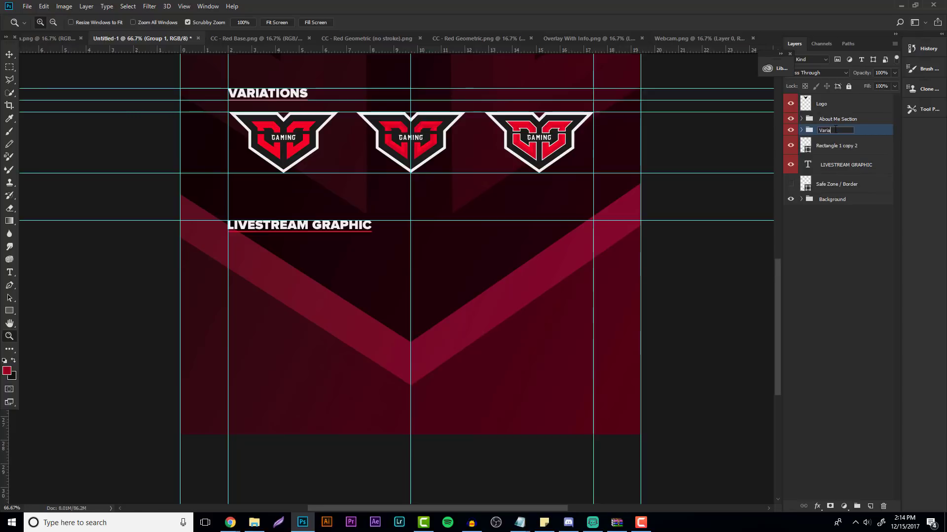
pyautogui.press('Return')
# - Add guides at the LIVESTREAM GRAPHIC underline and 36 px below it, using an 86 x 36 px rectangle as spacer, and hide the rectangle
pyautogui.click(378, 225)
pyautogui.click(307, 247)
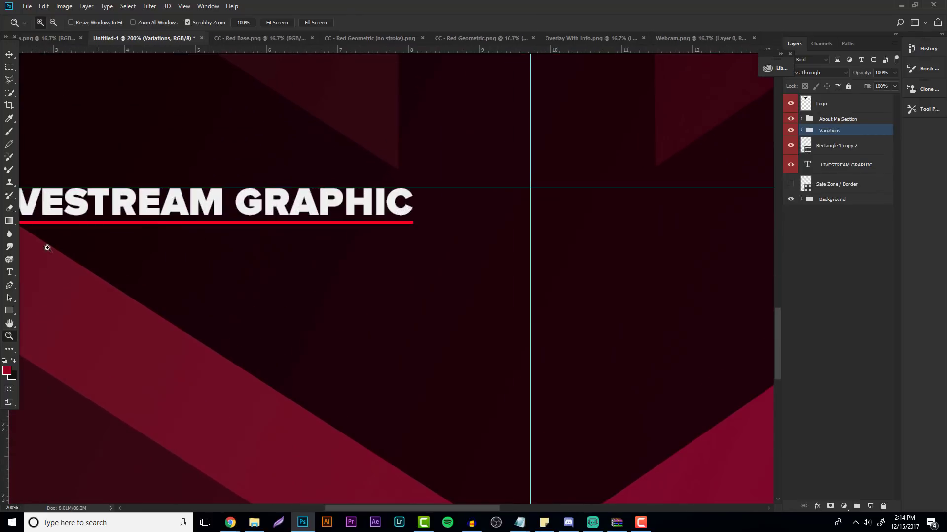
pyautogui.click(10, 311)
pyautogui.moveTo(218, 189); pyautogui.dragTo(303, 223)
pyautogui.moveTo(276, 49)
pyautogui.mouseDown()
pyautogui.moveTo(283, 245)
pyautogui.moveTo(293, 202)
pyautogui.moveTo(293, 258)
pyautogui.mouseUp()
pyautogui.press('v')
pyautogui.click(790, 134)
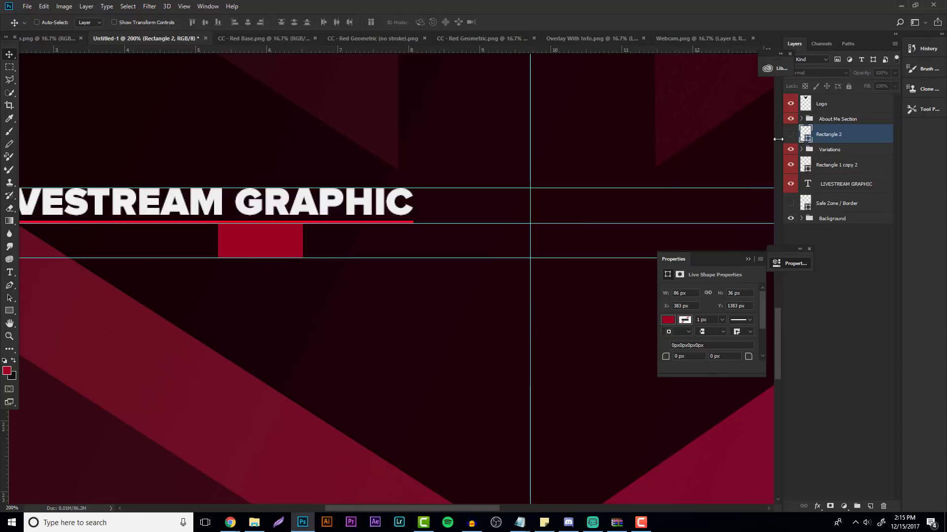
# - Open the TwitchPost image from the CC Gaming folder inside Clients on Hard Drive (D:)
pyautogui.click(13, 339)
pyautogui.moveTo(414, 271); pyautogui.dragTo(370, 279)
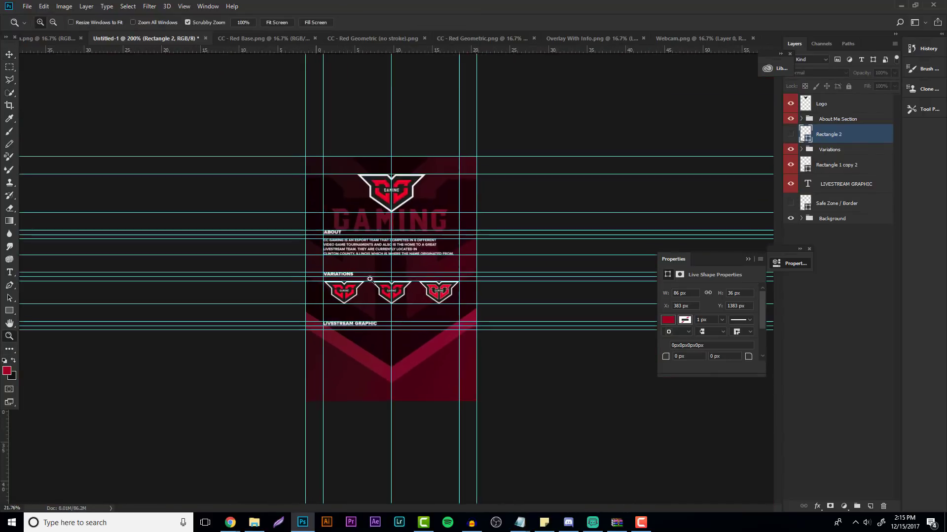
pyautogui.click(380, 372)
pyautogui.click(380, 372)
pyautogui.click(28, 7)
pyautogui.click(40, 31)
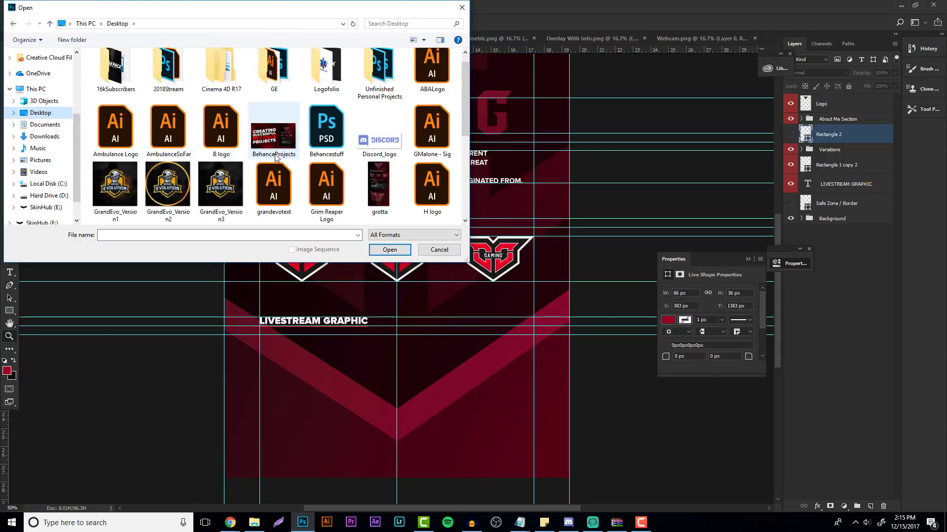
pyautogui.scroll(-8, 295, 148)
pyautogui.scroll(10, 197, 183)
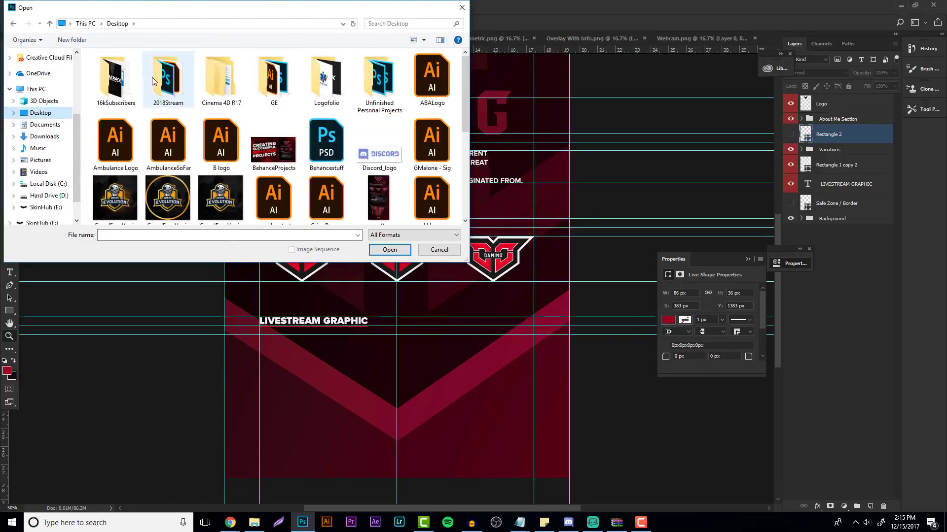
pyautogui.click(60, 194)
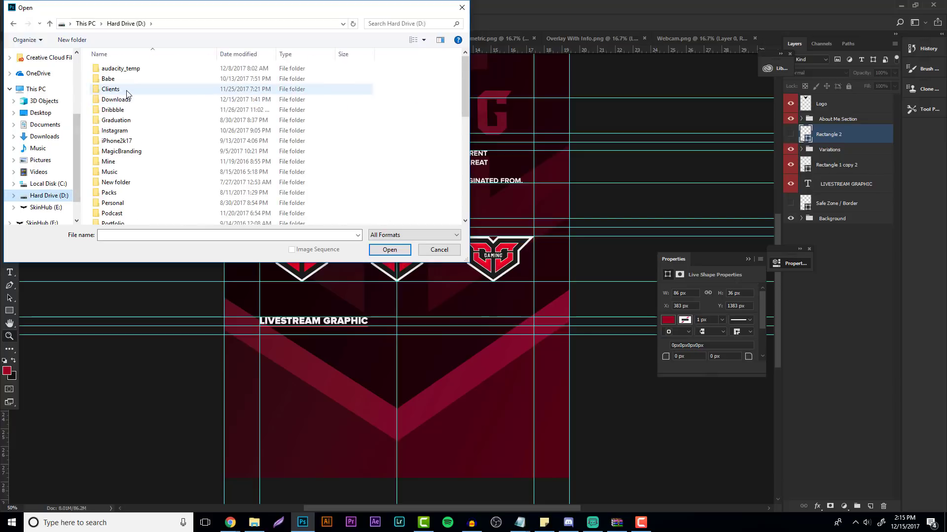
pyautogui.doubleClick(105, 88)
pyautogui.scroll(-5, 132, 115)
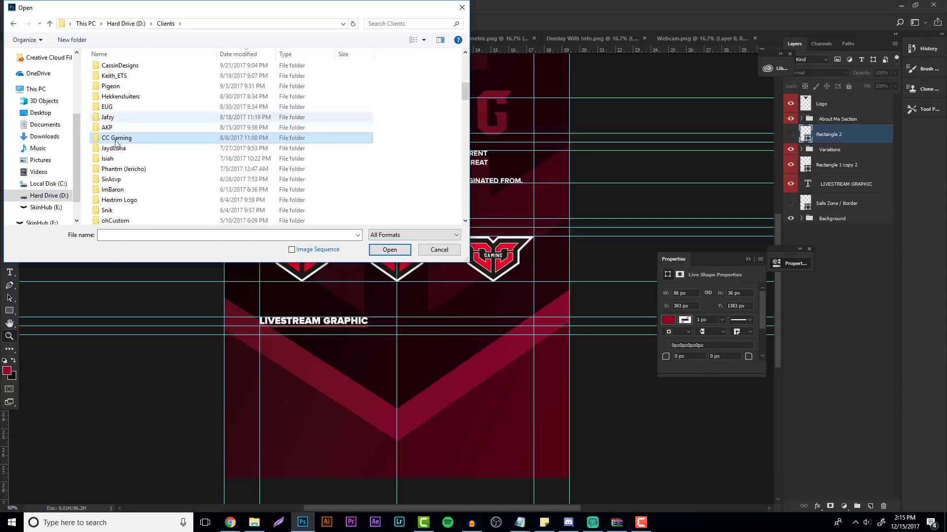
pyautogui.doubleClick(126, 127)
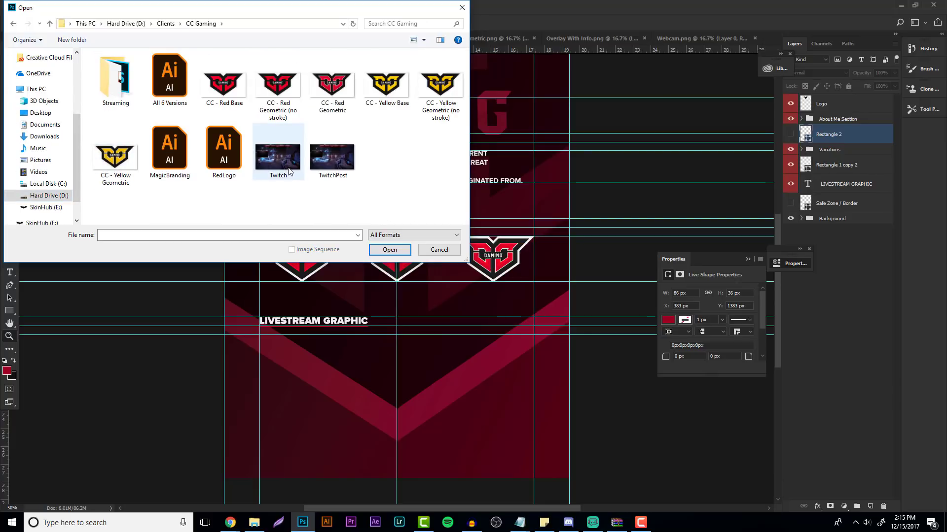
pyautogui.doubleClick(277, 160)
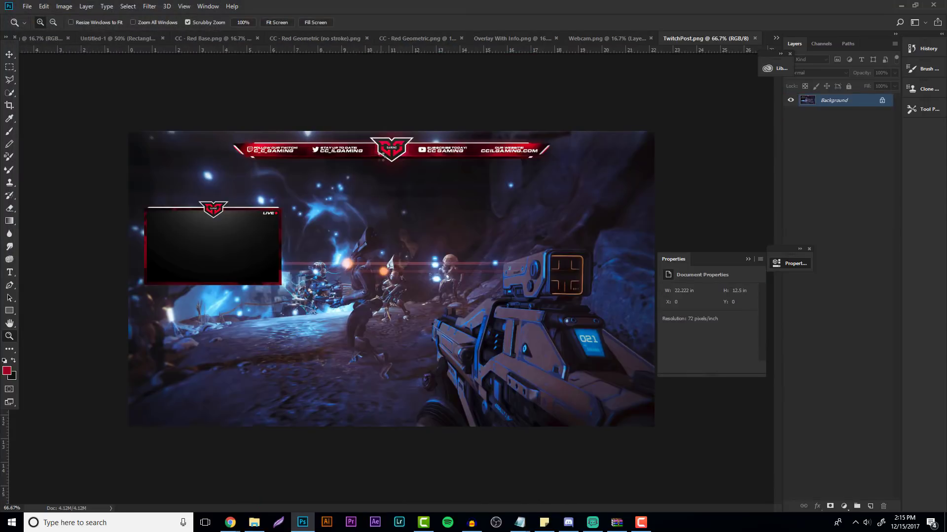
# - Copy the TwitchPost image into the Untitled-1 presentation as a new layer
pyautogui.press('v')
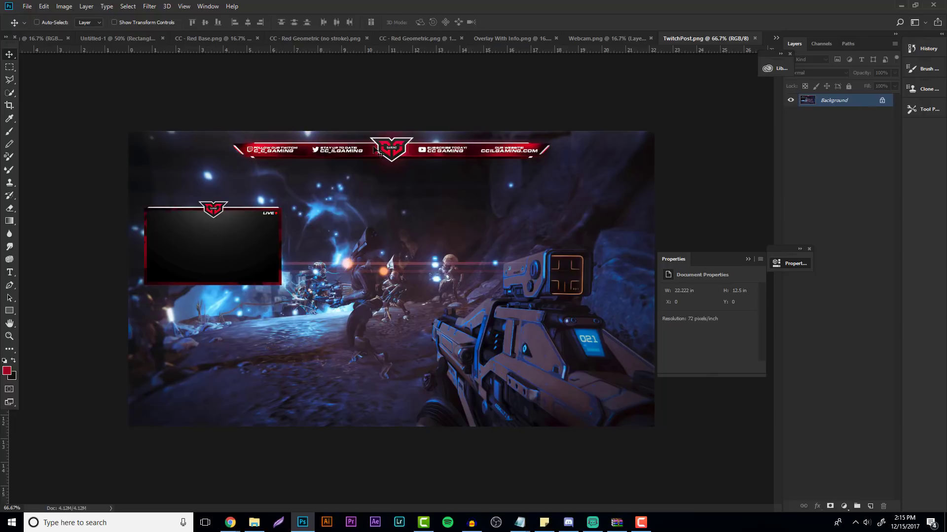
pyautogui.click(151, 39)
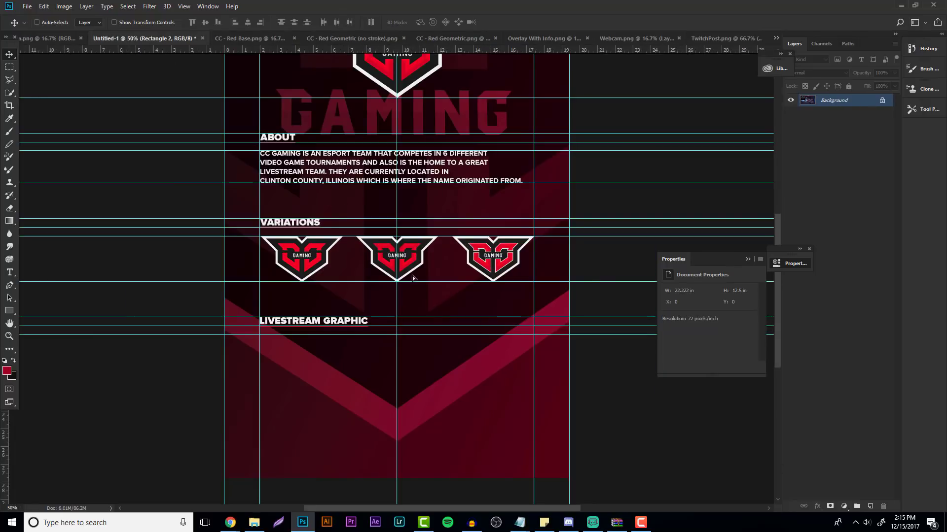
pyautogui.hotkey('ctrl', 'v')
# - Scale the pasted livestream image to about 69.6% to fit between the margin guides and place its top edge on the lowest guide
pyautogui.hotkey('ctrl', 't')
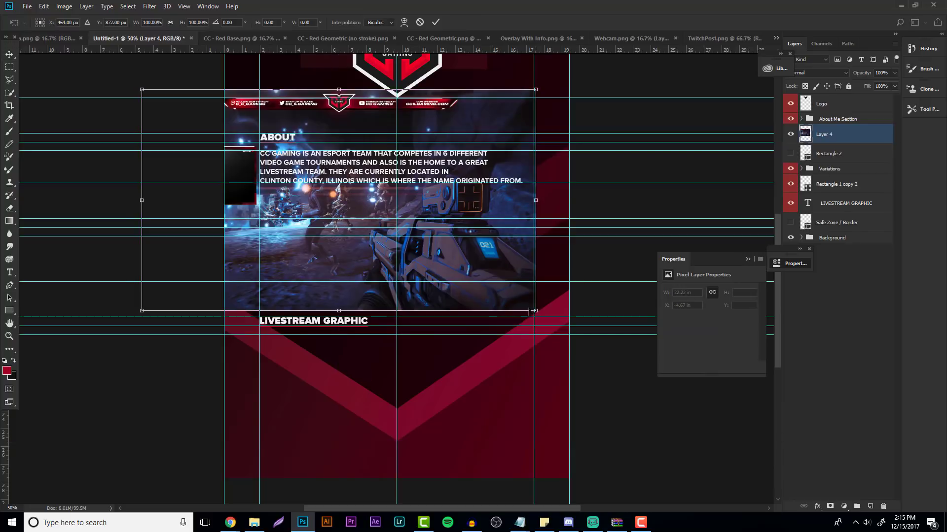
pyautogui.moveTo(538, 311); pyautogui.dragTo(364, 213)
pyautogui.moveTo(296, 197); pyautogui.dragTo(415, 199)
pyautogui.moveTo(479, 214); pyautogui.dragTo(526, 262)
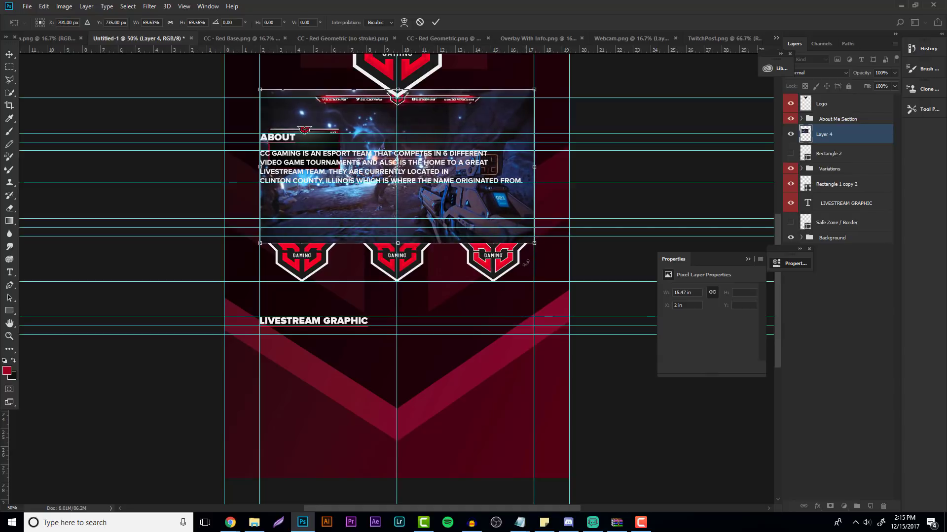
pyautogui.moveTo(468, 162); pyautogui.dragTo(469, 407)
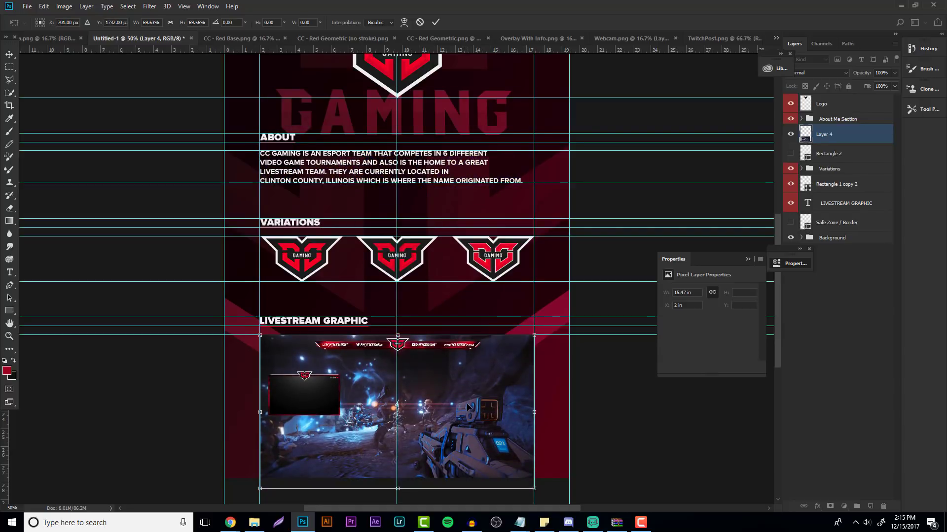
pyautogui.press('Return')
# - Extend the canvas downward well past the livestream image's bottom edge and close the Properties panel
pyautogui.scroll(-5, 357, 335)
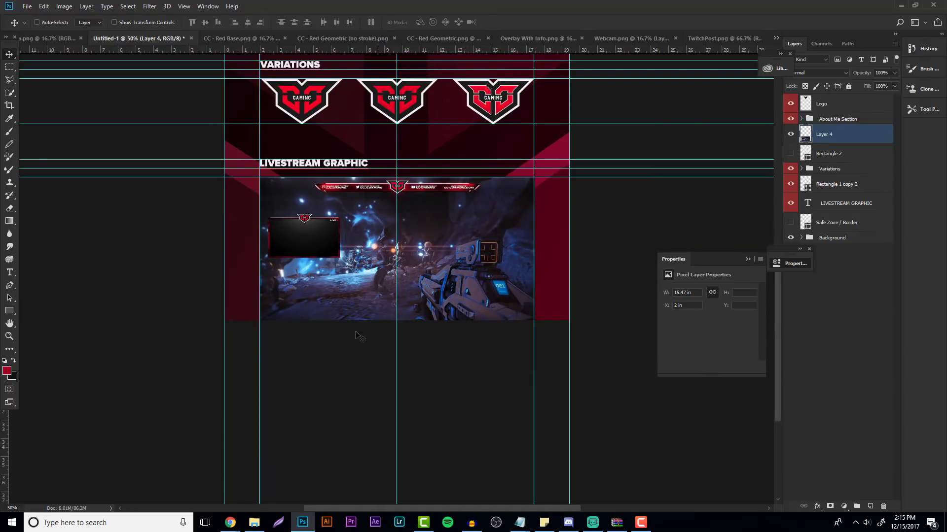
pyautogui.scroll(-5, 360, 337)
pyautogui.click(10, 105)
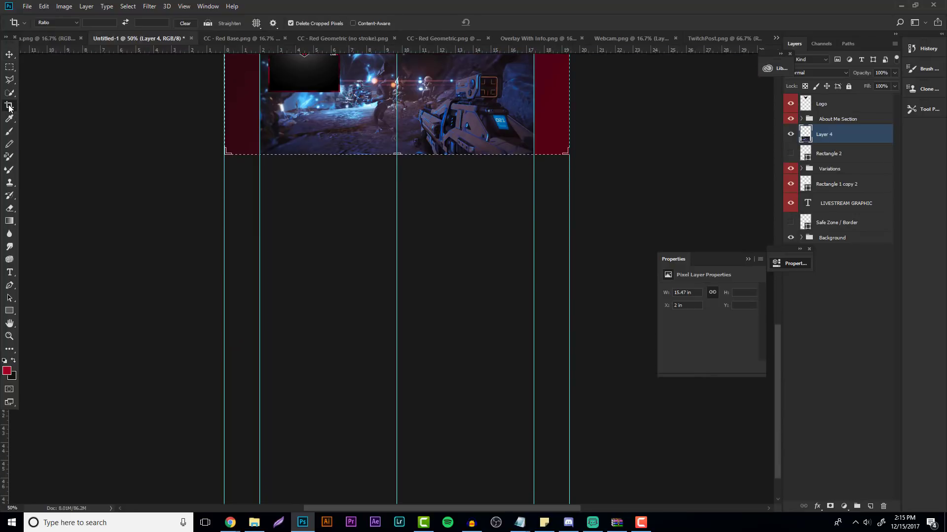
pyautogui.moveTo(397, 155); pyautogui.dragTo(397, 247)
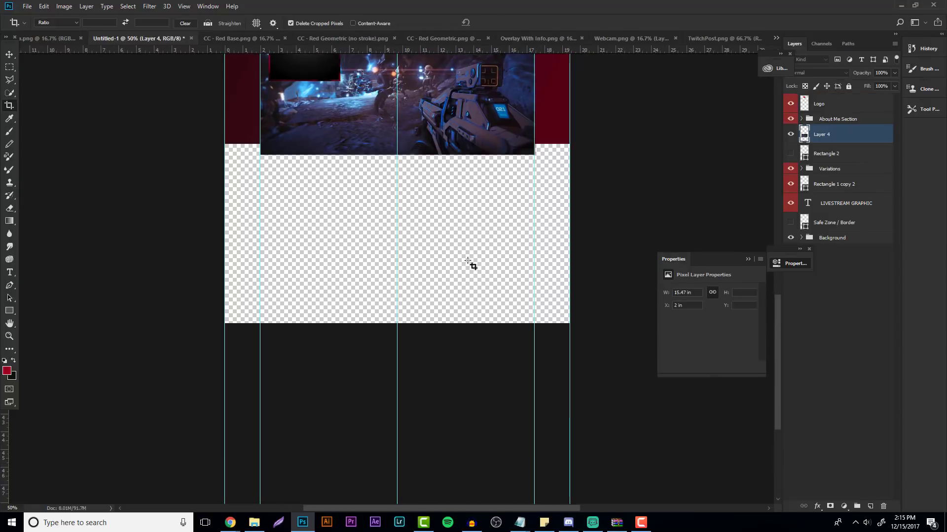
pyautogui.click(748, 260)
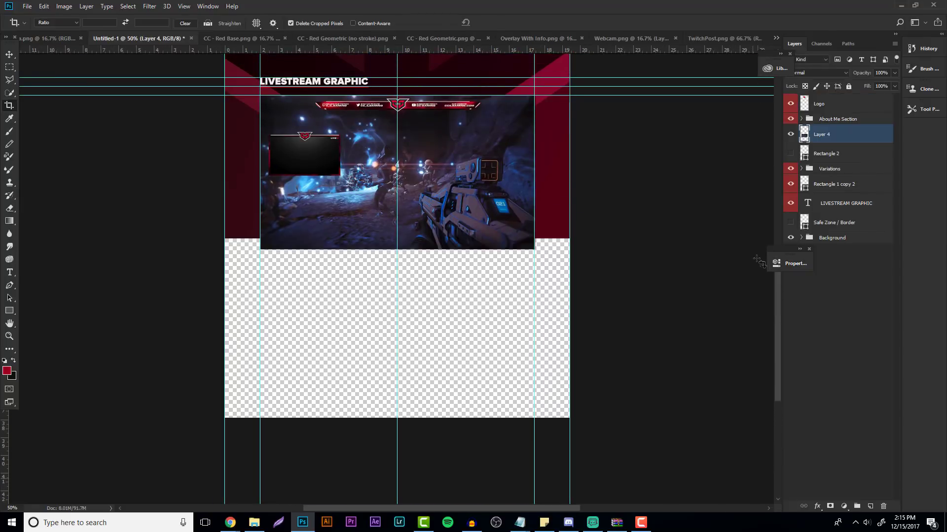
pyautogui.click(809, 249)
# - Stretch the Gradient Background layer in the Background group down to the bottom edge of the extended canvas
pyautogui.click(803, 238)
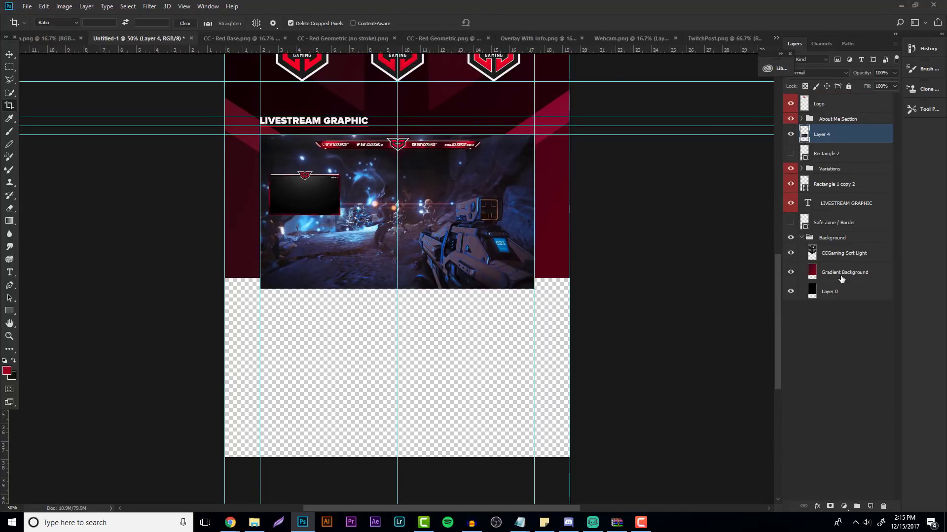
pyautogui.click(844, 272)
pyautogui.hotkey('ctrl', 't')
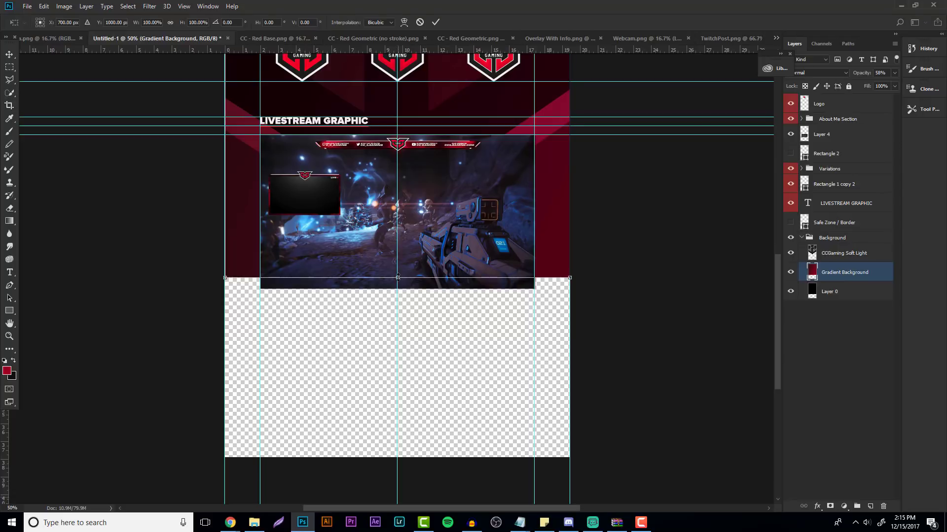
pyautogui.moveTo(397, 277); pyautogui.dragTo(404, 442)
pyautogui.press('c')
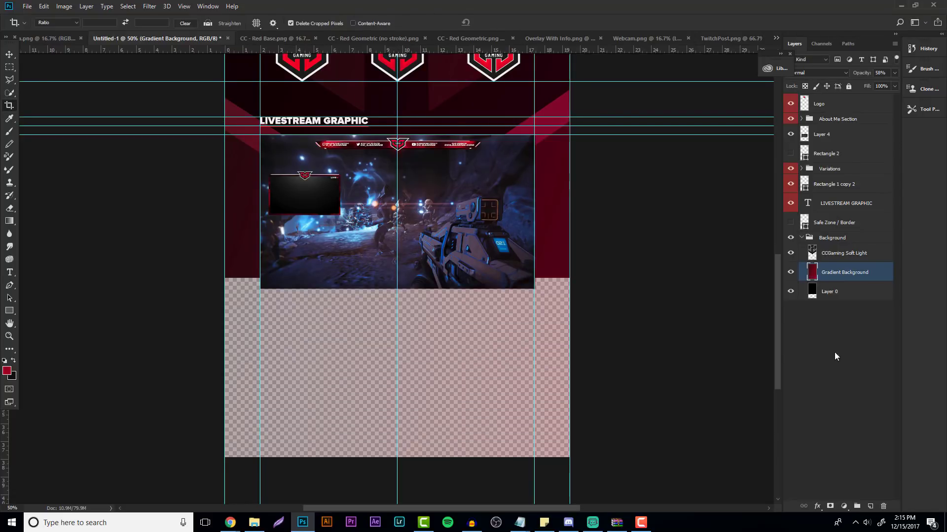
# - Stretch the black Layer 0 down to the canvas's bottom edge, to about 136.4% height
pyautogui.click(829, 292)
pyautogui.hotkey('ctrl', 't')
pyautogui.moveTo(390, 280); pyautogui.dragTo(404, 456)
pyautogui.scroll(3, 378, 344)
pyautogui.scroll(1, 379, 343)
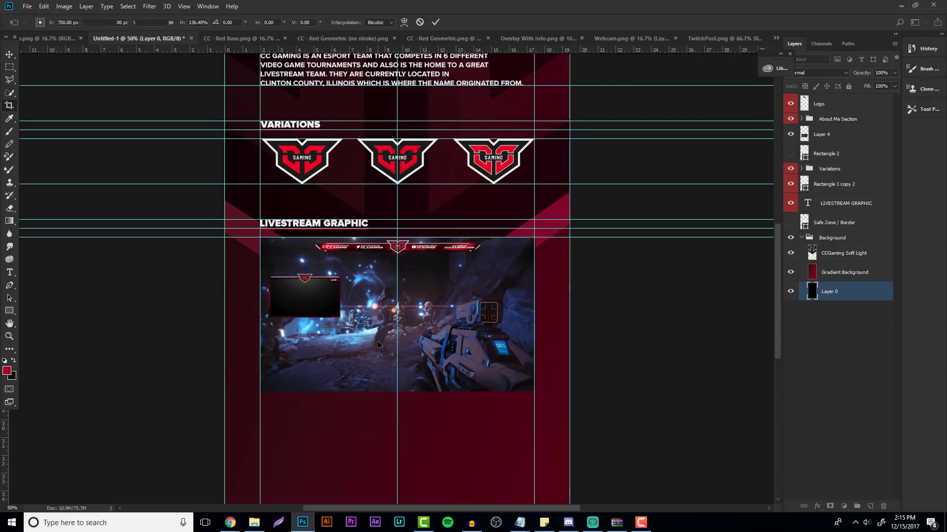
pyautogui.press('Return')
# - Set the CCGaming Soft Light layer's blend mode to Normal
pyautogui.click(853, 254)
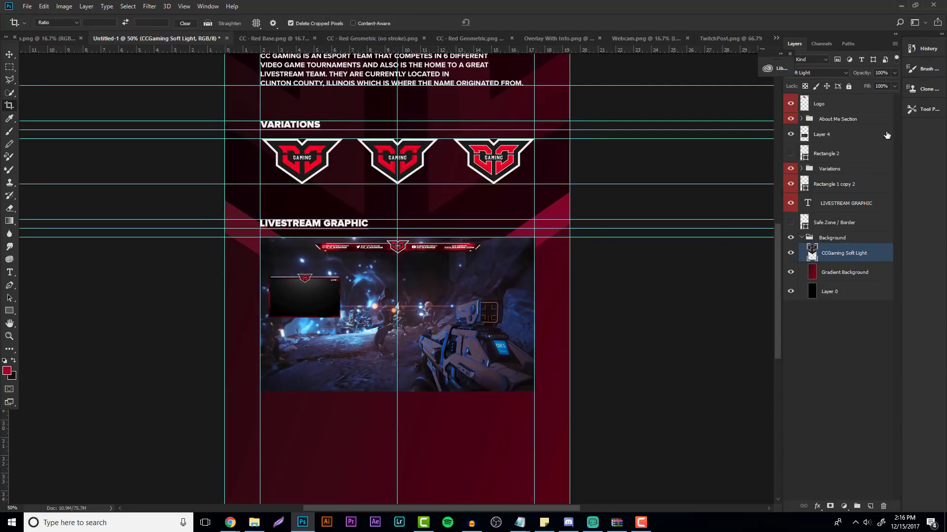
pyautogui.click(821, 73)
pyautogui.click(821, 82)
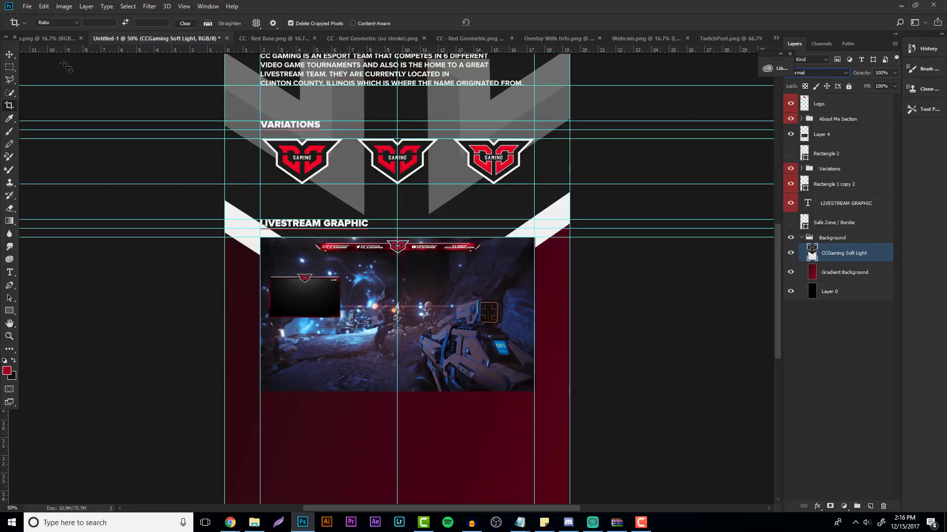
# - Select the lower canvas area on the CCGaming Soft Light layer with a V-shaped polygonal lasso selection dipping below the variation logos
pyautogui.click(10, 79)
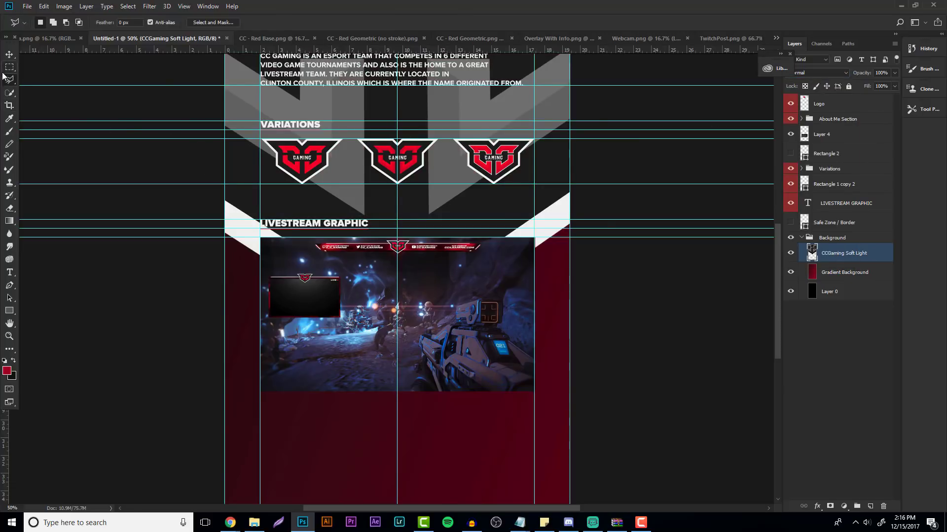
pyautogui.click(171, 130)
pyautogui.click(644, 121)
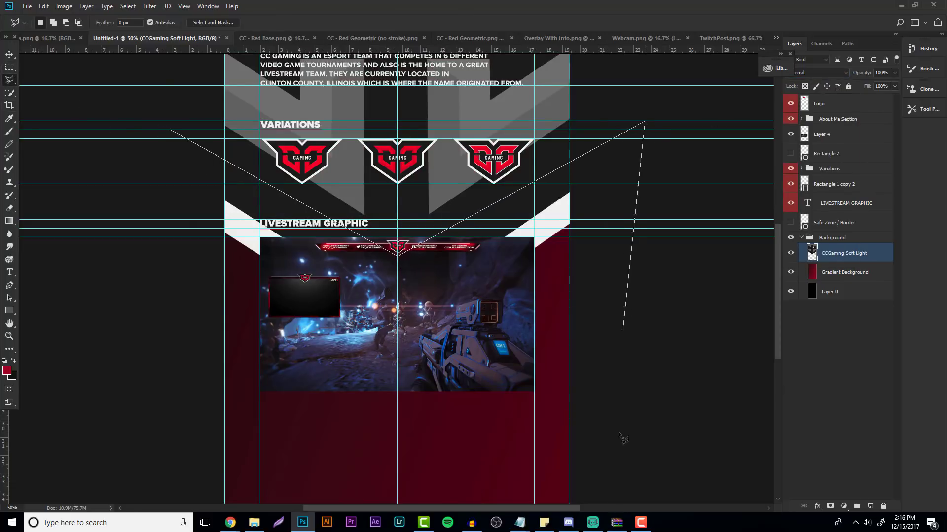
pyautogui.click(600, 461)
pyautogui.click(97, 476)
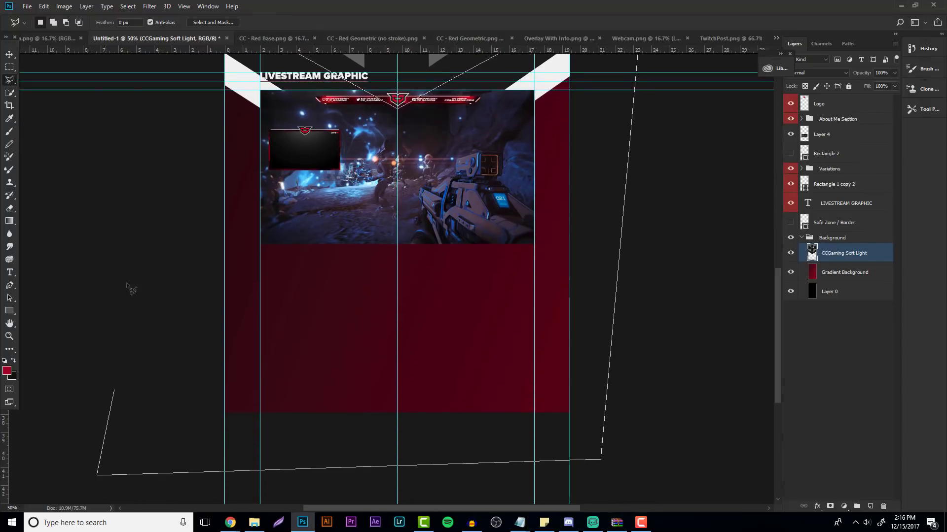
pyautogui.click(146, 117)
pyautogui.doubleClick(177, 119)
# - Fill the selection with the dark grey colour #151515 at Normal mode and 100% opacity, and deselect it
pyautogui.rightClick(269, 133)
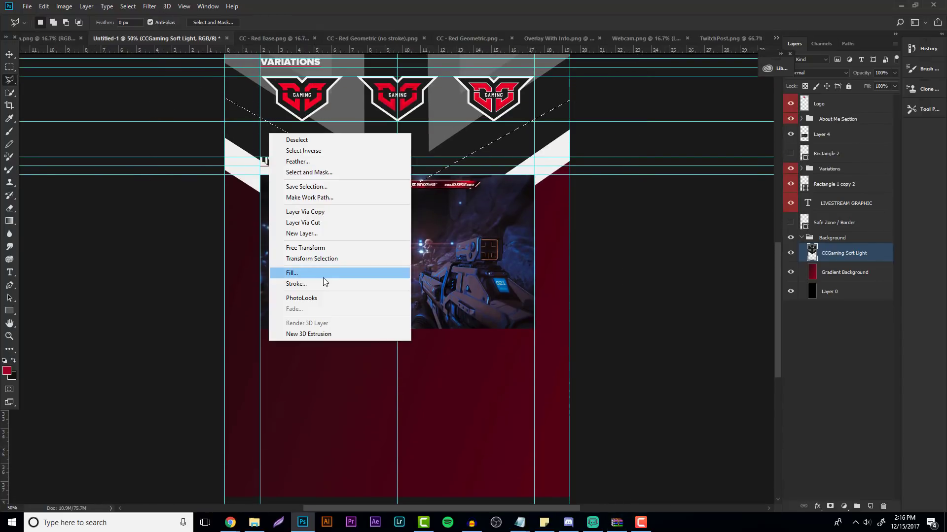
pyautogui.click(322, 272)
pyautogui.click(461, 149)
pyautogui.click(459, 174)
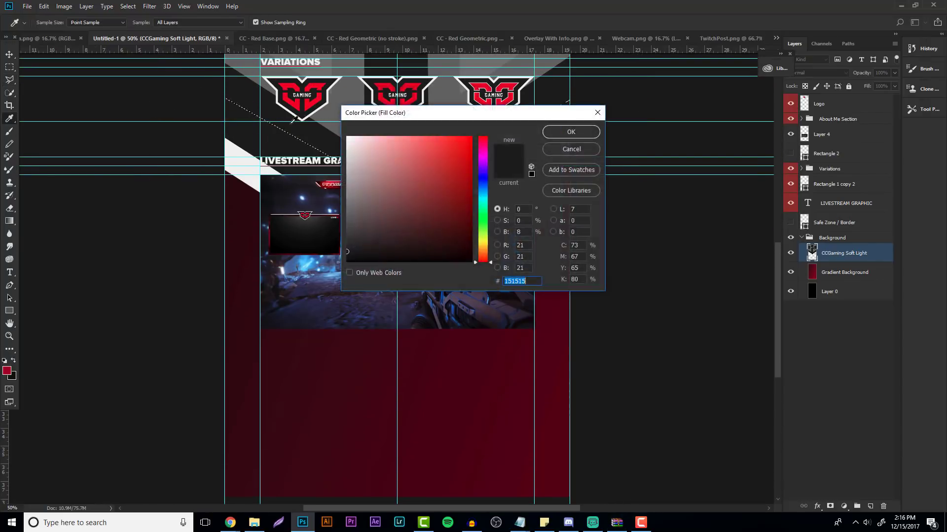
pyautogui.click(588, 136)
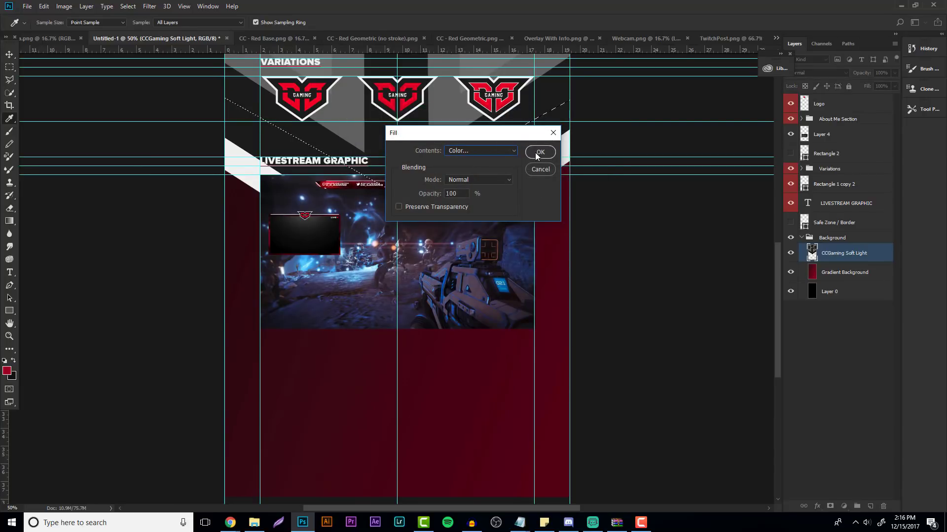
pyautogui.click(536, 154)
pyautogui.rightClick(520, 198)
pyautogui.click(616, 206)
# - Set the CCGaming Soft Light layer's blend mode back to Soft Light and hide the guides
pyautogui.click(809, 74)
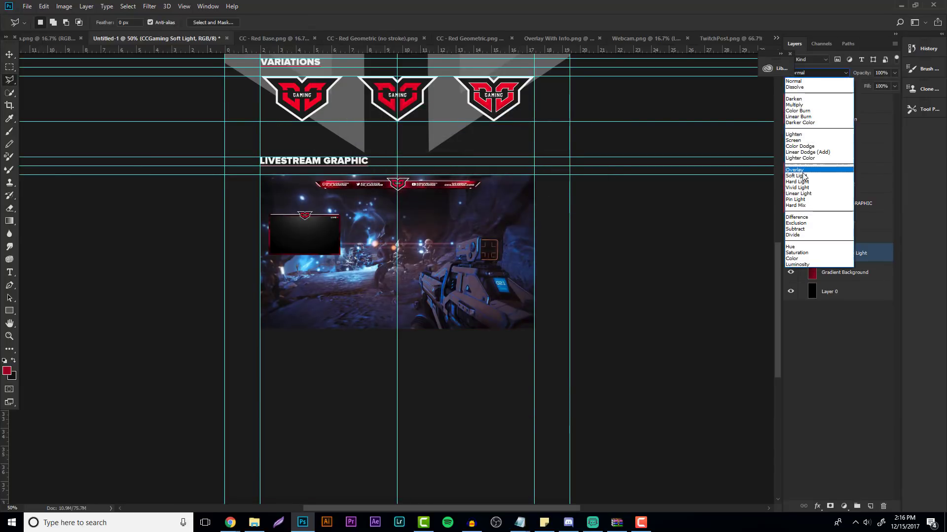
pyautogui.click(803, 176)
pyautogui.hotkey('ctrl', 'h')
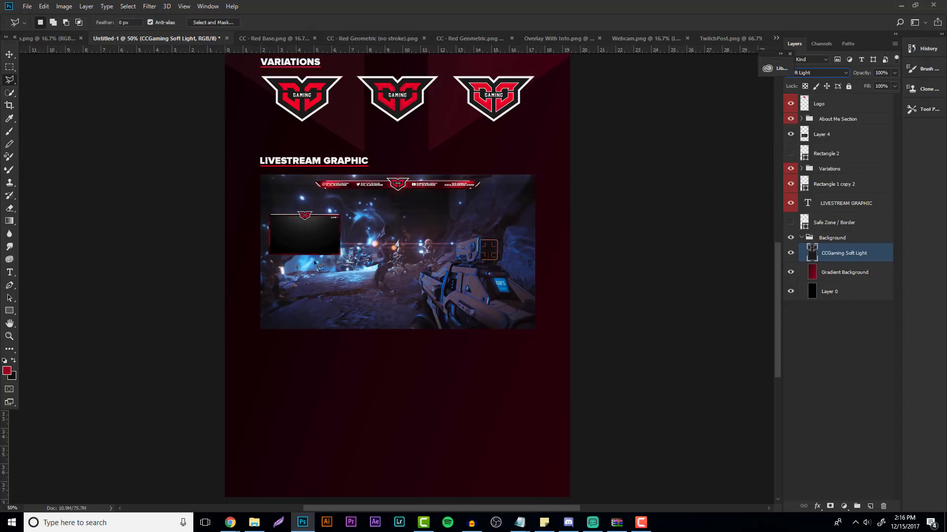
# - Show the Safe Zone / Border rectangle and move it directly against the livestream image's bottom edge
pyautogui.click(9, 337)
pyautogui.click(435, 270)
pyautogui.click(532, 257)
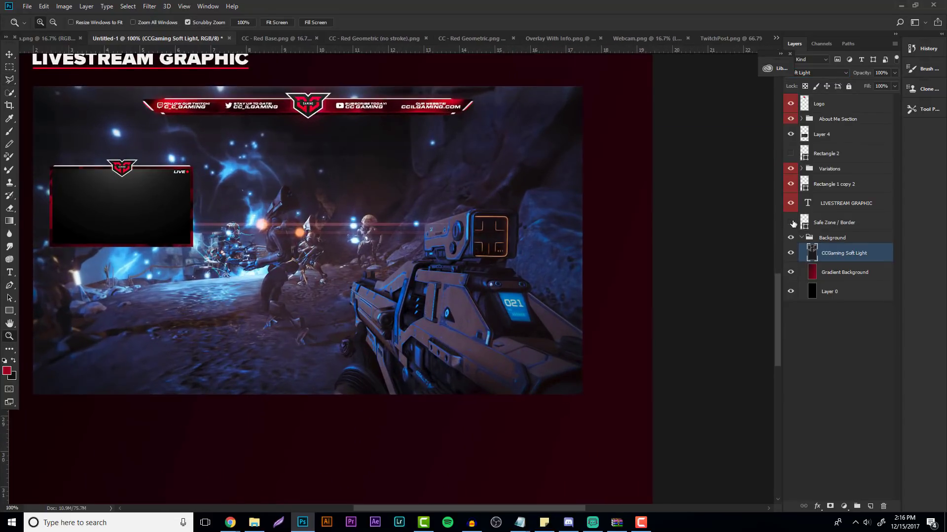
pyautogui.press('v')
pyautogui.moveTo(307, 98); pyautogui.dragTo(287, 336)
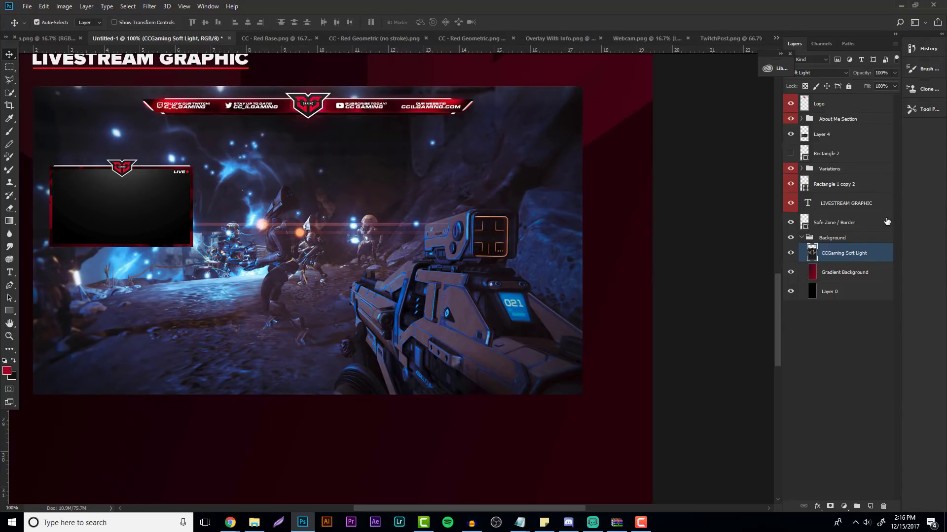
pyautogui.hotkey('ctrl', 'z')
pyautogui.click(886, 222)
pyautogui.moveTo(390, 108); pyautogui.dragTo(347, 323)
# - Place horizontal guides at the bottom edges of the livestream image and the Safe Zone rectangle, and hide the rectangle
pyautogui.hotkey('ctrl', ';')
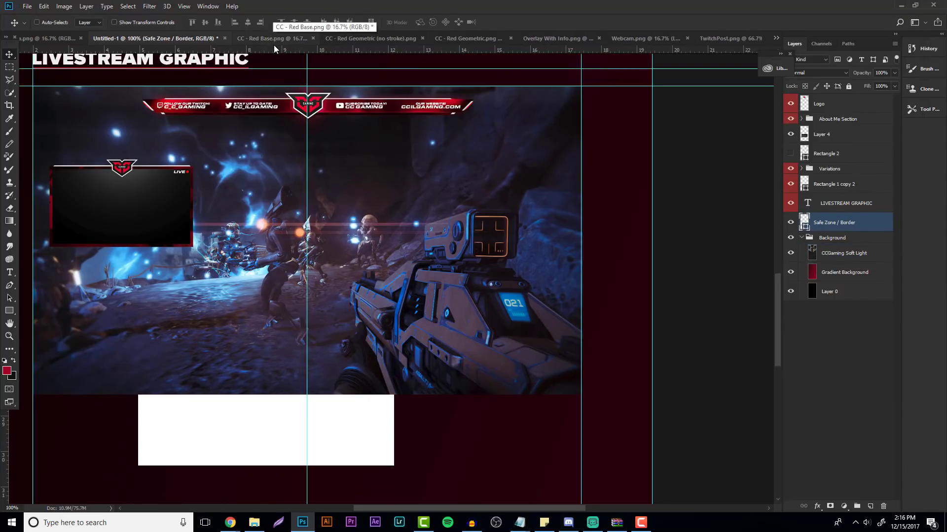
pyautogui.moveTo(276, 49); pyautogui.dragTo(306, 360)
pyautogui.moveTo(303, 395); pyautogui.dragTo(303, 395)
pyautogui.scroll(-5, 304, 394)
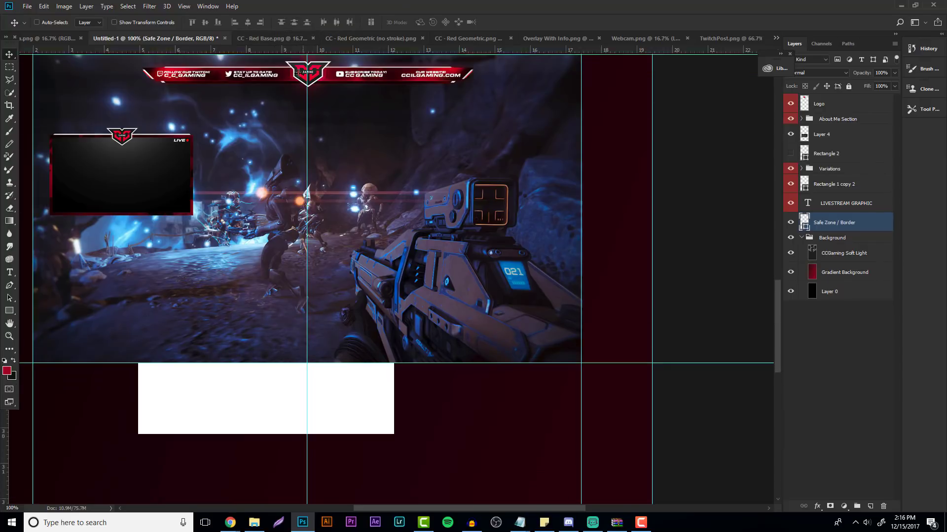
pyautogui.moveTo(292, 50); pyautogui.dragTo(349, 410)
pyautogui.scroll(-2, 429, 304)
pyautogui.hscroll(-3, 486, 506)
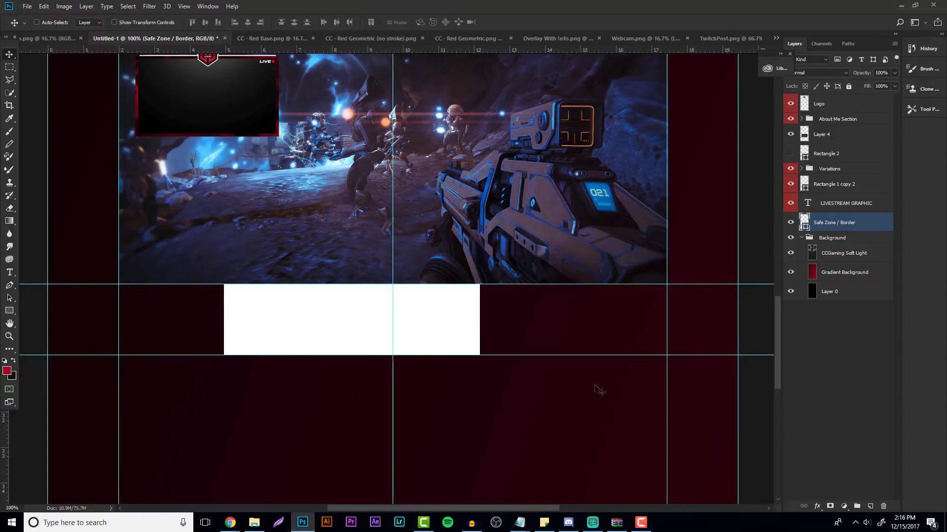
pyautogui.click(791, 223)
# - Duplicate the LIVESTREAM GRAPHIC heading with its underline and move the copy to the canvas centre just below the lowest guide
pyautogui.click(839, 204)
pyautogui.keyDown('ctrl'); pyautogui.click(850, 185); pyautogui.keyUp('ctrl')
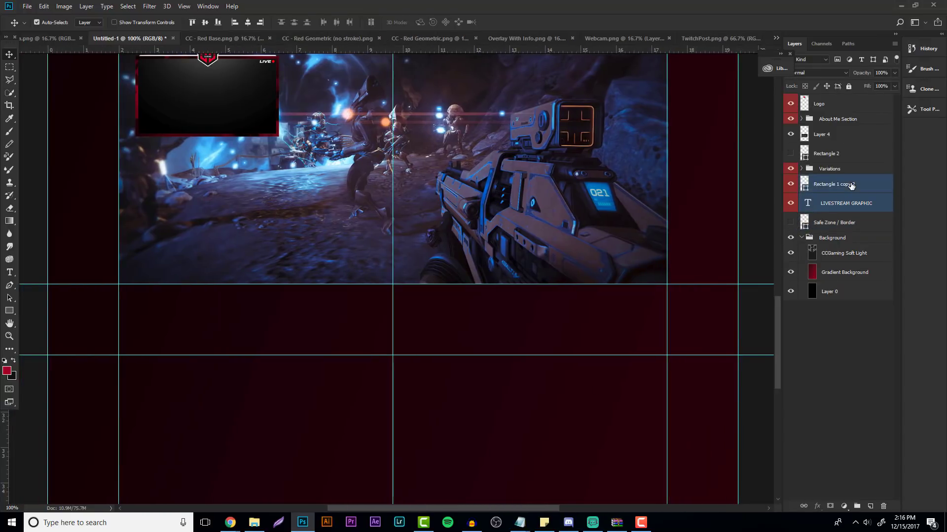
pyautogui.hotkey('ctrl', 'j')
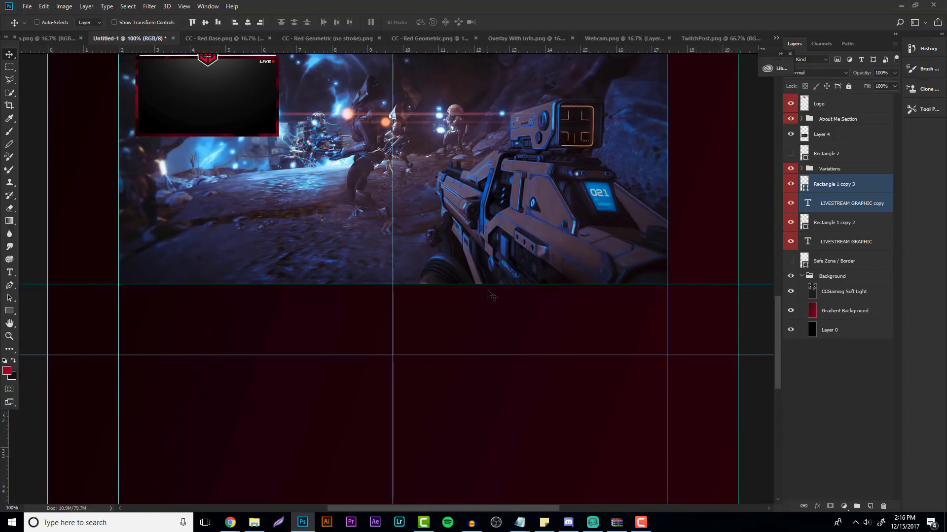
pyautogui.moveTo(172, 176); pyautogui.dragTo(345, 344)
# - Replace the copied heading's text with THANK YOU and centre it on the vertical guide
pyautogui.click(307, 369)
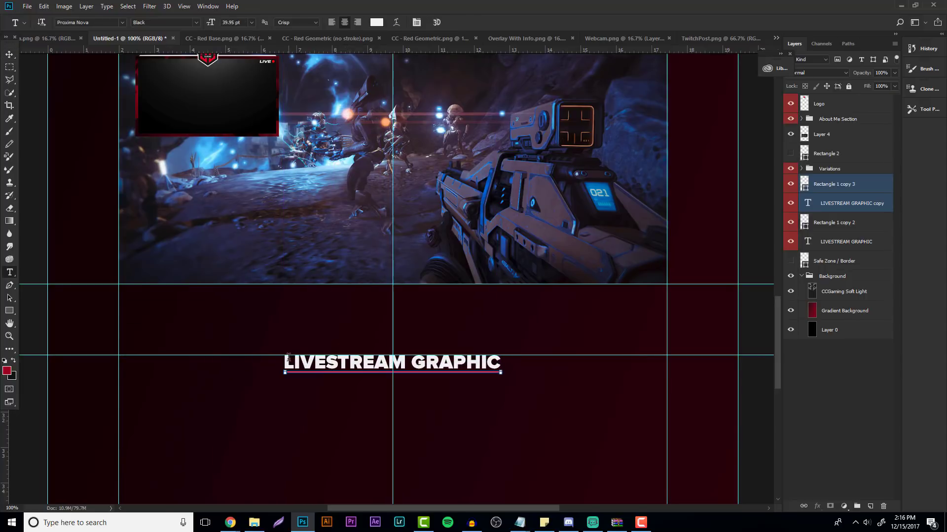
pyautogui.hotkey('ctrl', 'a')
pyautogui.write('THANK YOU')
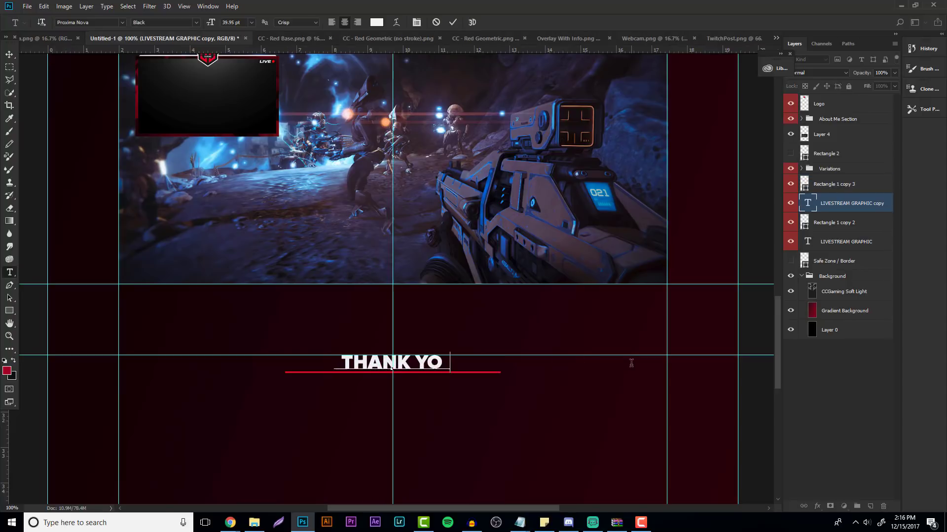
pyautogui.click(11, 55)
pyautogui.hotkey('ctrl', 't')
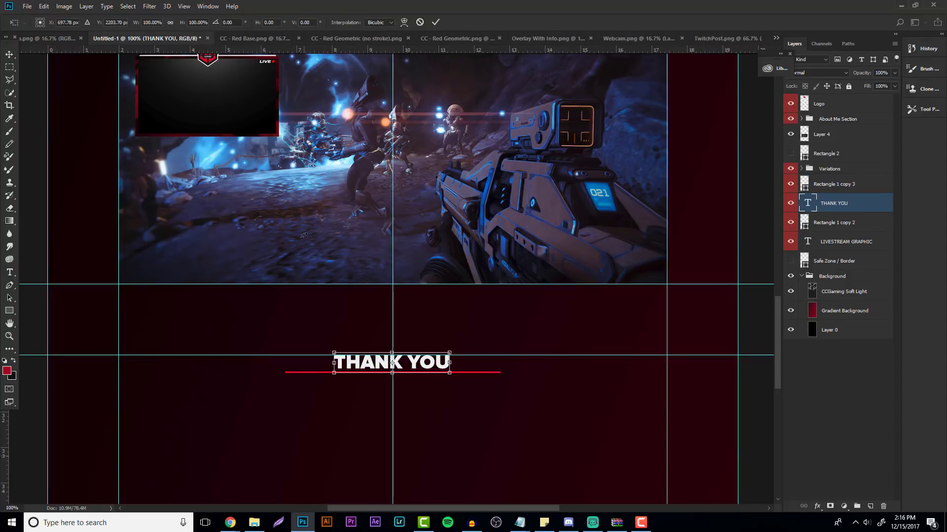
pyautogui.press('Return')
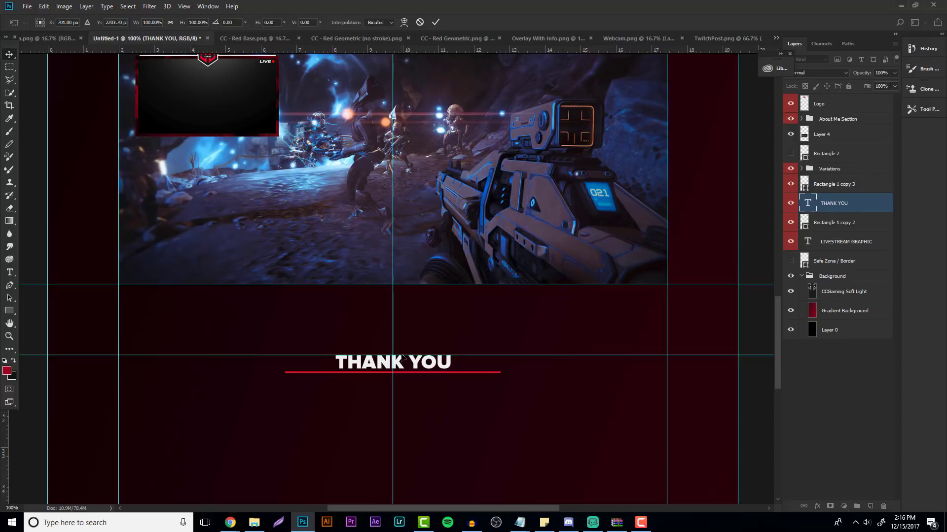
pyautogui.scroll(-1, 331, 370)
pyautogui.scroll(-2, 328, 367)
pyautogui.click(9, 336)
pyautogui.doubleClick(409, 332)
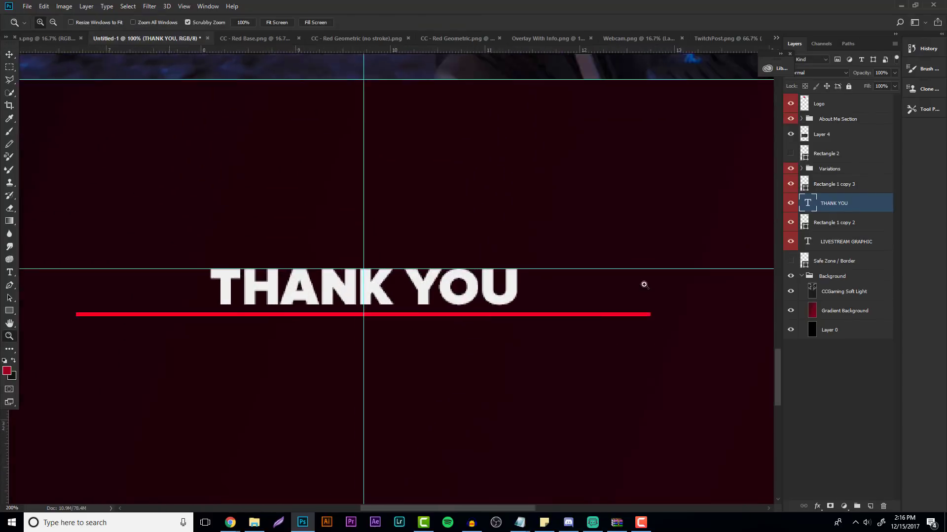
pyautogui.click(828, 223)
pyautogui.hotkey('ctrl', 't')
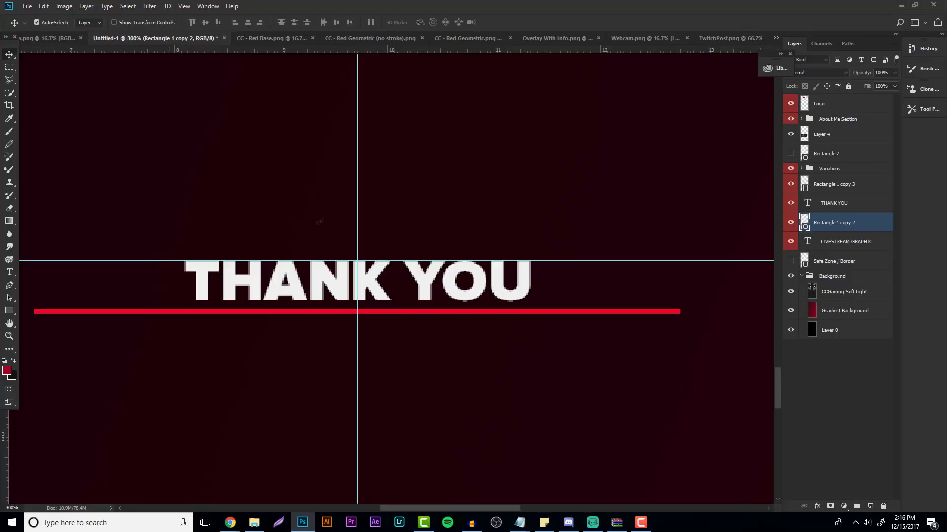
pyautogui.press('Return')
# - Shorten the Rectangle 1 copy 3 underline from both ends to match the width of the THANK YOU text
pyautogui.click(829, 183)
pyautogui.hotkey('ctrl', 't')
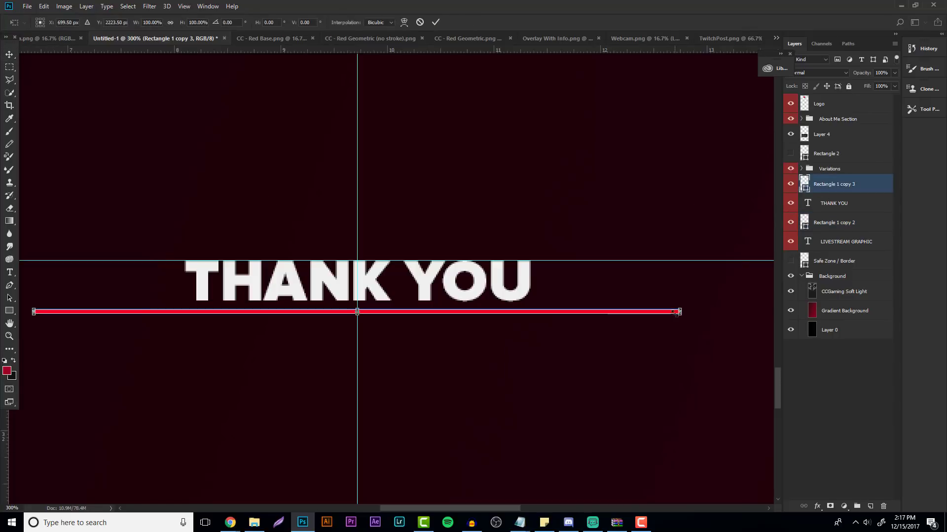
pyautogui.moveTo(680, 312); pyautogui.dragTo(529, 311)
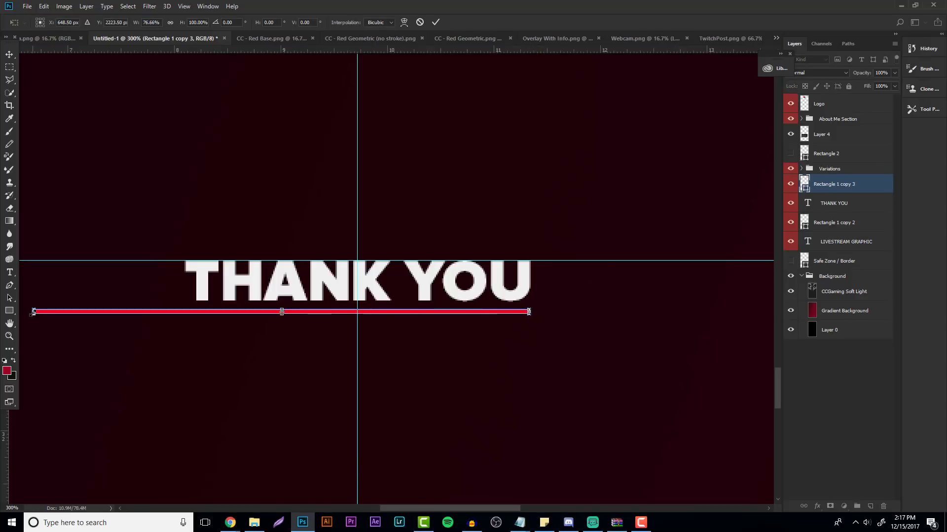
pyautogui.moveTo(32, 311); pyautogui.dragTo(185, 312)
pyautogui.press('Return')
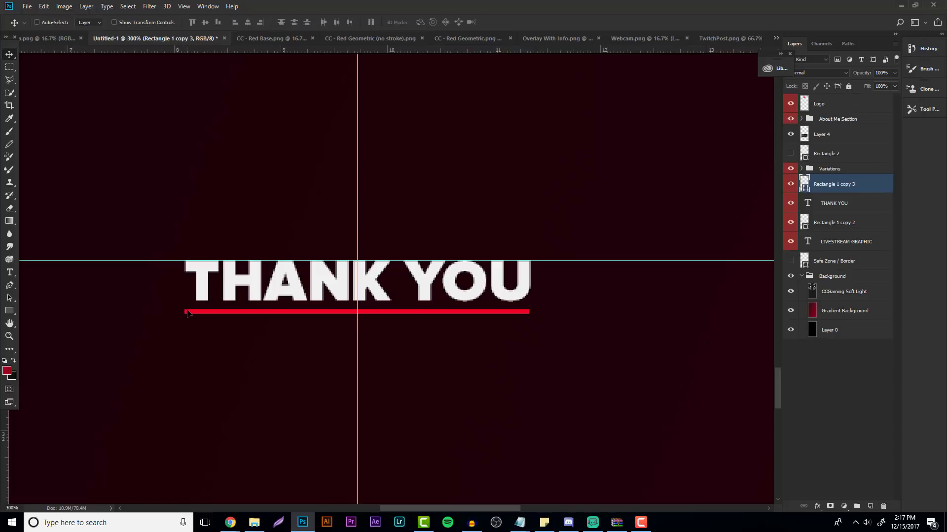
# - Hide the guides and crop the canvas's bottom edge up to just below the THANK YOU heading
pyautogui.click(15, 336)
pyautogui.moveTo(458, 281); pyautogui.dragTo(380, 277)
pyautogui.hotkey('ctrl', ';')
pyautogui.moveTo(446, 284)
pyautogui.mouseDown()
pyautogui.moveTo(522, 289)
pyautogui.moveTo(350, 294)
pyautogui.moveTo(451, 282)
pyautogui.mouseUp()
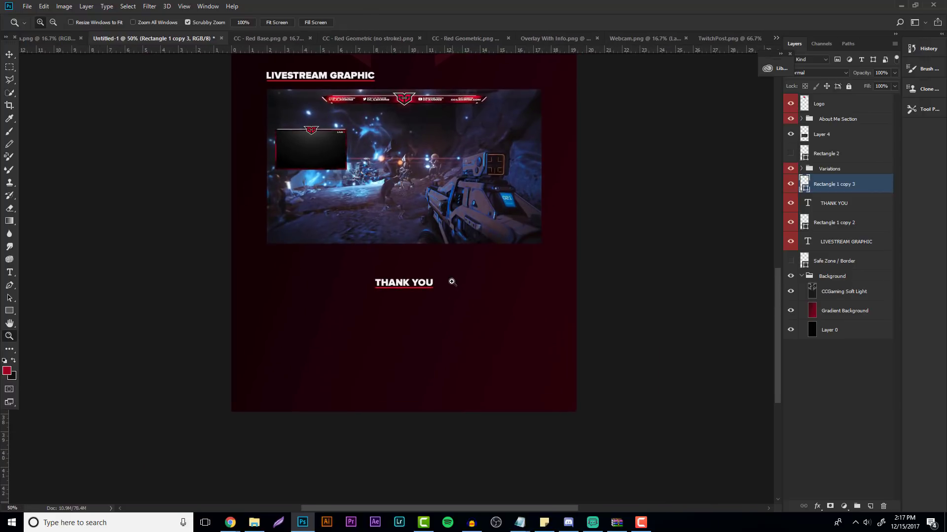
pyautogui.scroll(2, 377, 272)
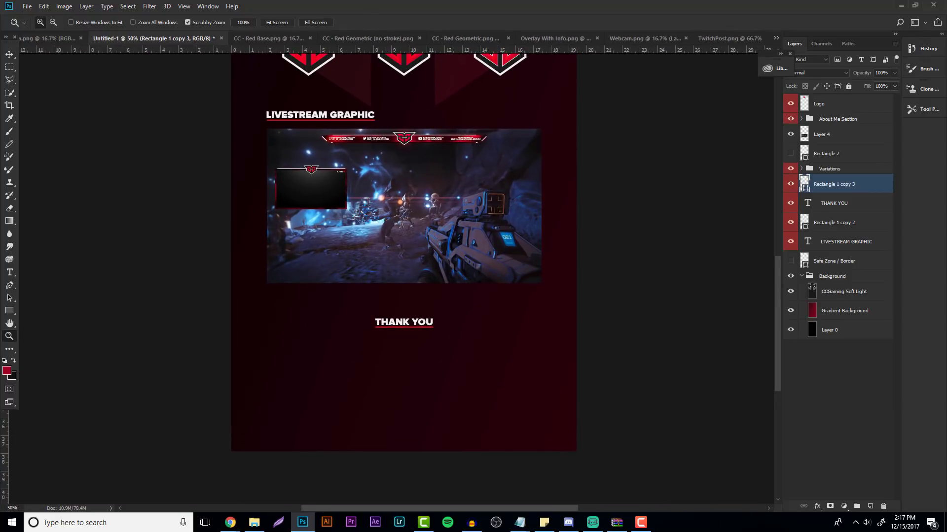
pyautogui.click(420, 327)
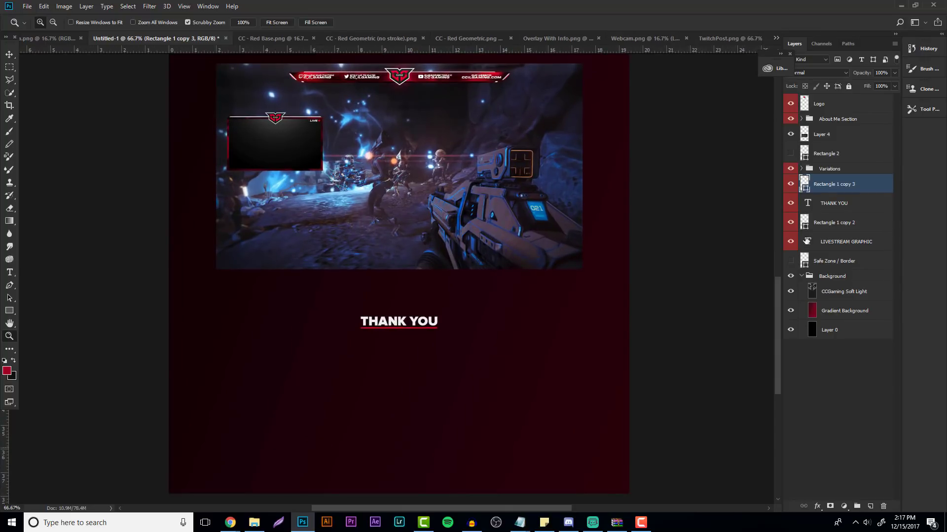
pyautogui.click(7, 107)
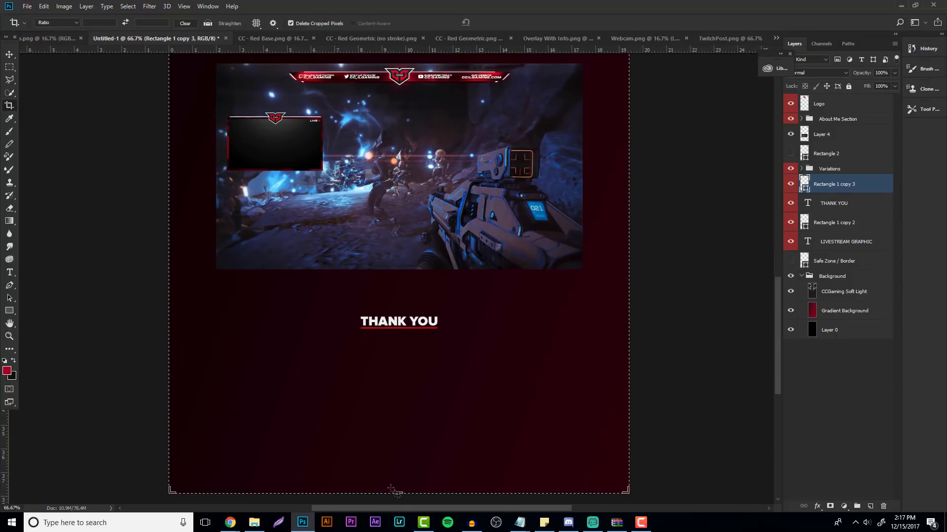
pyautogui.moveTo(399, 493); pyautogui.dragTo(399, 422)
pyautogui.press('Return')
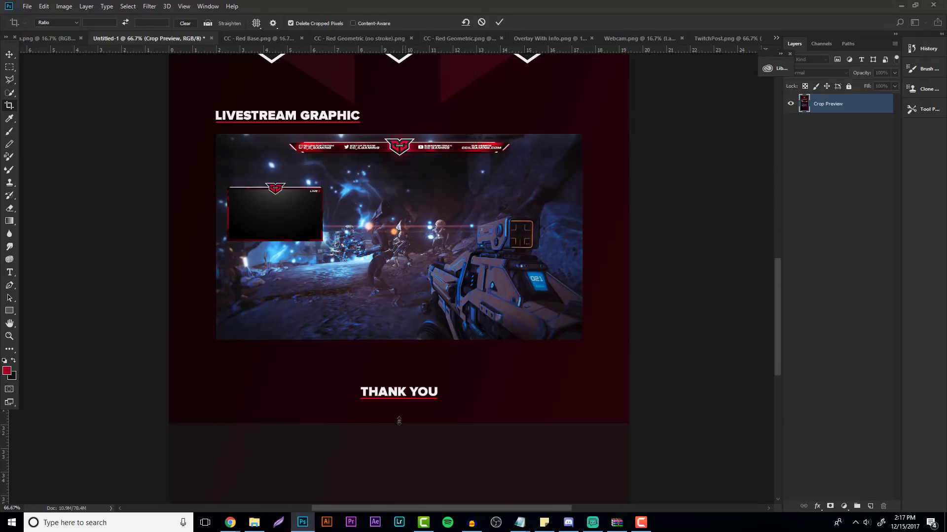
# - Rename Layer 4 as Livestream Image
pyautogui.moveTo(776, 365); pyautogui.dragTo(793, 219)
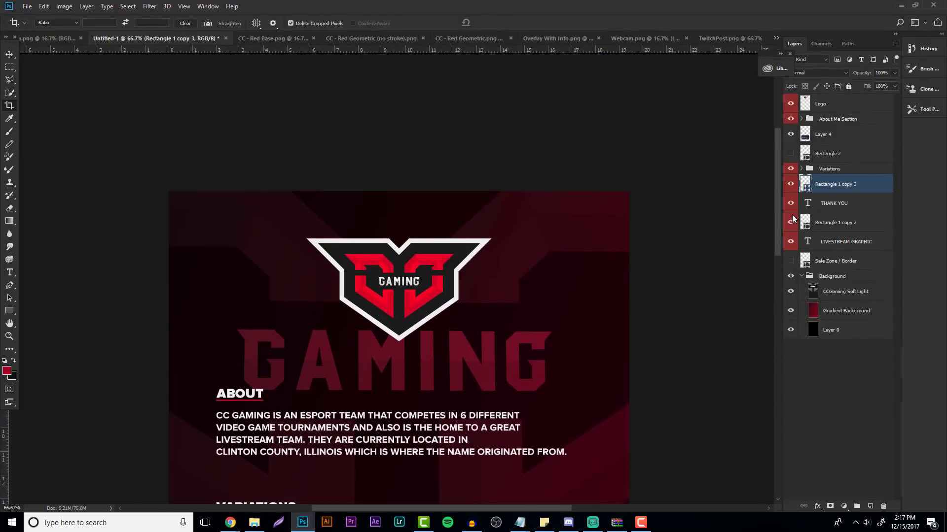
pyautogui.click(823, 135)
pyautogui.moveTo(775, 150); pyautogui.dragTo(770, 251)
pyautogui.press('v')
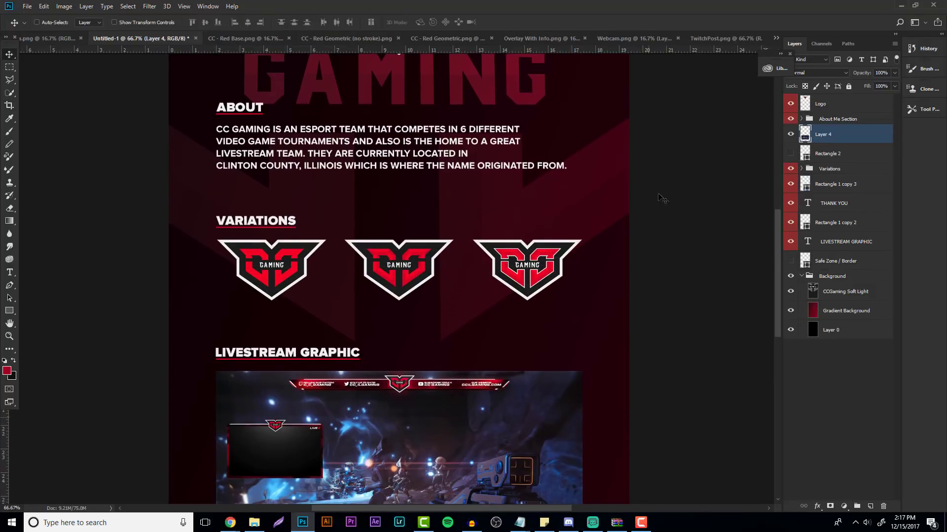
pyautogui.doubleClick(822, 135)
pyautogui.write('Livestream Image')
pyautogui.press('Return')
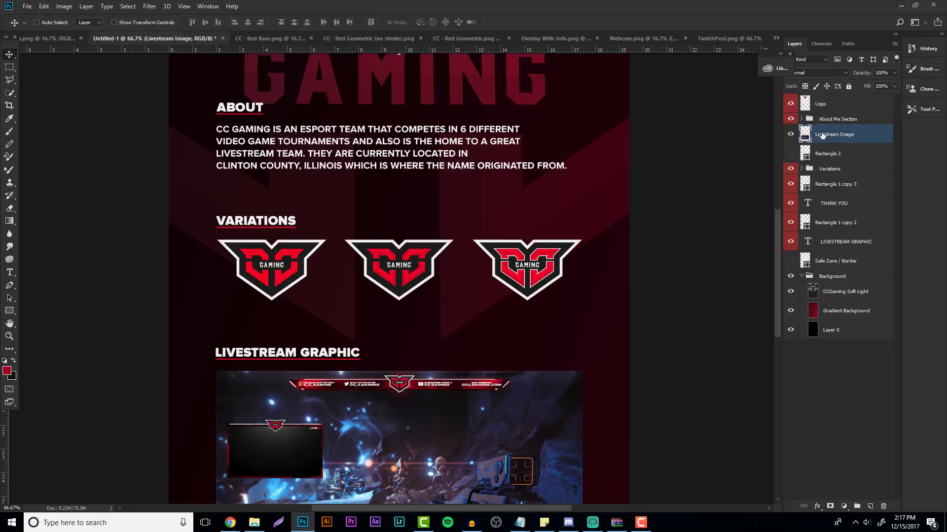
# - Group the Livestream Image layer with the LIVESTREAM GRAPHIC heading and its underline, and name the group Livestream
pyautogui.moveTo(832, 138); pyautogui.dragTo(838, 251)
pyautogui.keyDown('shift'); pyautogui.click(841, 201); pyautogui.keyUp('shift')
pyautogui.hotkey('ctrl', 'g')
pyautogui.doubleClick(829, 199)
pyautogui.write('L')
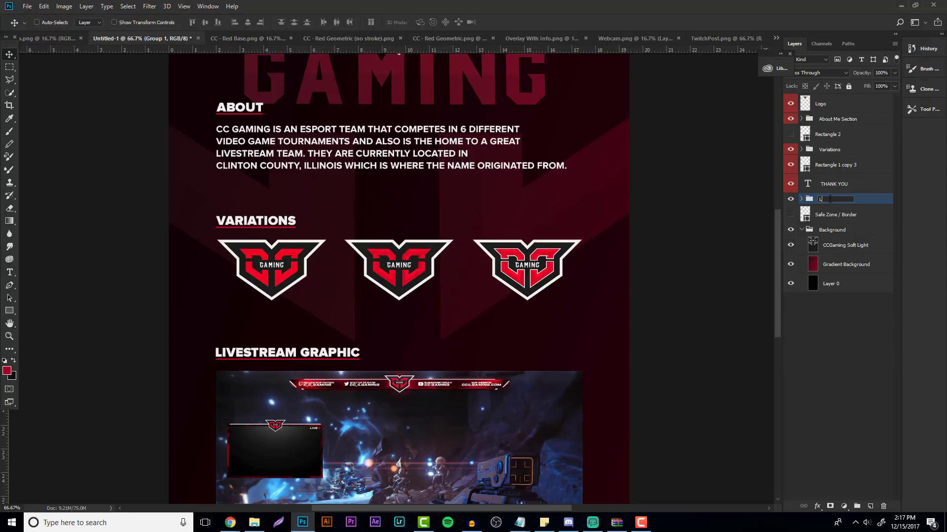
pyautogui.write('ivestream')
pyautogui.press('Return')
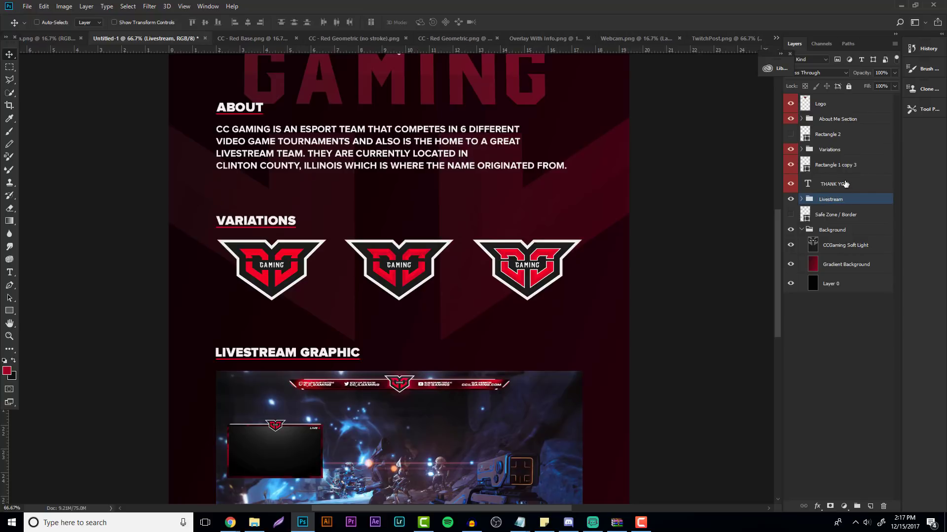
# - Group the THANK YOU heading with its underline and name the group Thank you
pyautogui.click(819, 184)
pyautogui.keyDown('shift'); pyautogui.click(824, 164); pyautogui.keyUp('shift')
pyautogui.hotkey('ctrl', 'g')
pyautogui.doubleClick(826, 161)
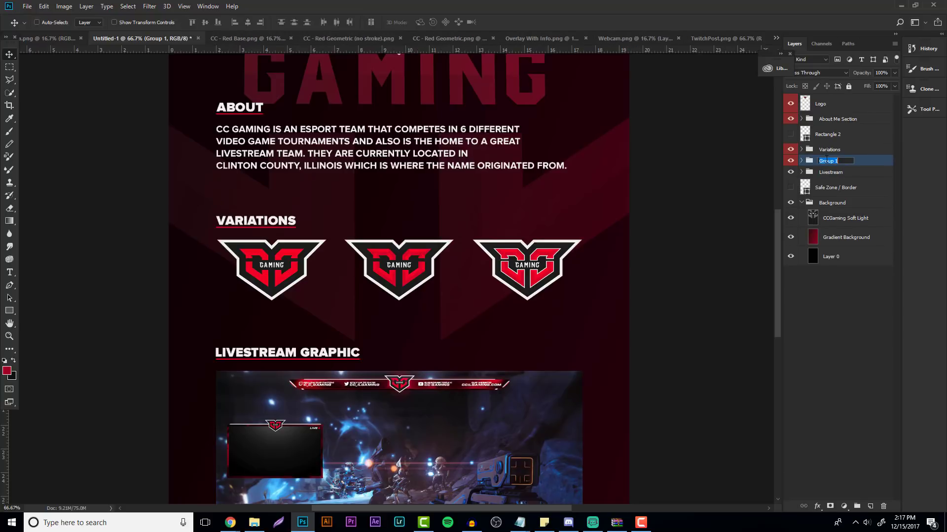
pyautogui.write('Thank you')
pyautogui.press('Return')
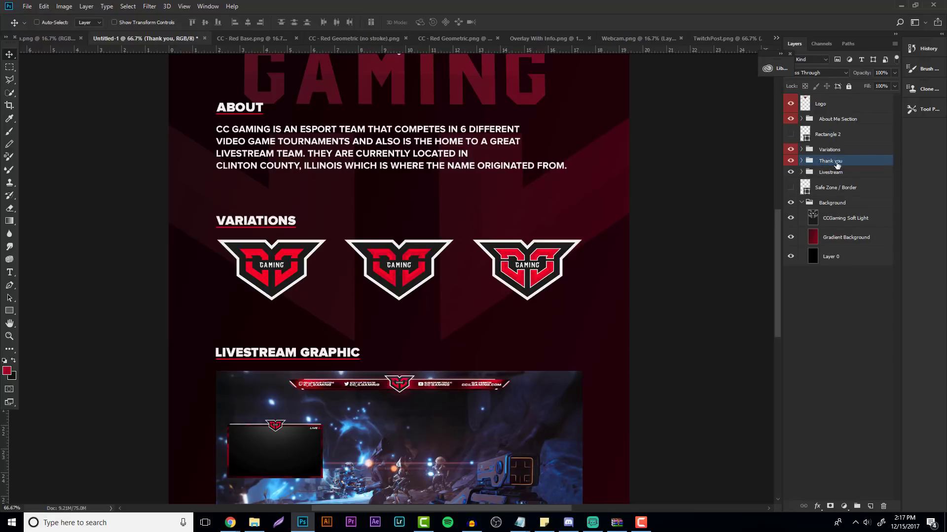
# - Delete the hidden Rectangle 2 and Safe Zone / Border layers and collapse the Background group
pyautogui.click(828, 134)
pyautogui.keyDown('ctrl'); pyautogui.click(835, 187); pyautogui.keyUp('ctrl')
pyautogui.click(801, 203)
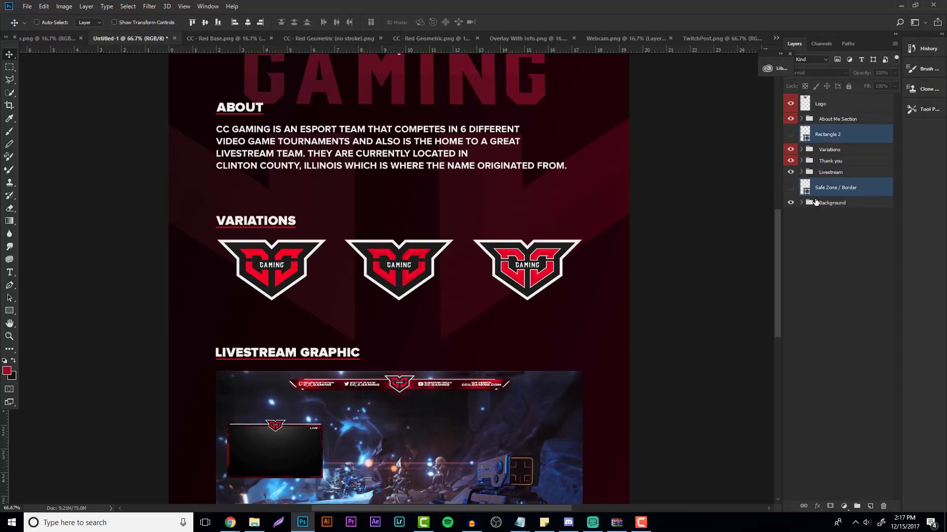
pyautogui.click(883, 506)
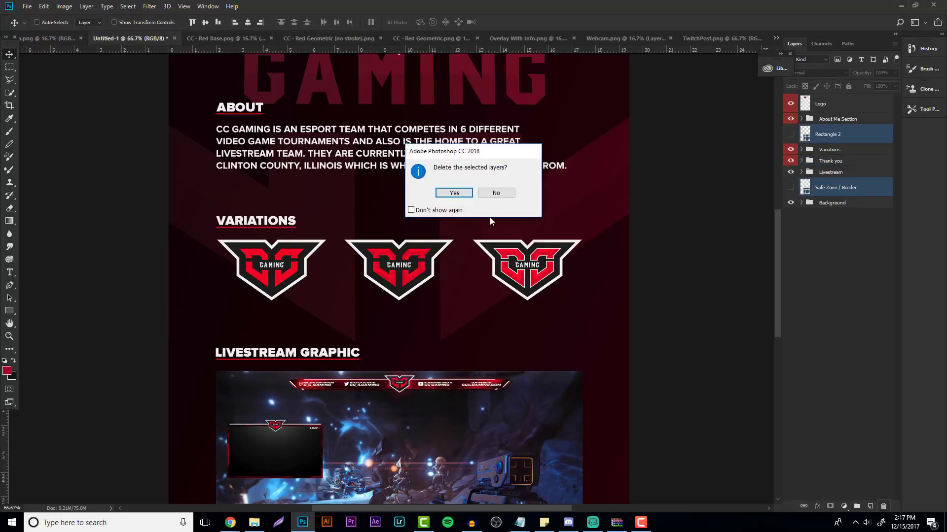
pyautogui.click(466, 198)
# - Give every layer and group from Logo down to Background a red colour label
pyautogui.click(839, 168)
pyautogui.keyDown('shift'); pyautogui.click(826, 106); pyautogui.keyUp('shift')
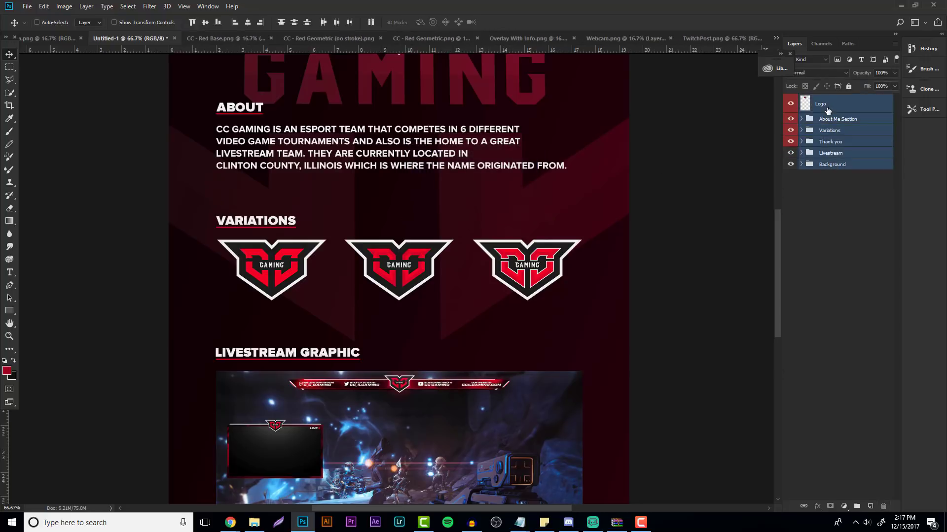
pyautogui.rightClick(827, 106)
pyautogui.click(744, 406)
# - Add a new empty layer above the Logo layer
pyautogui.click(9, 336)
pyautogui.moveTo(405, 202); pyautogui.dragTo(352, 204)
pyautogui.click(354, 204)
pyautogui.click(362, 207)
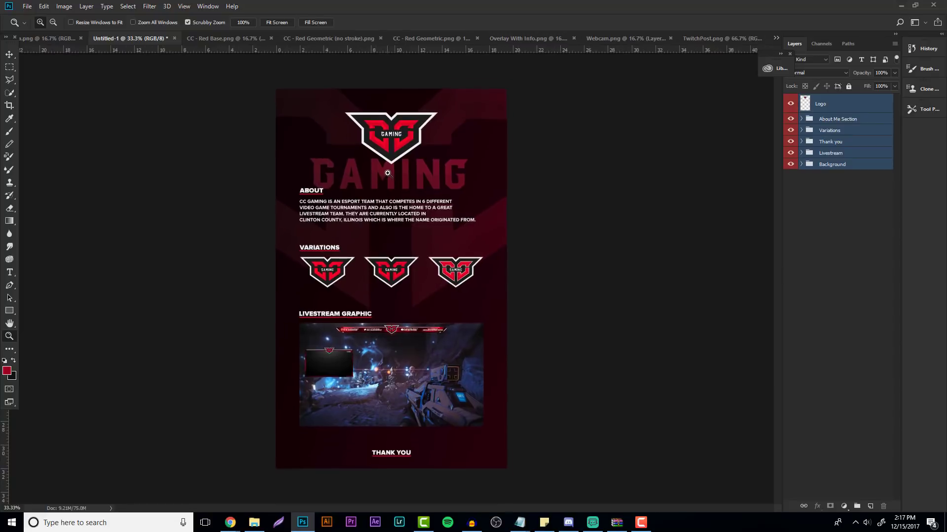
pyautogui.click(387, 173)
pyautogui.click(470, 128)
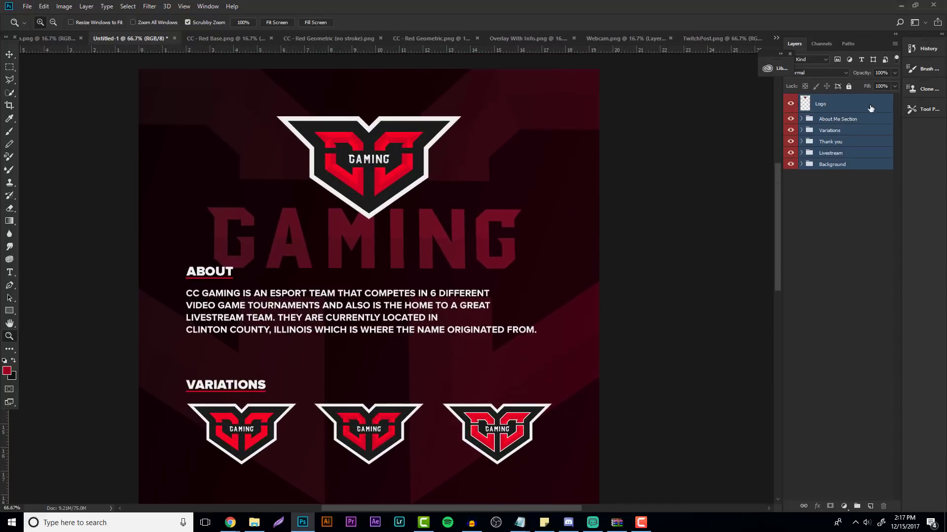
pyautogui.click(865, 108)
pyautogui.click(870, 507)
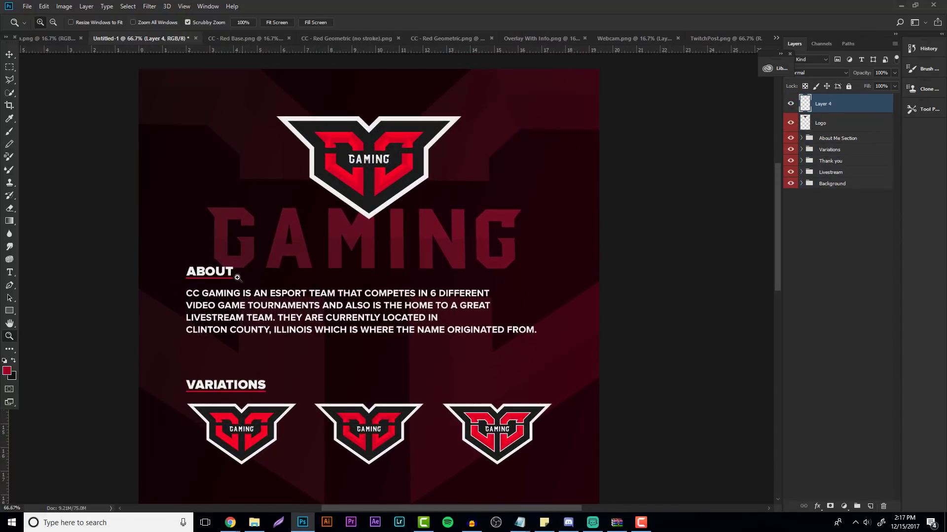
# - Set up a 480 px Soft Round brush with 0% hardness and the logo's red f00022 as foreground colour
pyautogui.press('b')
pyautogui.click(45, 24)
pyautogui.click(107, 53)
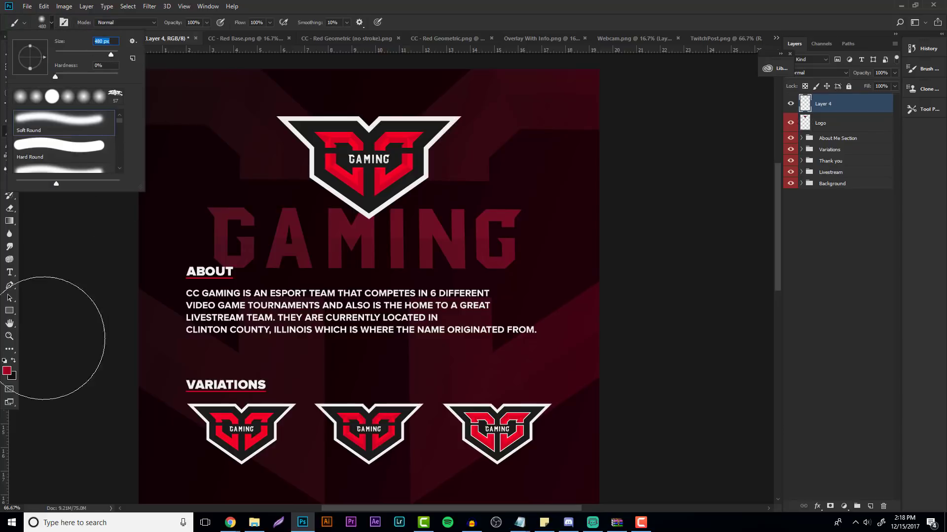
pyautogui.click(8, 371)
pyautogui.click(335, 130)
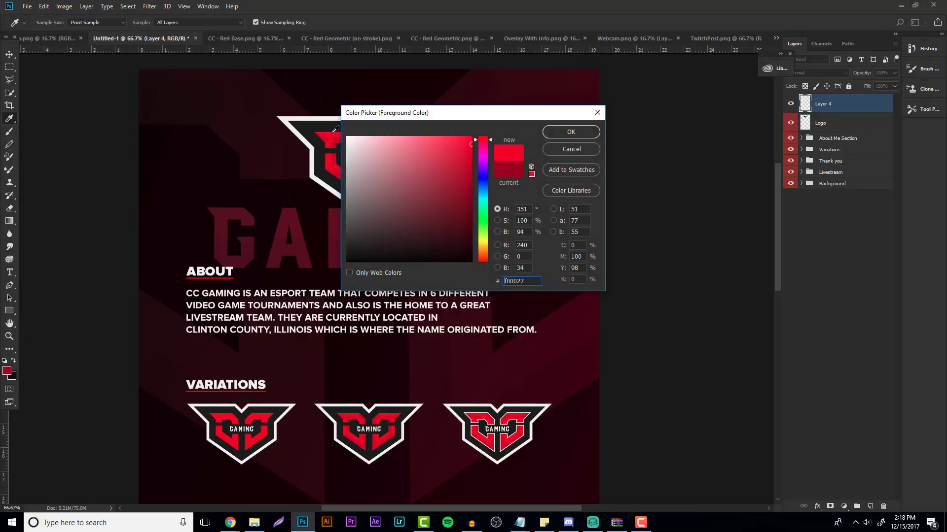
pyautogui.click(571, 132)
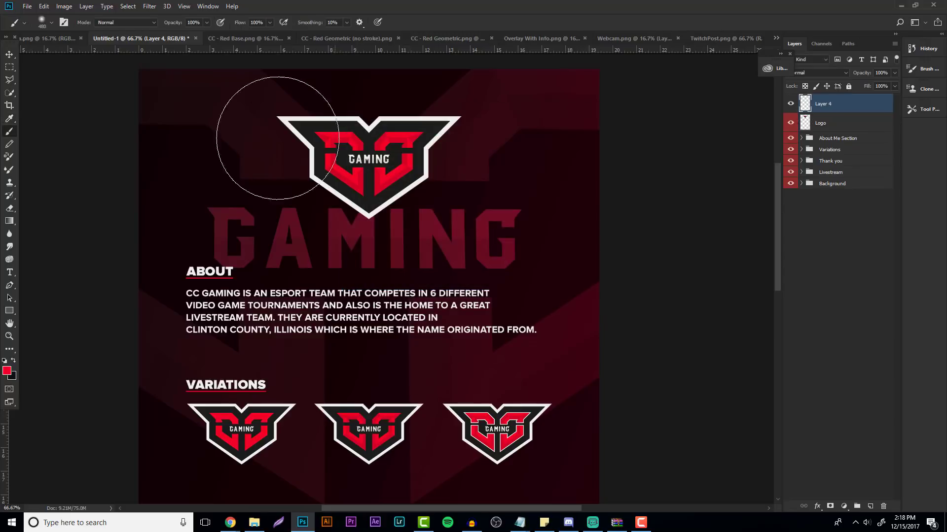
# - Paint four soft red glows: beside the main logo, beyond the ABOUT text's end, and in both bottom corners of the page
pyautogui.click(232, 126)
pyautogui.click(539, 355)
pyautogui.scroll(-10, 539, 355)
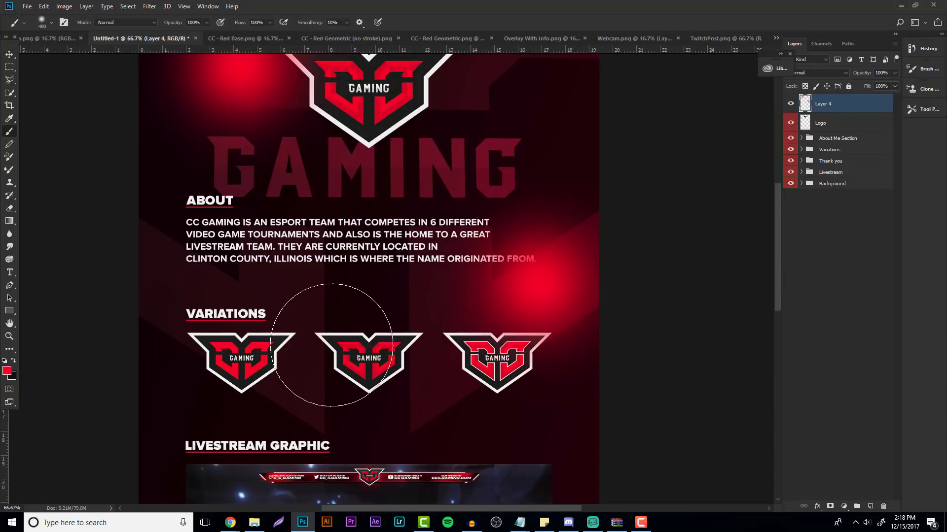
pyautogui.click(178, 413)
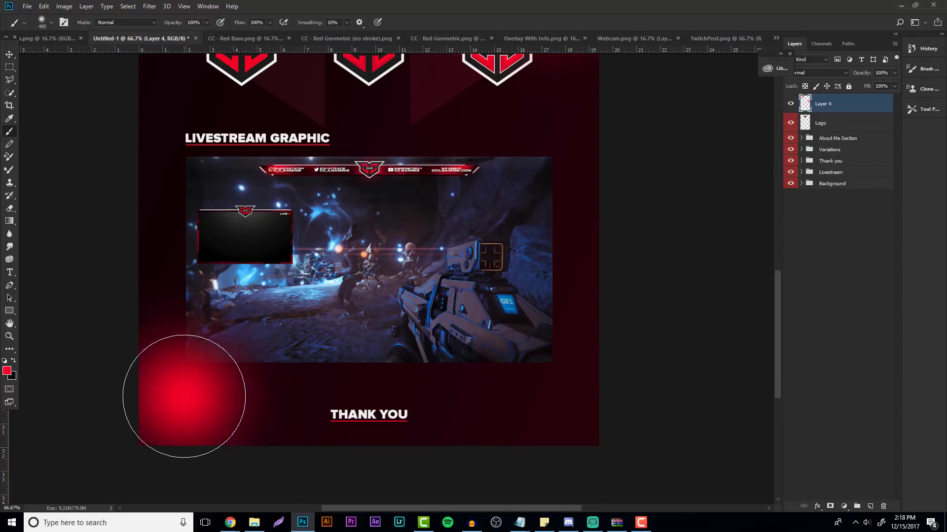
pyautogui.click(525, 436)
pyautogui.scroll(2, 581, 271)
pyautogui.scroll(1, 581, 271)
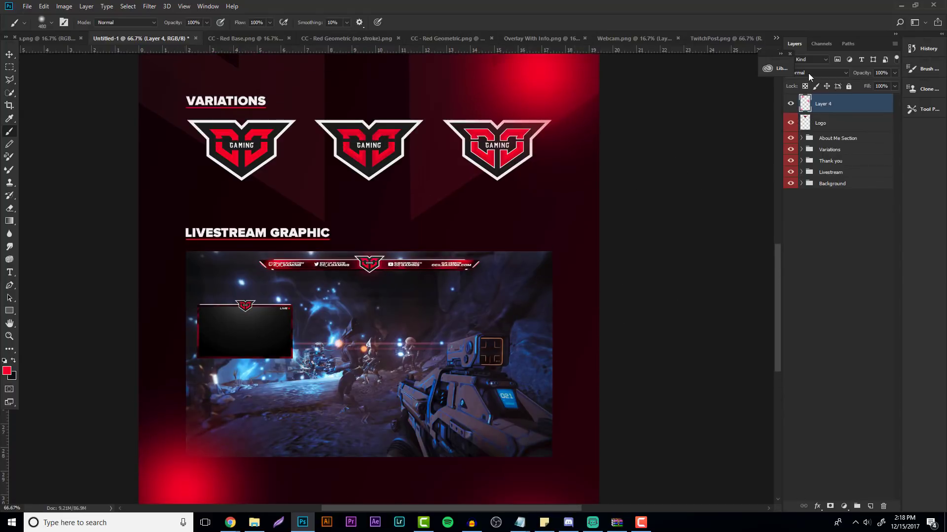
# - Set Layer 4 to Soft Light at 60% opacity and rename it Soft Light Brush
pyautogui.click(820, 73)
pyautogui.click(816, 173)
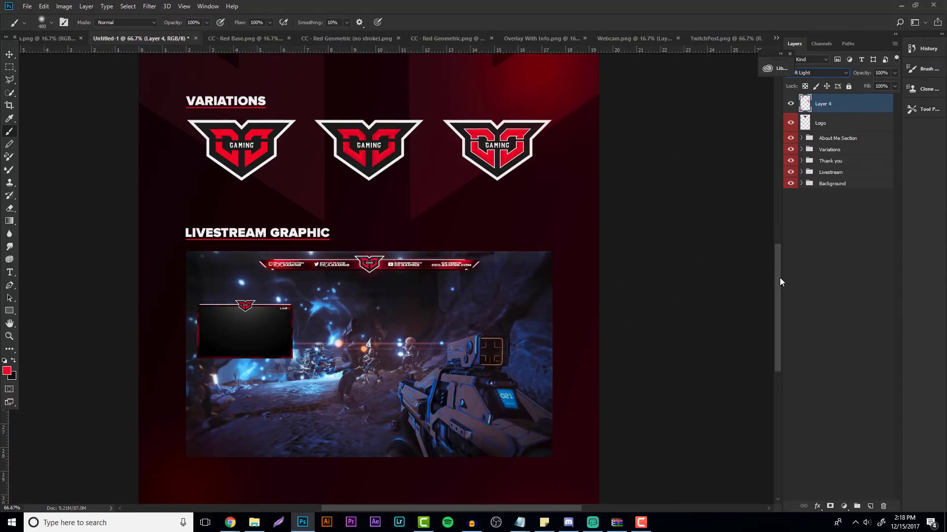
pyautogui.moveTo(779, 277); pyautogui.dragTo(774, 179)
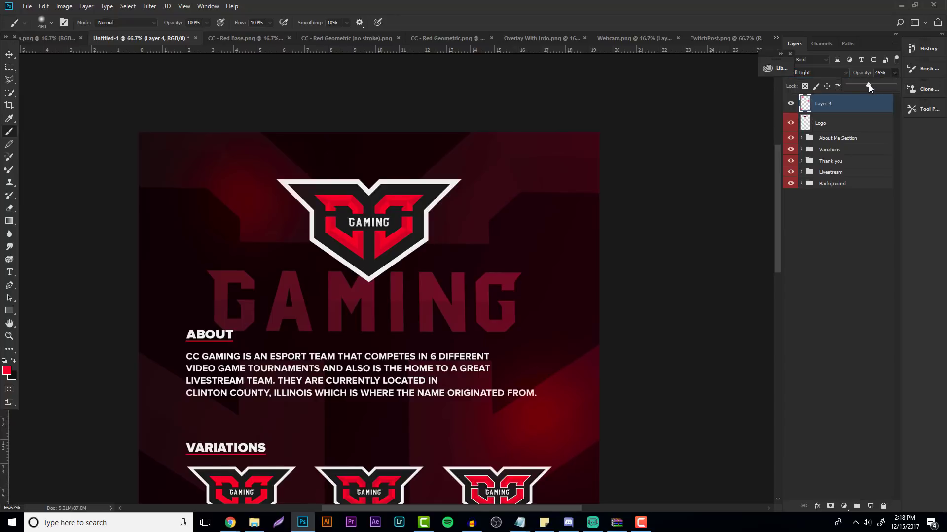
pyautogui.moveTo(876, 87); pyautogui.dragTo(875, 87)
pyautogui.doubleClick(828, 105)
pyautogui.write('Soft Light Brush')
pyautogui.press('Return')
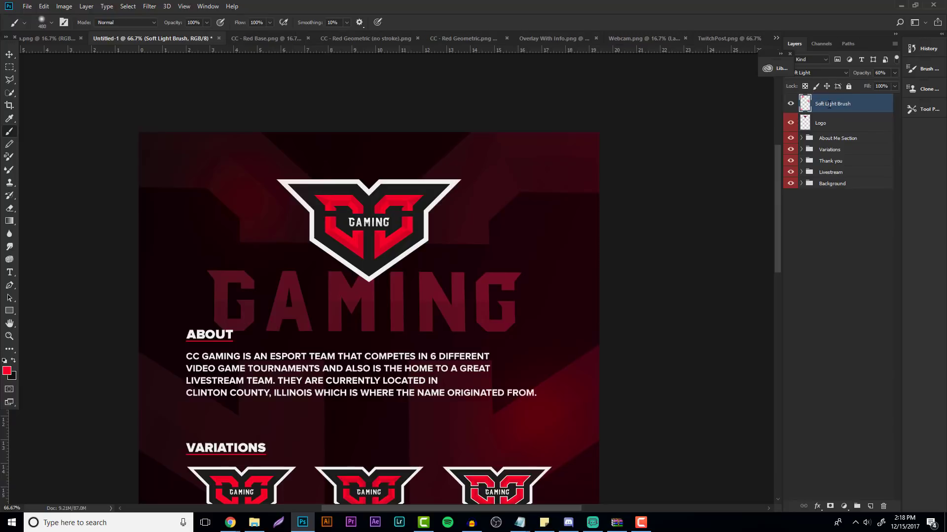
# - Add a new layer above Soft Light Brush and set the brush to 4 px, 21% hardness and a white foreground
pyautogui.scroll(-7, 365, 217)
pyautogui.scroll(6, 443, 192)
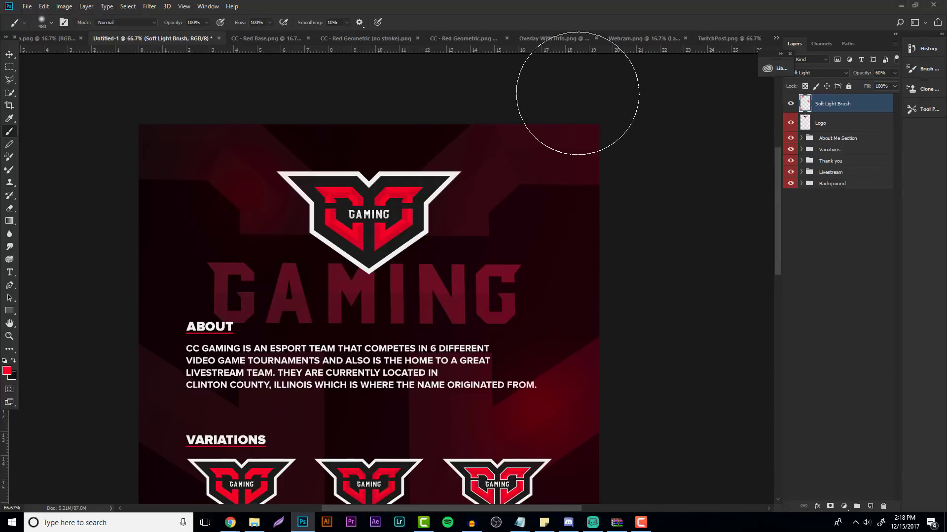
pyautogui.click(870, 506)
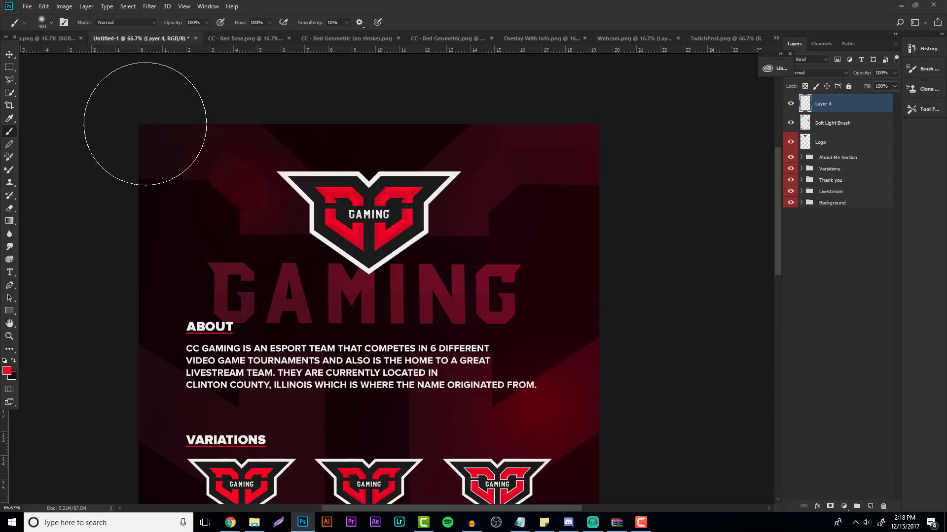
pyautogui.click(51, 22)
pyautogui.moveTo(76, 51)
pyautogui.mouseDown()
pyautogui.moveTo(63, 51)
pyautogui.moveTo(72, 75)
pyautogui.mouseUp()
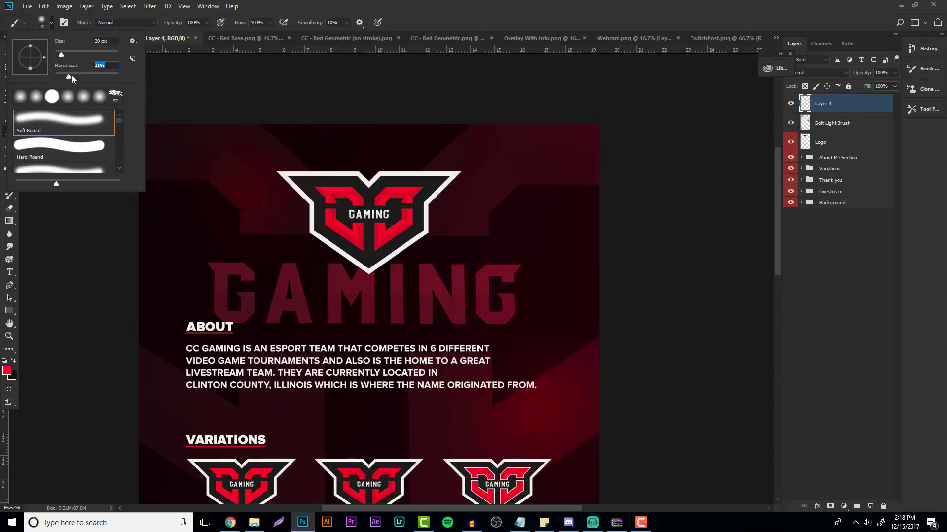
pyautogui.click(111, 42)
pyautogui.write('4')
pyautogui.click(4, 361)
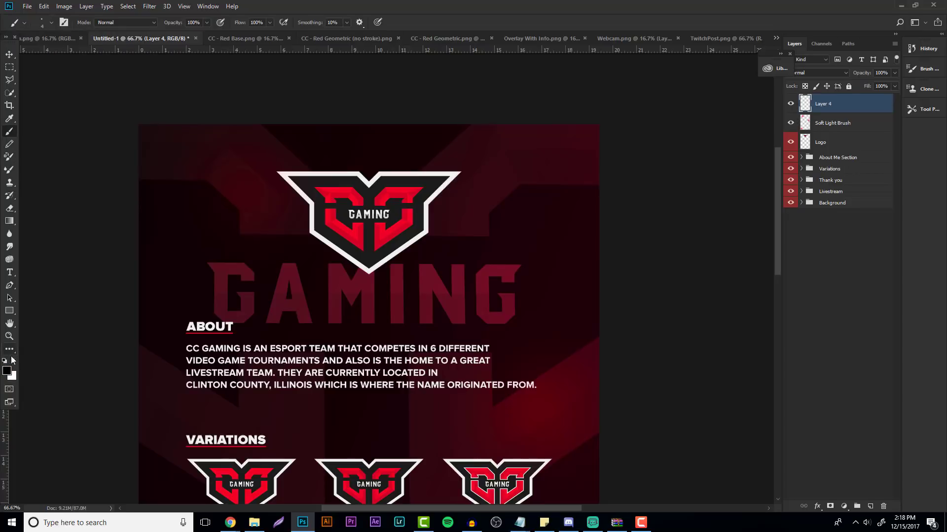
pyautogui.click(14, 360)
# - Scatter tiny white particle dots over the background around the page's content, from the top down to the THANK YOU area
pyautogui.scroll(-10, 587, 274)
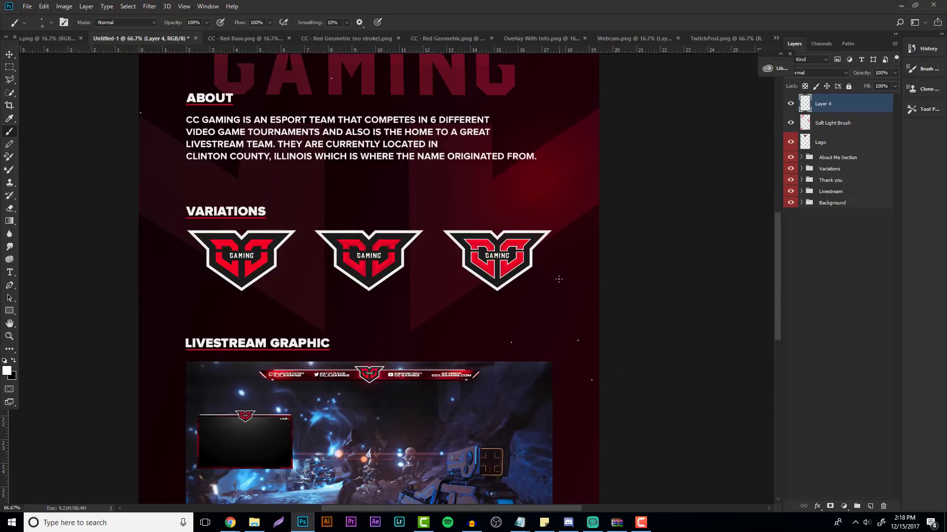
pyautogui.scroll(-9, 607, 372)
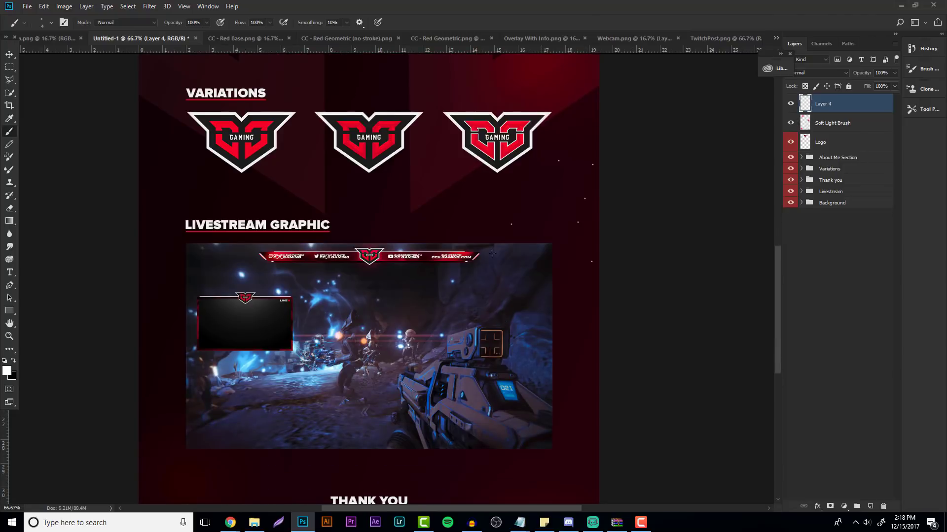
pyautogui.scroll(-2, 114, 275)
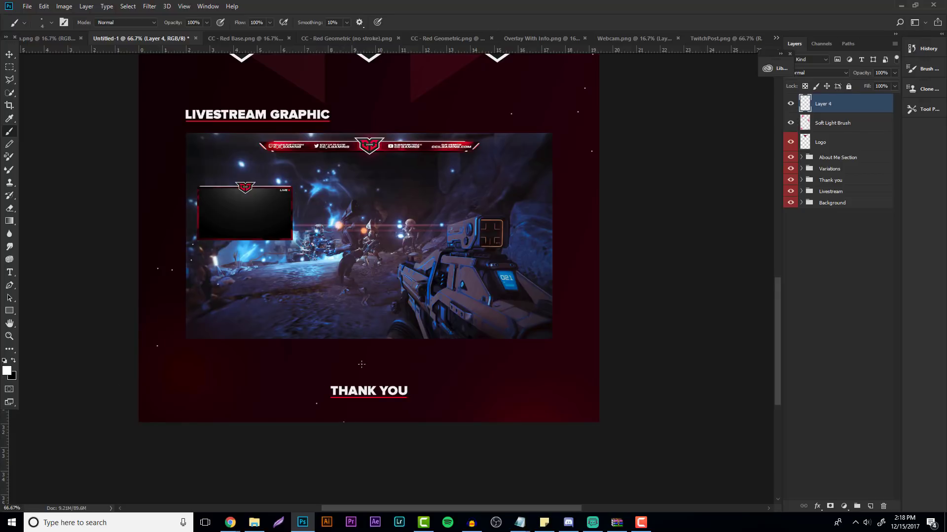
pyautogui.click(10, 336)
pyautogui.moveTo(360, 246); pyautogui.dragTo(407, 237)
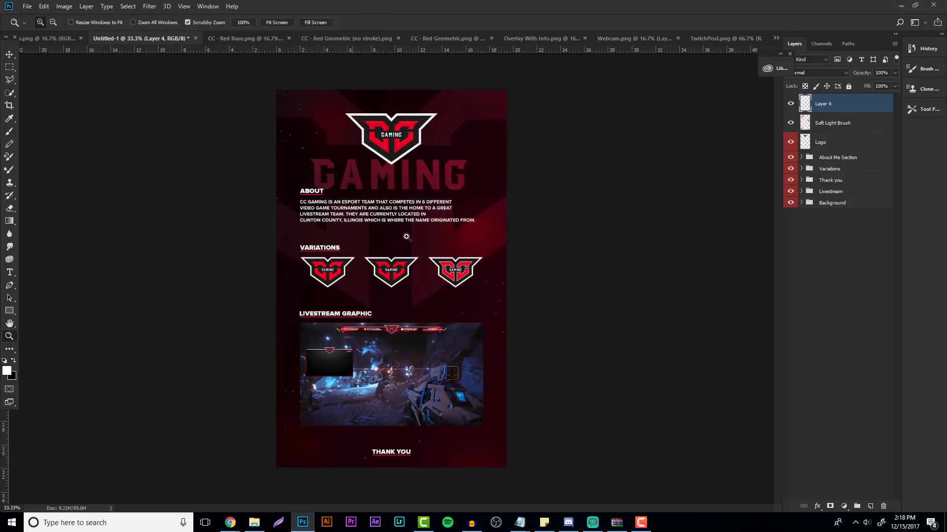
# - Rename Layer 4 as Particles
pyautogui.doubleClick(823, 103)
pyautogui.write('Particles')
pyautogui.press('Return')
# - Combine all layers and groups from Particles down to Background into one group
pyautogui.keyDown('shift'); pyautogui.click(838, 204); pyautogui.keyUp('shift')
pyautogui.click(833, 107)
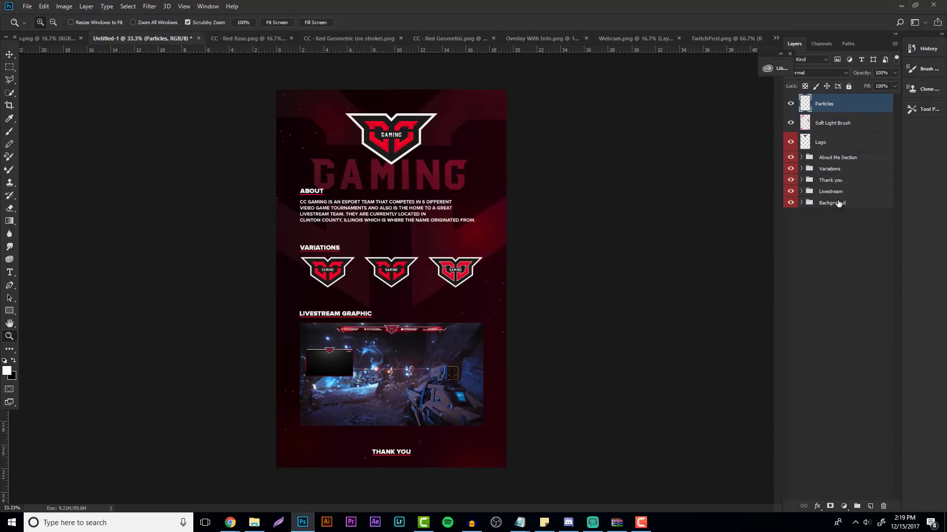
pyautogui.click(837, 217)
pyautogui.click(810, 101)
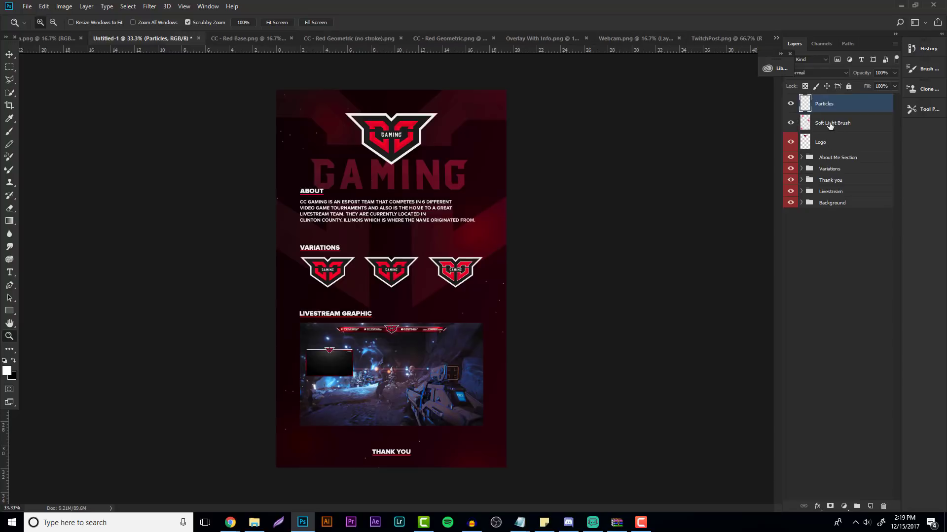
pyautogui.keyDown('shift'); pyautogui.click(841, 204); pyautogui.keyUp('shift')
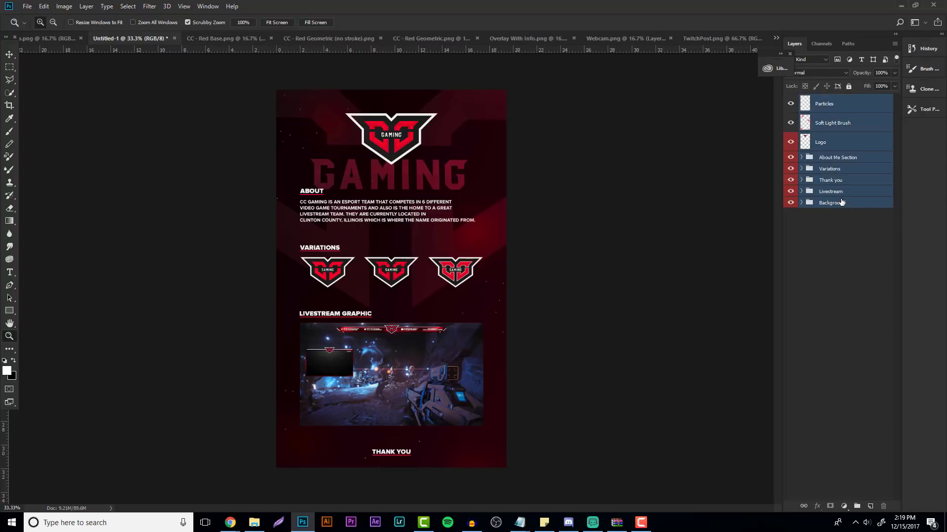
pyautogui.hotkey('ctrl', 'g')
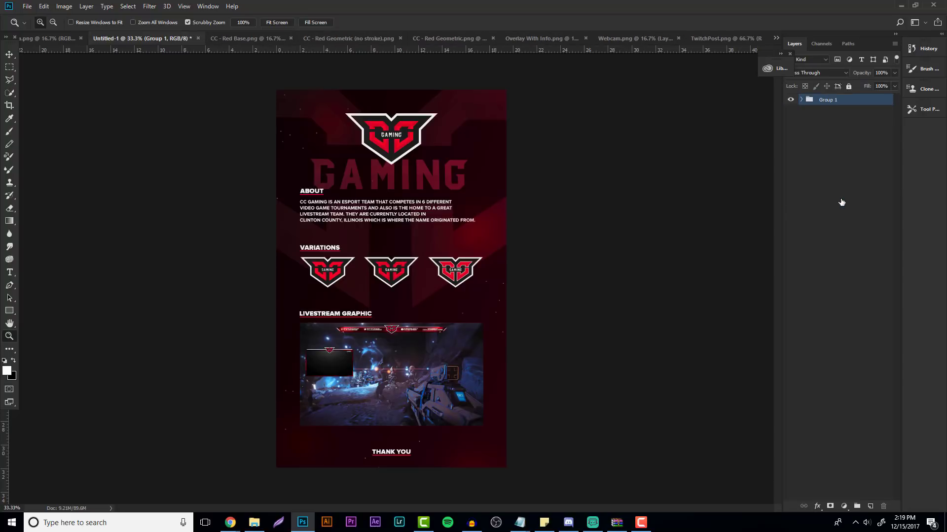
# - Duplicate Group 1, merge the copy into a single layer and duplicate that merged layer
pyautogui.hotkey('ctrl', 'j')
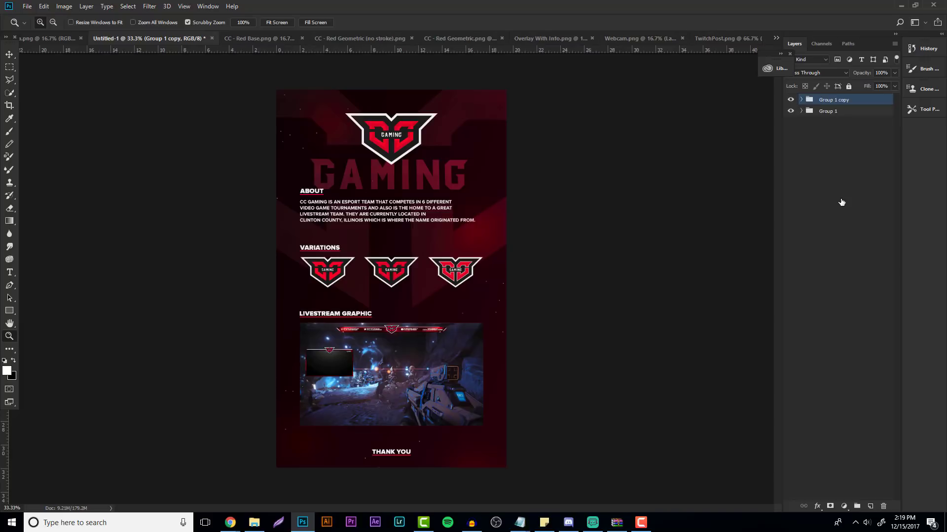
pyautogui.hotkey('ctrl', 'e')
pyautogui.hotkey('ctrl', 'j')
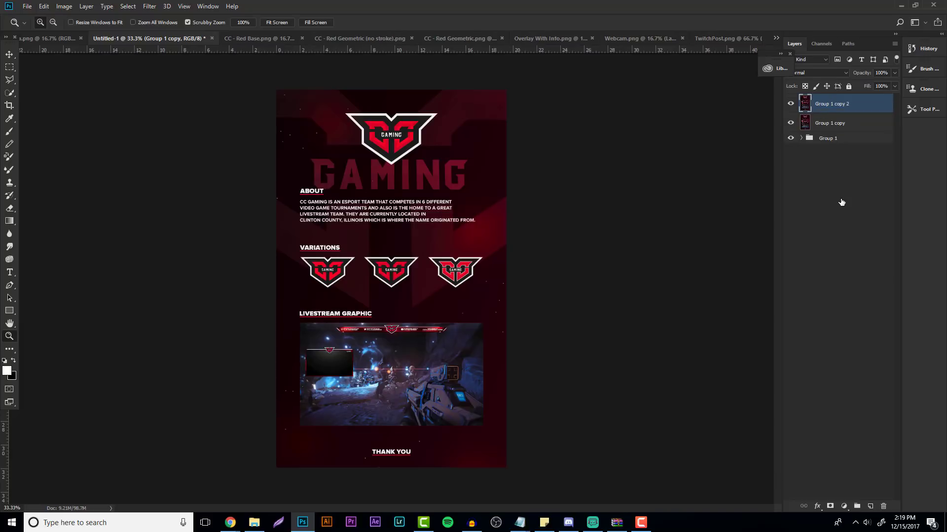
# - Rename the merged layer Group 1 copy as Safe and Group 1 copy 2 as Edit
pyautogui.doubleClick(835, 123)
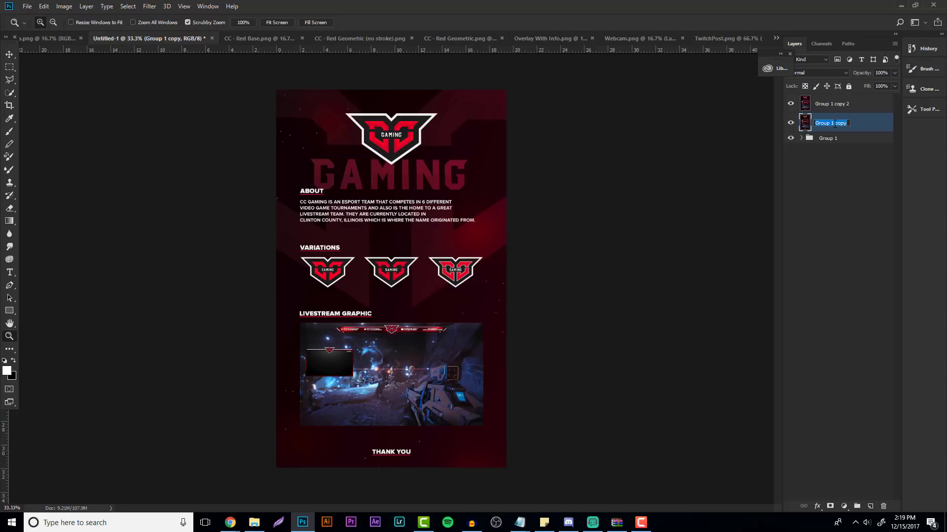
pyautogui.write('Safe')
pyautogui.press('Return')
pyautogui.doubleClick(832, 104)
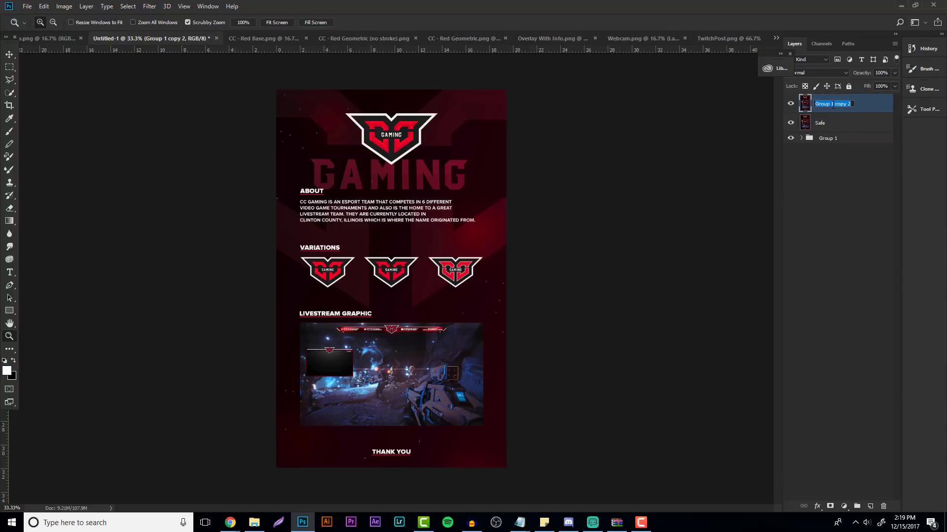
pyautogui.write('Edit')
pyautogui.press('Return')
# - Apply the Add Noise filter to the Edit layer with an amount of 1%, uniform distribution and monochromatic
pyautogui.click(150, 6)
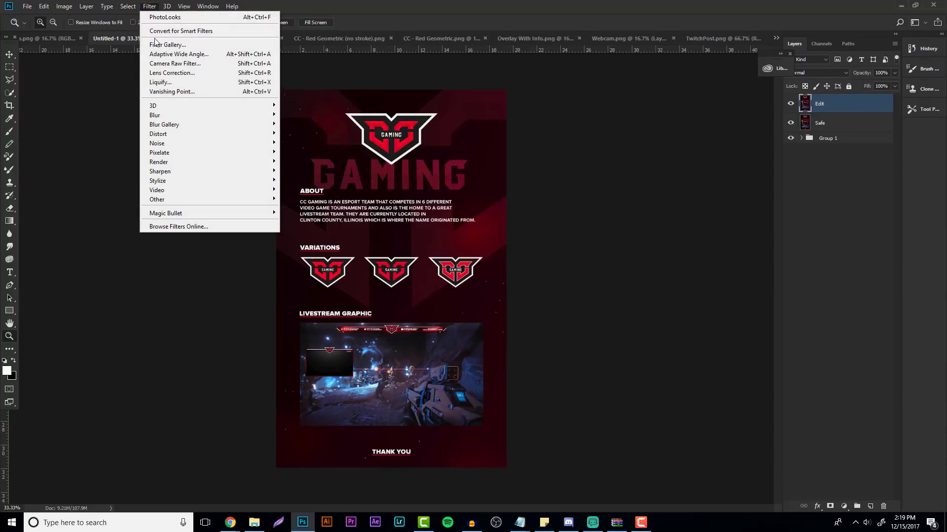
pyautogui.moveTo(168, 142)
pyautogui.click(98, 141)
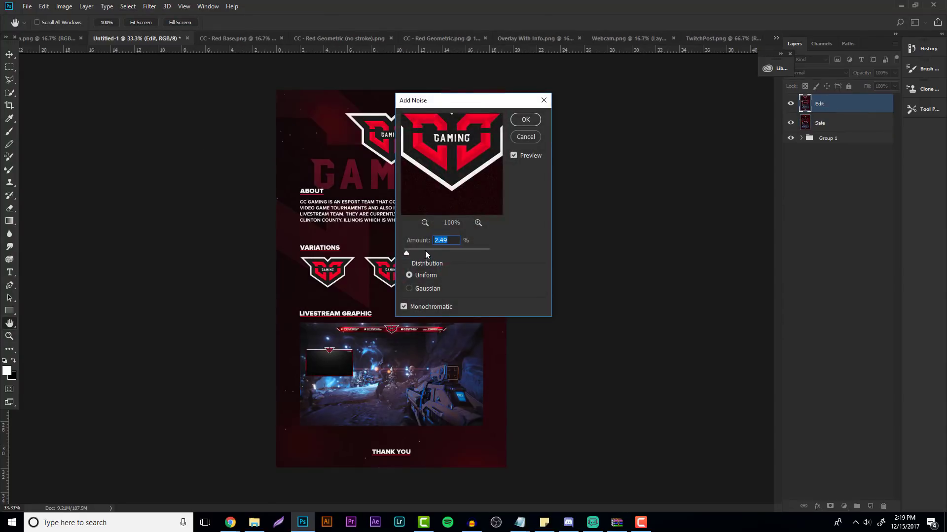
pyautogui.write('1')
pyautogui.click(525, 137)
# - Erase the middle of the Edit layer with a soft 1811 px eraser at 0% hardness
pyautogui.press('e')
pyautogui.click(43, 22)
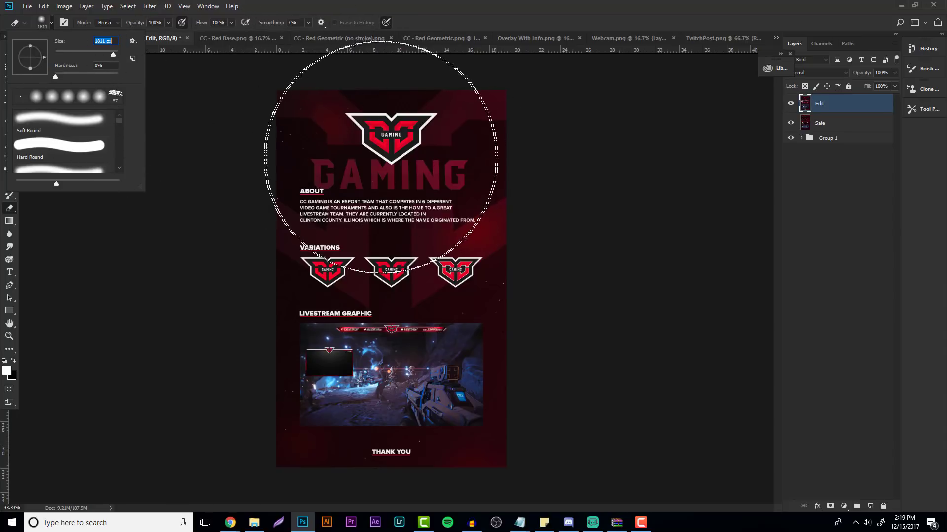
pyautogui.click(391, 169)
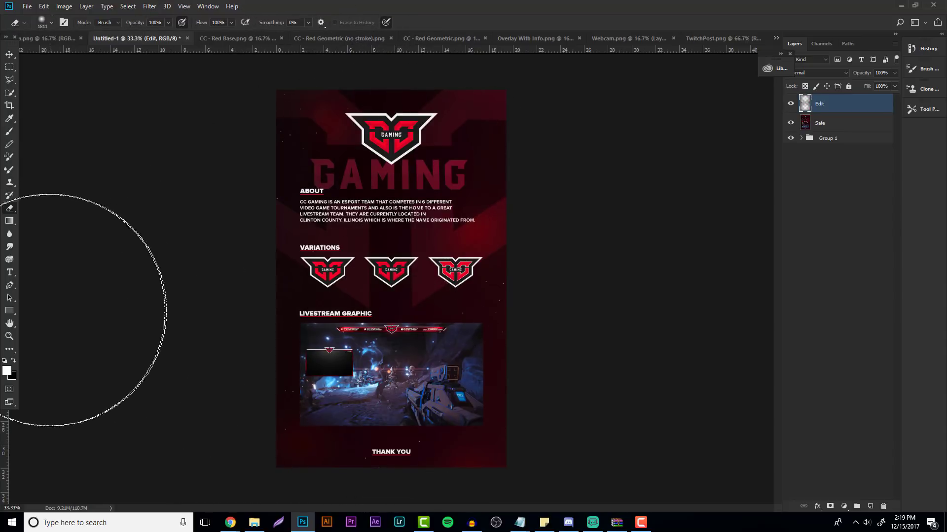
# - Examine the presentation from the logo to the Thank You section, with the guides shown and hidden
pyautogui.click(9, 336)
pyautogui.click(429, 249)
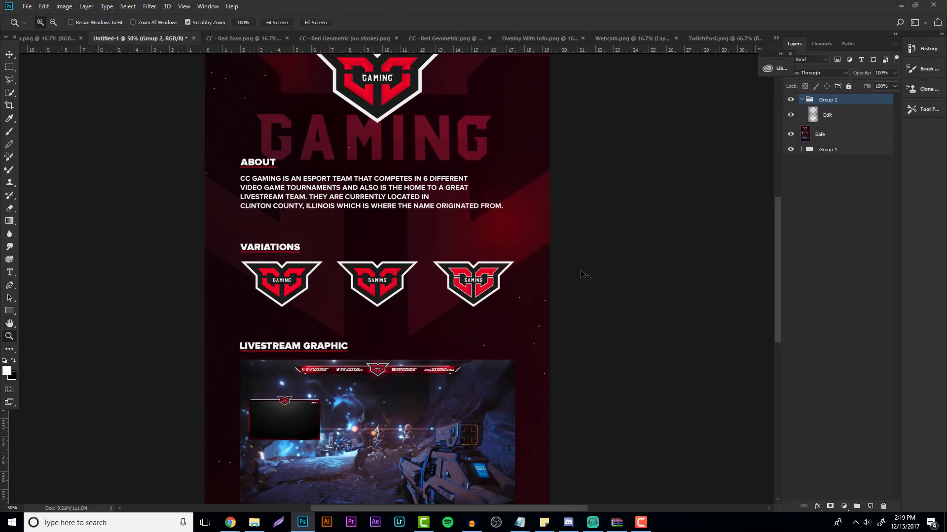
pyautogui.hotkey('ctrl', ';')
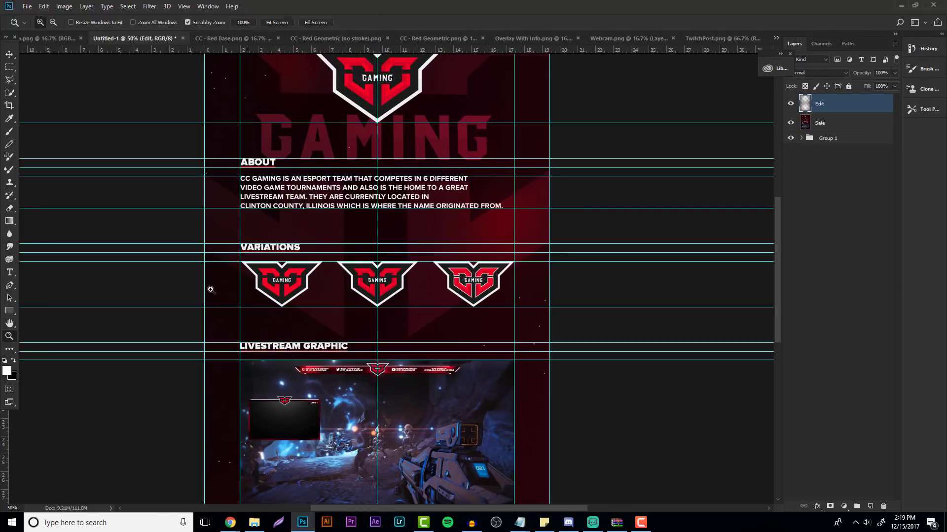
pyautogui.moveTo(413, 268); pyautogui.dragTo(370, 269)
pyautogui.click(370, 269)
pyautogui.click(370, 269)
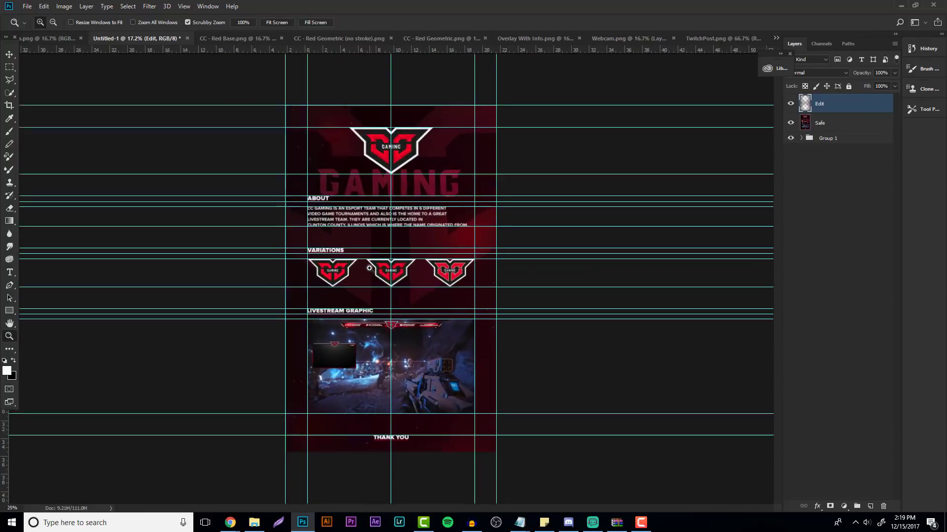
pyautogui.click(395, 266)
pyautogui.scroll(-4, 392, 291)
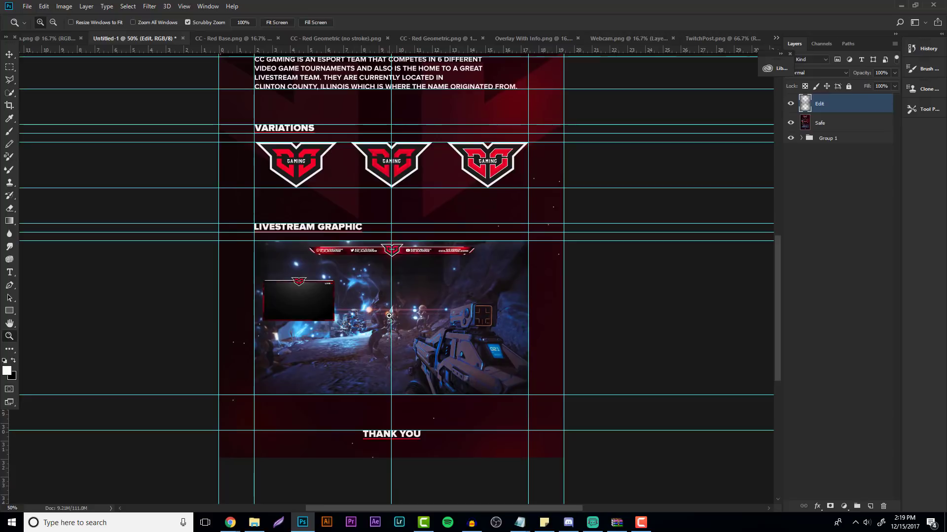
pyautogui.scroll(3, 394, 271)
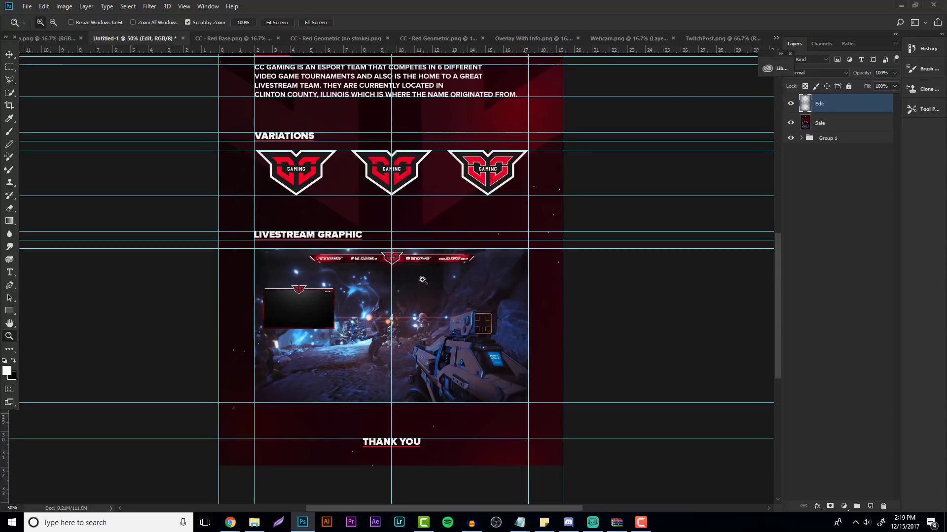
pyautogui.scroll(5, 432, 291)
pyautogui.hotkey('ctrl', ';')
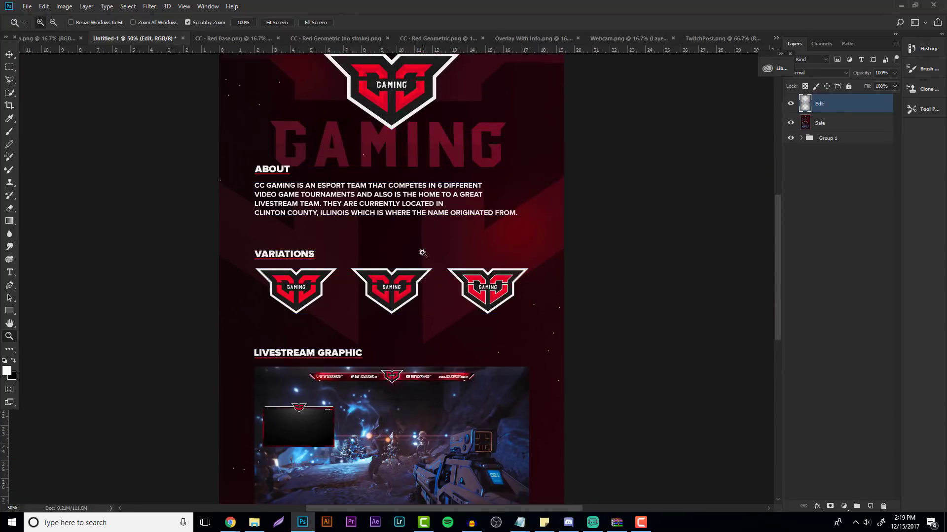
pyautogui.click(422, 252)
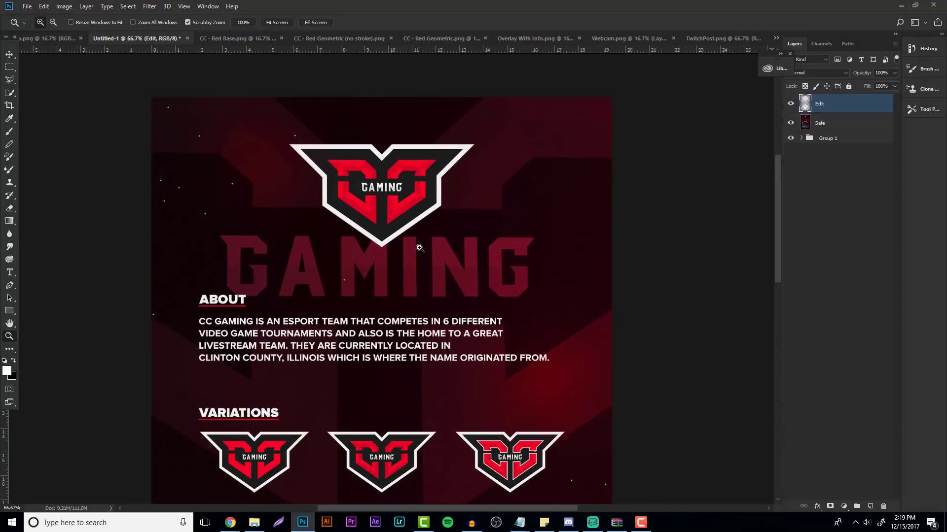
# - Go through exporting the presentation as PNG-24 with Save for Web up to the file-saving dialog, without saving a file
pyautogui.click(24, 7)
pyautogui.moveTo(44, 138)
pyautogui.click(196, 174)
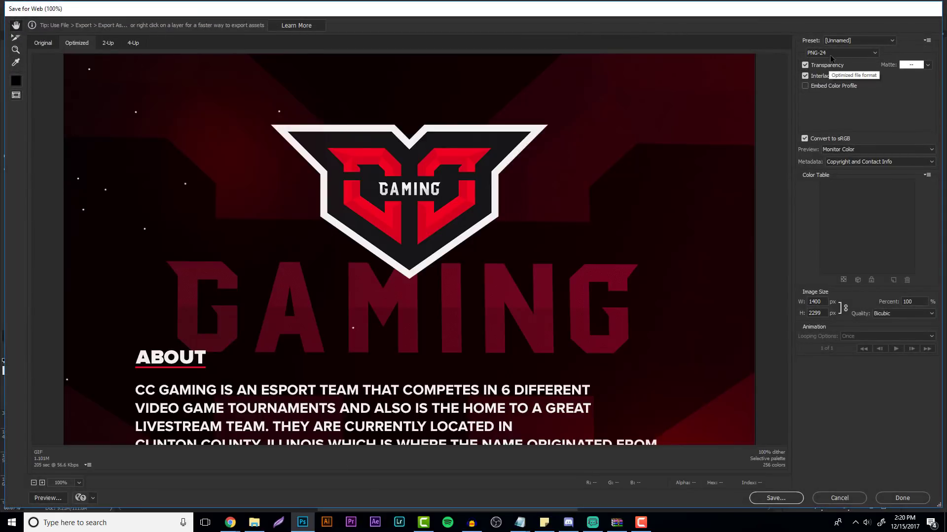
pyautogui.click(775, 498)
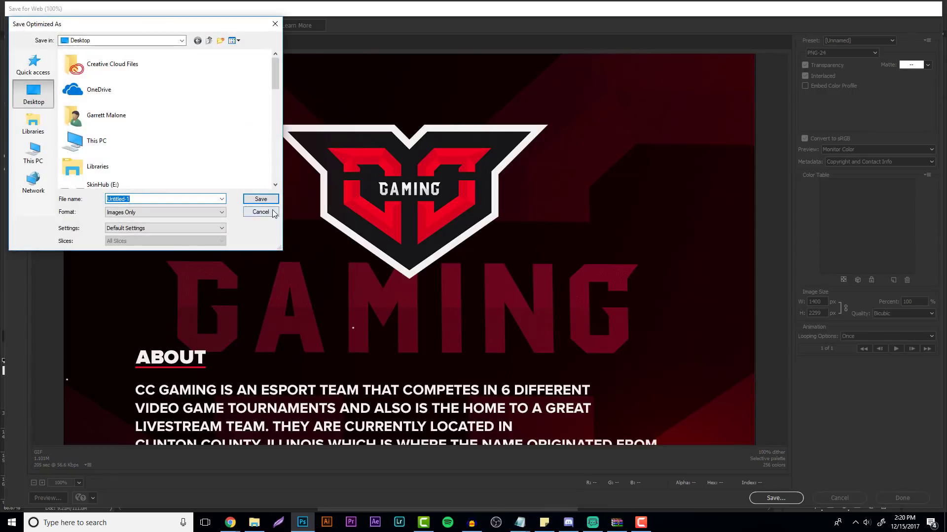
pyautogui.click(260, 212)
pyautogui.click(848, 499)
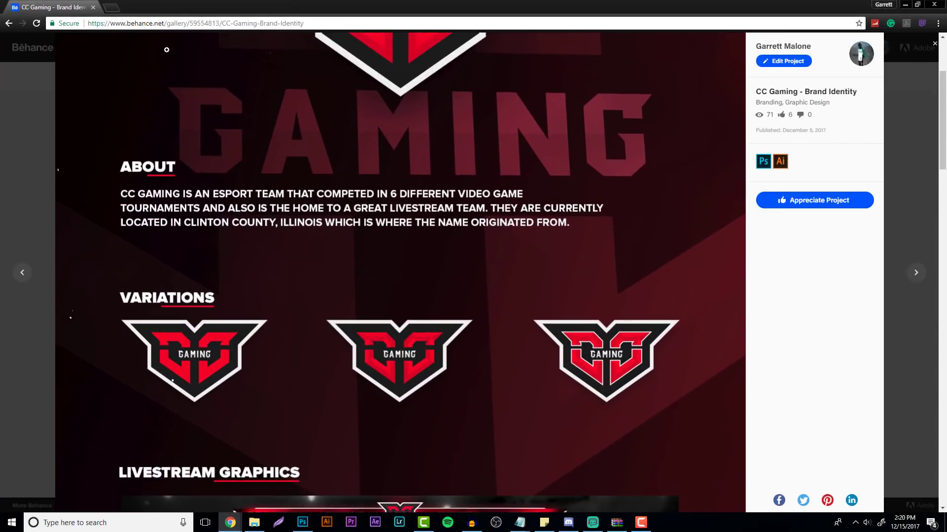
# - Examine the published CC Gaming brand identity project on Behance in Chrome, from the logo through the apparel to the closing section
pyautogui.scroll(3, 288, 201)
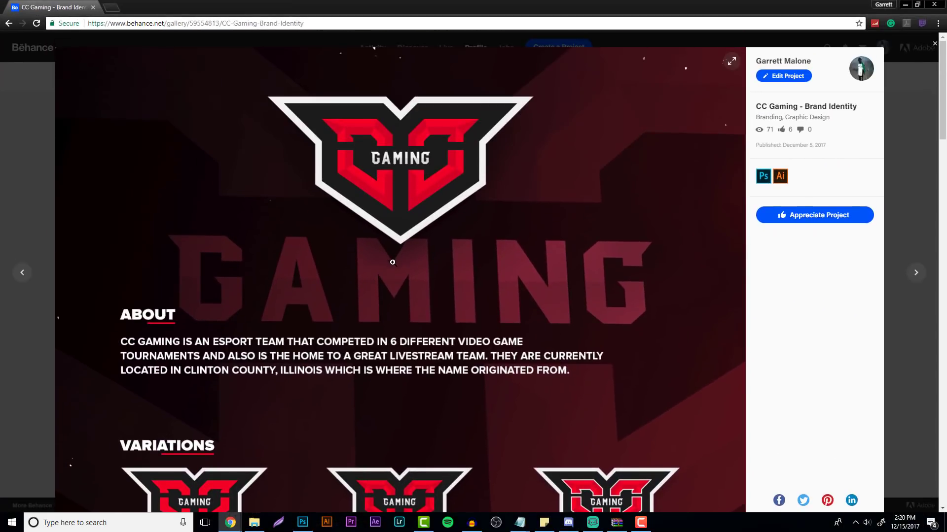
pyautogui.scroll(-10, 368, 314)
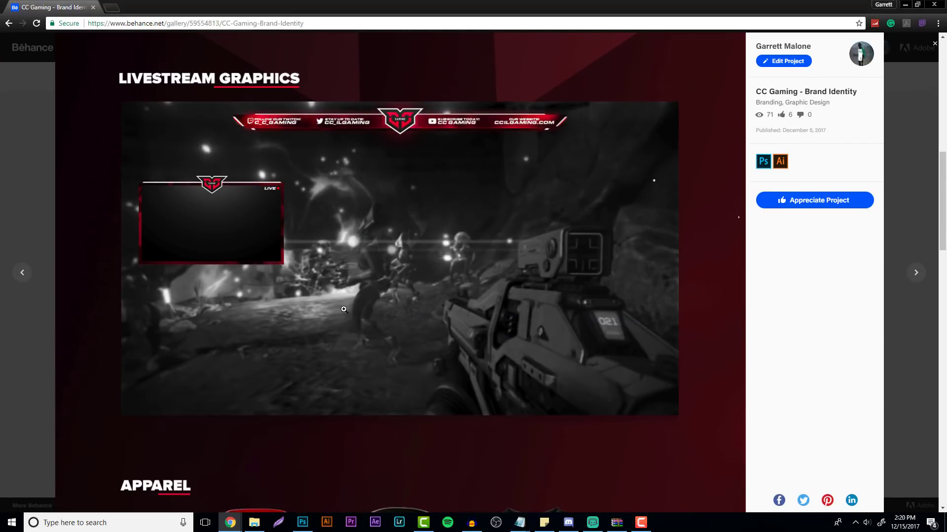
pyautogui.scroll(-3, 343, 308)
pyautogui.scroll(-4, 344, 309)
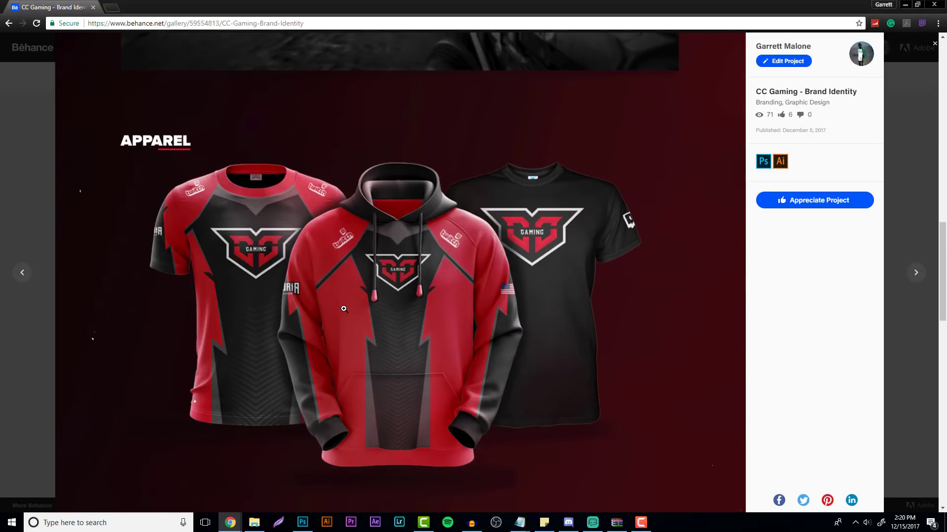
pyautogui.scroll(-5, 344, 309)
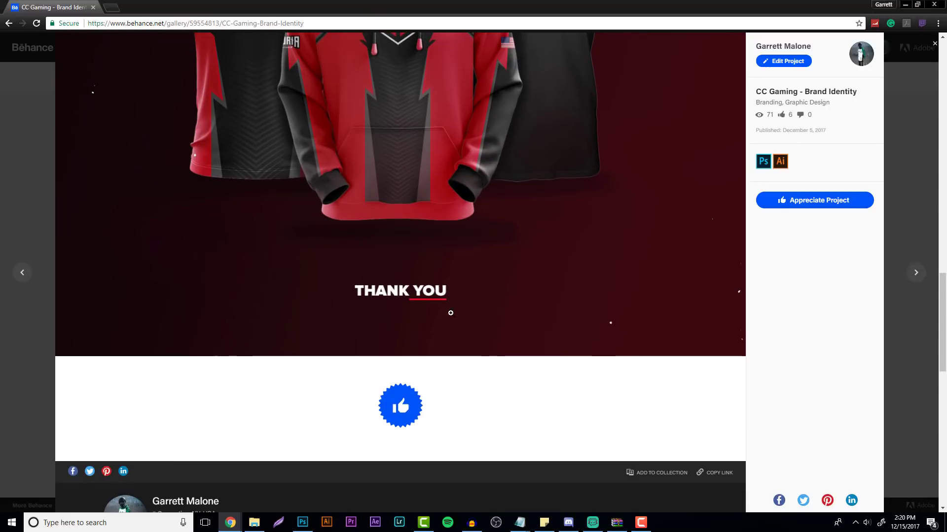
pyautogui.scroll(18, 448, 310)
pyautogui.scroll(3, 503, 337)
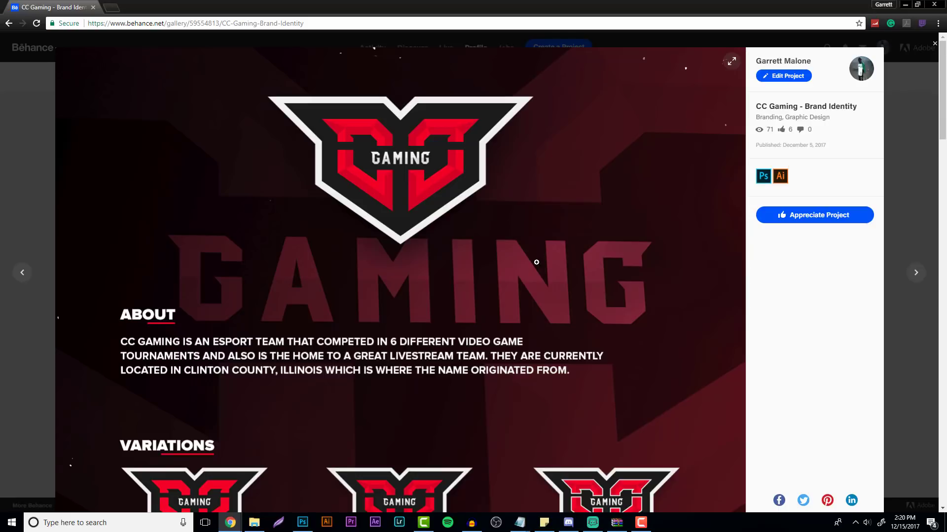
# - Open the MGCKS brand identity project on Behance and examine its logo, introduction, livestream graphics and closing section
pyautogui.click(37, 130)
pyautogui.click(585, 229)
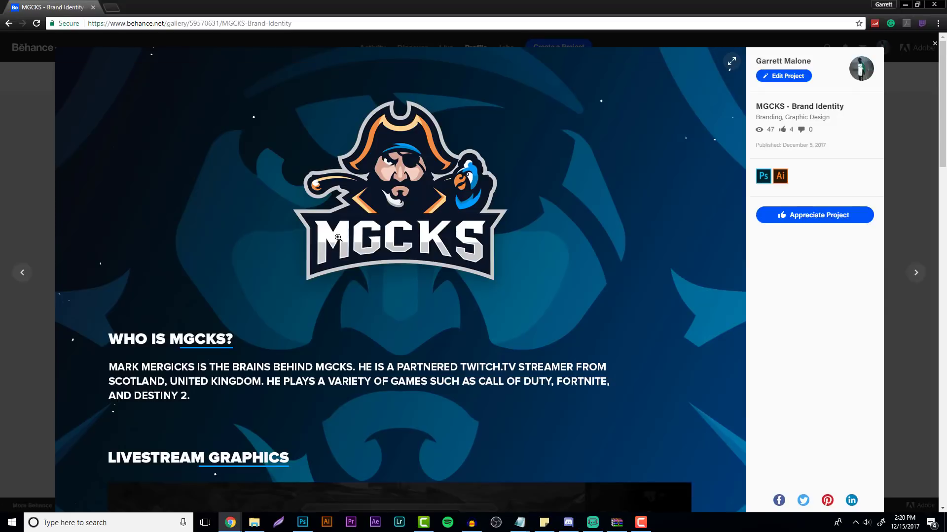
pyautogui.scroll(-1, 370, 267)
pyautogui.scroll(-4, 370, 267)
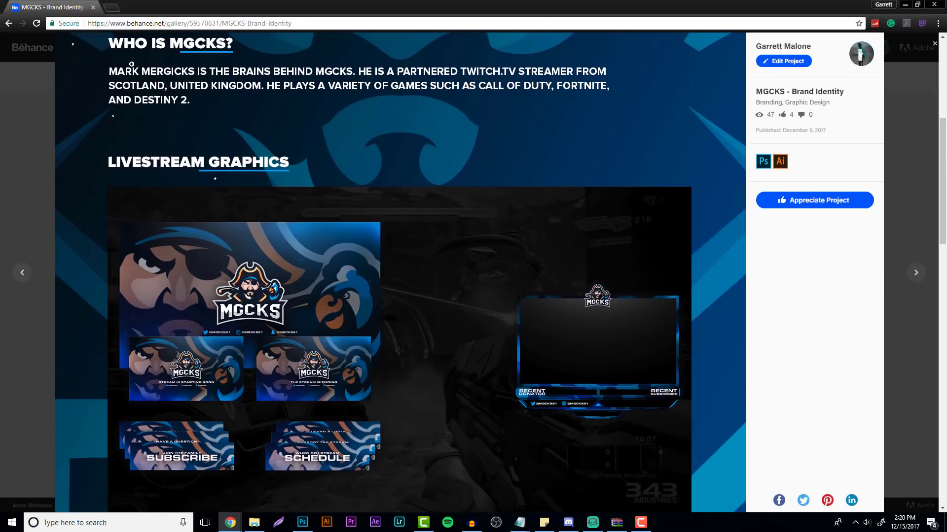
pyautogui.scroll(2, 186, 86)
pyautogui.scroll(-10, 418, 171)
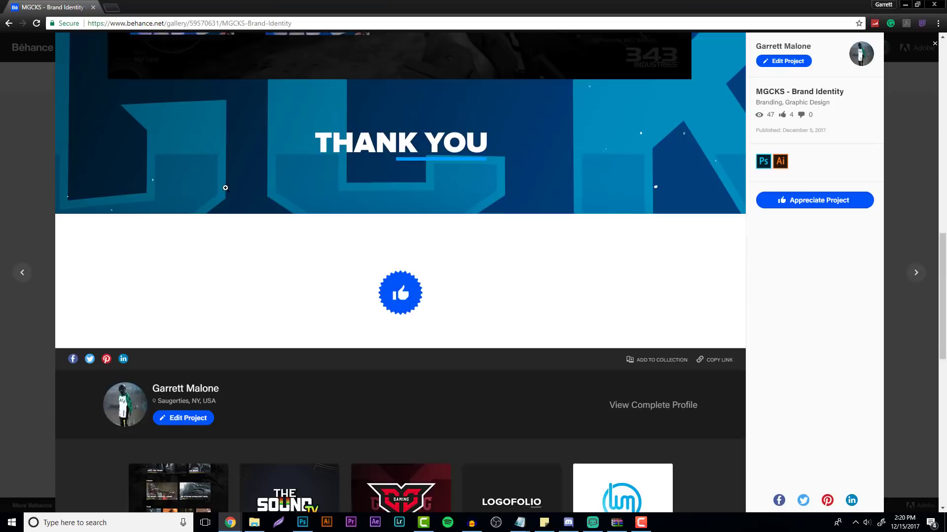
pyautogui.scroll(5, 337, 266)
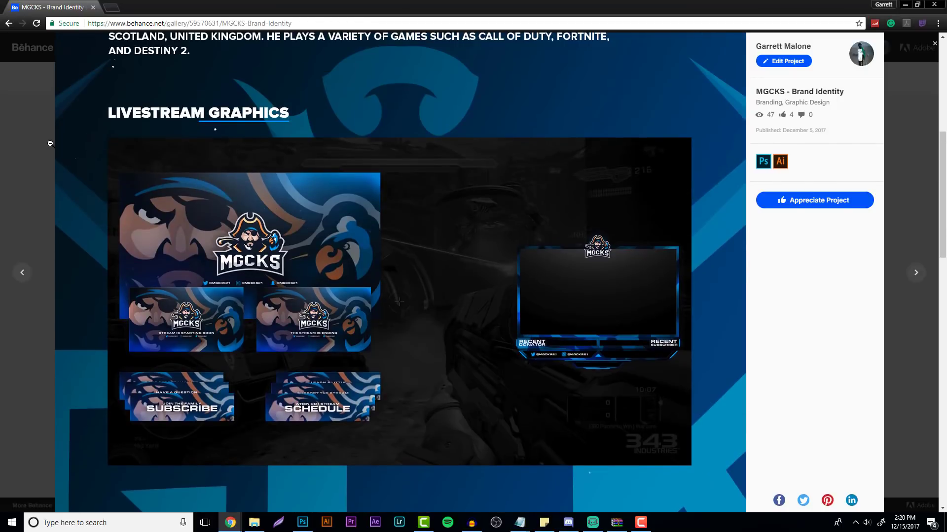
# - Close the MGCKS project and switch back to the CC Gaming presentation in Photoshop
pyautogui.click(48, 141)
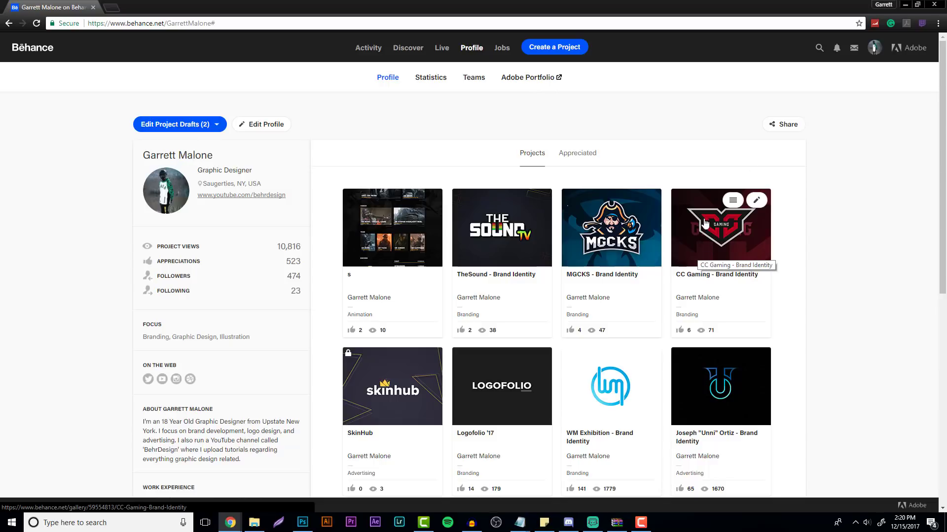
pyautogui.click(906, 5)
pyautogui.scroll(-1, 387, 204)
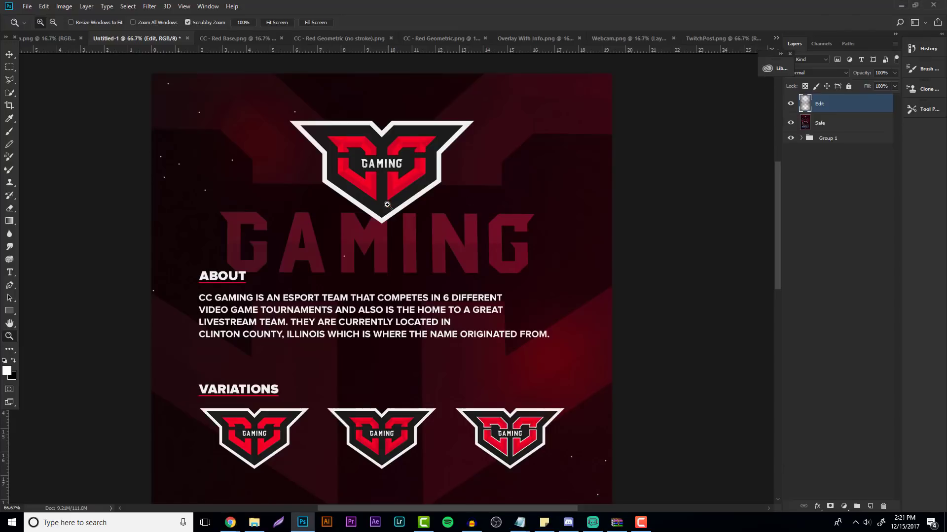